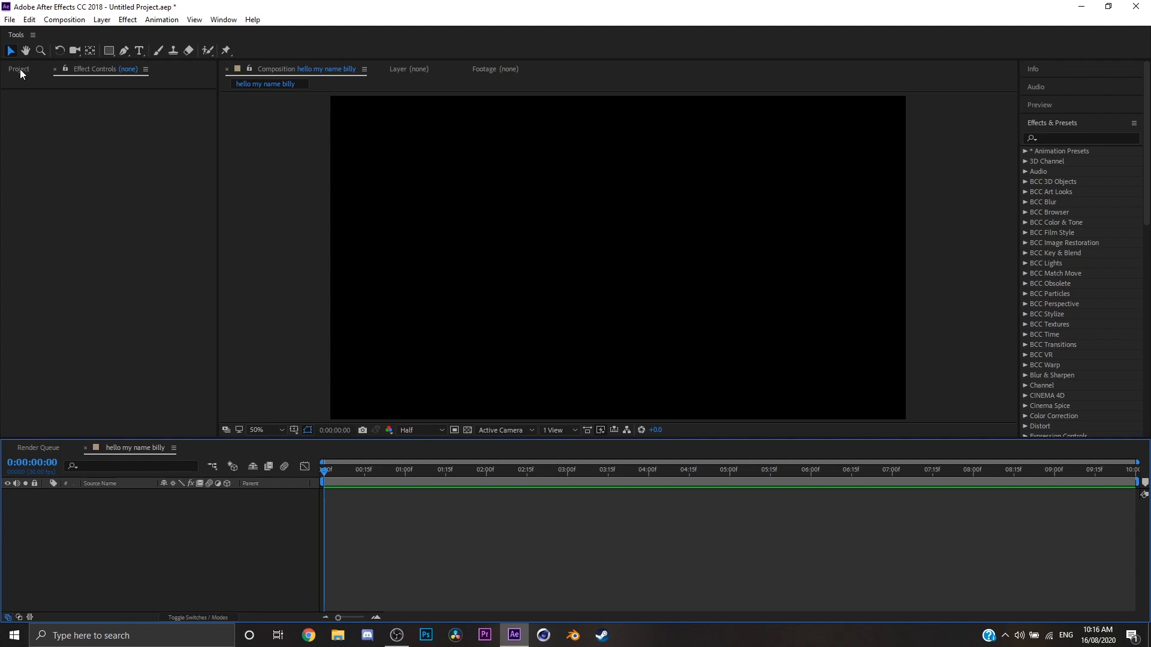
Create a new solid layer named Particular in the composition.
right_click(213, 525)
mouse_move(251, 392)
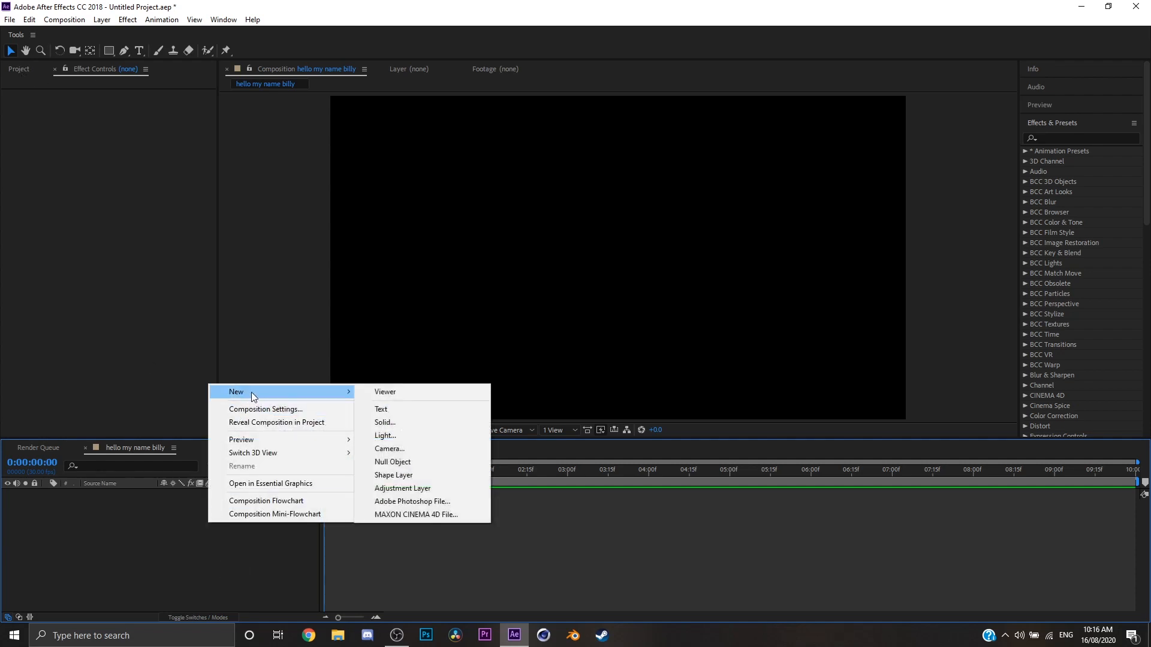
click(400, 421)
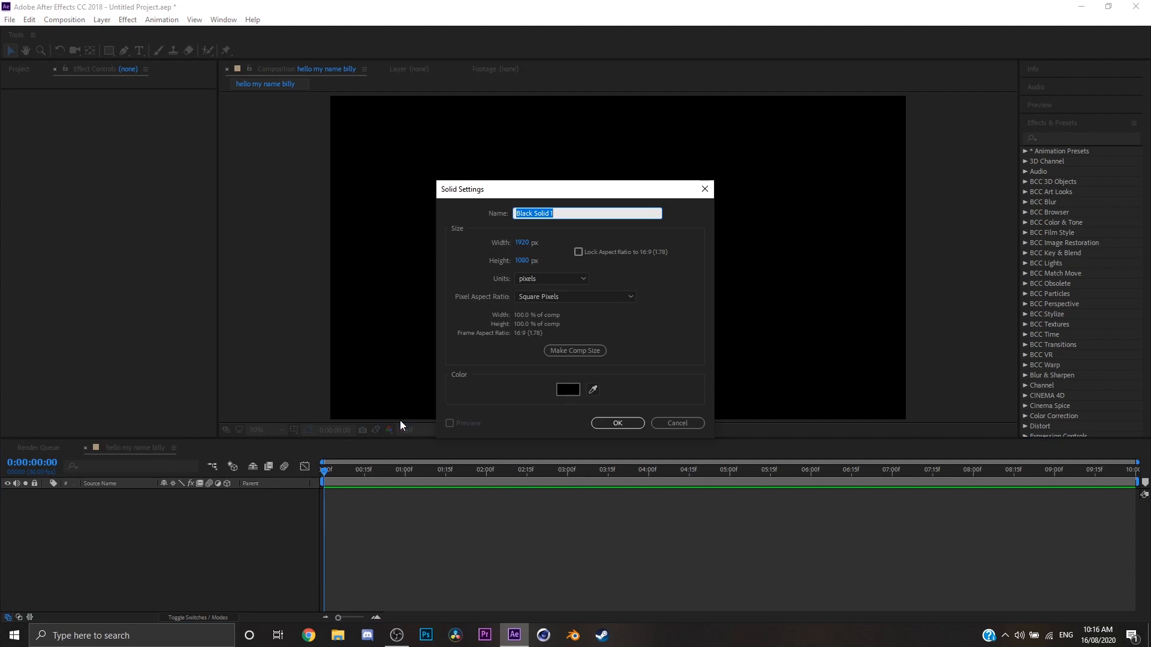
text(Particular)
key(Return)
Find the RG Trapcode Particular effect and apply it to the Particular solid.
click(1067, 136)
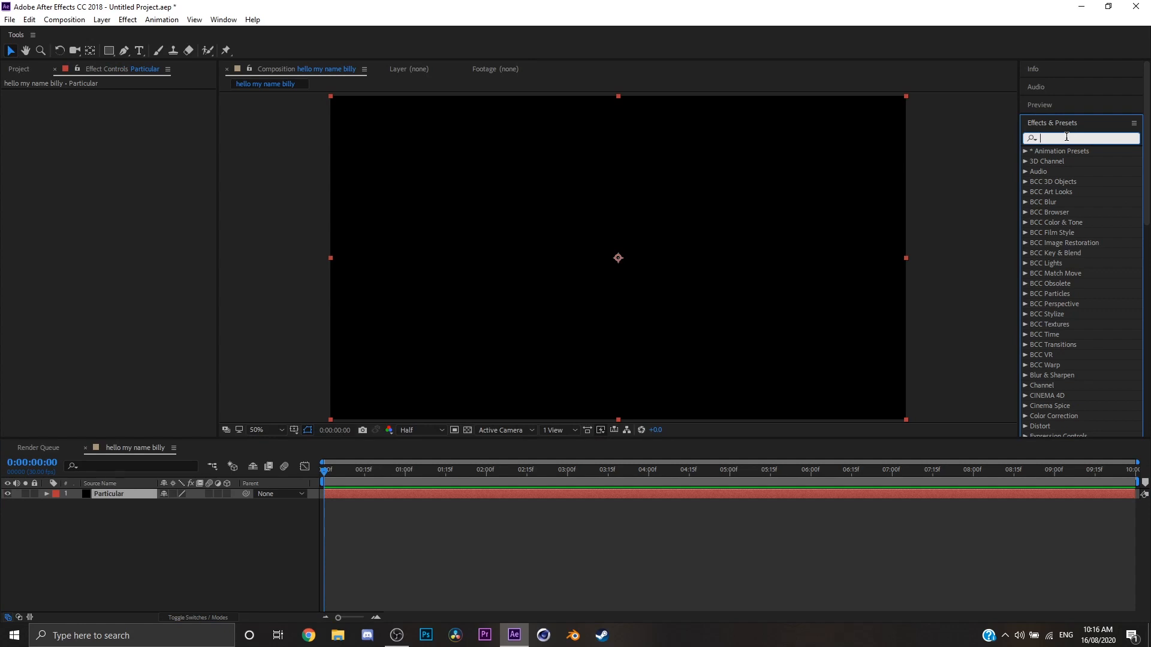
text(particular)
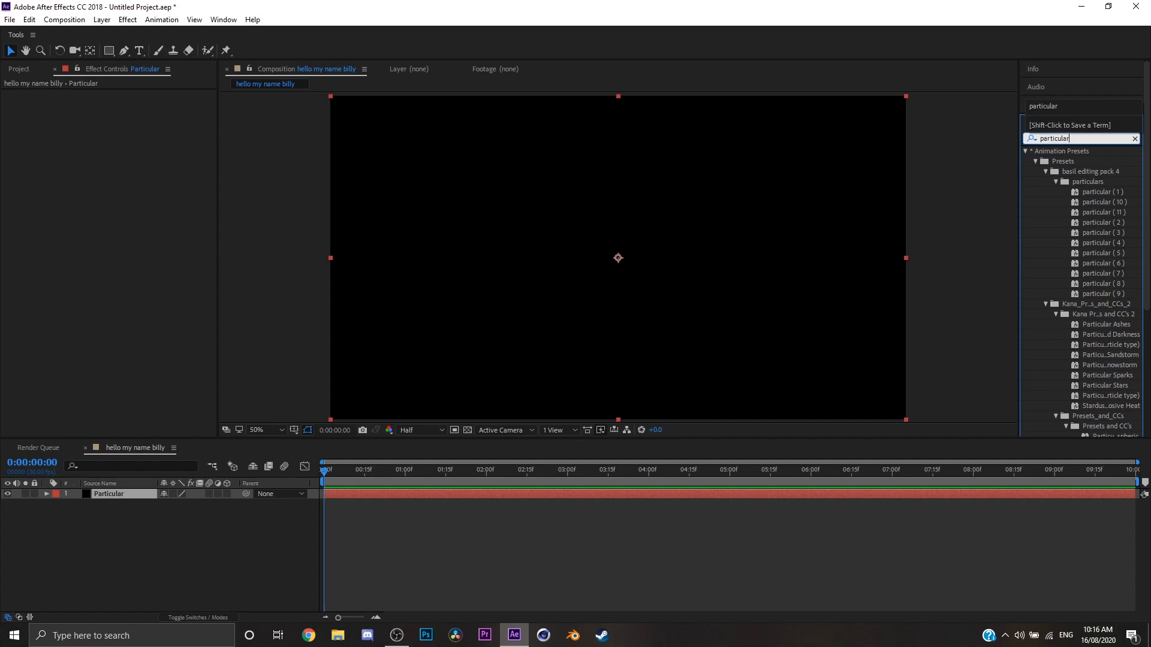
scroll(1073, 248, down, 5)
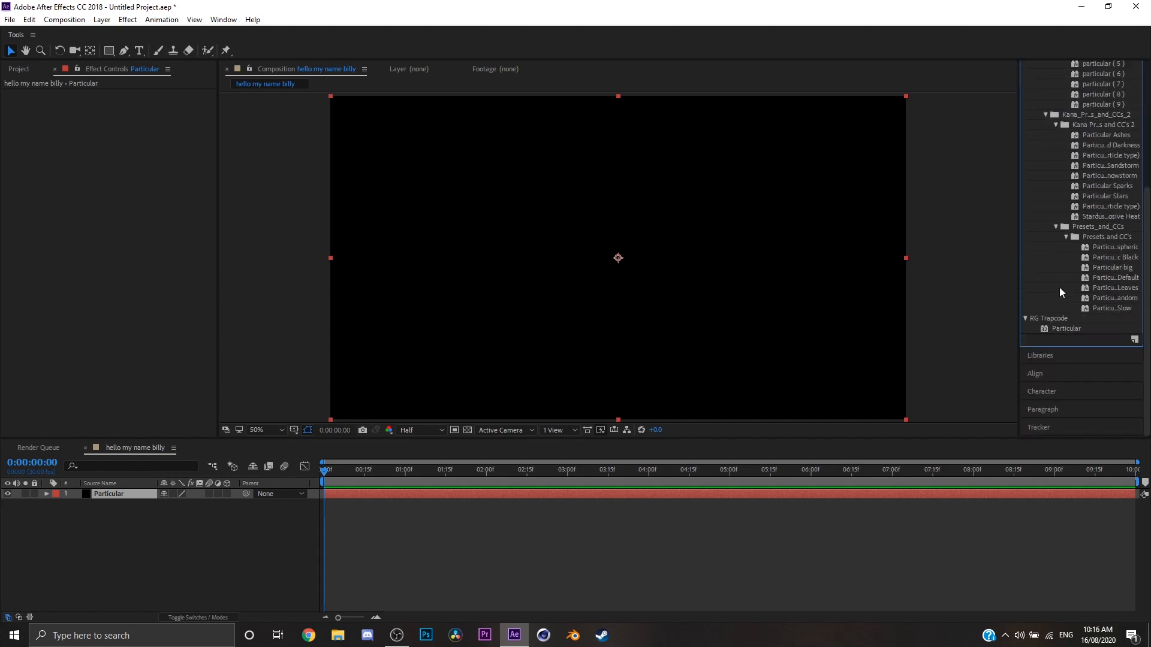
click(1049, 329)
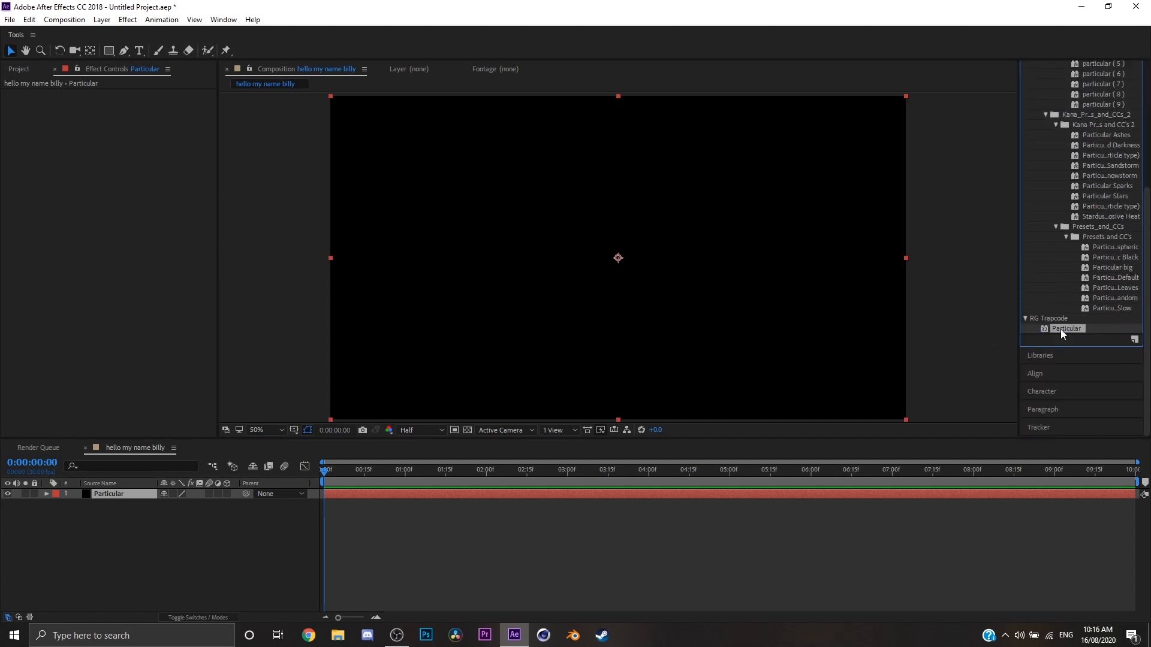
drag(1053, 329, 344, 497)
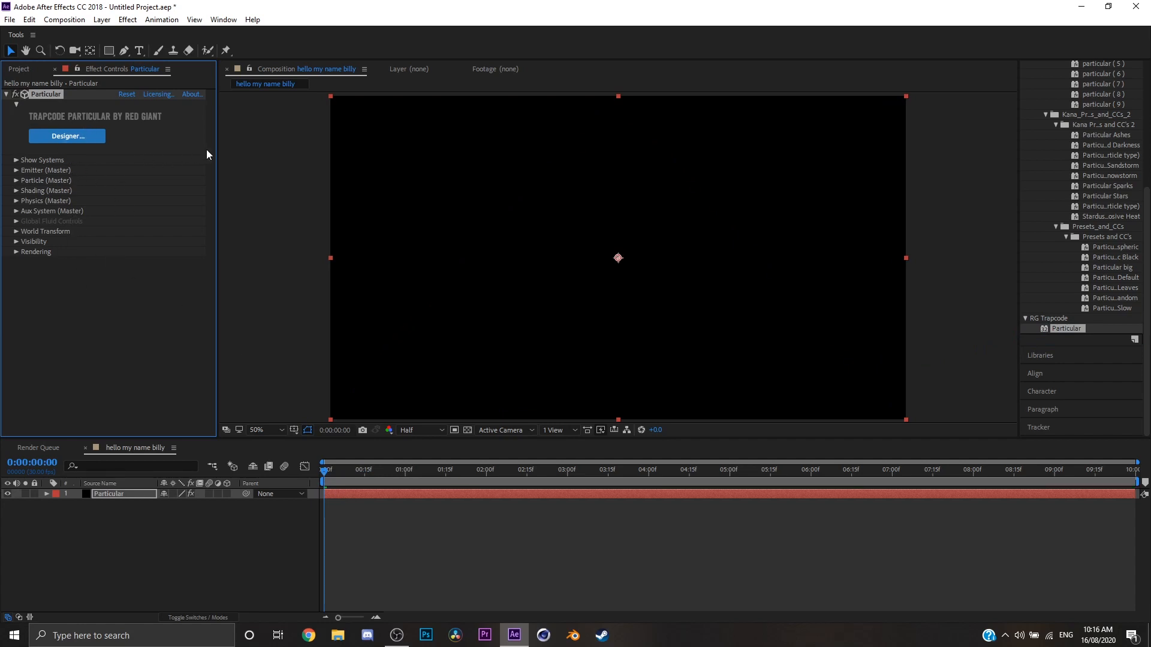
Widen the effect settings area, open Particular's Designer maximized, and play its particle preview from the first frame.
drag(217, 155, 245, 155)
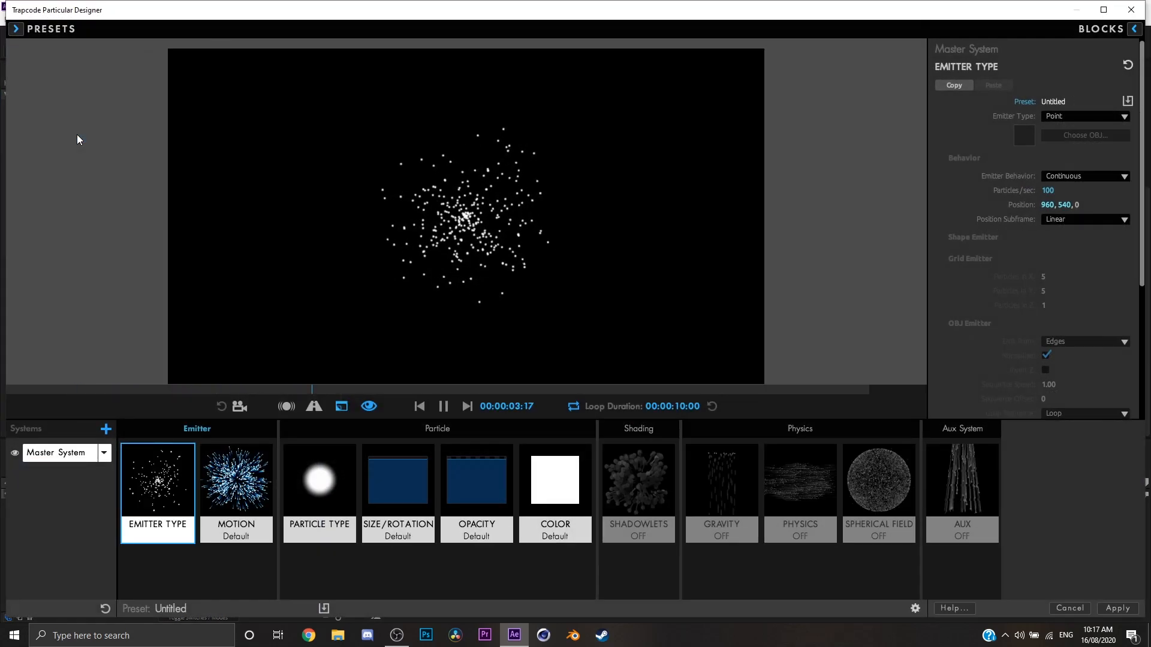
key(space)
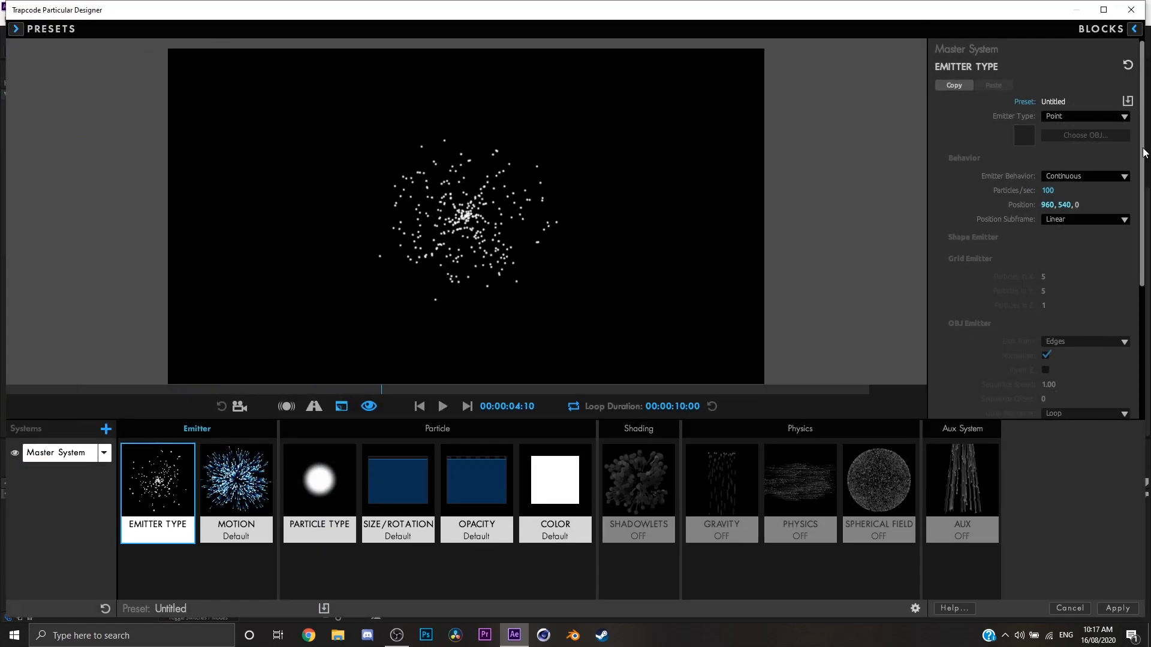
click(1103, 9)
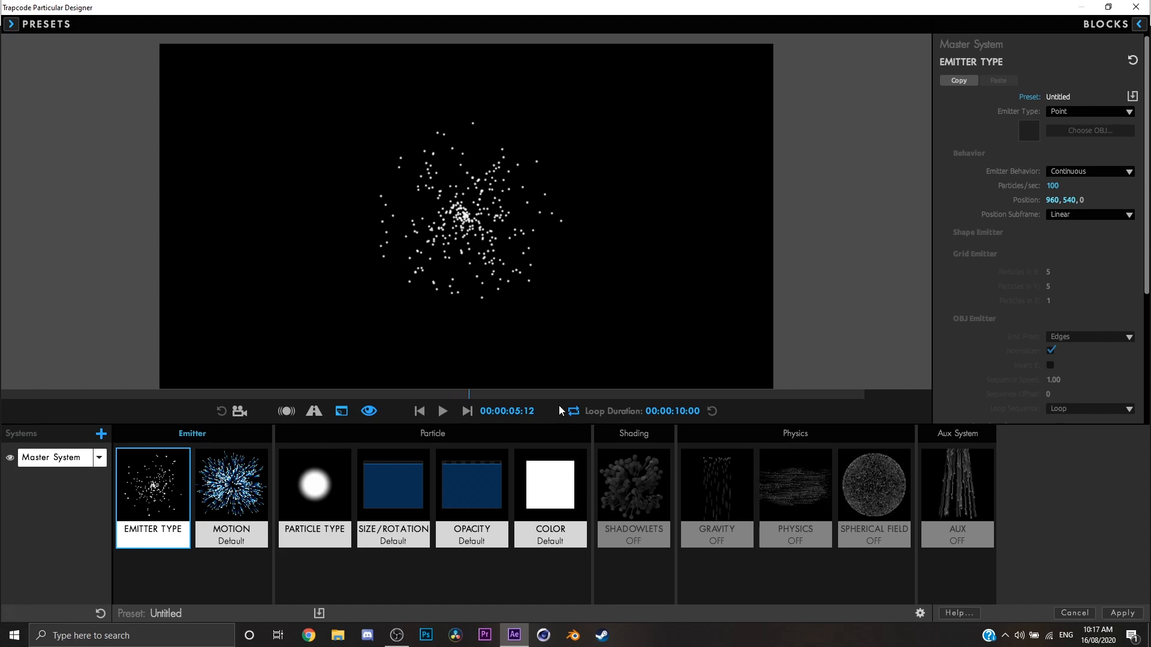
click(420, 411)
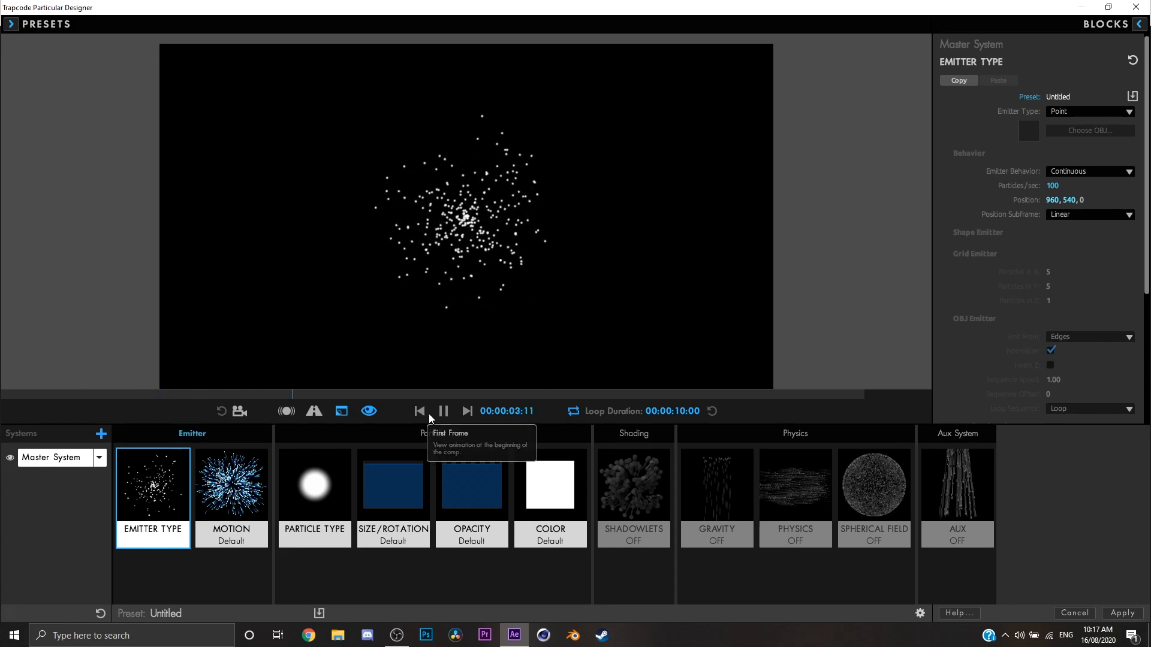
click(444, 411)
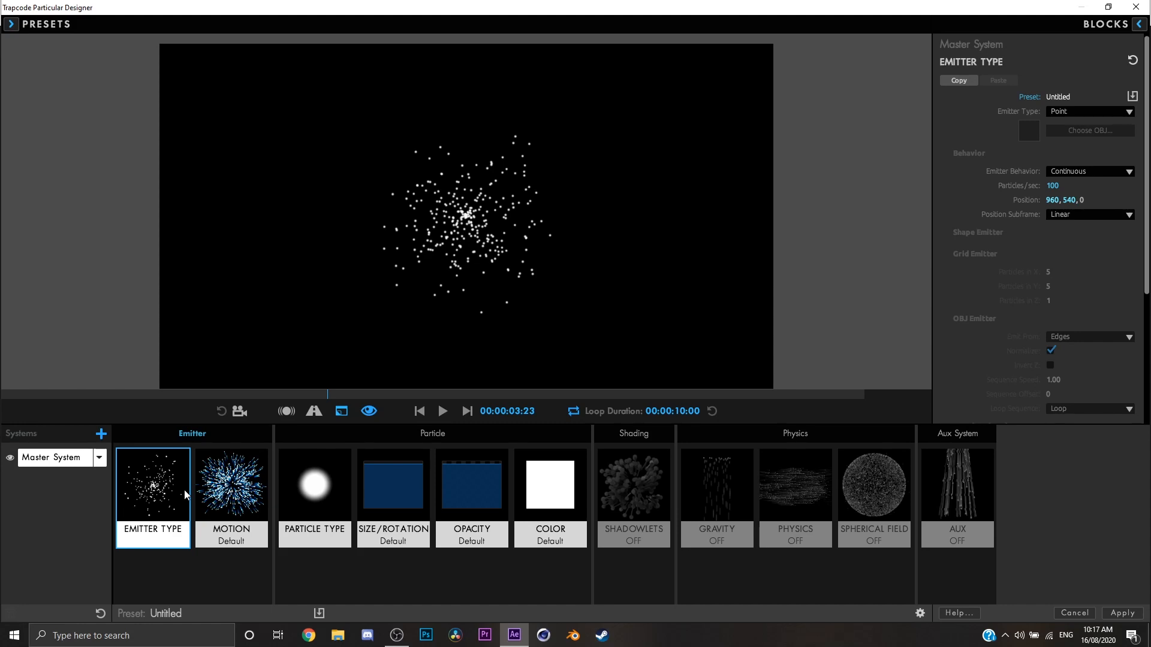
Try the Box and Grid emitter types and return the master system's emitter to Point.
click(1121, 113)
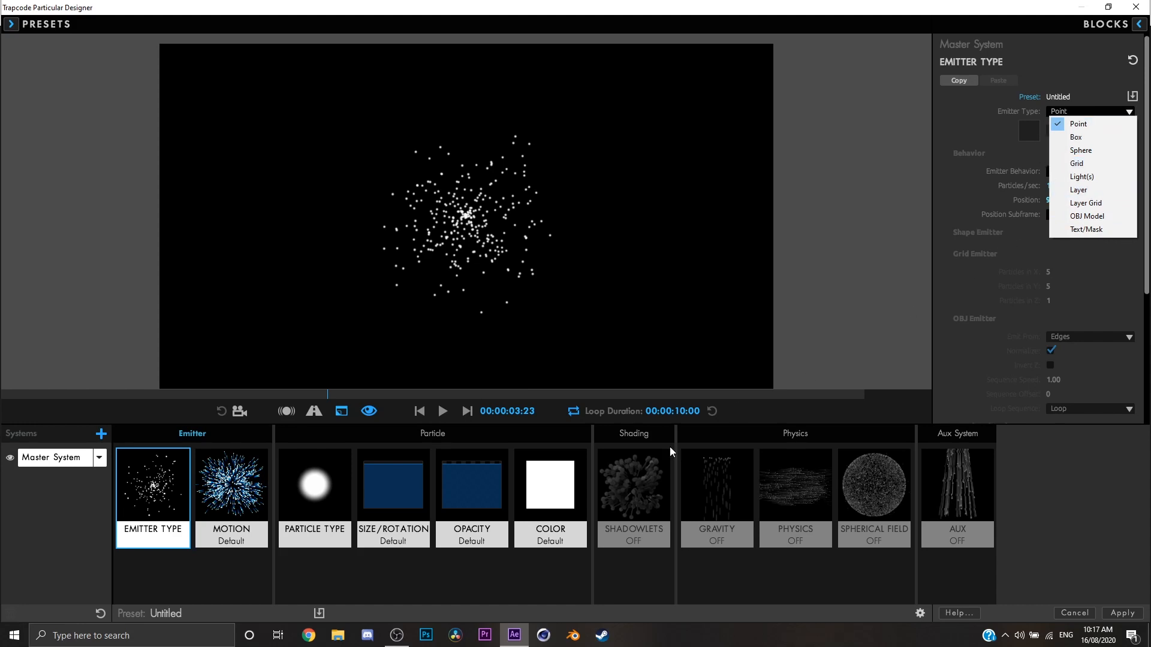
click(1077, 140)
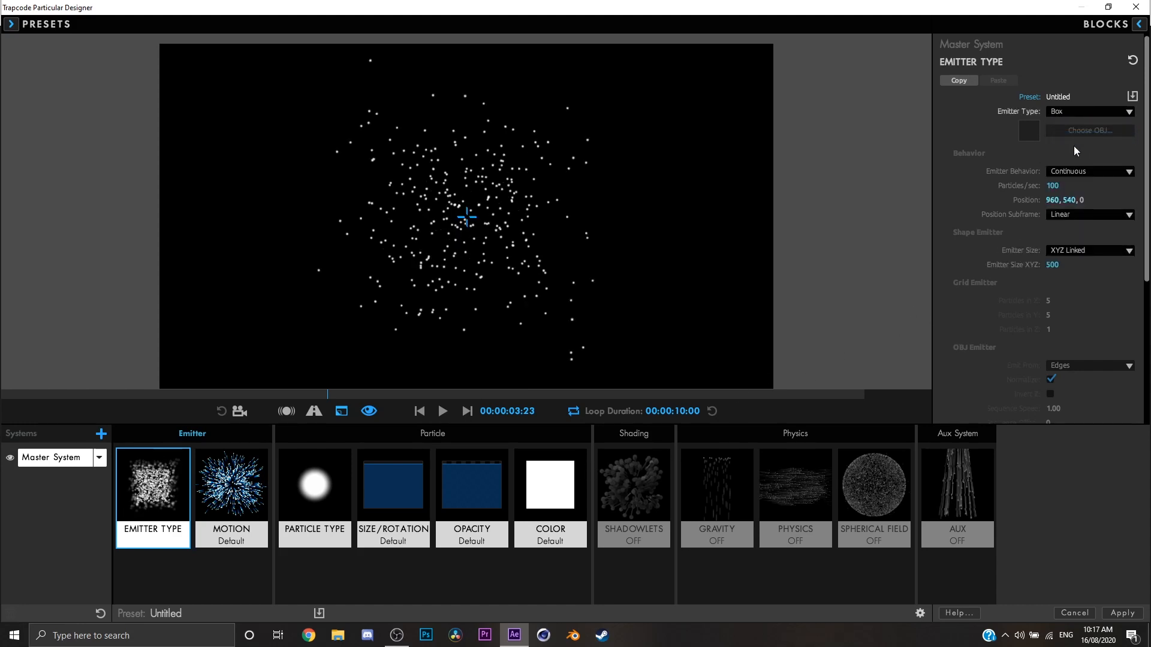
click(1070, 111)
click(1073, 164)
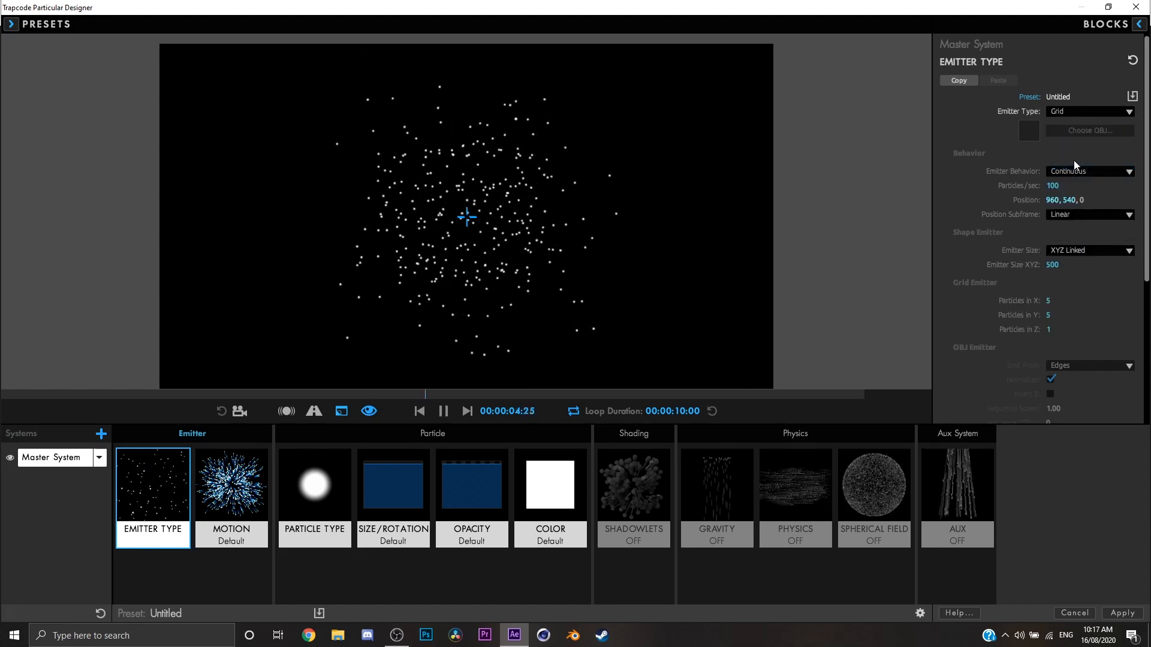
click(1109, 112)
click(1077, 124)
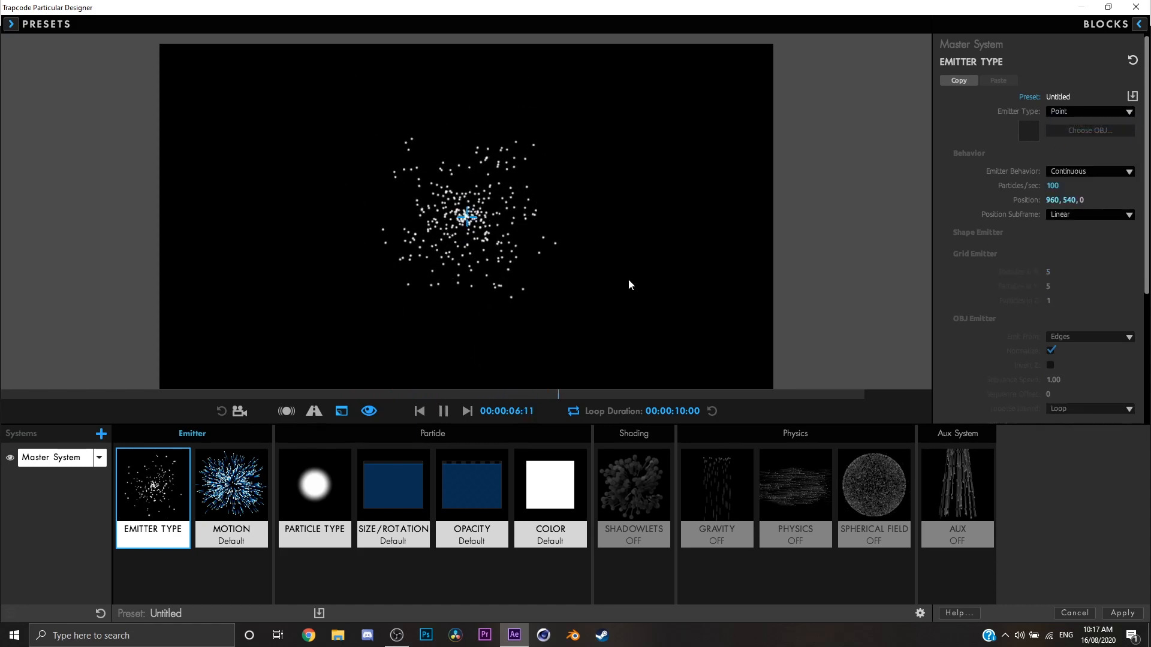
Set the emitter motion's Velocity to 0 and preview the Point emitter from the first frame.
click(231, 484)
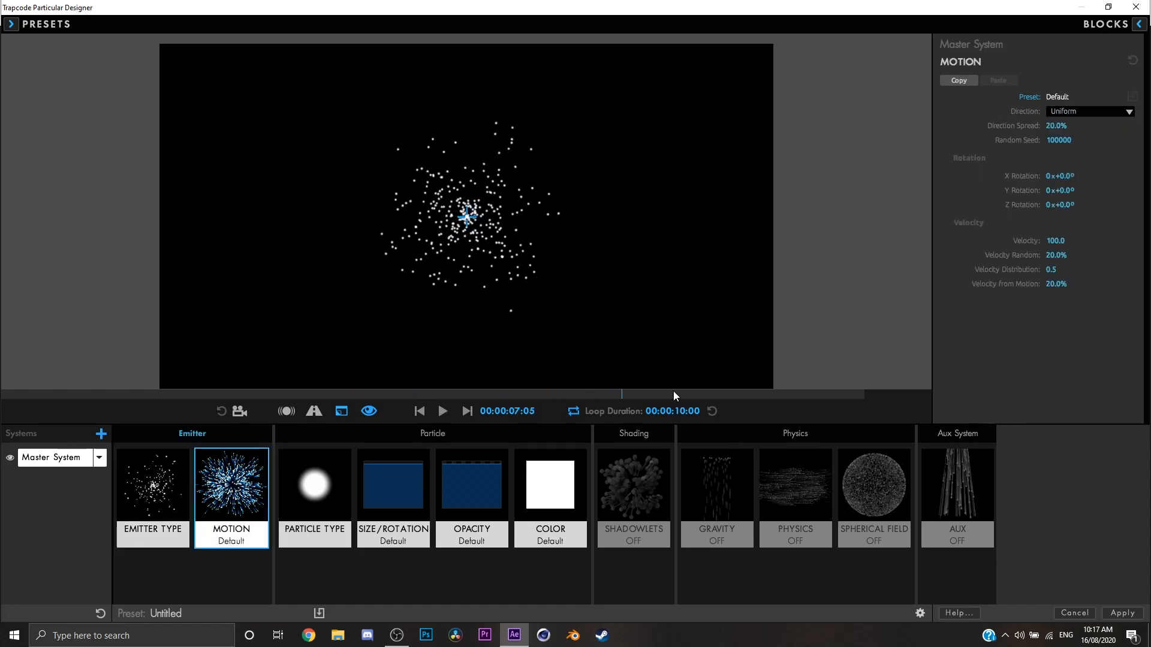
click(1058, 241)
text(0)
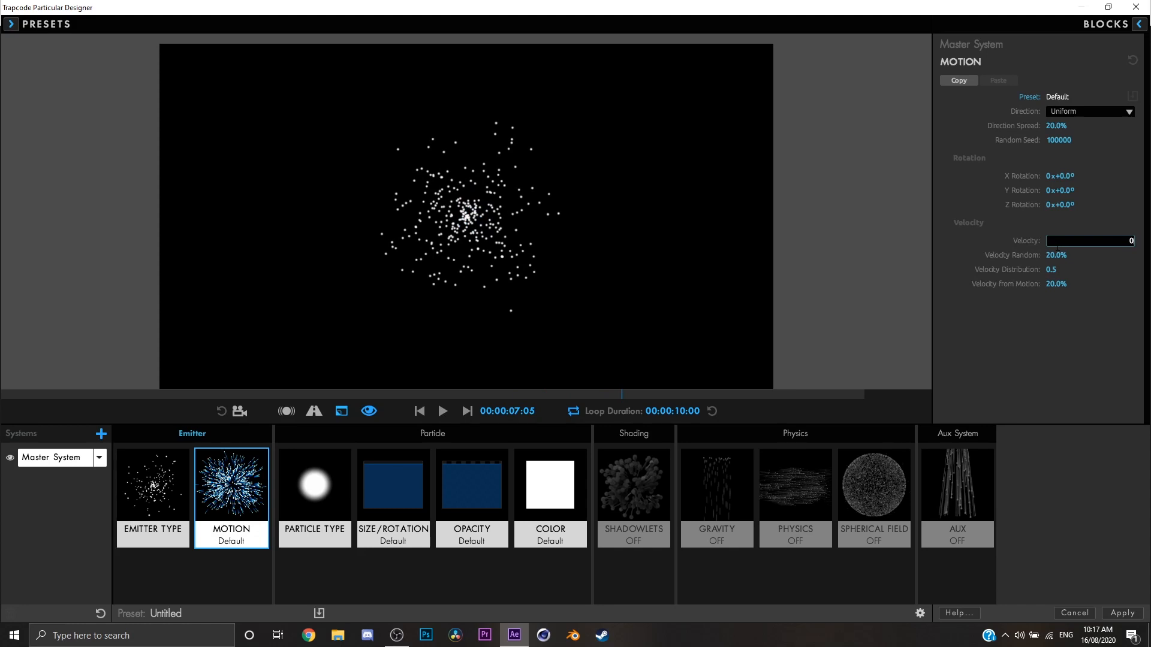
key(Return)
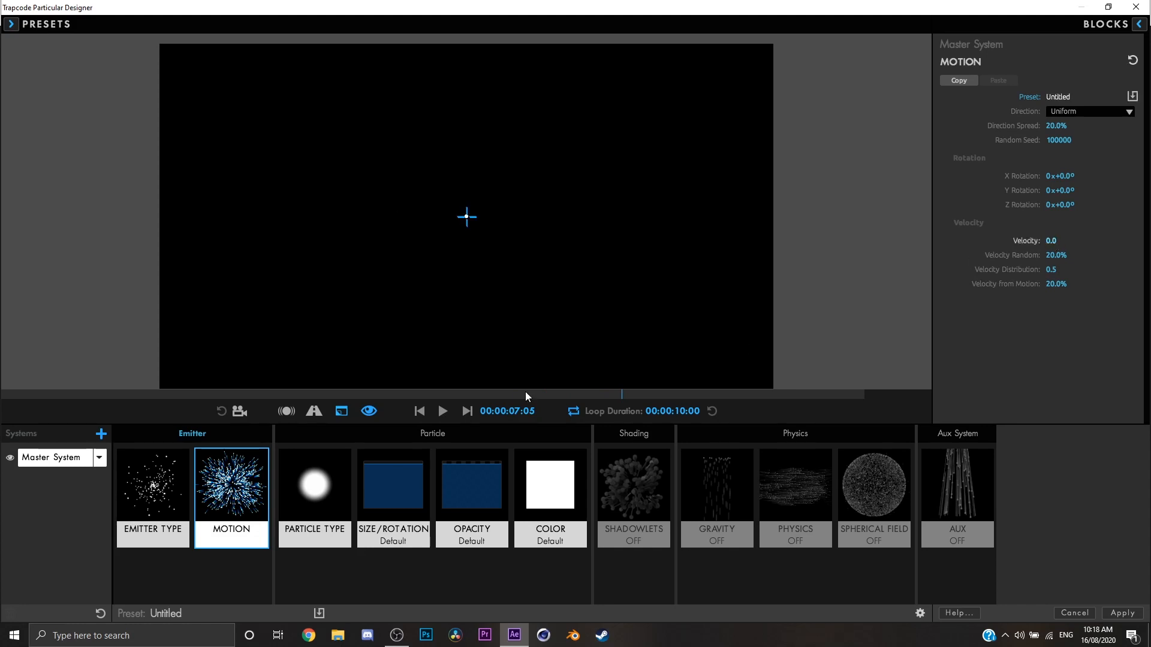
click(419, 412)
click(153, 484)
key(space)
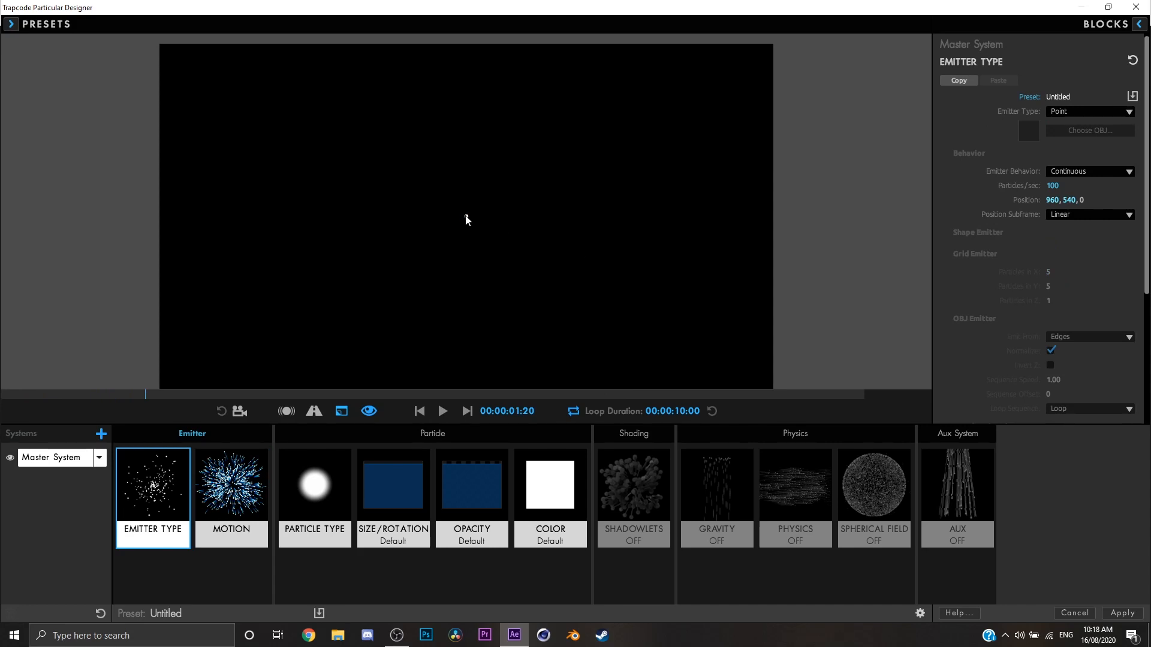
Switch the emitter type to Box, replay the preview, and set Emitter Size XYZ to 512.
click(1064, 113)
click(1064, 136)
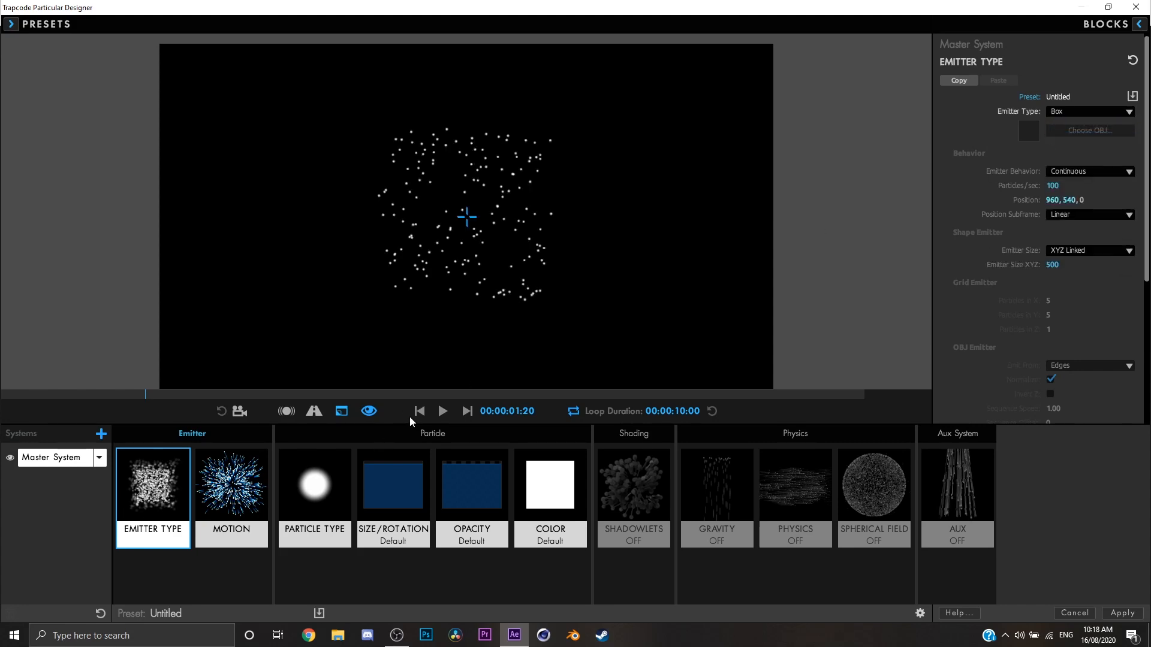
click(419, 411)
key(space)
key(space)
drag(1071, 267, 992, 267)
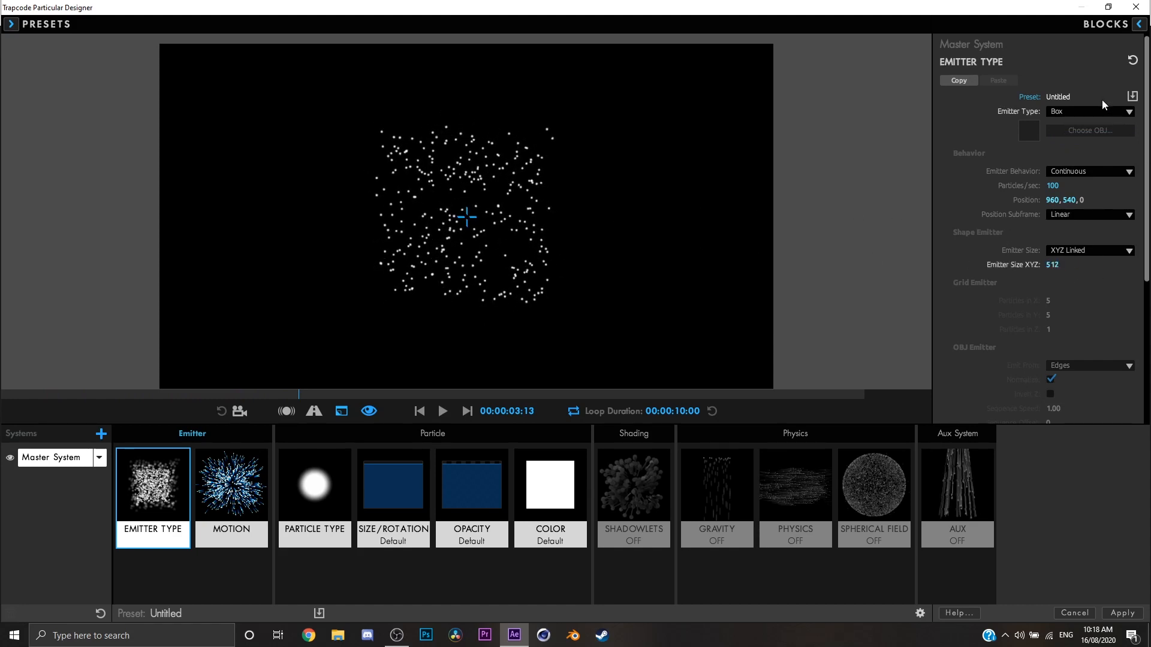
Try the Sphere emitter type with the preview playing, followed by the Grid emitter type.
click(1092, 112)
click(1081, 151)
key(space)
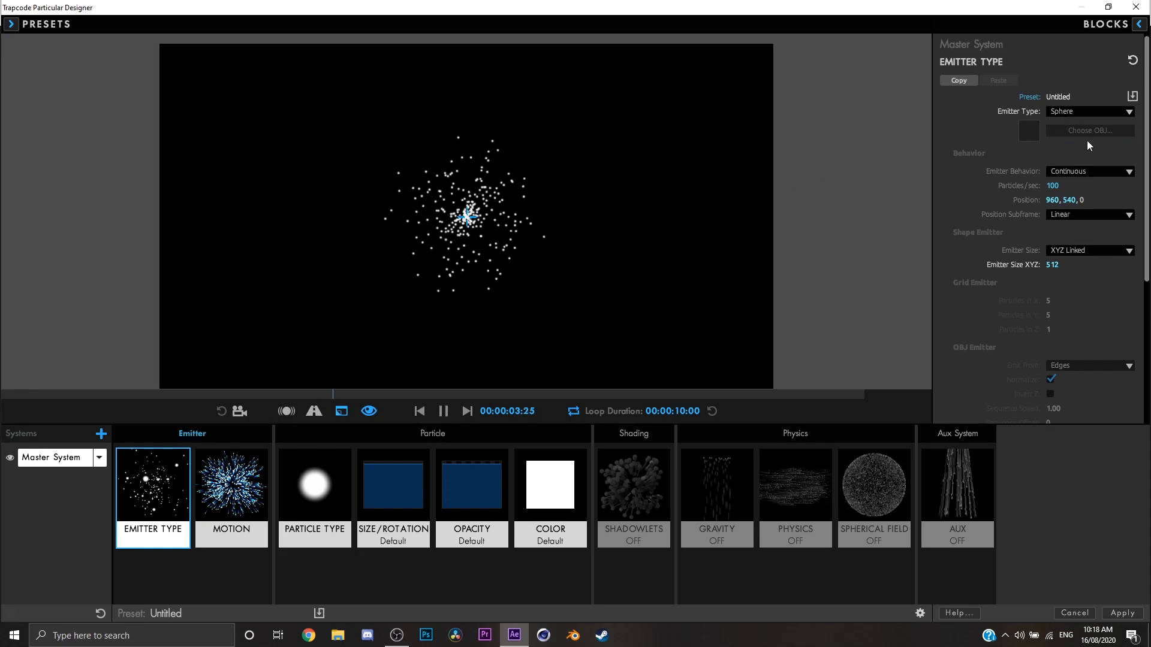
key(space)
click(1091, 112)
click(1077, 162)
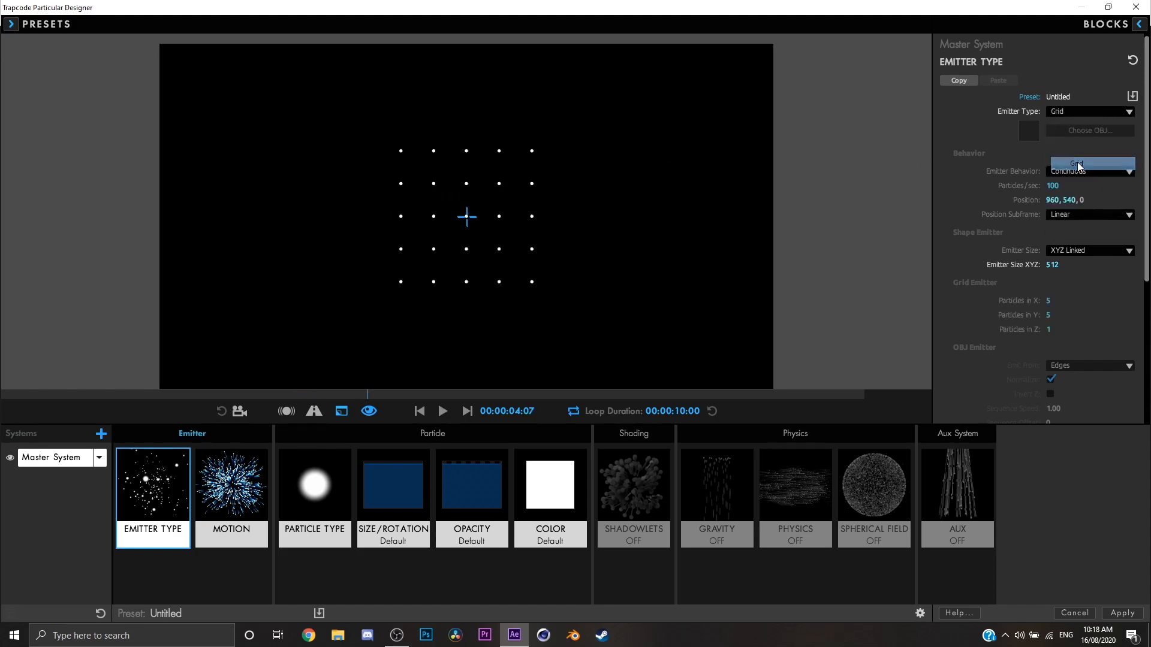
Try the Light(s) emitter type, followed by the Layer emitter type.
click(1079, 112)
click(1073, 176)
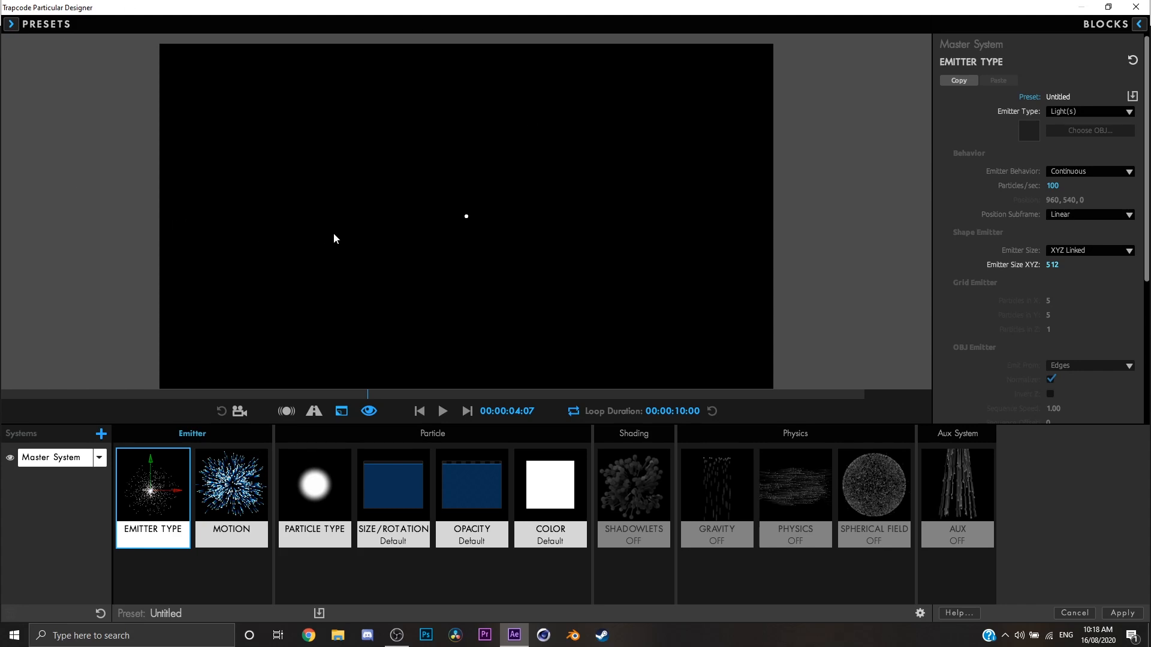
click(1115, 111)
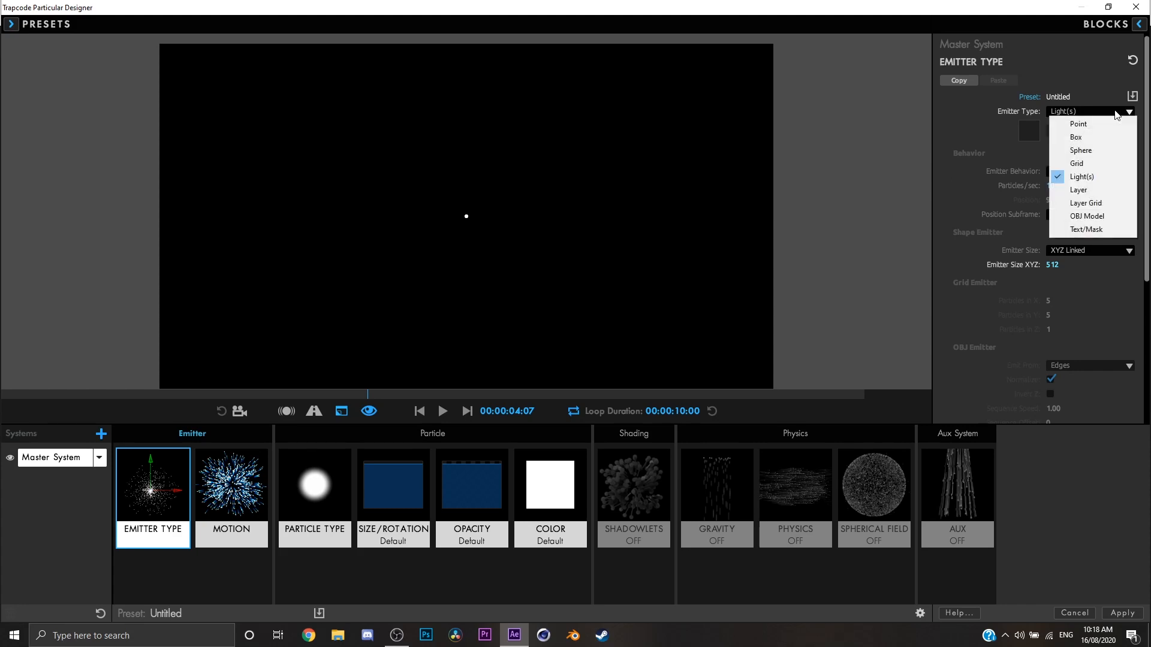
click(1089, 190)
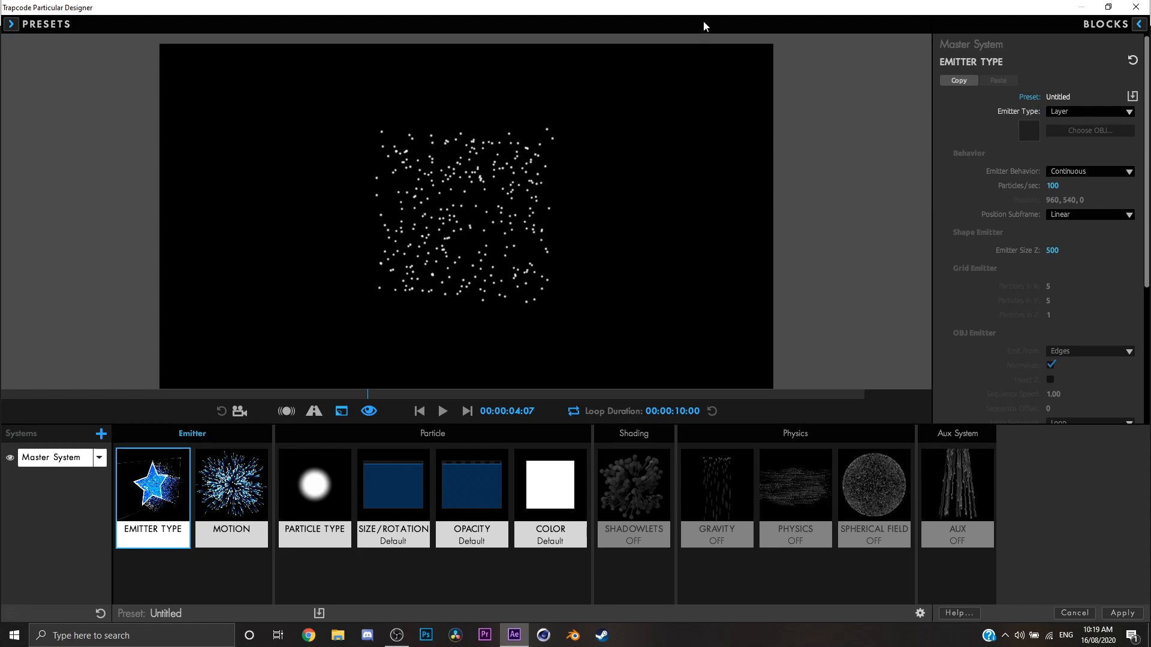
Move the Designer window aside to view the composition behind it, and maximize the Designer again.
drag(704, 26, 707, 273)
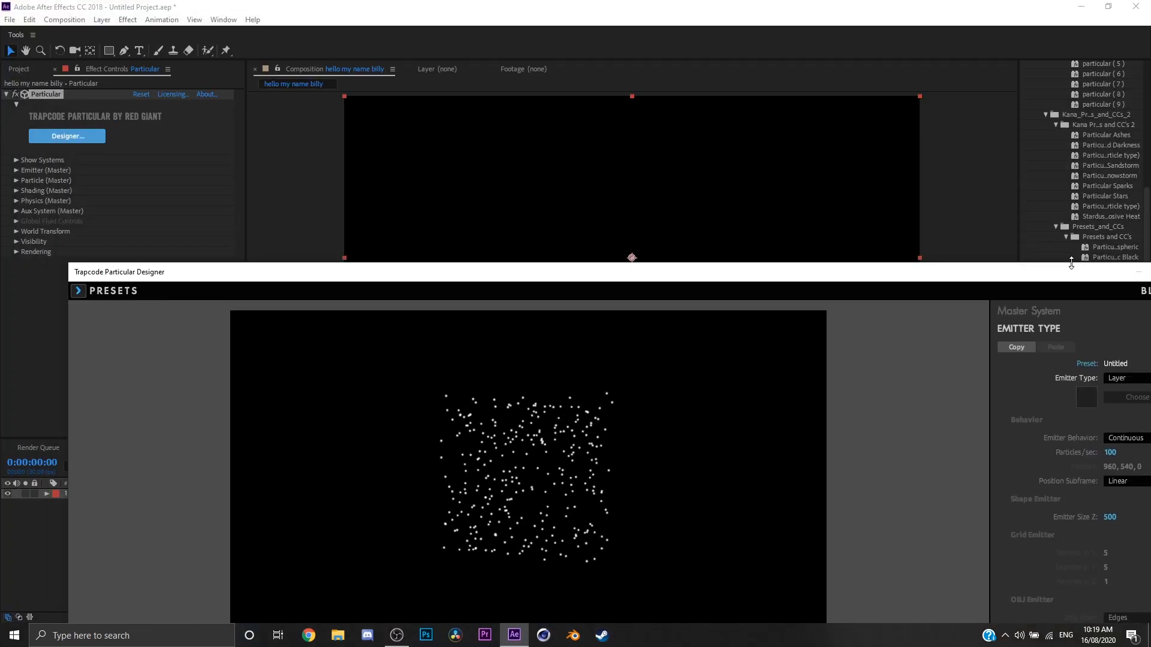
drag(1060, 272, 912, 206)
click(1020, 206)
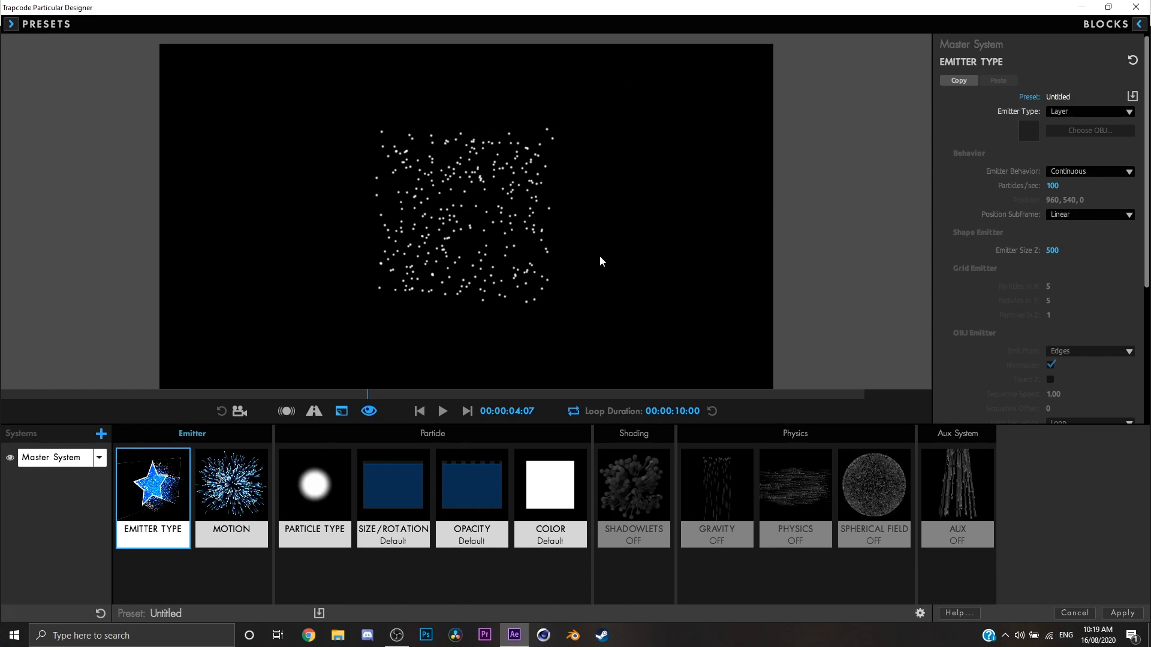
Set the master system's emitter type to OBJ Model and return the preview to the first frame.
click(1060, 113)
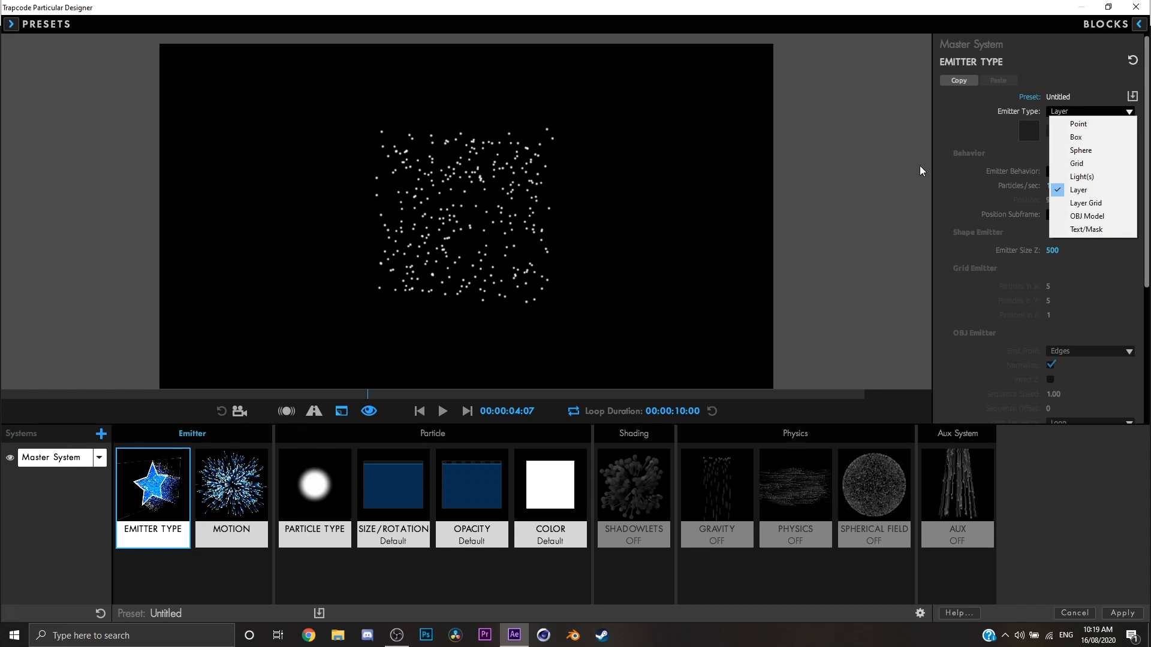
click(1118, 219)
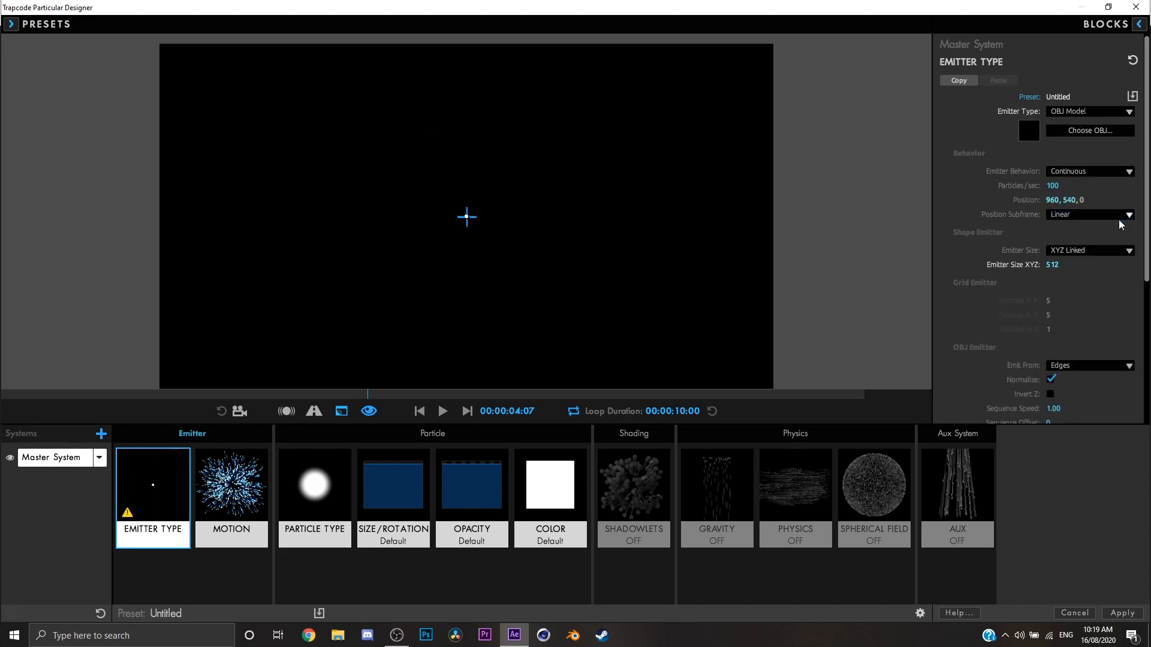
click(1082, 117)
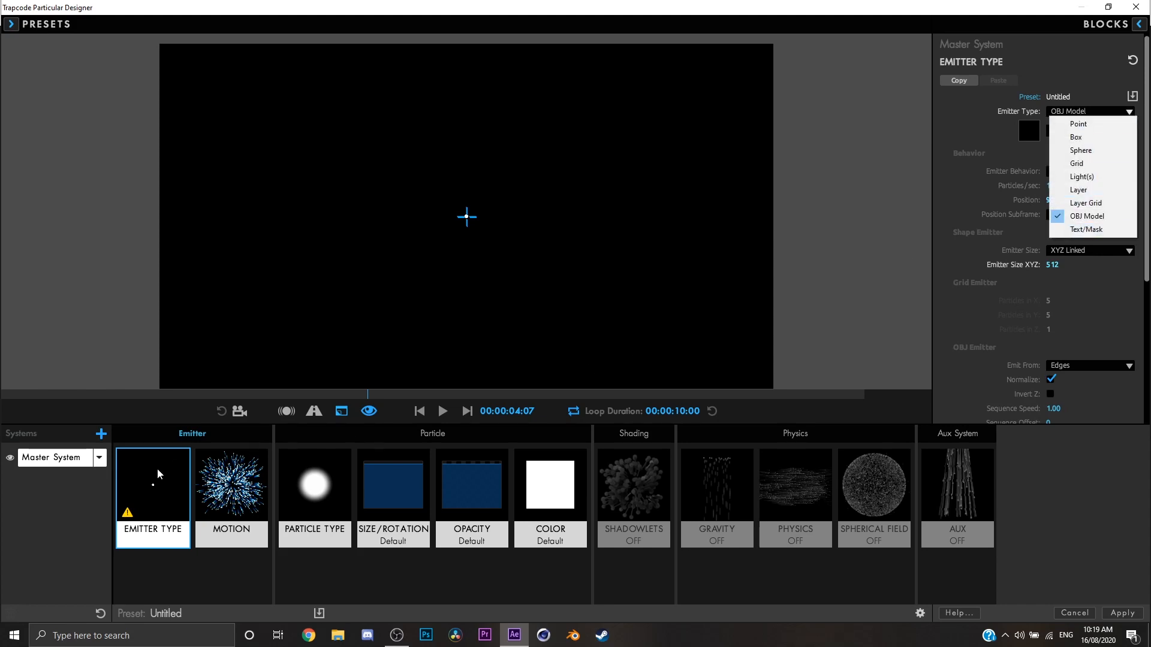
click(174, 465)
click(421, 413)
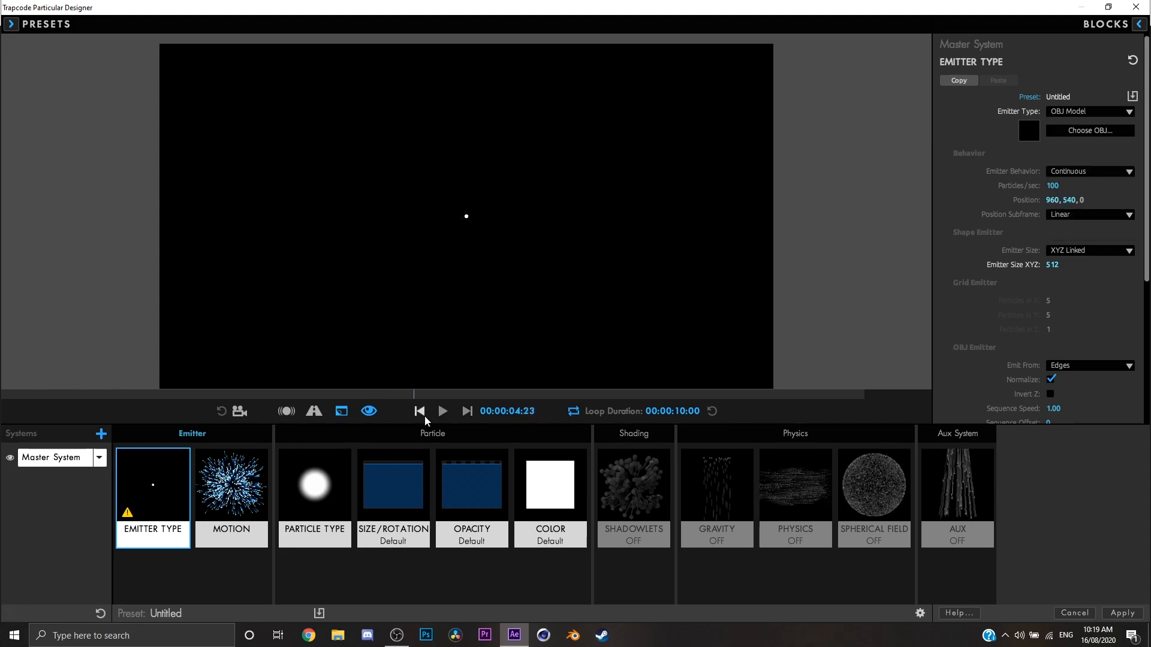
Browse the OBJ library and assign a rifle model as the emitter shape.
click(1074, 124)
scroll(691, 231, down, 5)
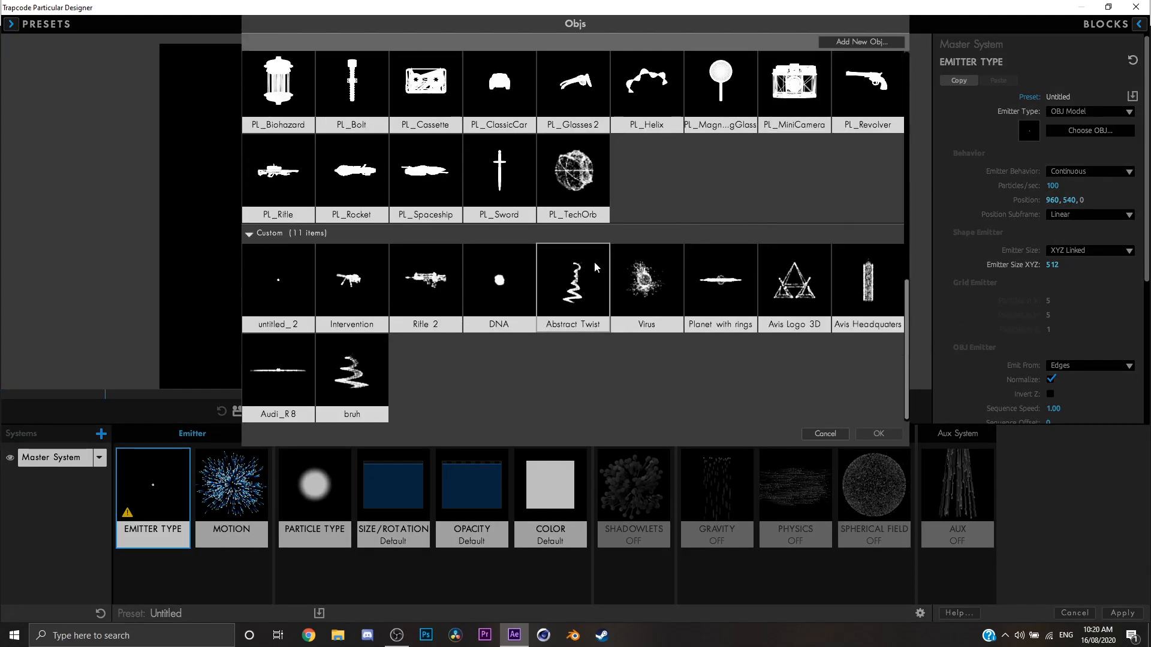
scroll(588, 262, up, 1)
double_click(409, 330)
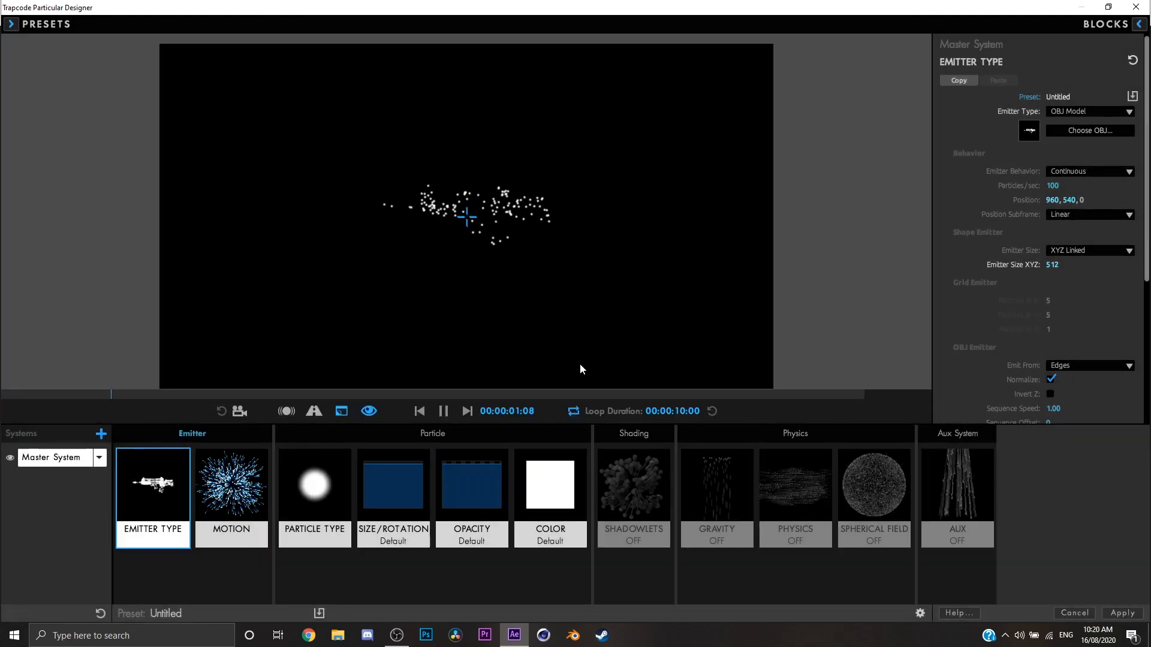
Set the rifle emitter's particles per second to 305 and its XYZ emitter size to 902.
drag(1052, 185, 1142, 186)
drag(1052, 265, 1142, 265)
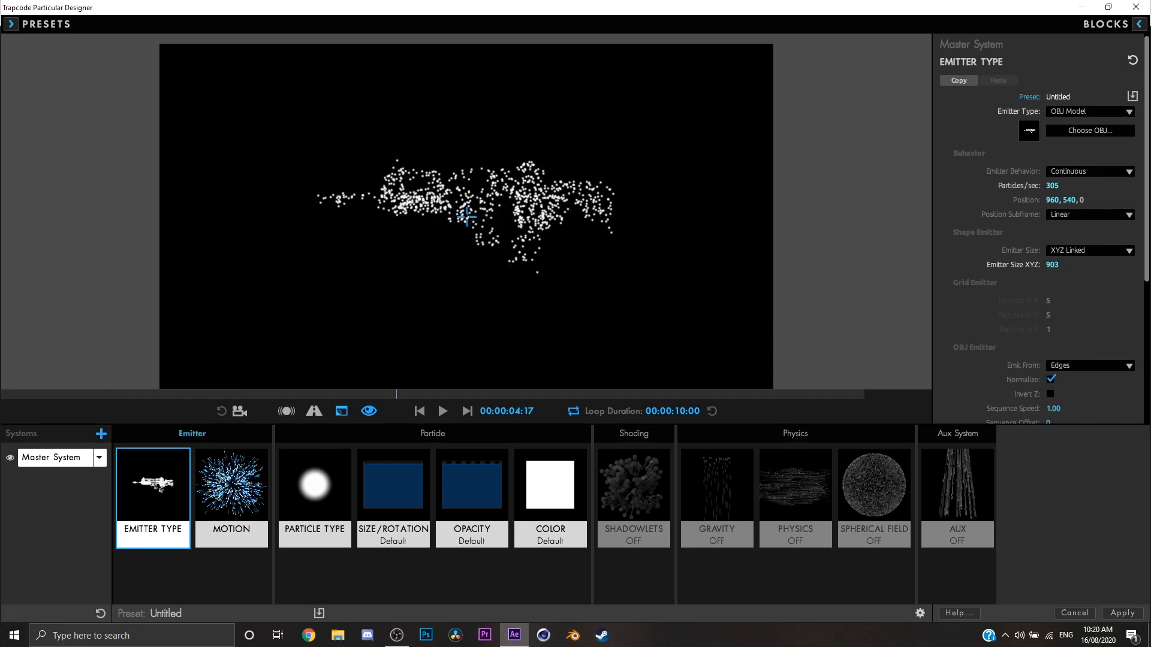
drag(1050, 265, 1024, 267)
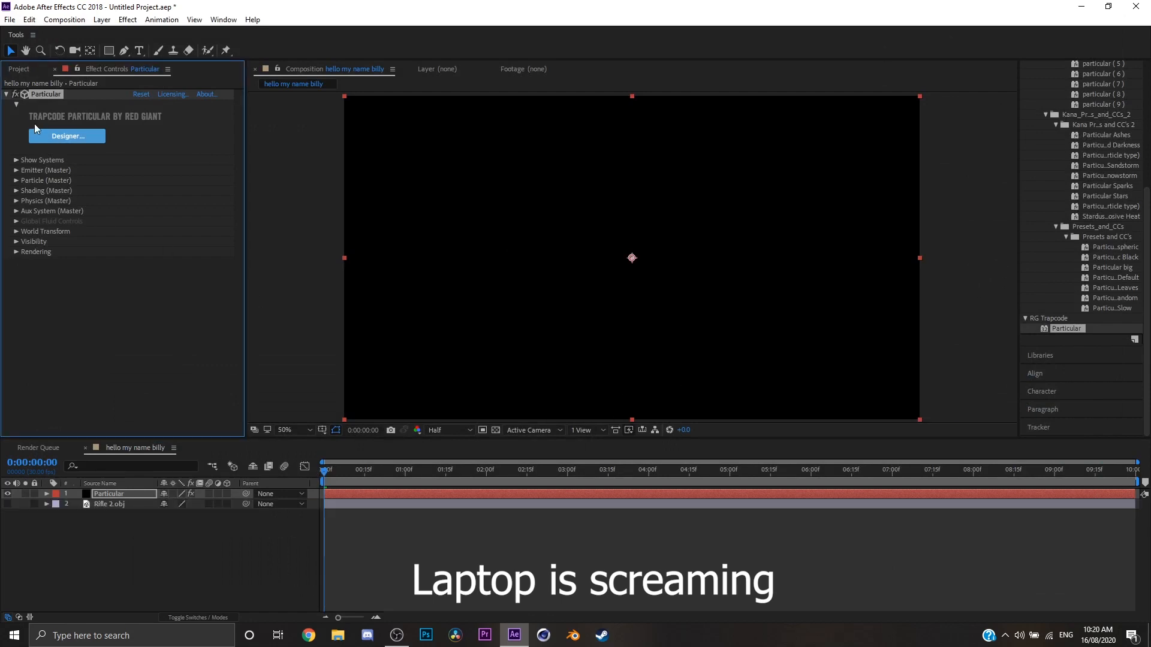
click(40, 131)
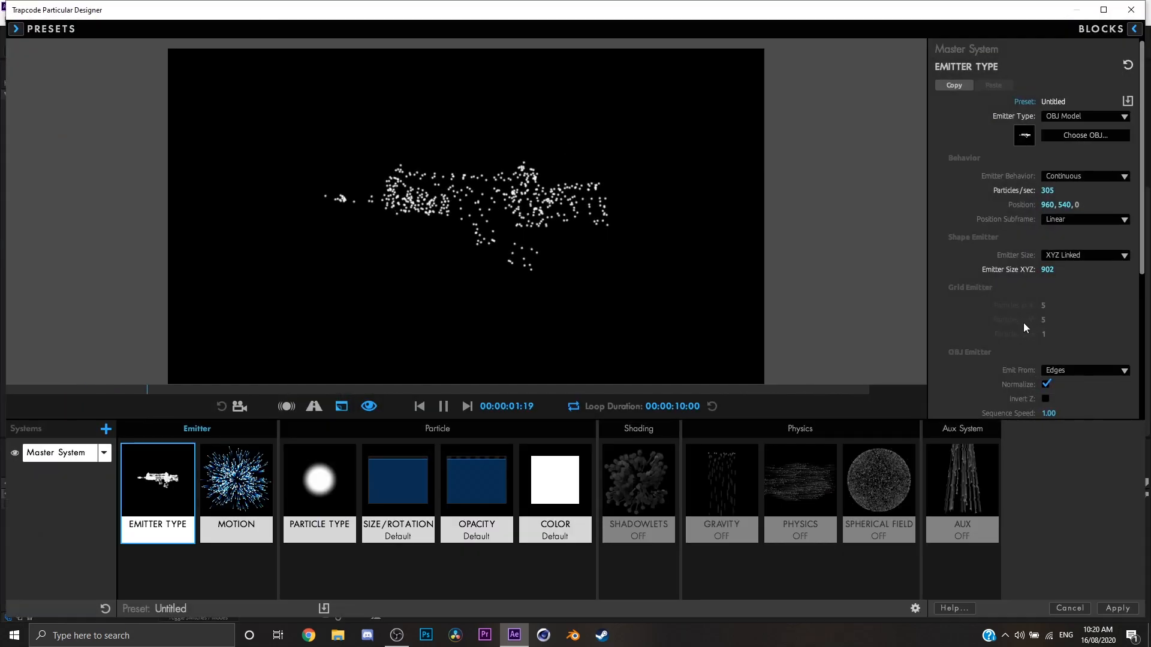
Try the Text/Mask emitter type, set the emitter type to Point, and check the emitter behavior options.
click(1086, 115)
click(1084, 233)
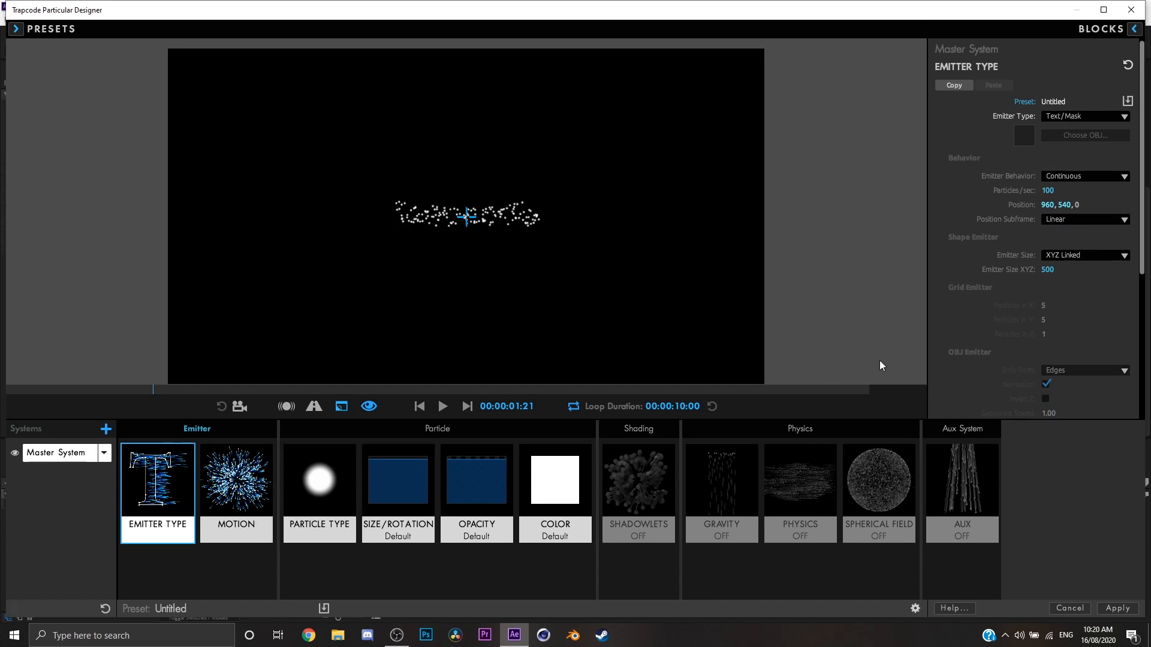
click(1063, 117)
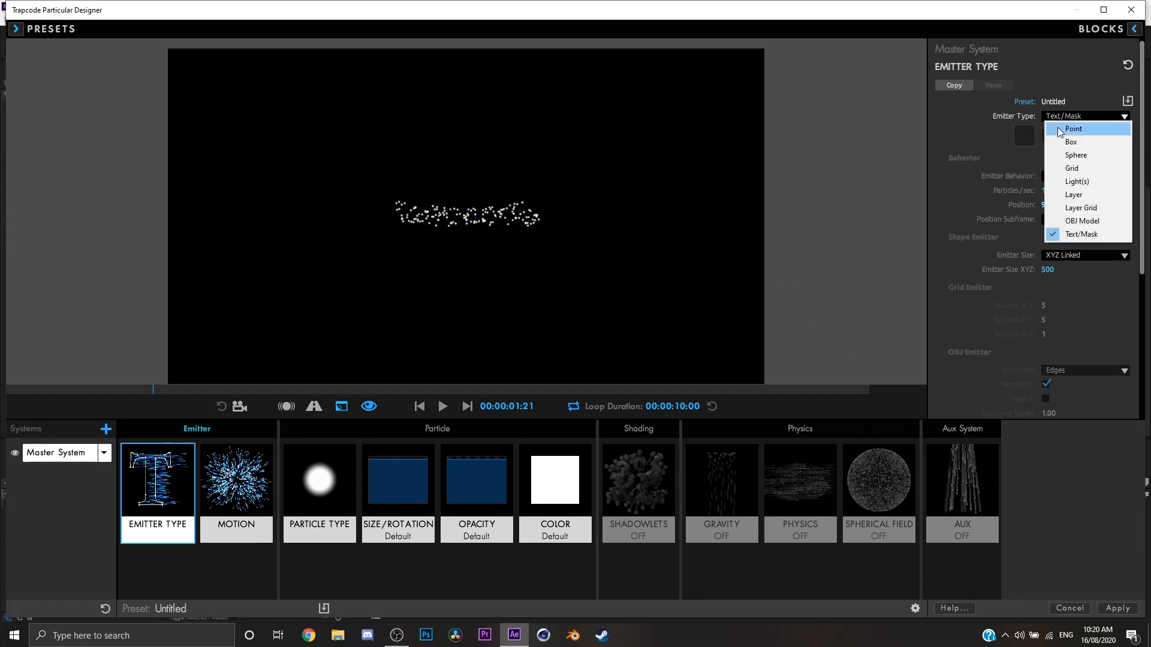
click(1060, 132)
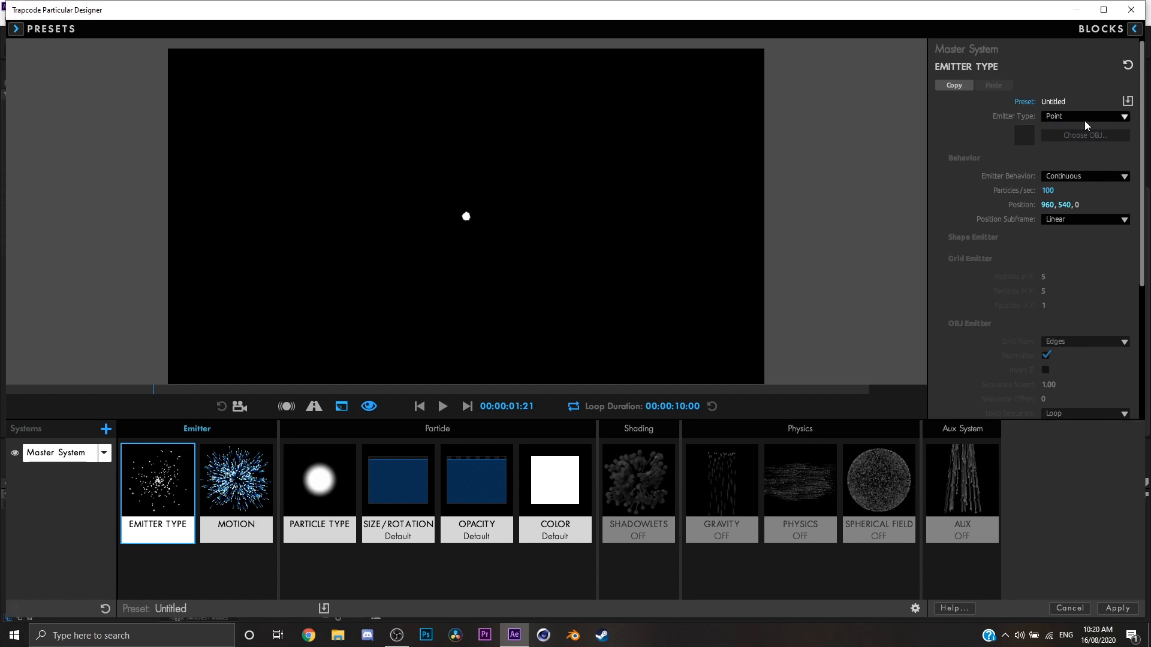
click(1072, 176)
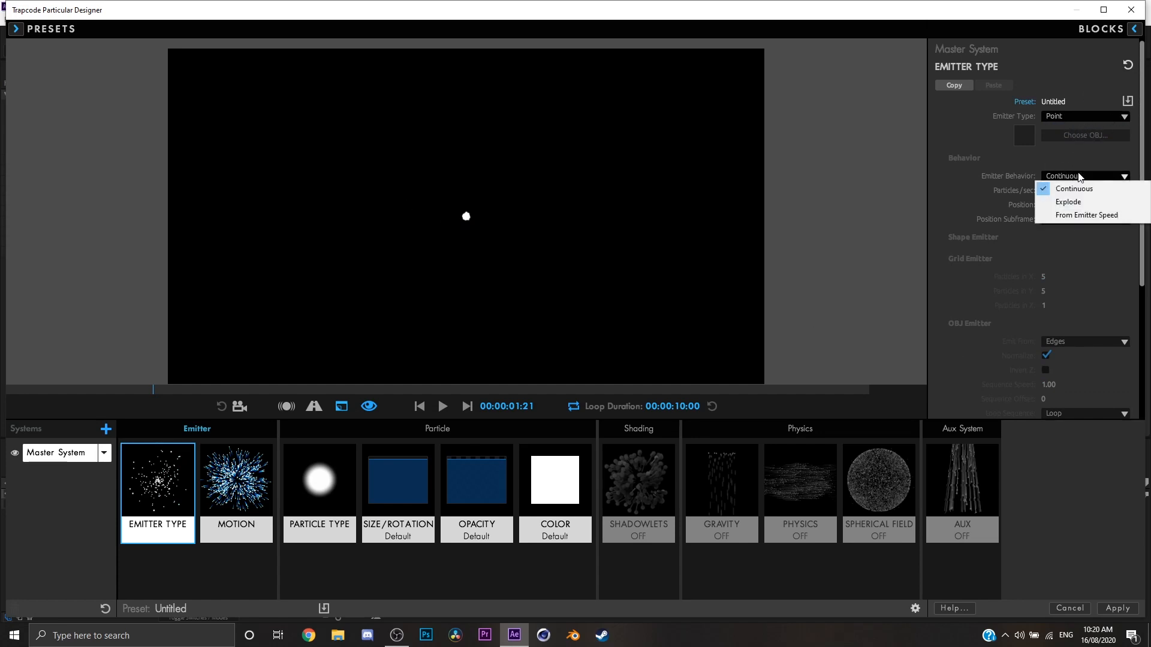
click(971, 217)
Set the master system's motion velocity to 100.
click(236, 485)
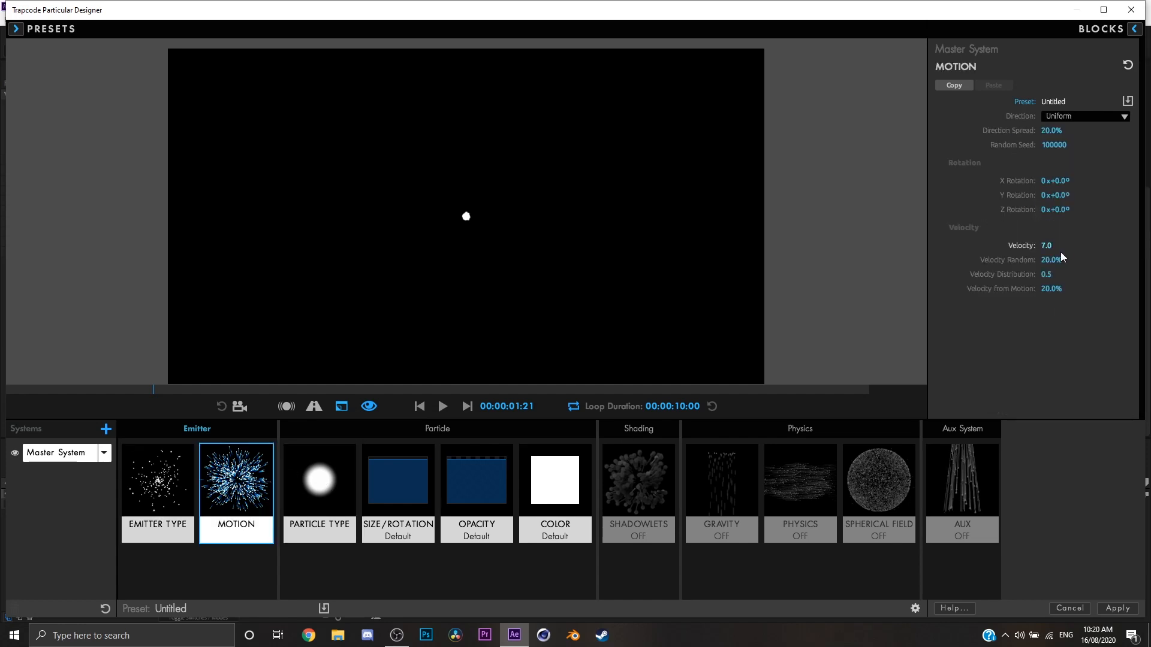
click(1047, 246)
text(10)
key(Return)
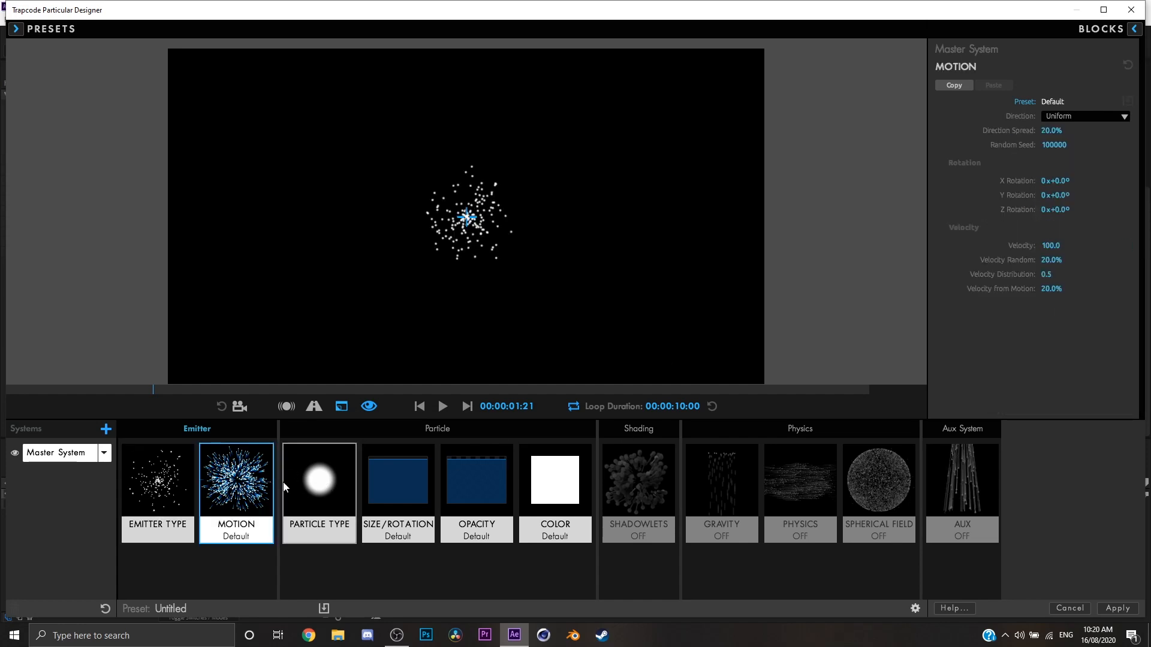
Play the Point emitter preview, set its particles per second to 1000, and play the preview again.
click(157, 492)
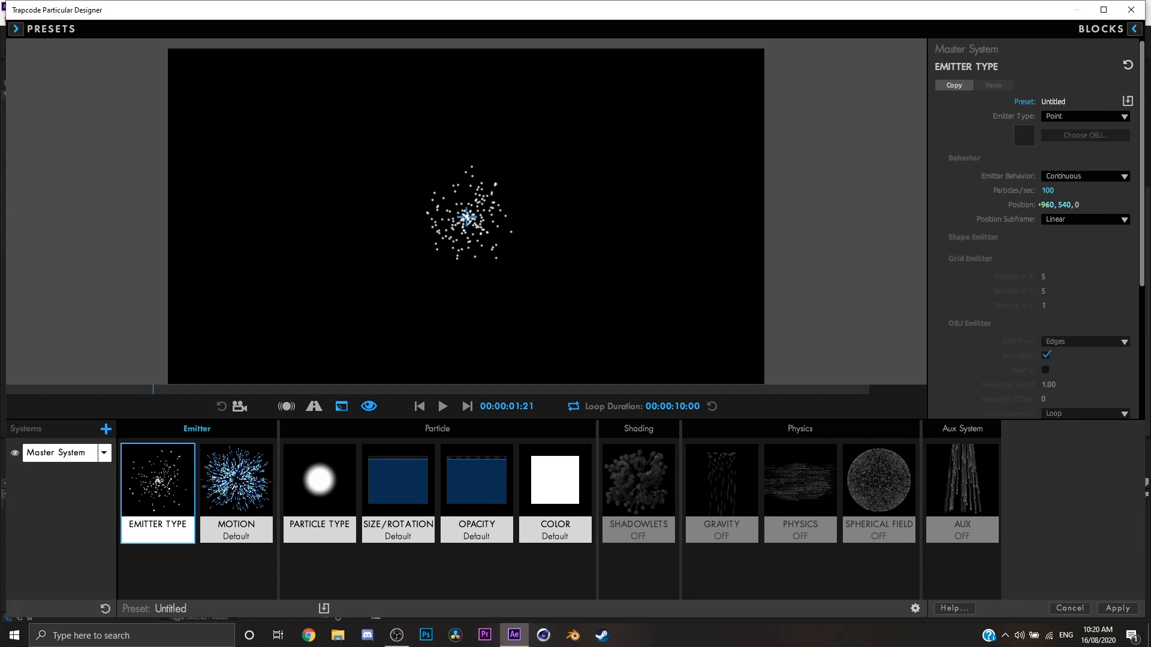
key(space)
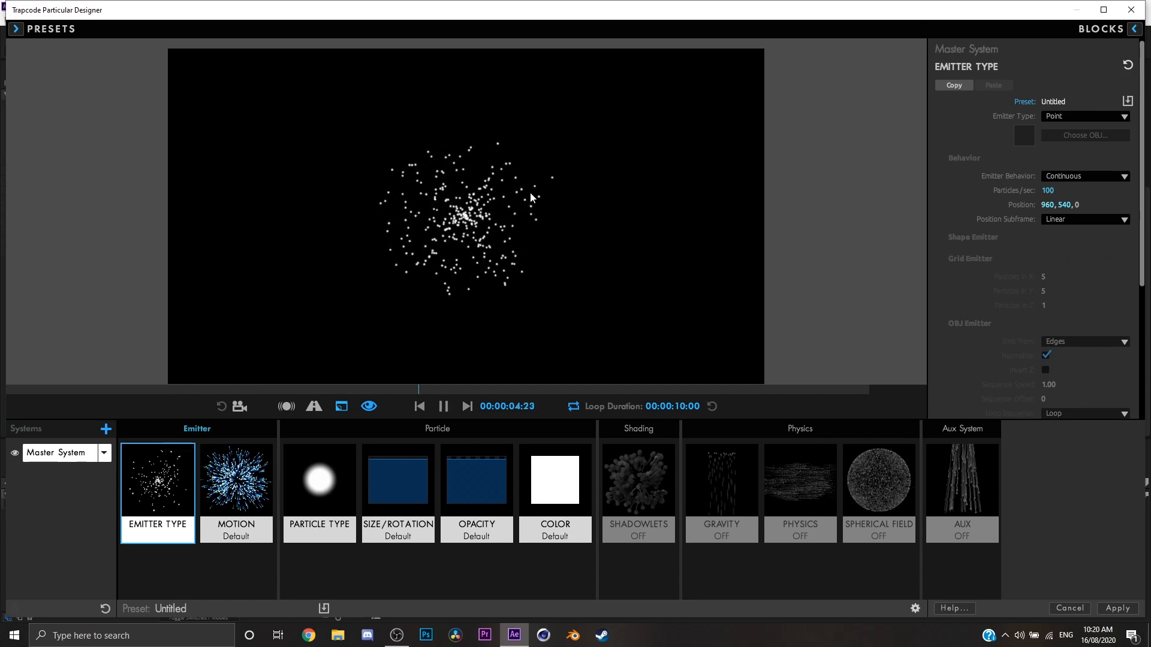
key(space)
click(1047, 190)
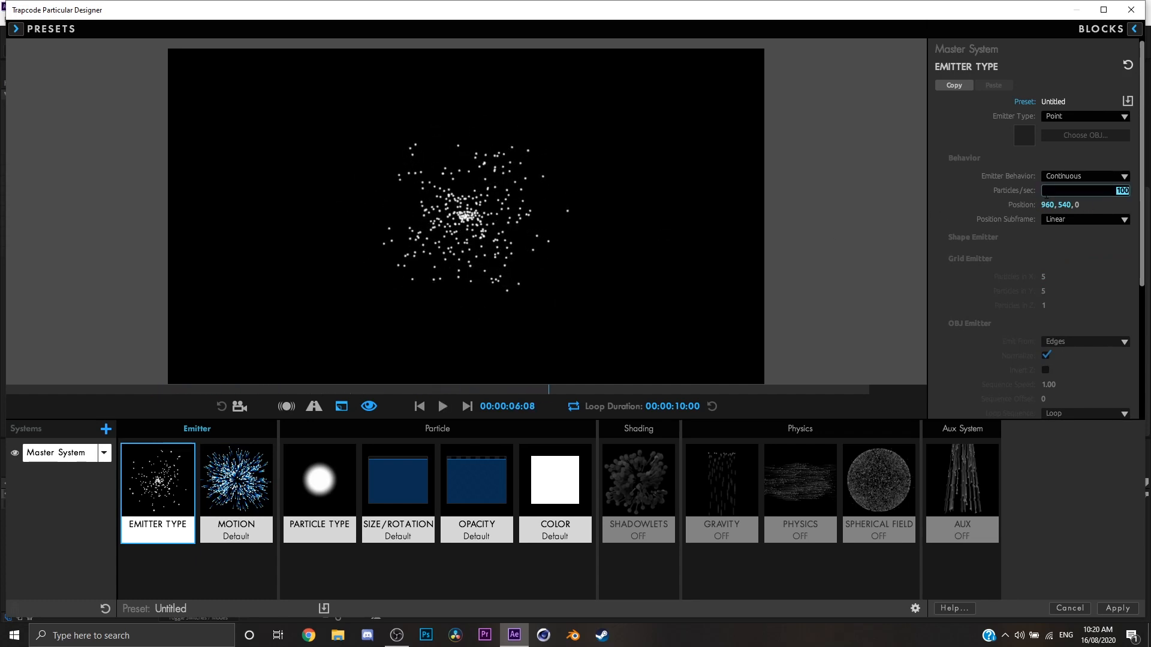
text(1000)
key(Return)
key(space)
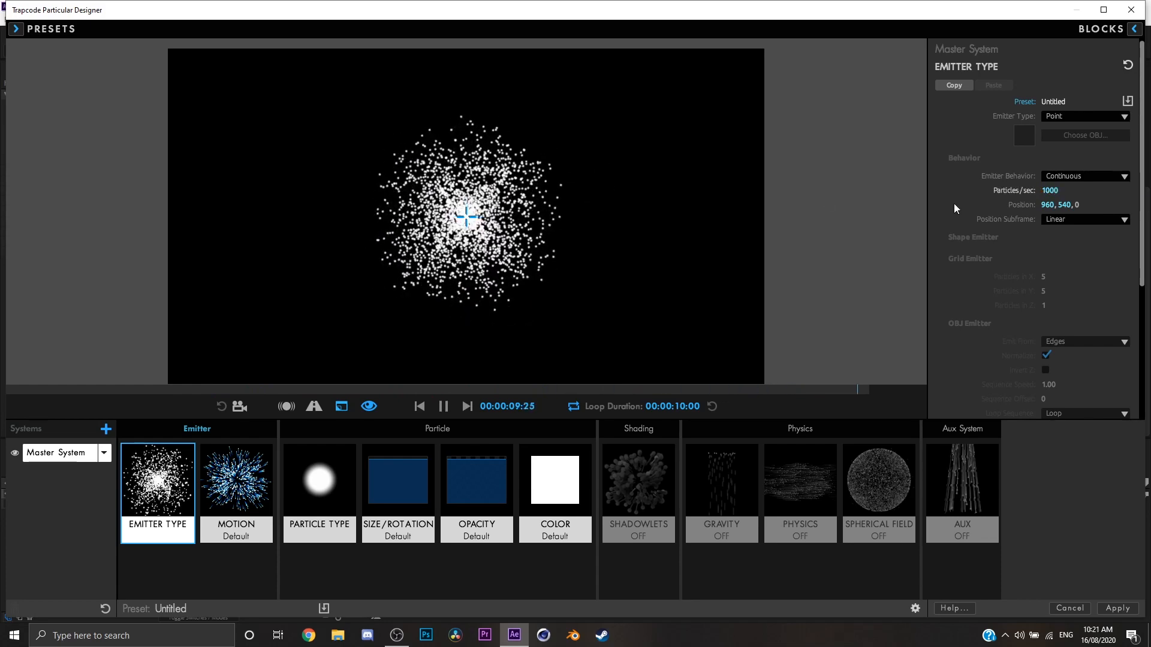
Examine the position subframe and emitter behavior options, and replay the preview with the Continuous behavior.
click(1082, 219)
click(1083, 223)
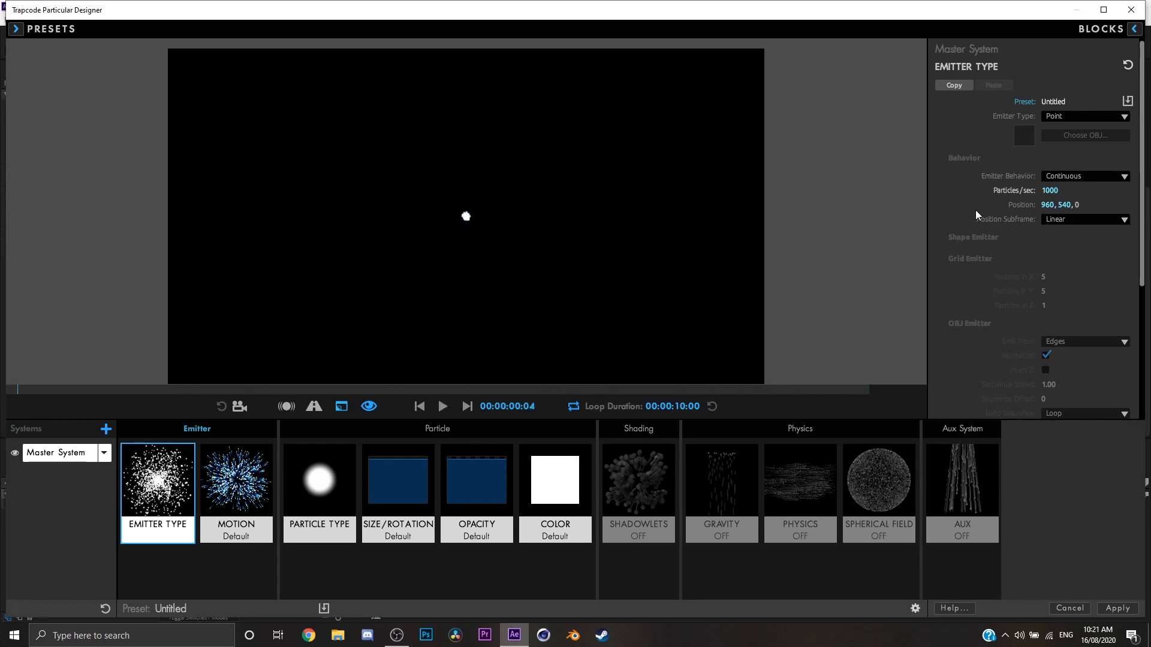
click(1044, 176)
click(522, 200)
key(space)
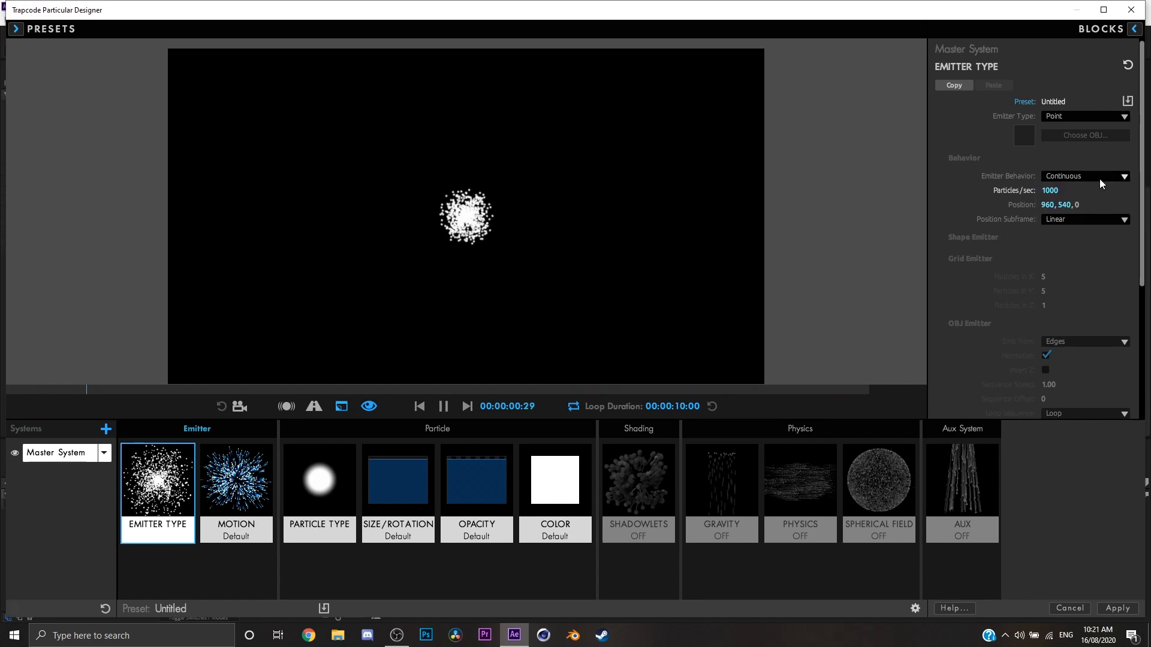
click(1099, 178)
click(958, 221)
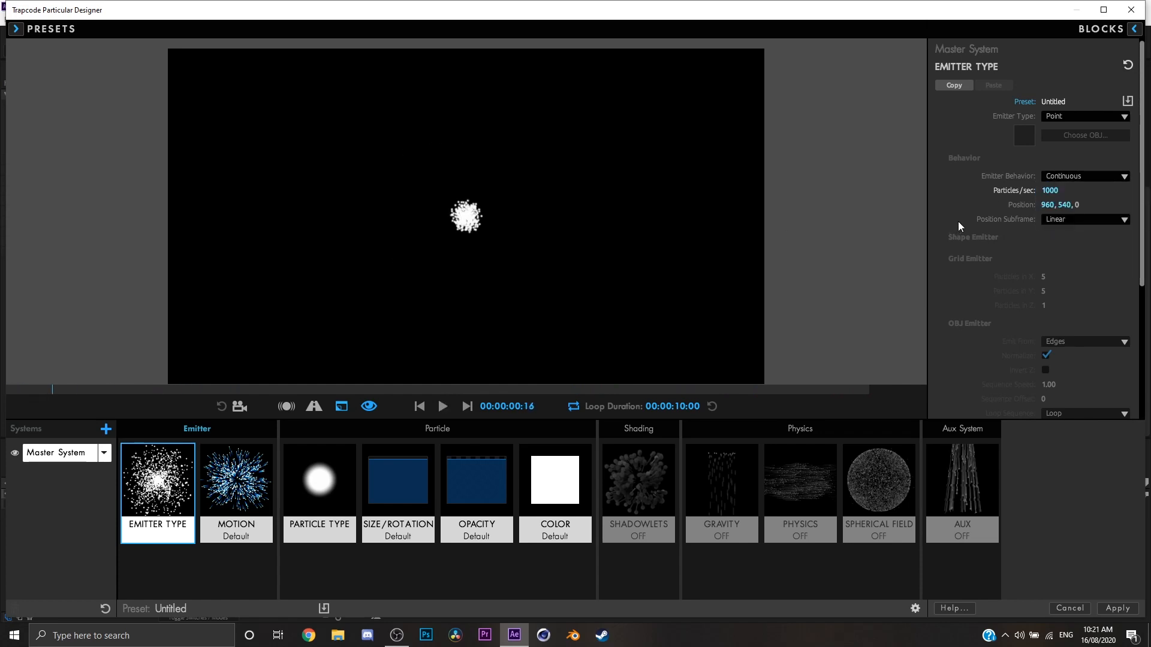
click(1101, 178)
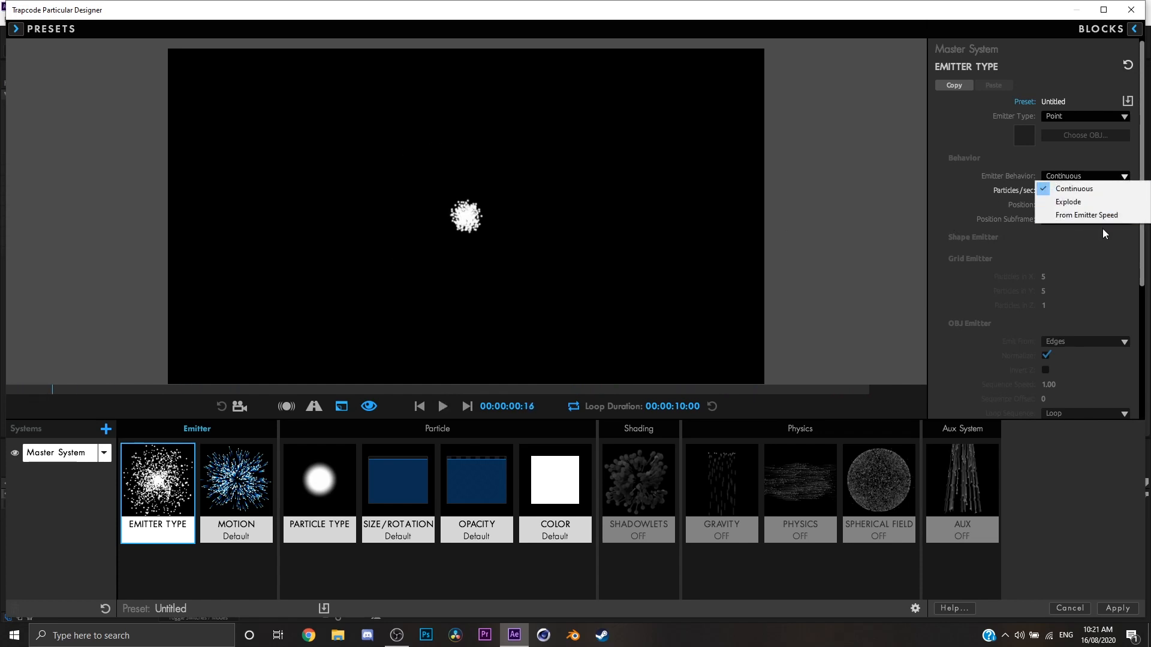
click(1085, 189)
key(space)
Try the Explode emitter behavior and play the preview.
click(1071, 177)
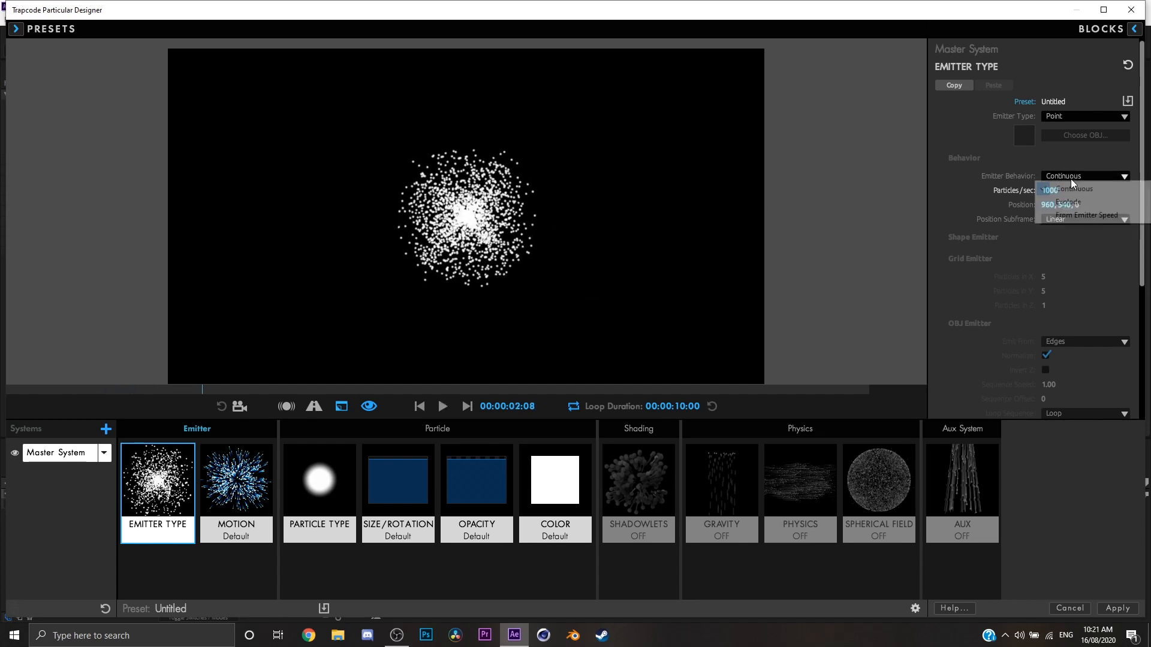
click(1041, 204)
click(443, 407)
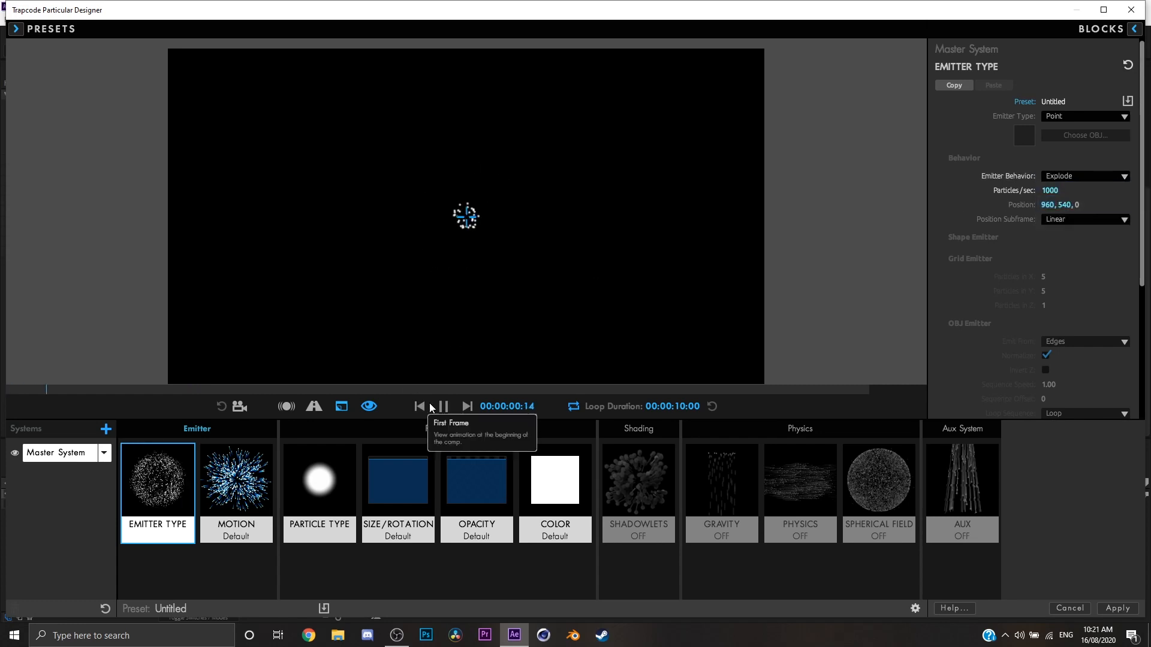
key(space)
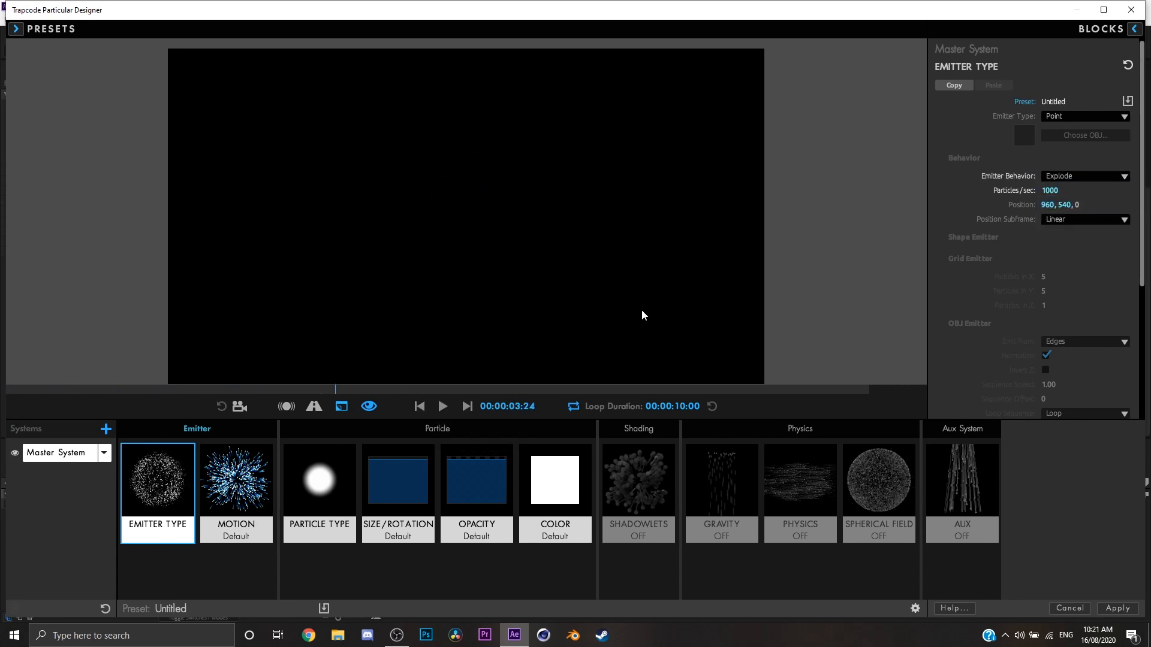
Set the emitter behavior back to Continuous and play the preview.
click(1110, 177)
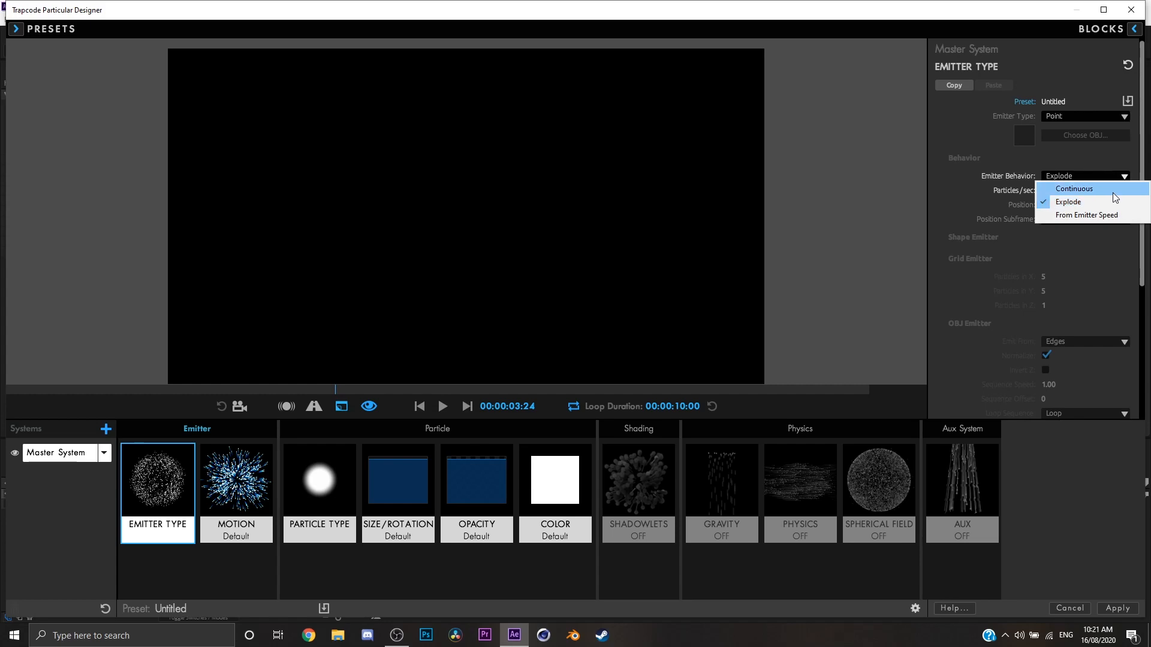
click(1113, 192)
key(space)
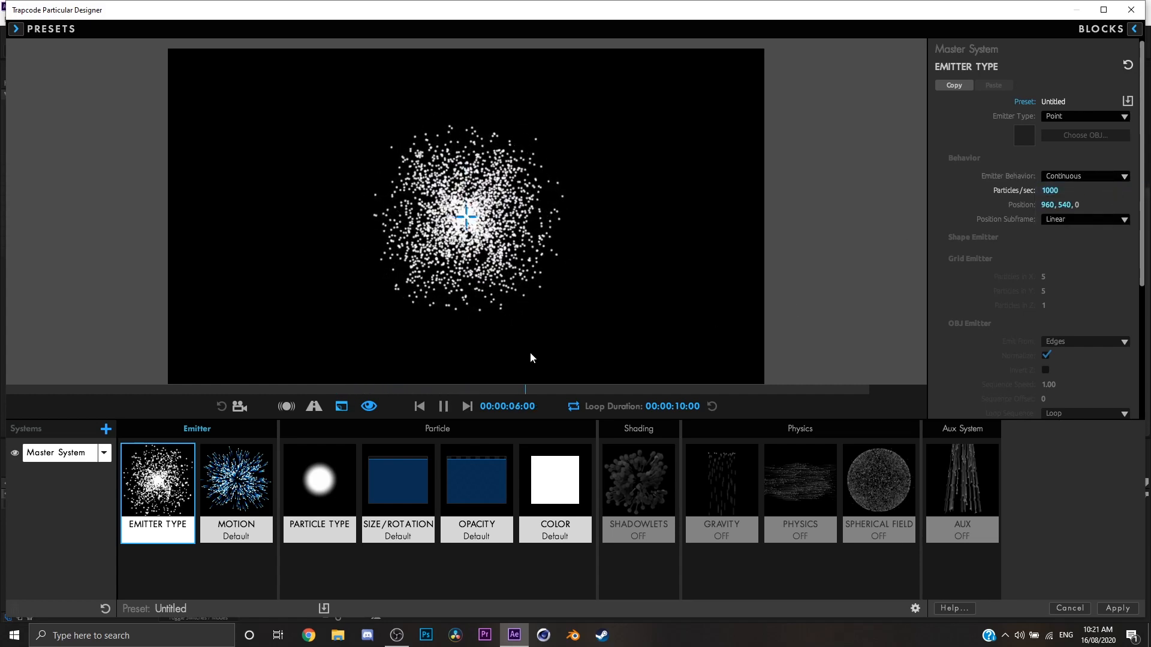
key(space)
Set the emitter type to Grid with 23 particles in X, 34 in Y and 1 in Z.
scroll(987, 305, down, 5)
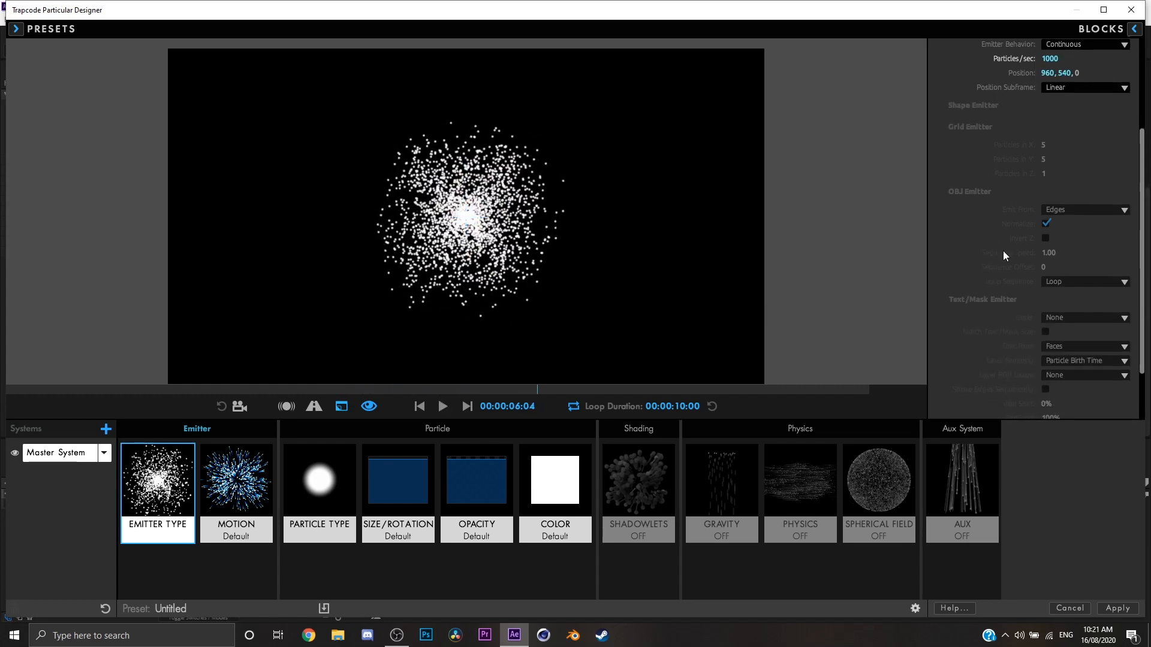
scroll(1007, 223, up, 3)
scroll(998, 229, down, 4)
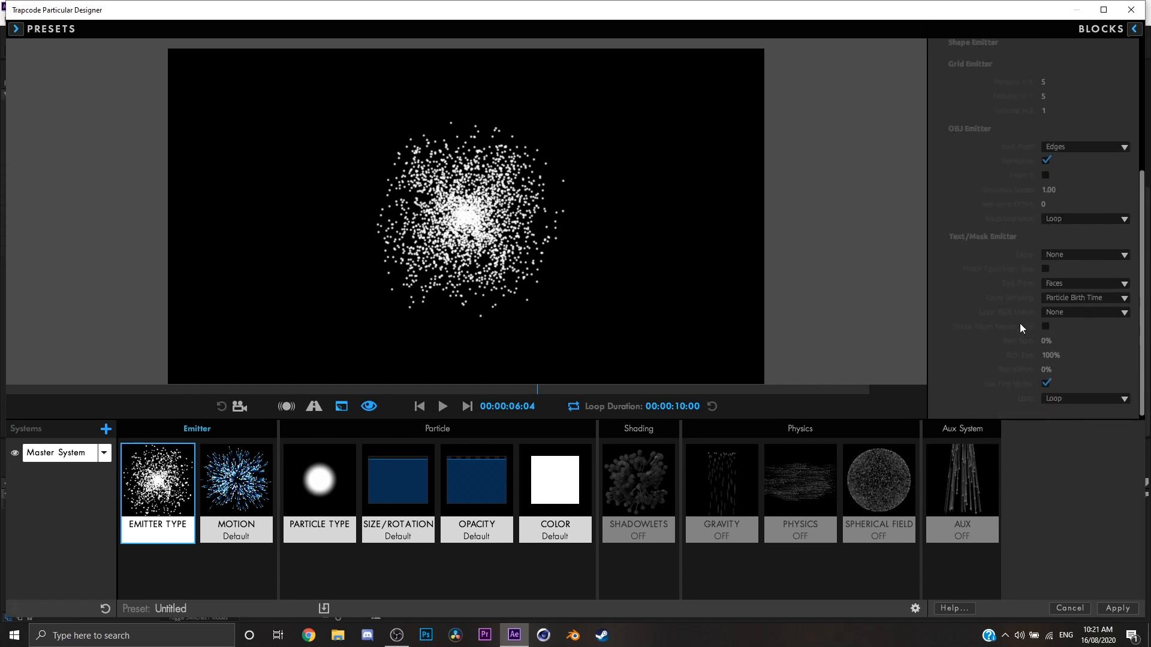
scroll(1011, 301, up, 6)
click(1088, 116)
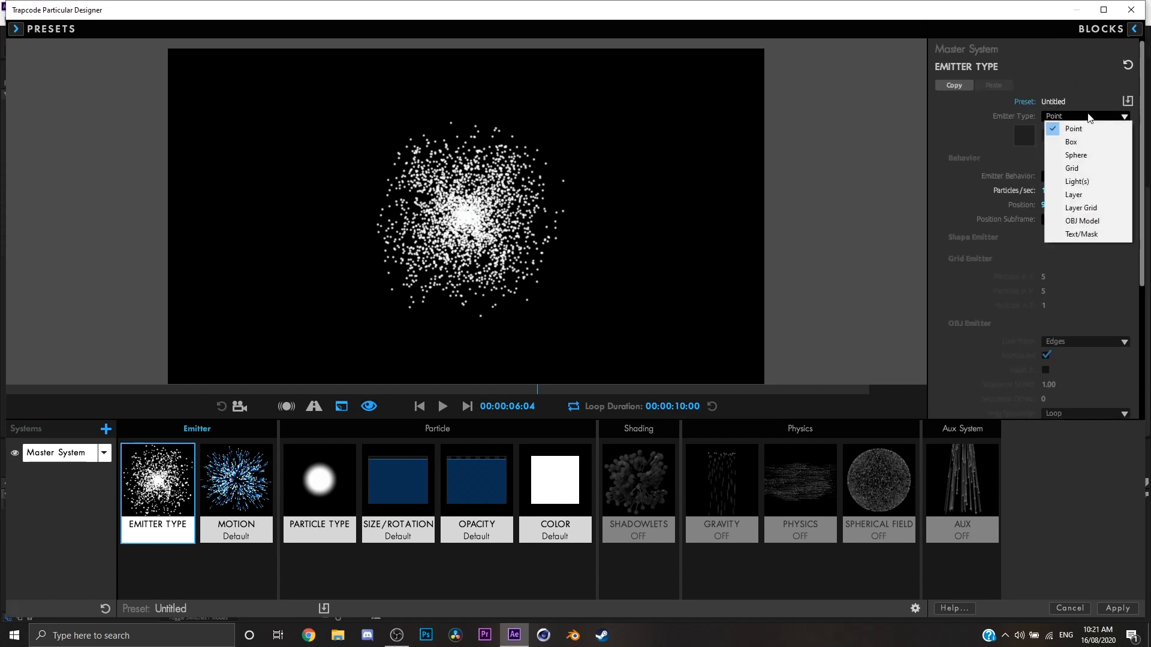
click(1003, 214)
scroll(1001, 217, down, 1)
click(1070, 91)
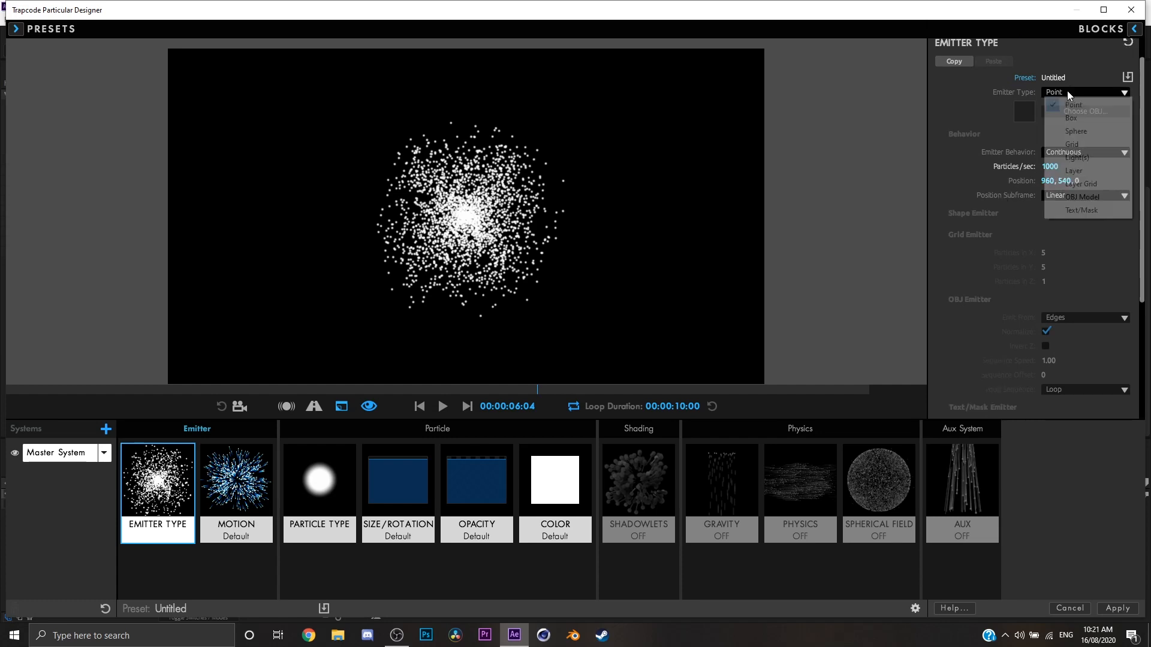
click(1081, 144)
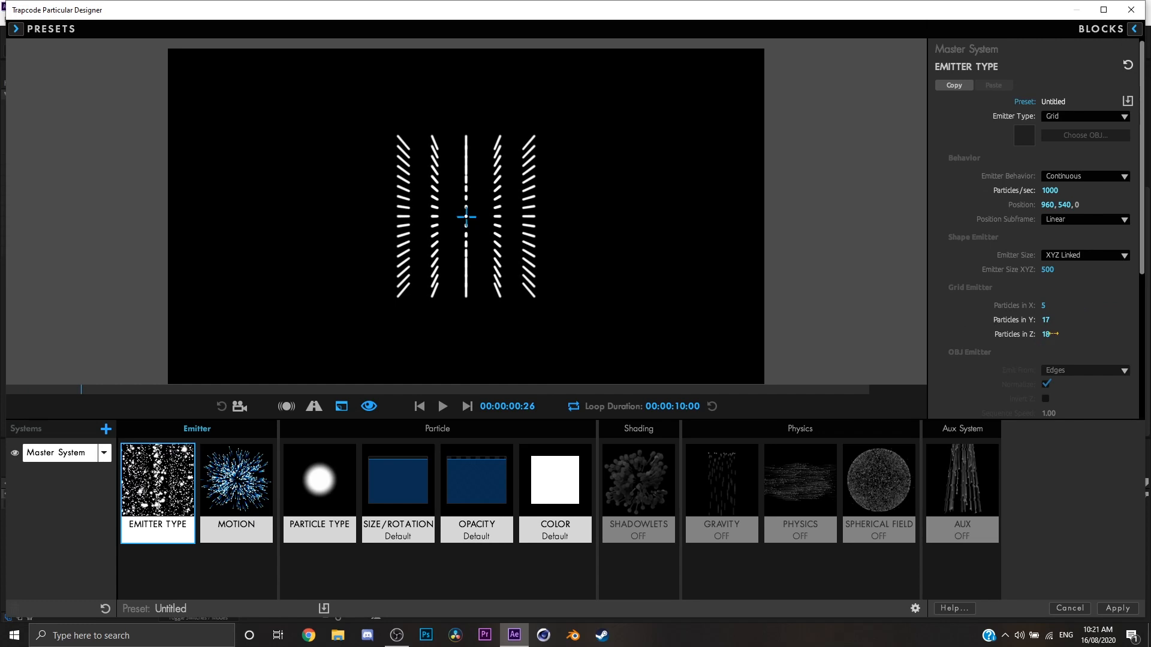
mouse_move(1053, 331)
mouse_down()
mouse_move(1040, 330)
mouse_move(1050, 306)
mouse_move(1065, 306)
mouse_move(1057, 320)
mouse_up()
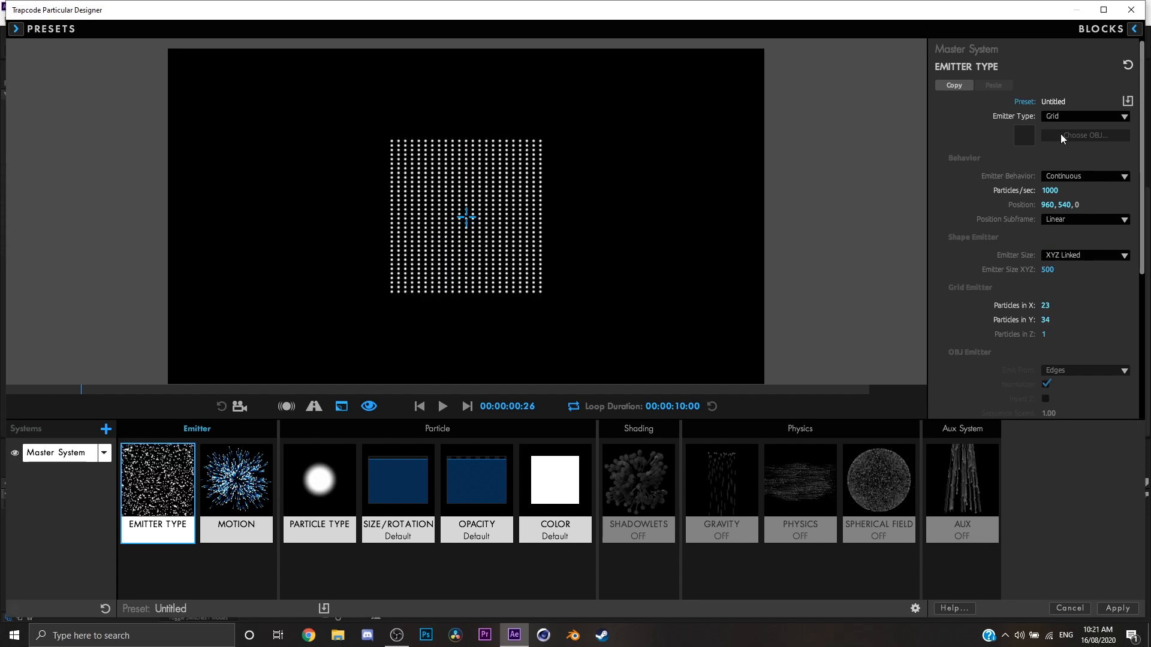
Return the emitter type to Point, set the motion velocity to 100, and play the preview.
click(1060, 116)
click(1060, 135)
click(219, 508)
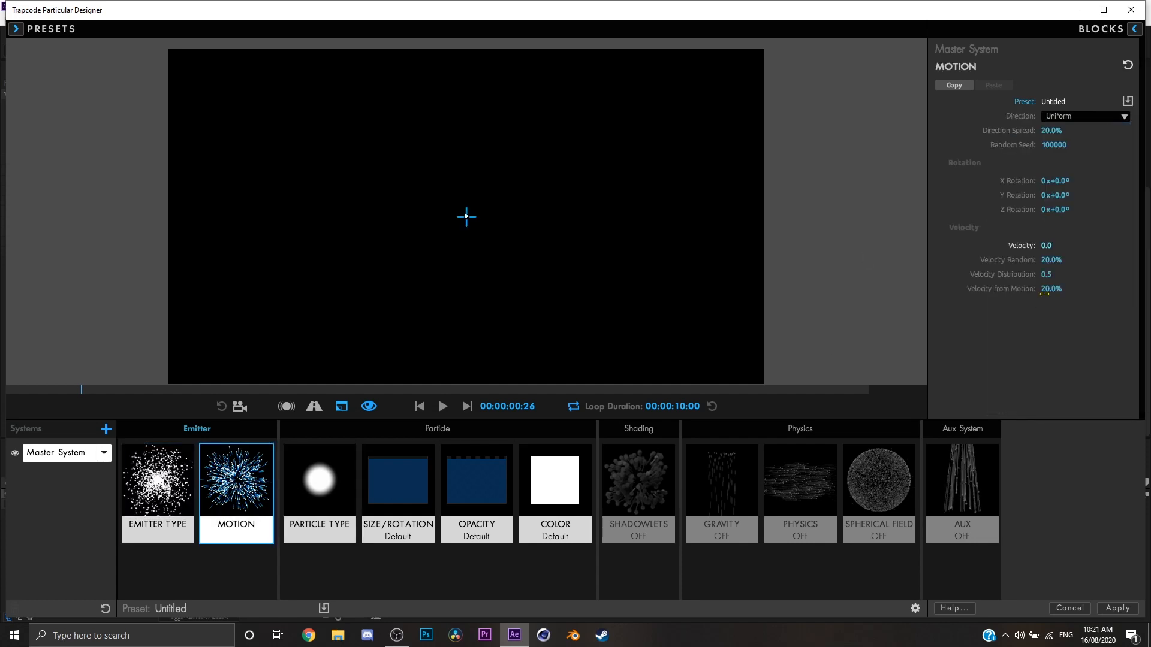
click(1046, 246)
text(100)
key(Return)
key(space)
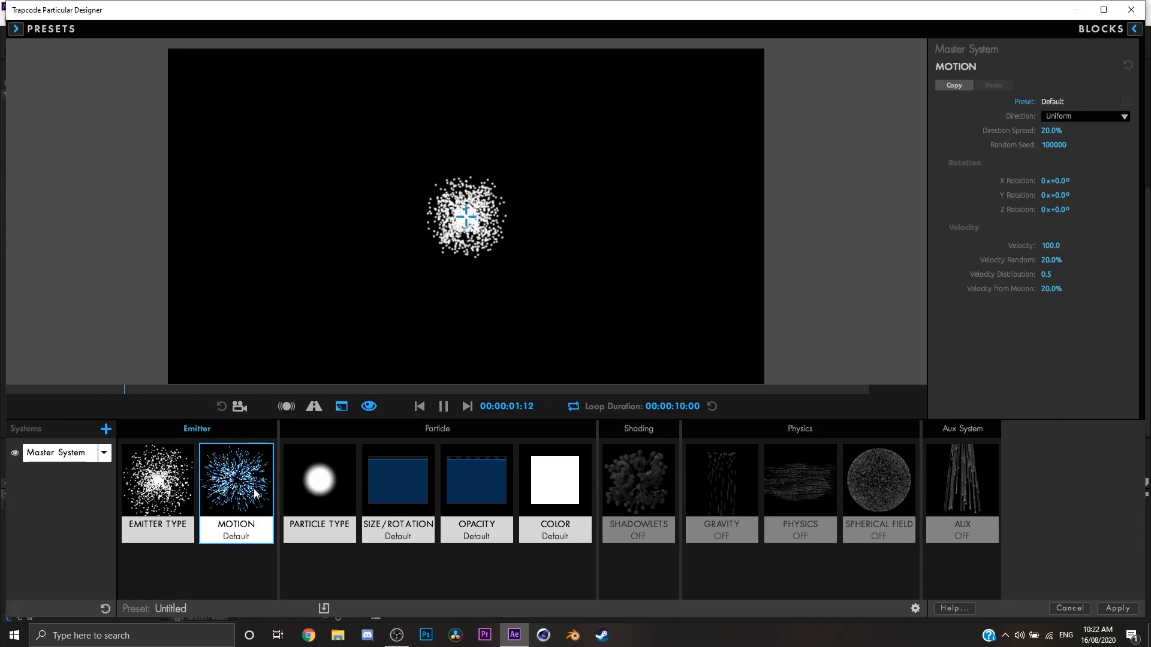
Stop the preview and shift the emitter position to about 554, 569.
click(174, 496)
scroll(1048, 308, down, 3)
scroll(1117, 279, up, 1)
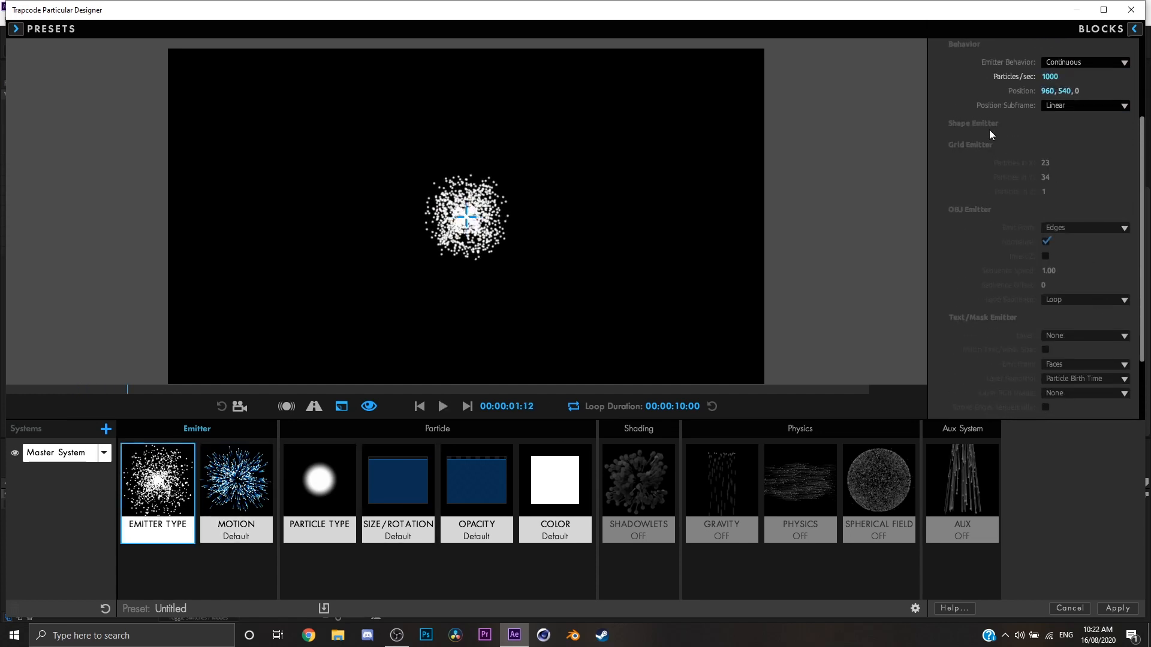
click(1080, 107)
click(1066, 94)
mouse_move(1064, 93)
mouse_down()
mouse_move(1037, 96)
mouse_move(1073, 96)
mouse_move(1019, 94)
mouse_move(1048, 94)
mouse_up()
click(1073, 106)
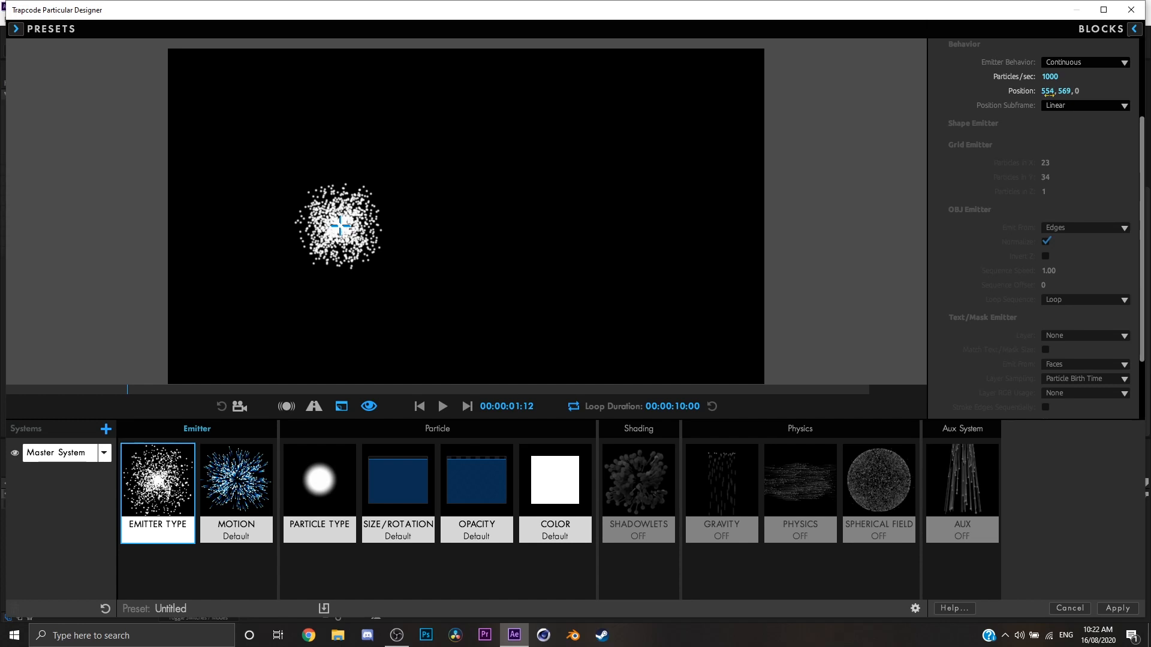
Set the emitter position to 960 in X and 540 in Y.
click(1048, 91)
text(960)
key(Return)
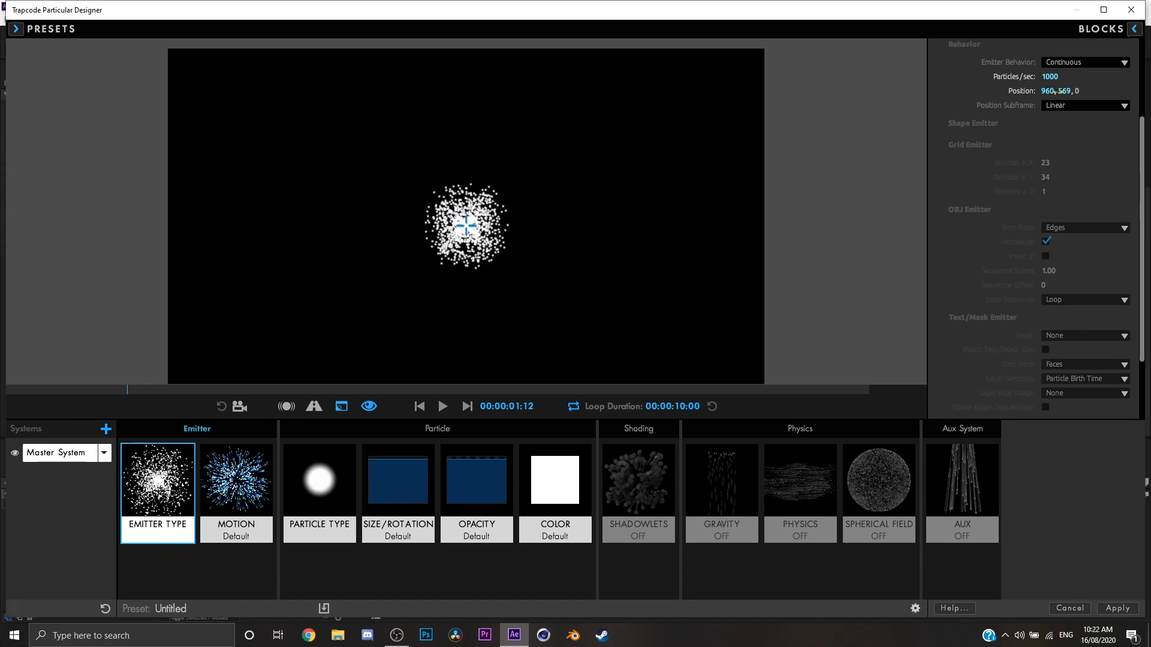
click(1064, 91)
text(540)
key(Return)
Examine the position subframe options, keep Linear, and open the master system's motion settings.
click(1058, 107)
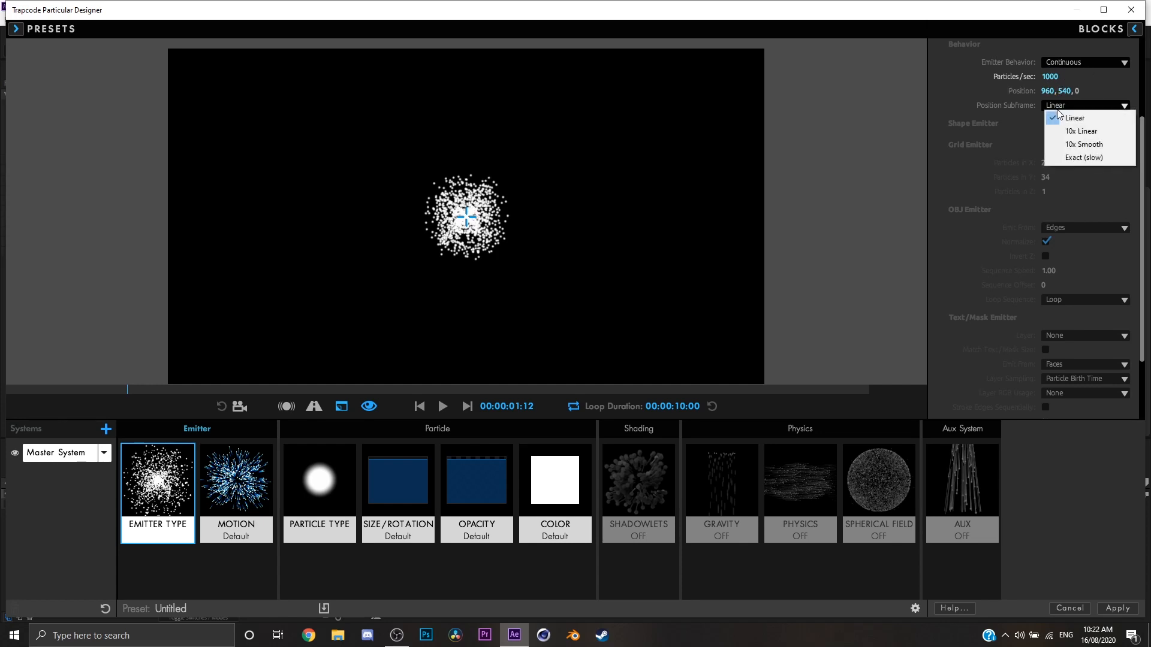
click(1058, 110)
click(1069, 108)
click(938, 244)
click(236, 485)
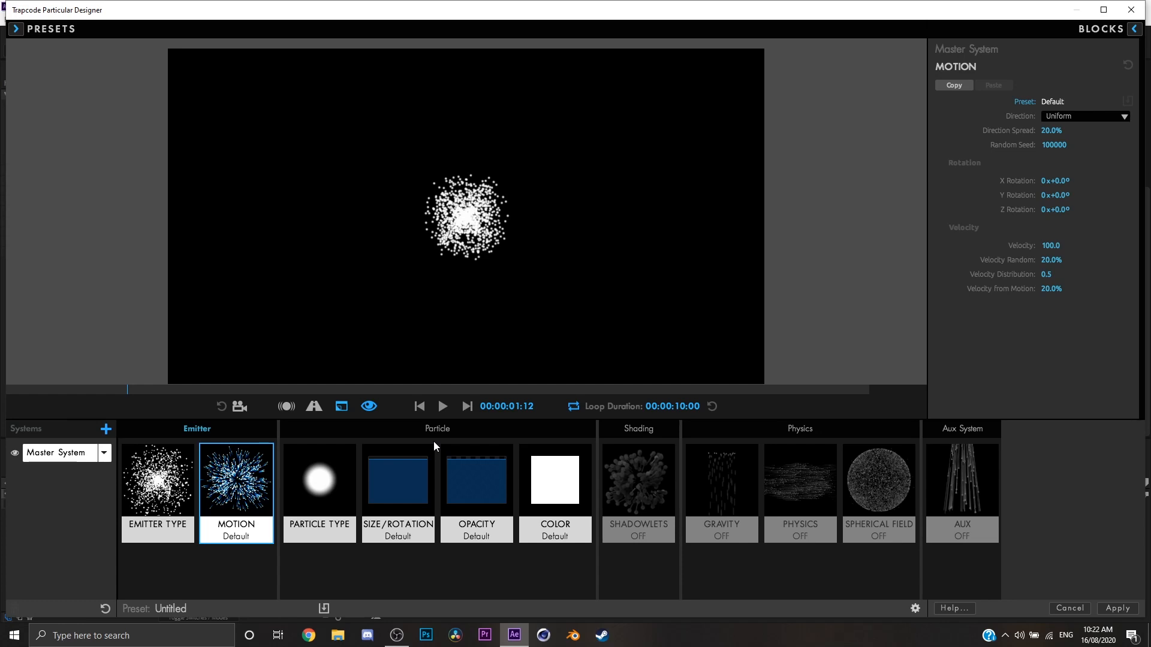
Set the master system's motion direction to Directional and pause the preview.
click(1043, 115)
click(976, 135)
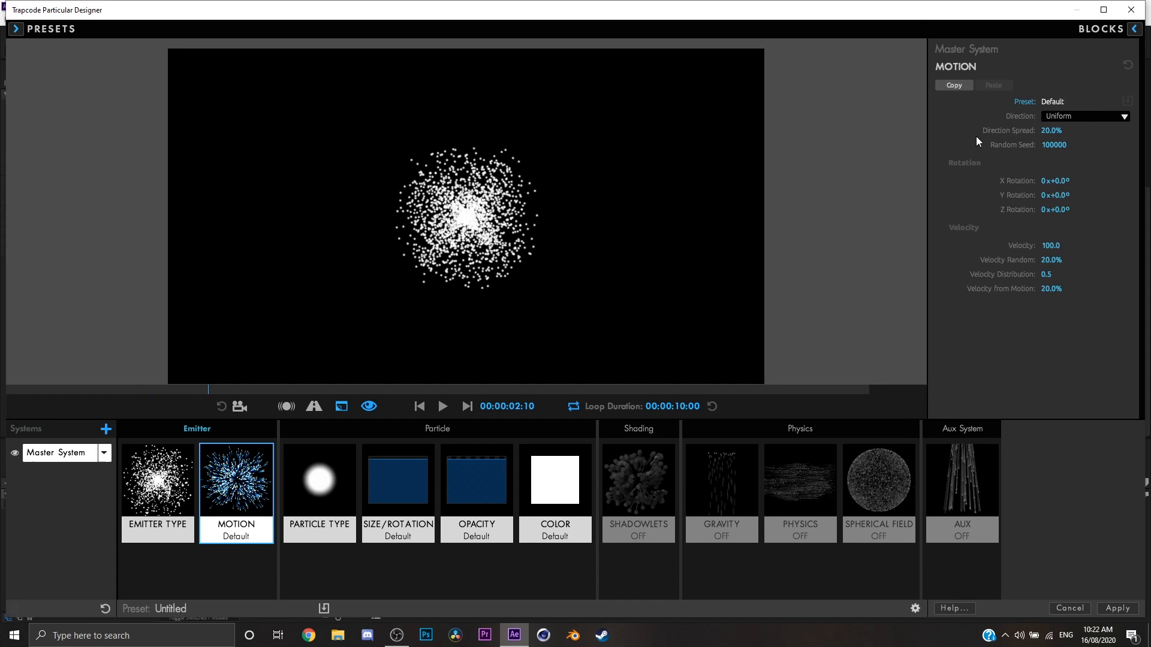
click(1053, 117)
click(1079, 142)
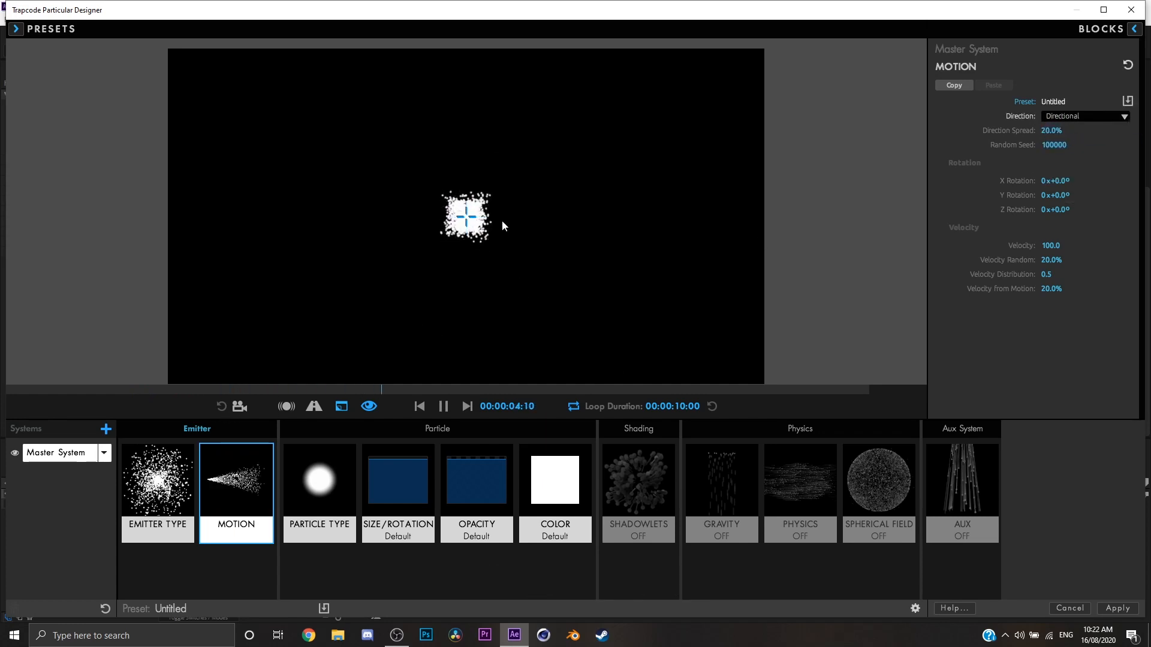
key(space)
Try turning the directional emission with the Y rotation and reset that rotation to 0 degrees.
drag(1056, 196, 1085, 196)
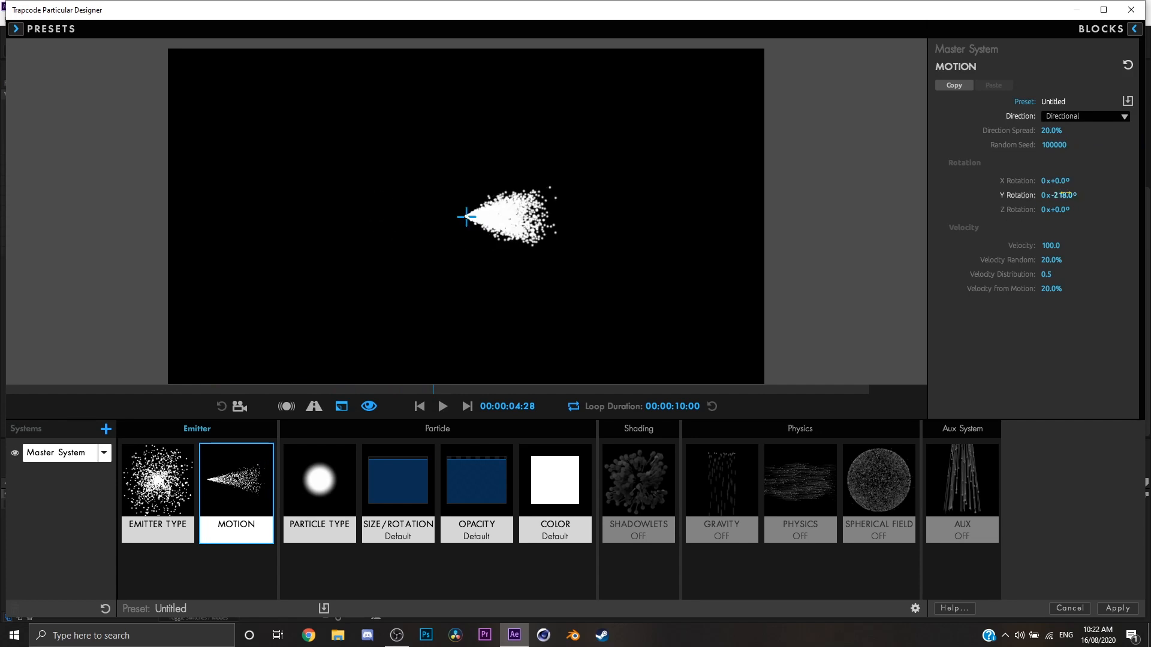
click(1066, 193)
text(0)
key(Return)
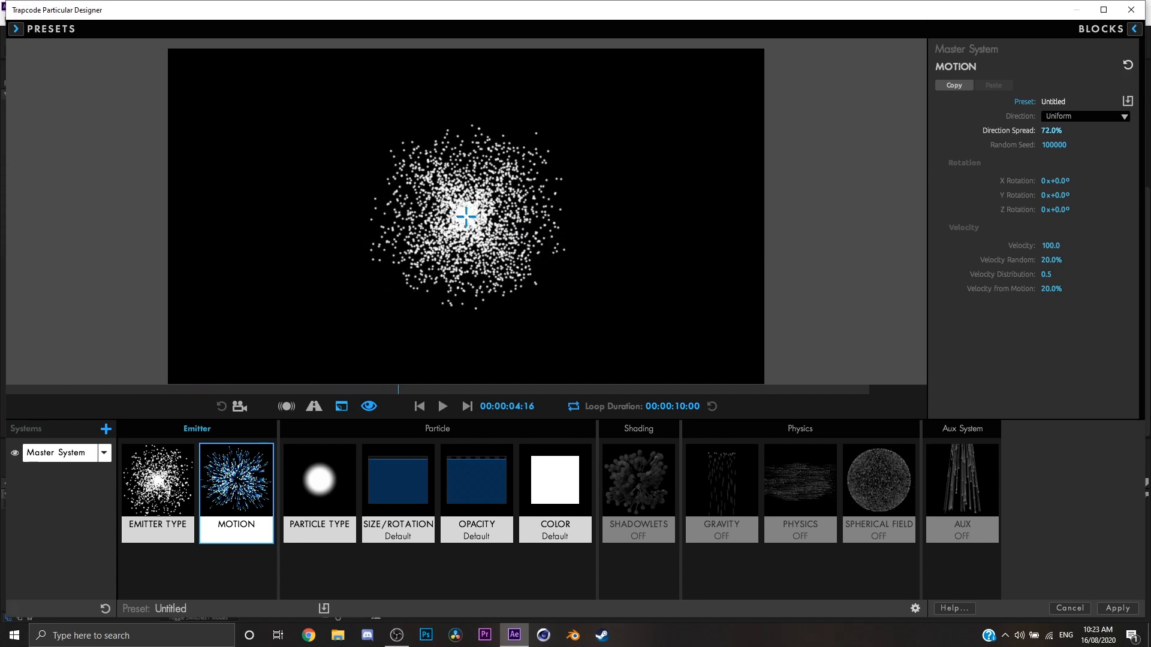
Set the motion direction to Directional with a direction spread of 0%.
click(1076, 118)
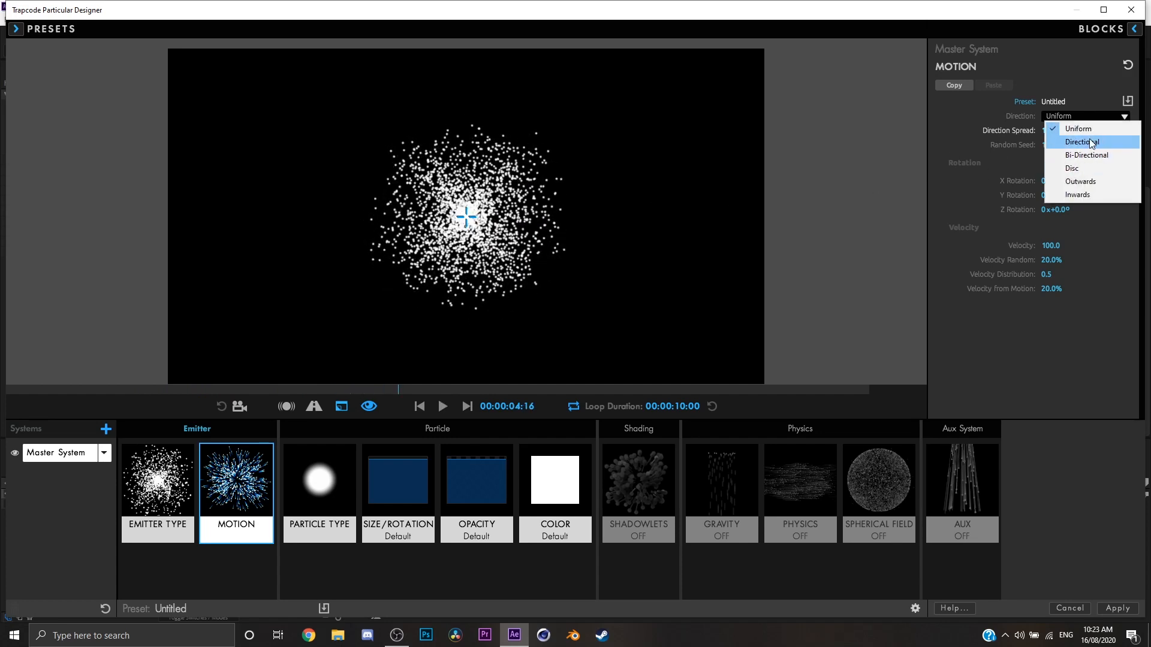
click(1089, 142)
drag(1053, 131, 994, 131)
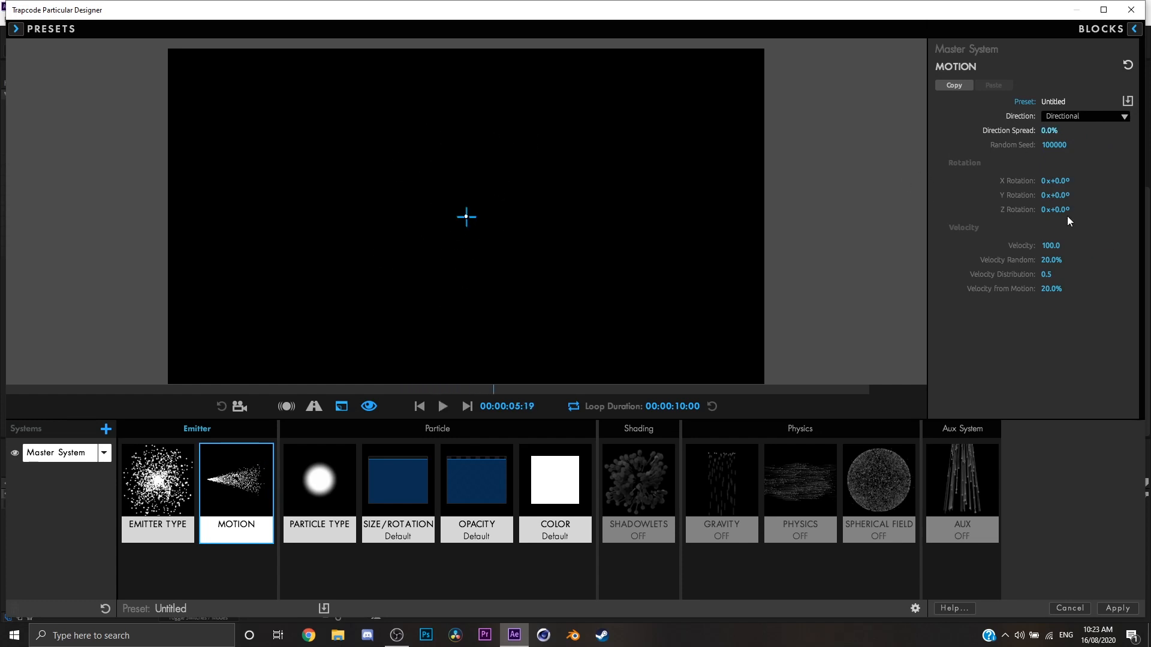
Rotate the emission to about -21° in Y and -19° in Z, using a 25% direction spread and random seed 10000.
drag(1061, 210, 1037, 195)
key(space)
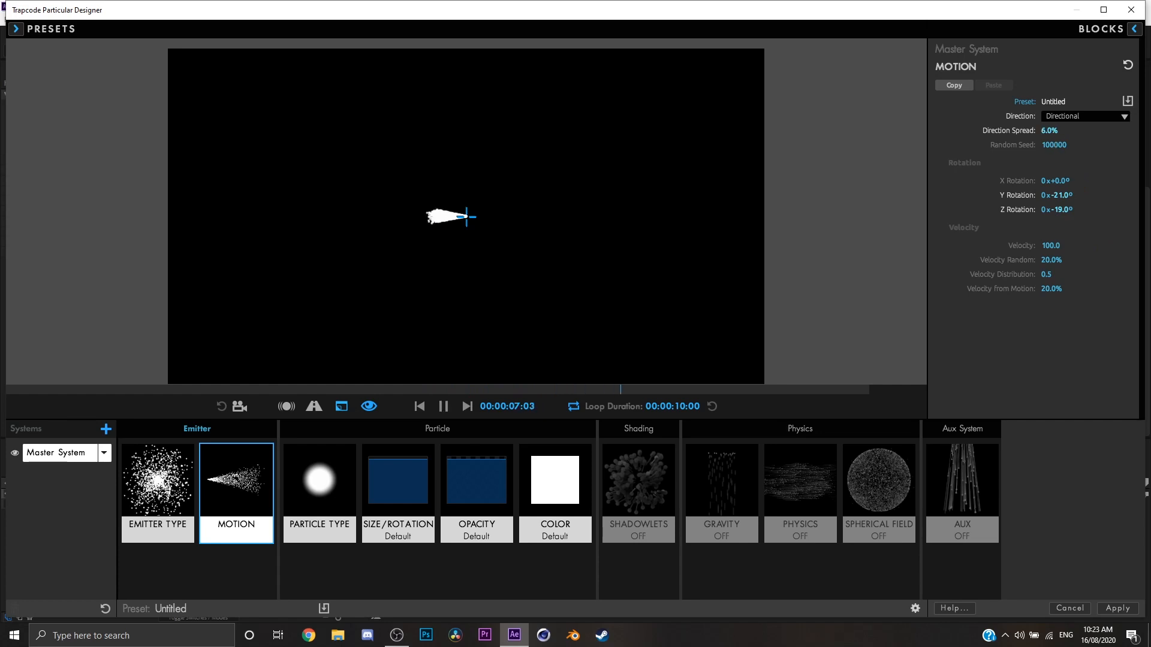
drag(1049, 130, 1149, 145)
key(space)
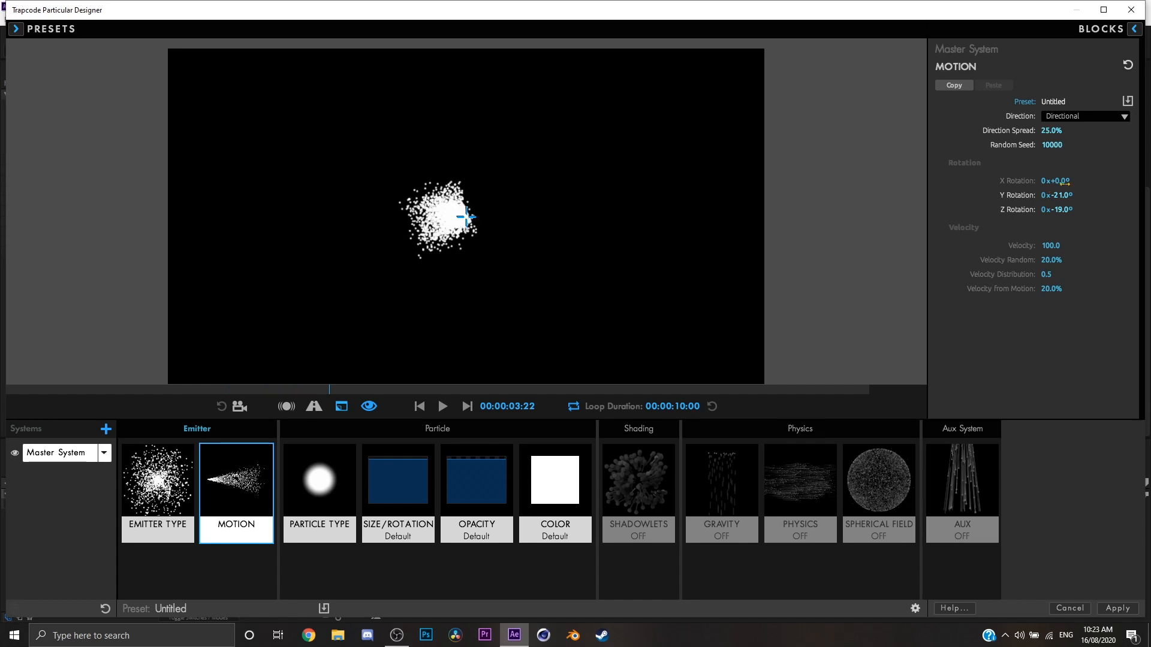
Try the X rotation and reset the X, Y and Z rotations of the motion to 0 degrees.
drag(1060, 182, 1088, 182)
click(1064, 181)
text(0)
key(Return)
click(1068, 197)
click(1062, 209)
text(0)
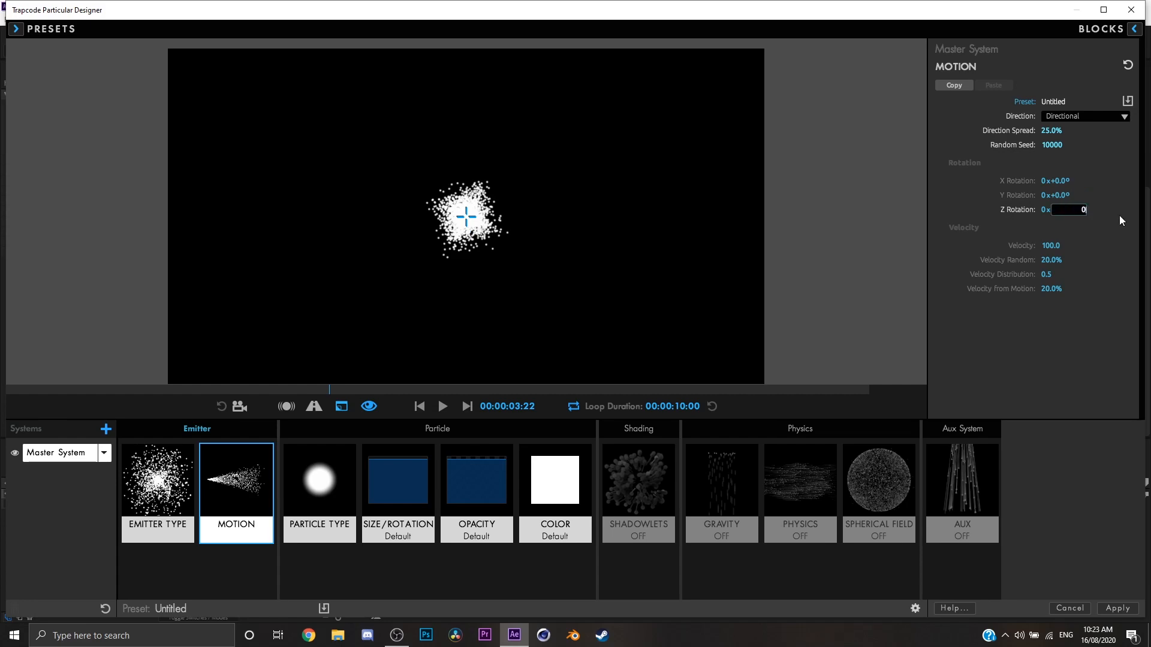
key(Return)
Return the motion direction to Uniform and set the velocity to 200.
click(1068, 117)
click(1073, 129)
mouse_move(1051, 246)
mouse_down()
mouse_move(1013, 246)
mouse_move(1033, 246)
mouse_up()
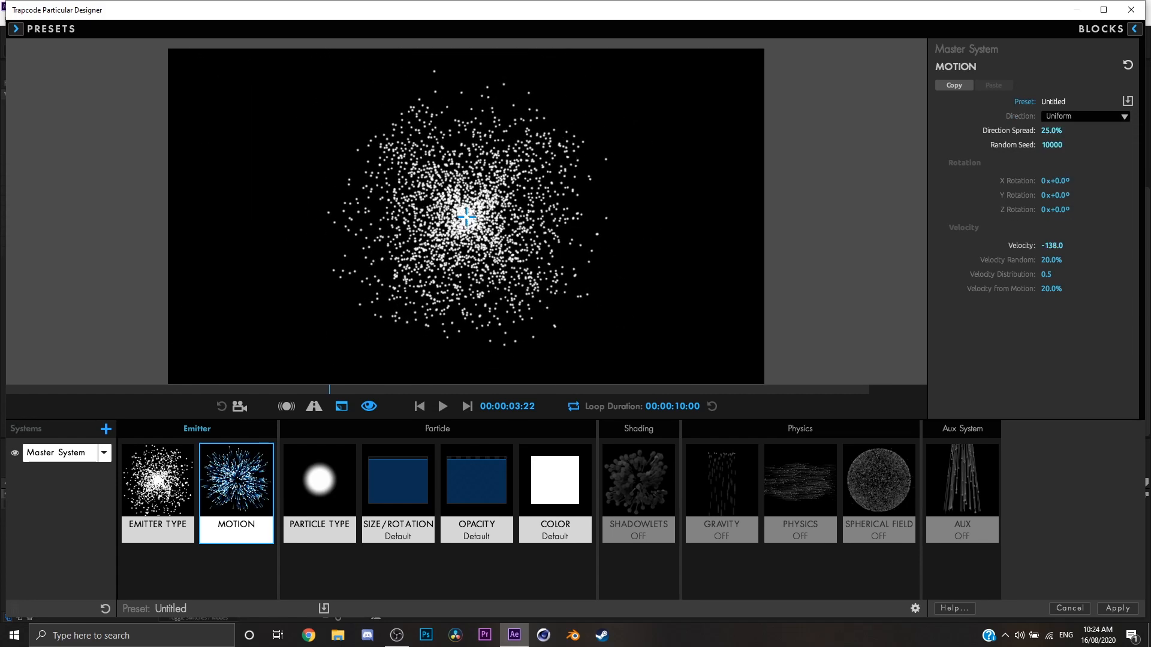
click(1052, 246)
text(1)
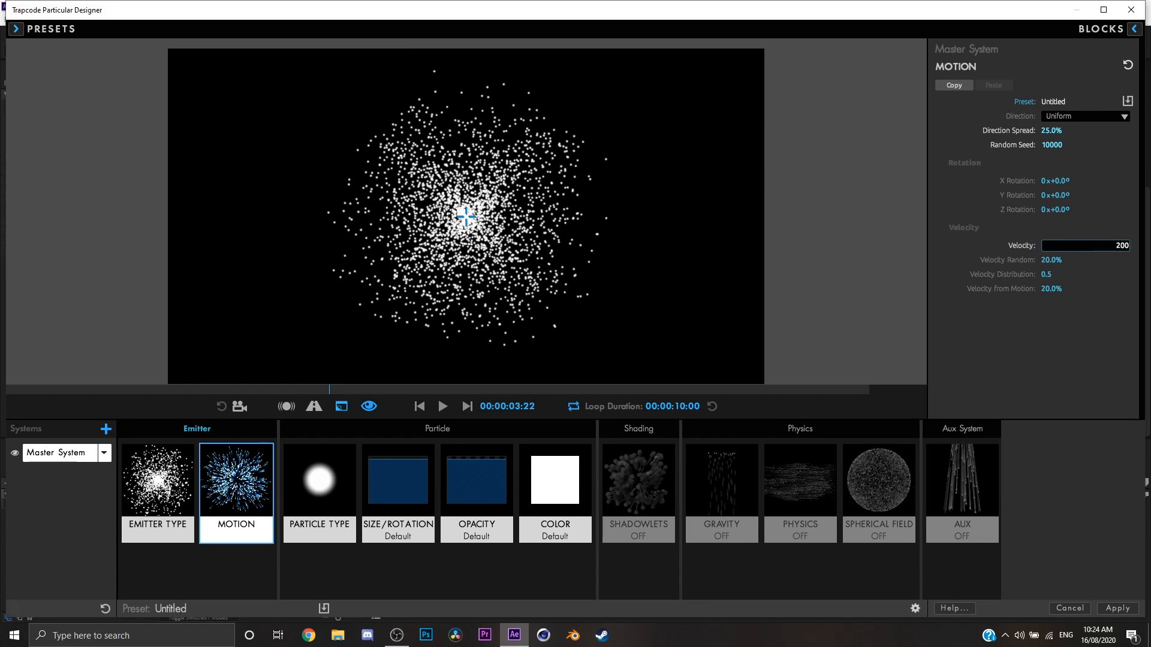
key(Return)
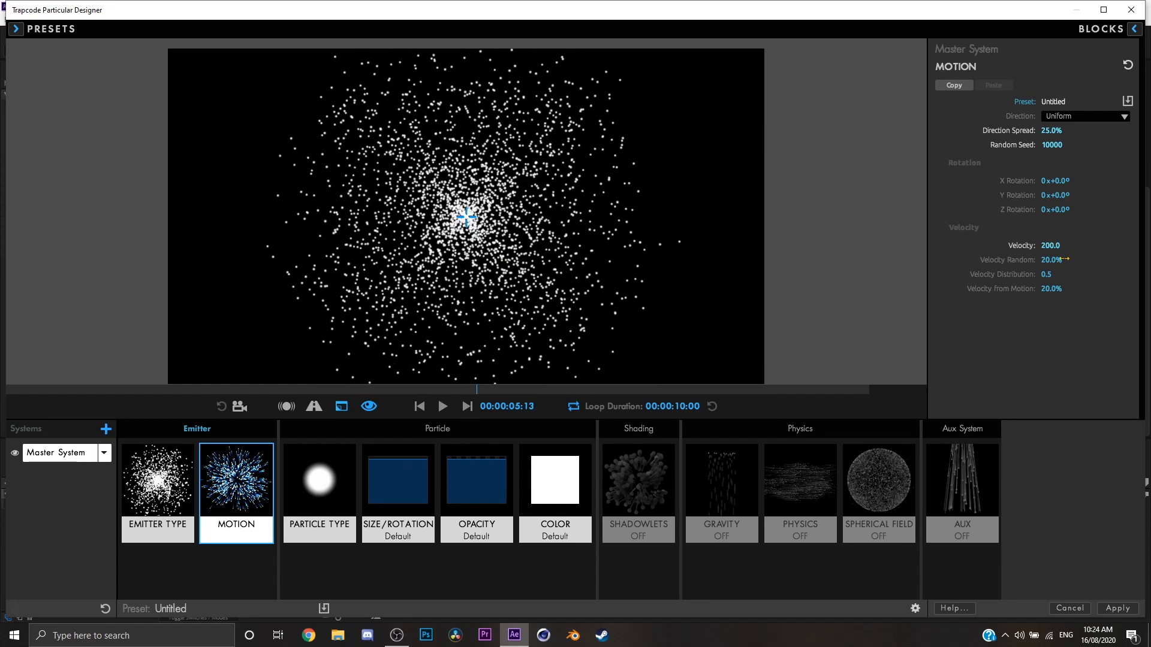
Set the motion's velocity random to 0%.
click(1051, 246)
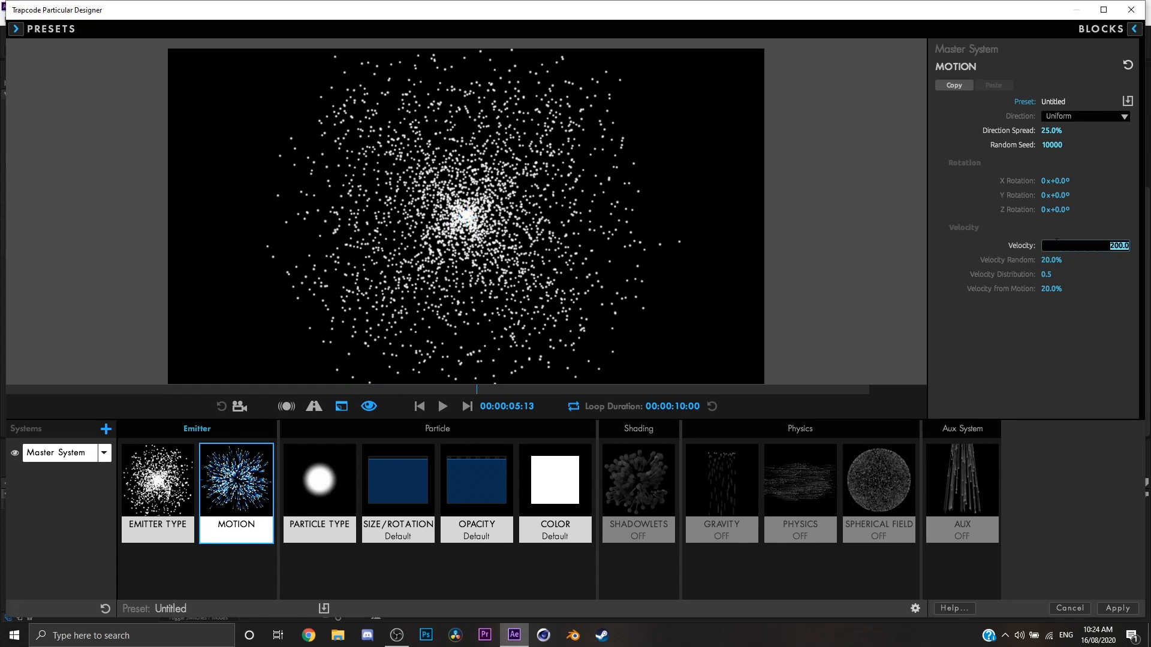
click(1050, 264)
text(0)
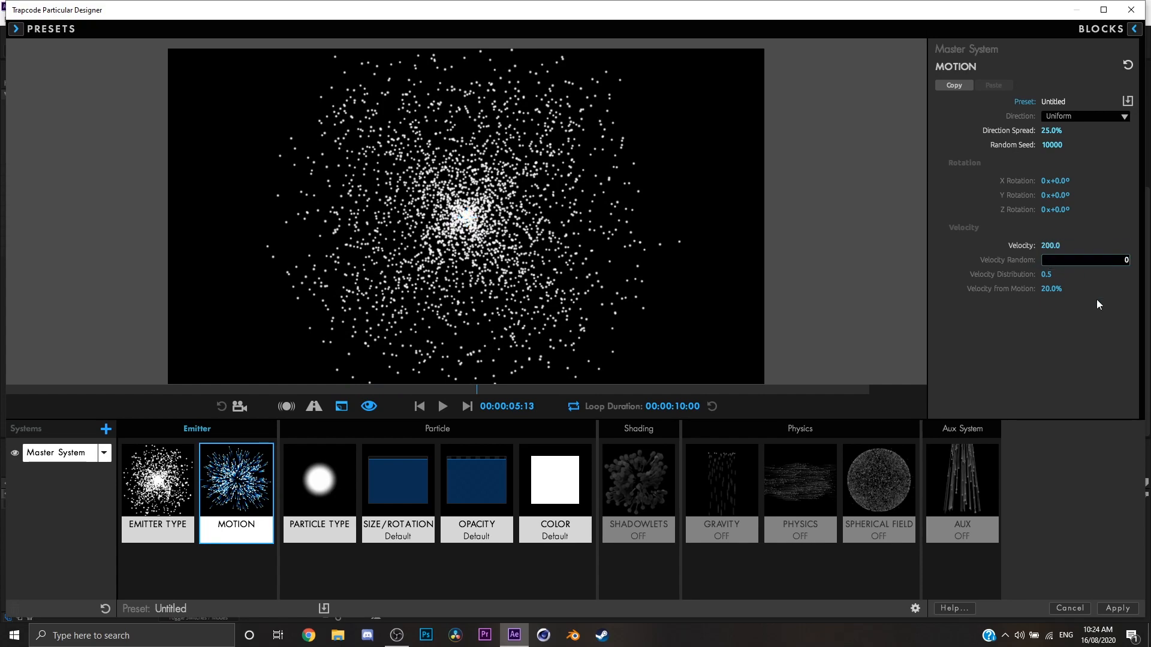
key(Return)
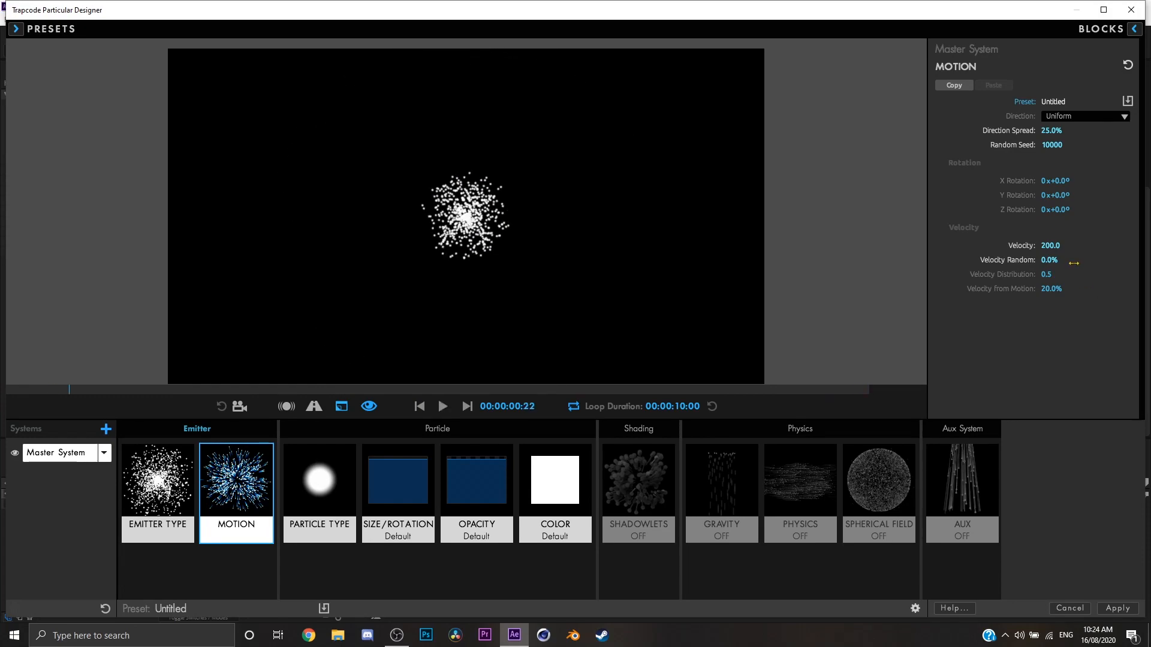
Set the motion's velocity random to 100%.
click(1051, 260)
text(100)
key(Return)
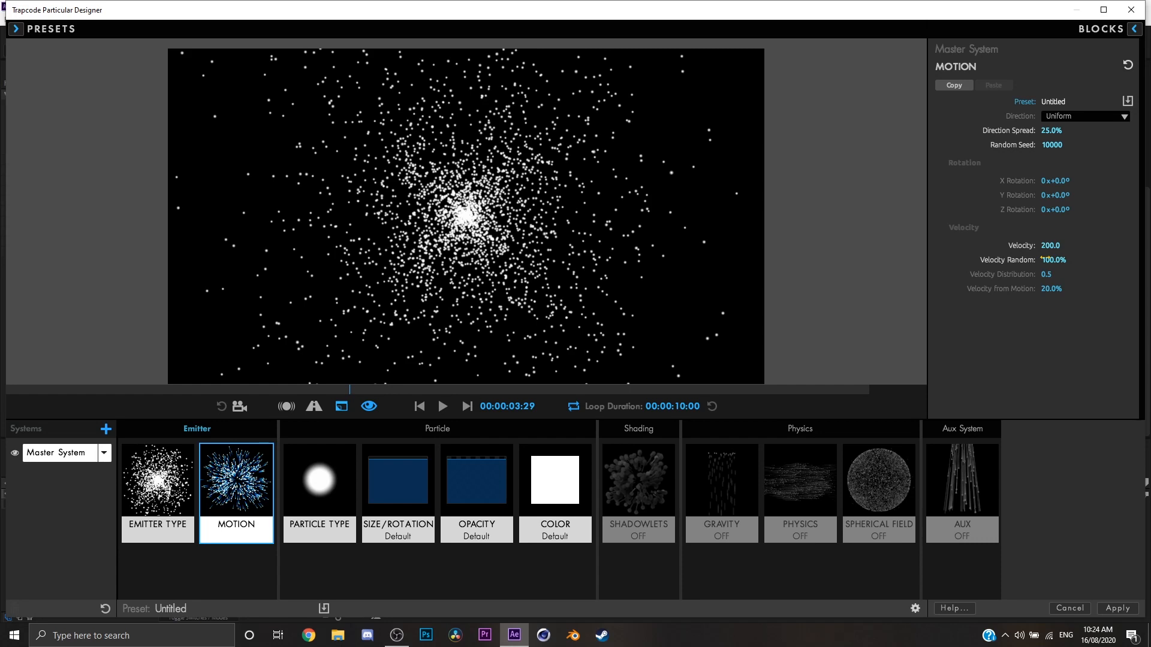
Lower the velocity distribution to 0 and set the velocity from motion to 20%.
mouse_move(1050, 277)
mouse_down()
mouse_move(1100, 277)
mouse_move(1047, 277)
mouse_move(1067, 289)
mouse_up()
click(1055, 289)
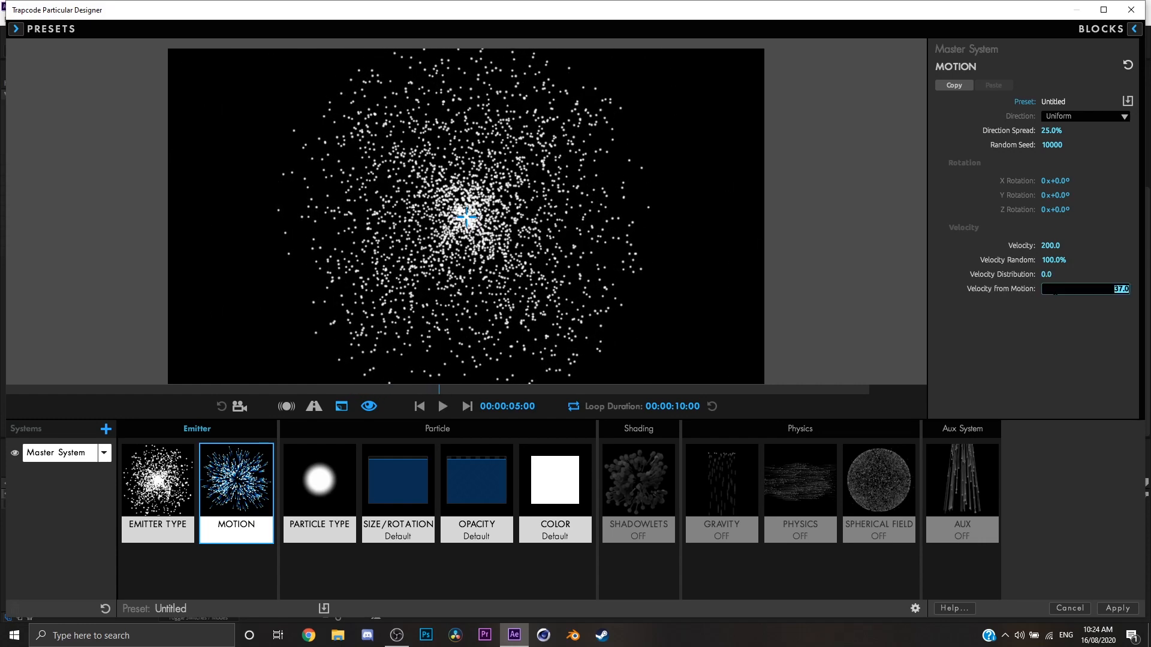
text(20)
key(Return)
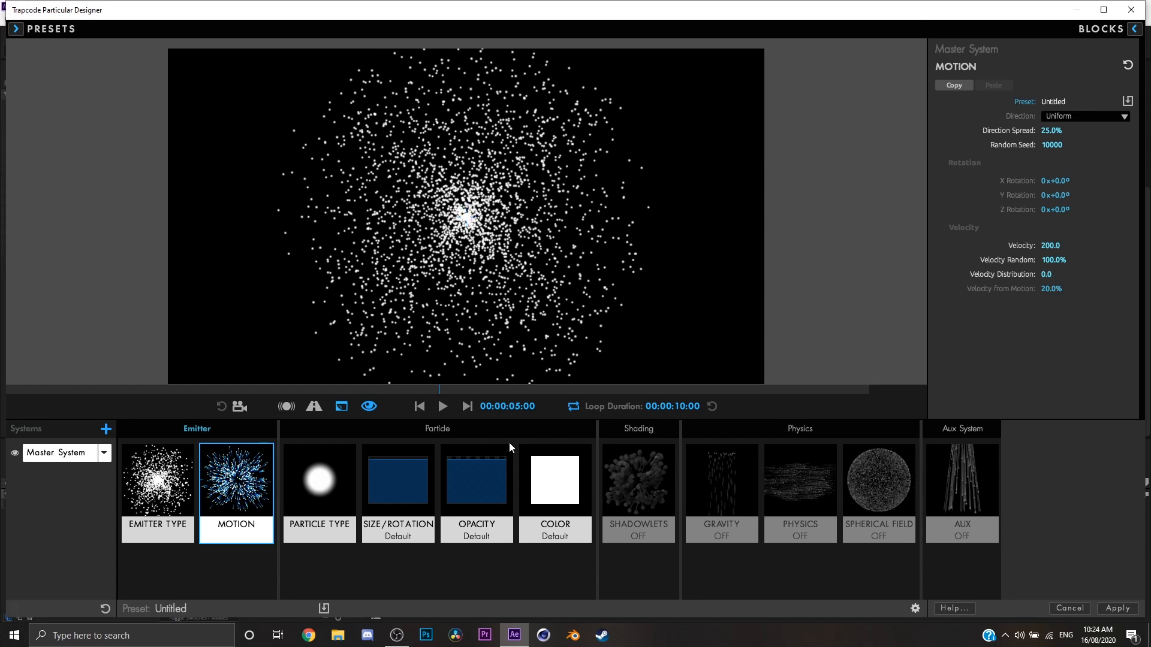
Reduce the velocity in the master system's motion settings and open the particle type settings.
click(320, 492)
click(254, 502)
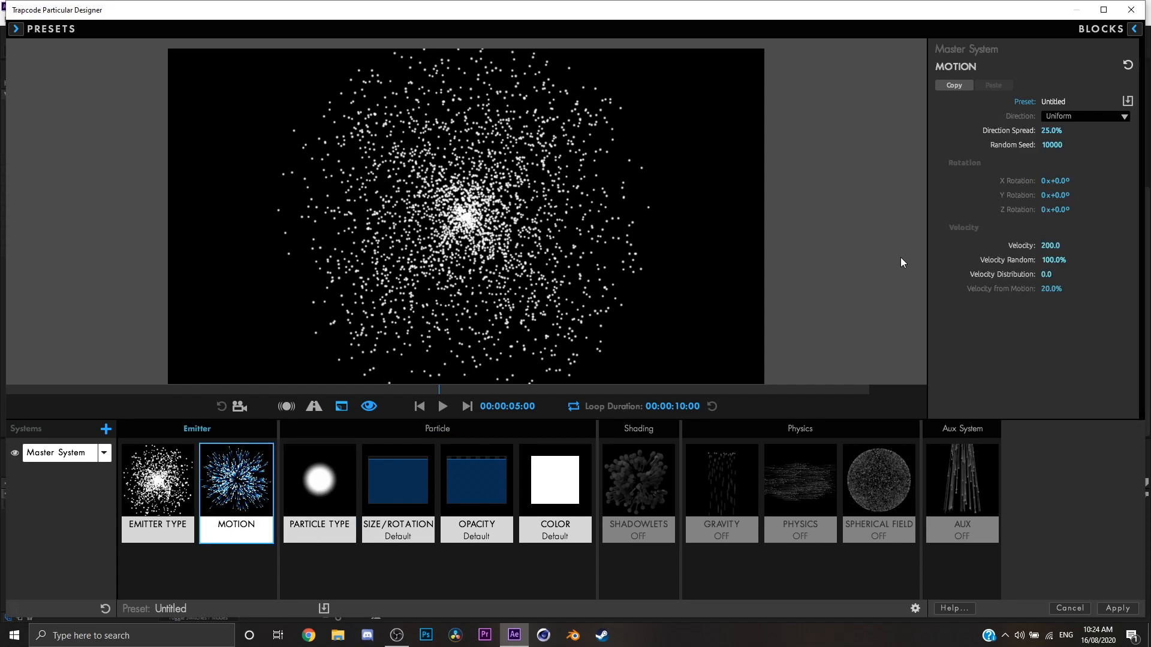
click(1049, 249)
text(1)
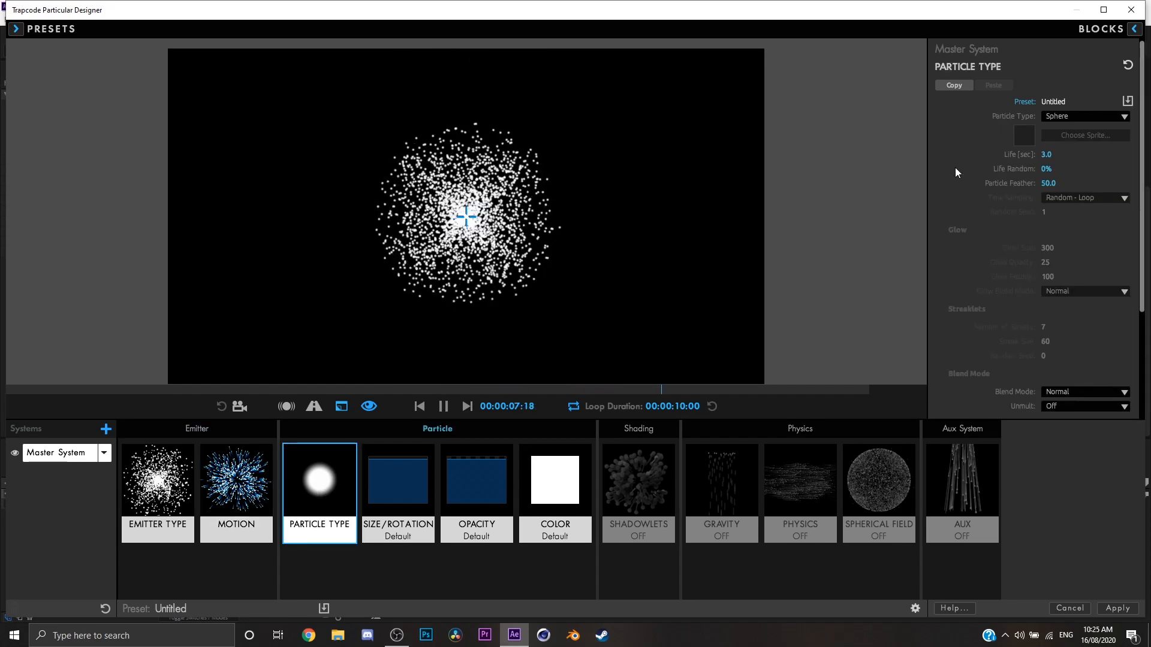
Try longer particle life values such as 11 seconds, return the life to 3 seconds, and preview the particles.
key(space)
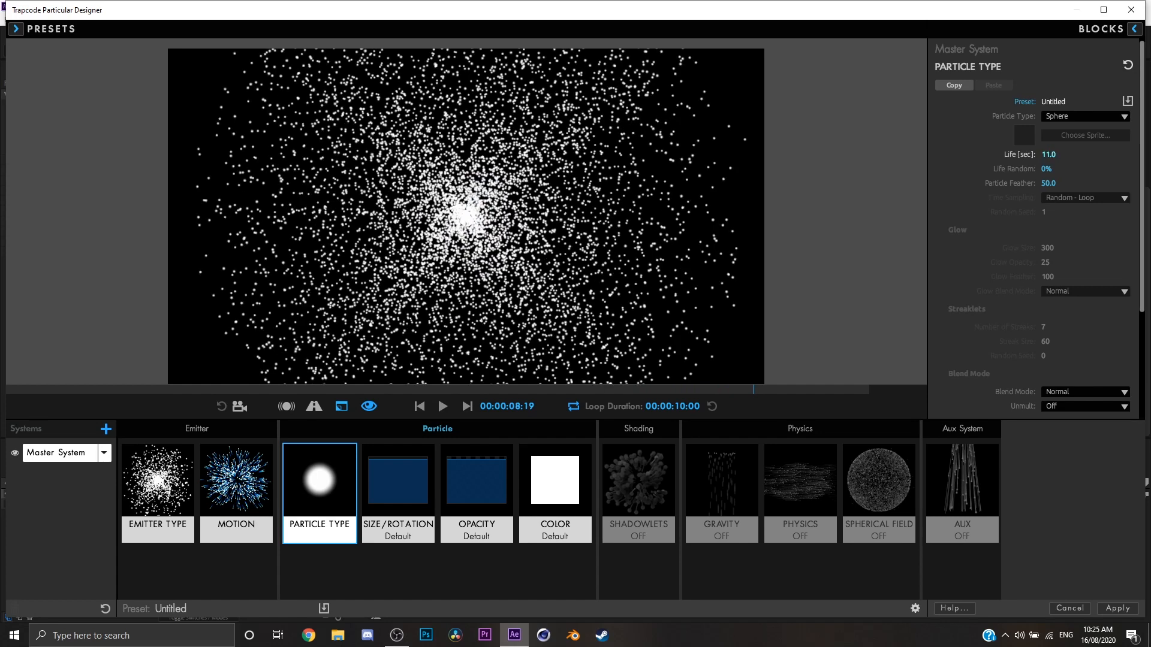
click(1096, 166)
click(1055, 143)
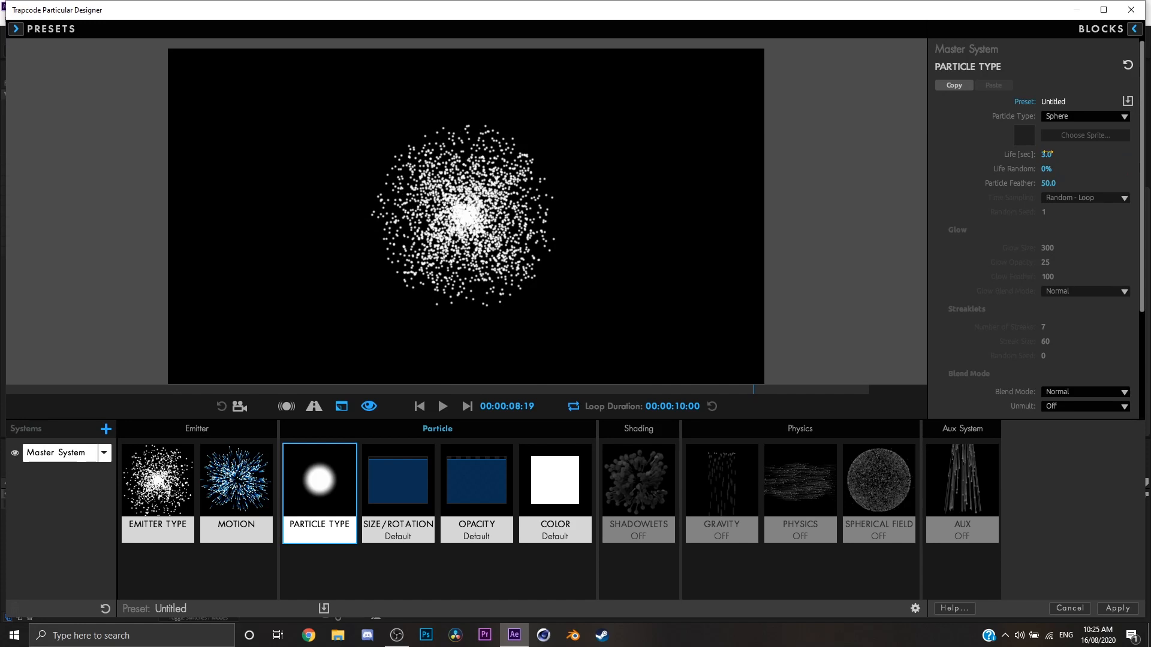
drag(1047, 152, 1059, 153)
click(1055, 153)
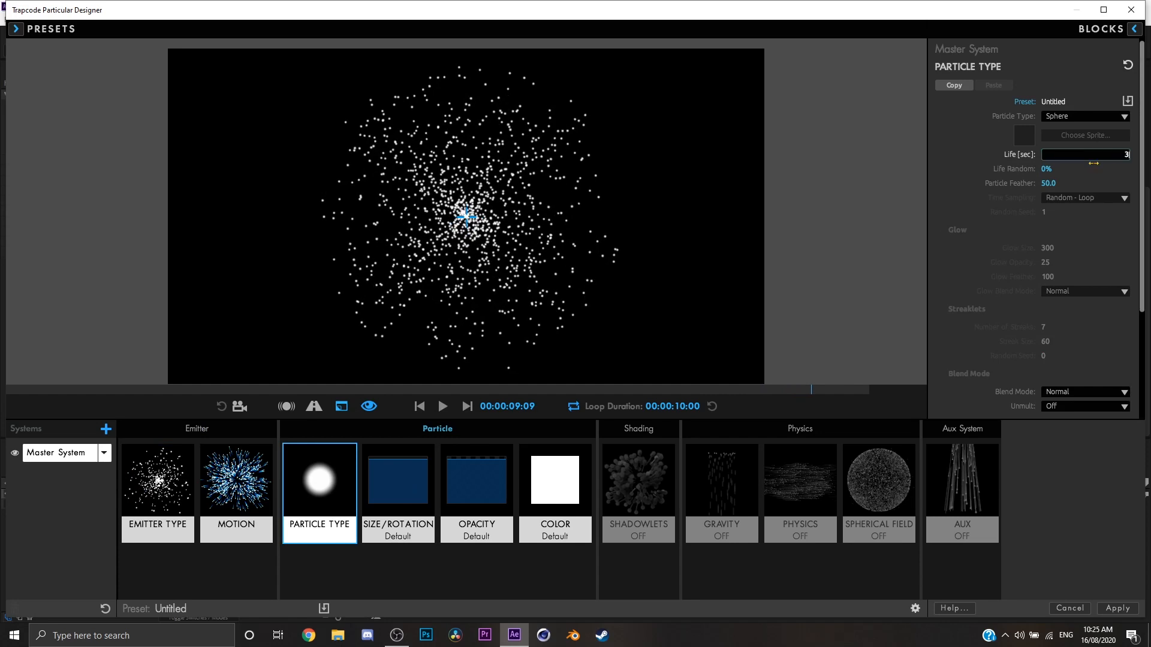
key(Return)
key(space)
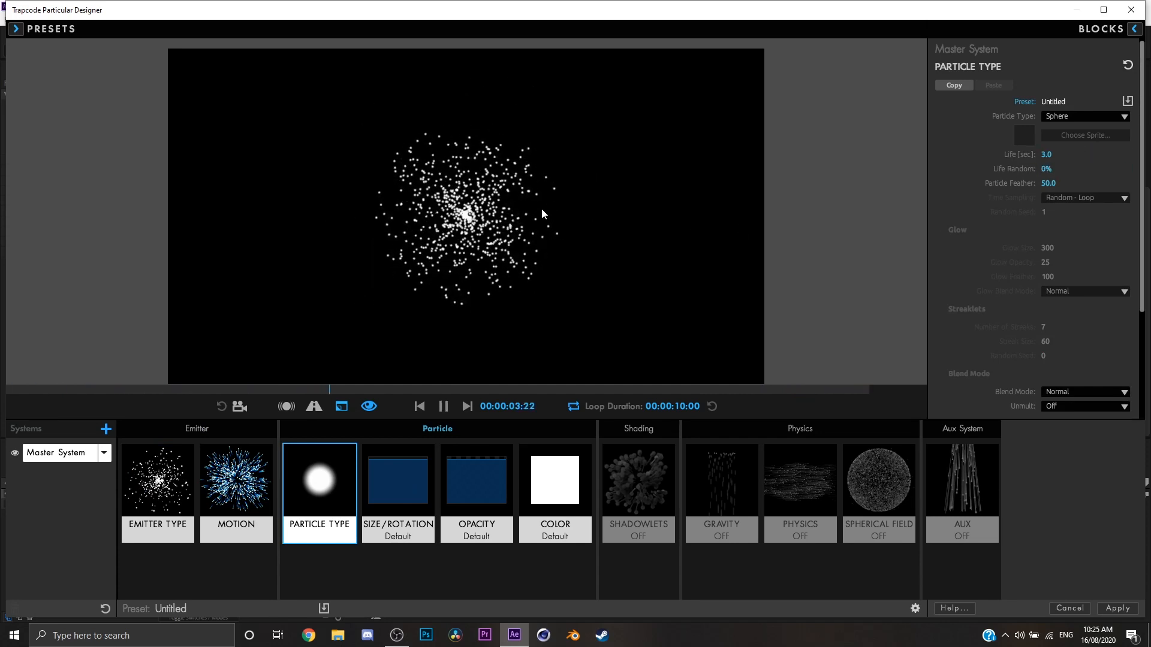
key(space)
Set the particle life to 5 seconds and preview the particles.
click(1046, 155)
text(5)
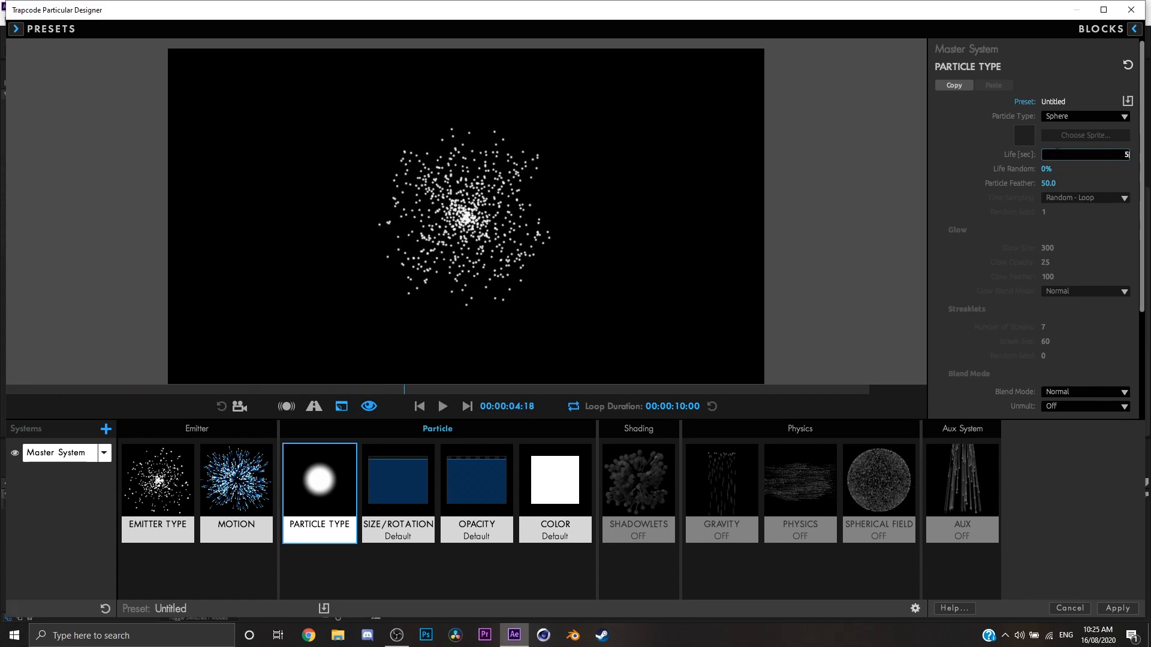
key(Return)
key(space)
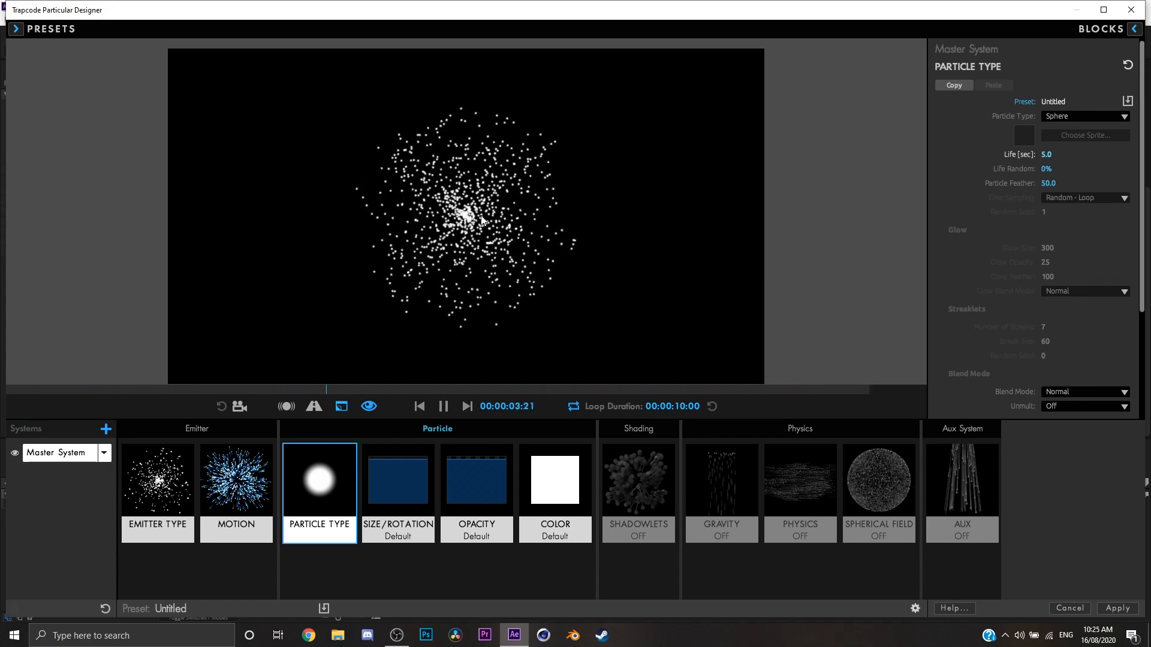
key(space)
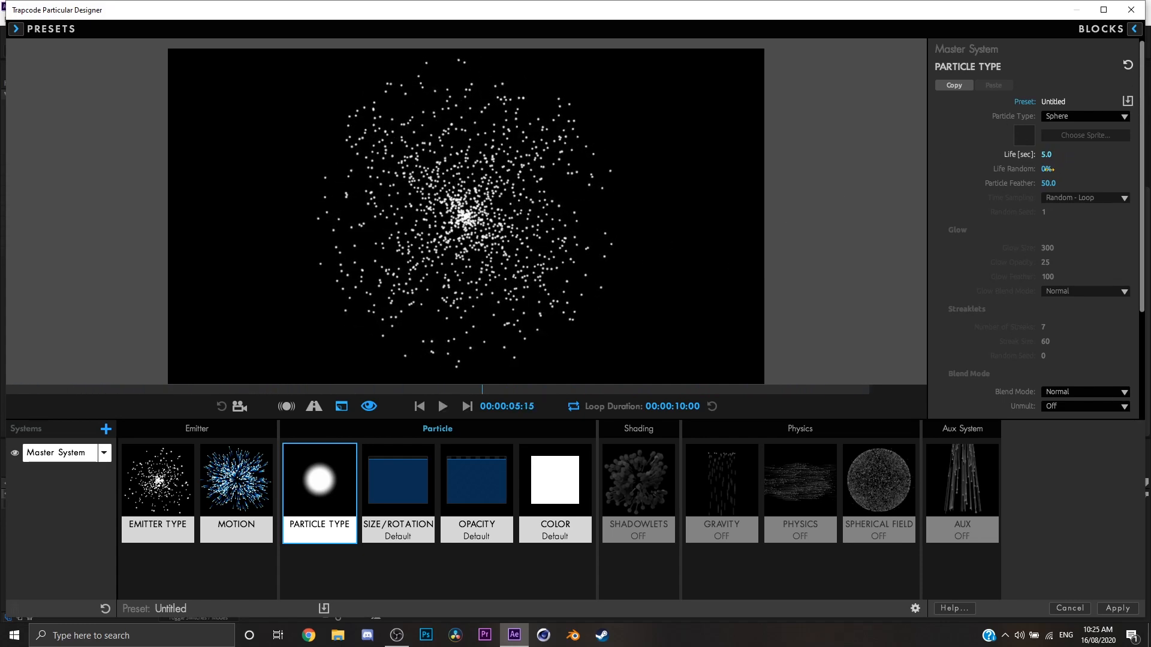
Try a life random of 100% in the preview and reset it to 0%.
drag(1044, 173, 1079, 172)
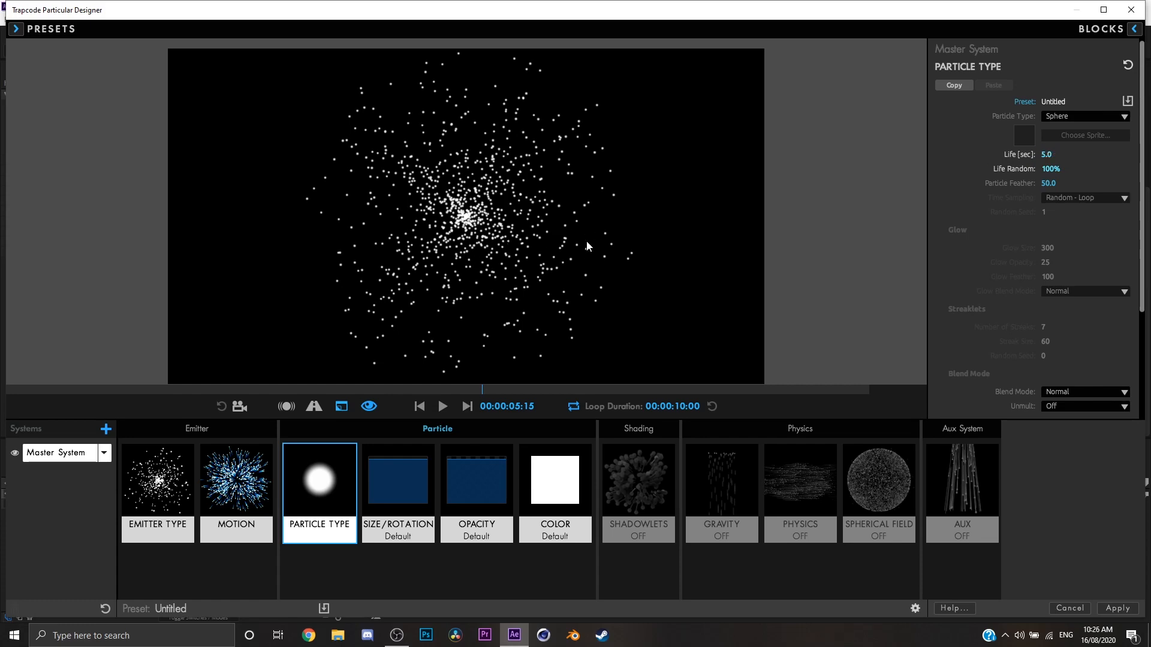
key(space)
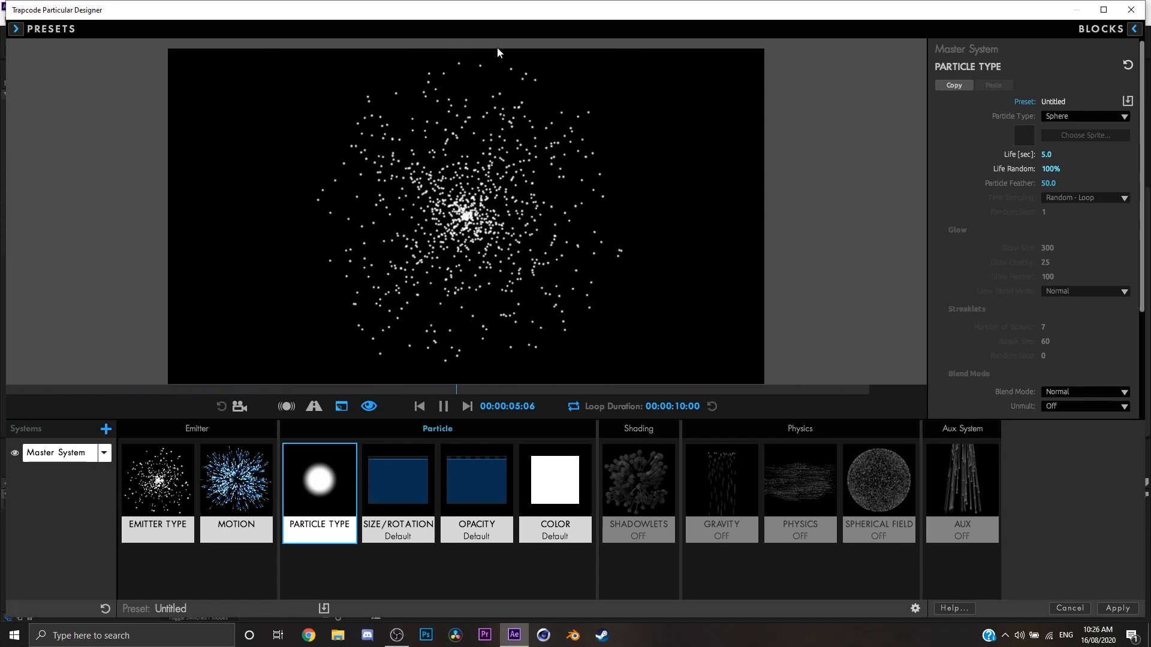
click(1056, 171)
text(0)
key(Return)
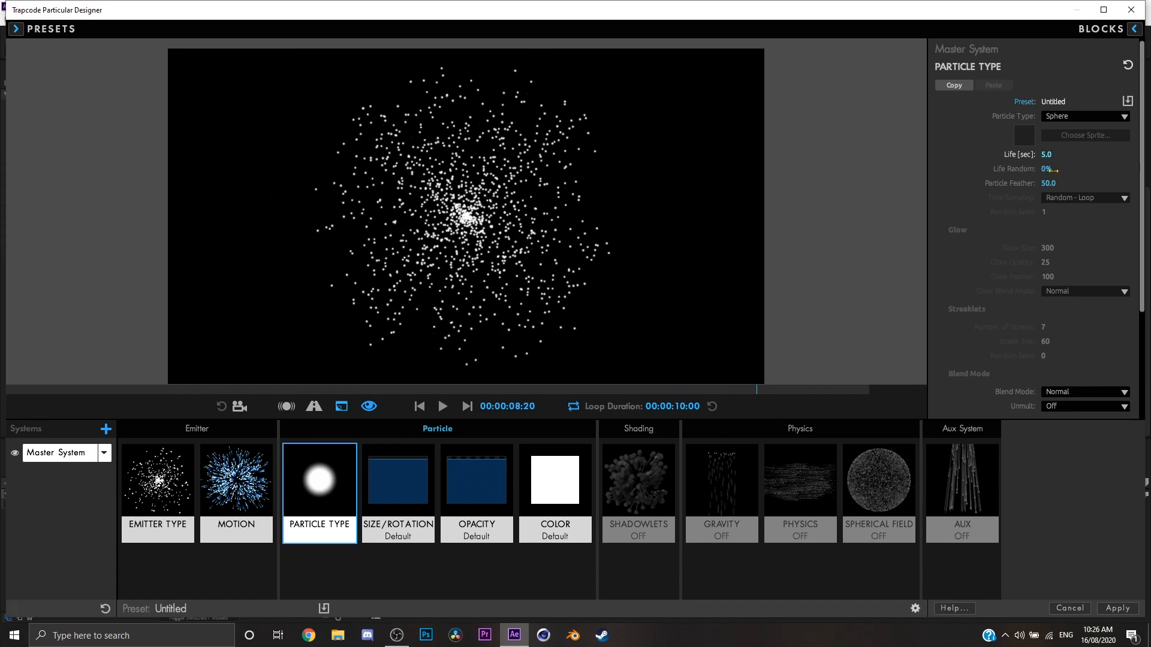
Enlarge the particles to size 10 and compare a particle feather of 0 with 100.
click(183, 460)
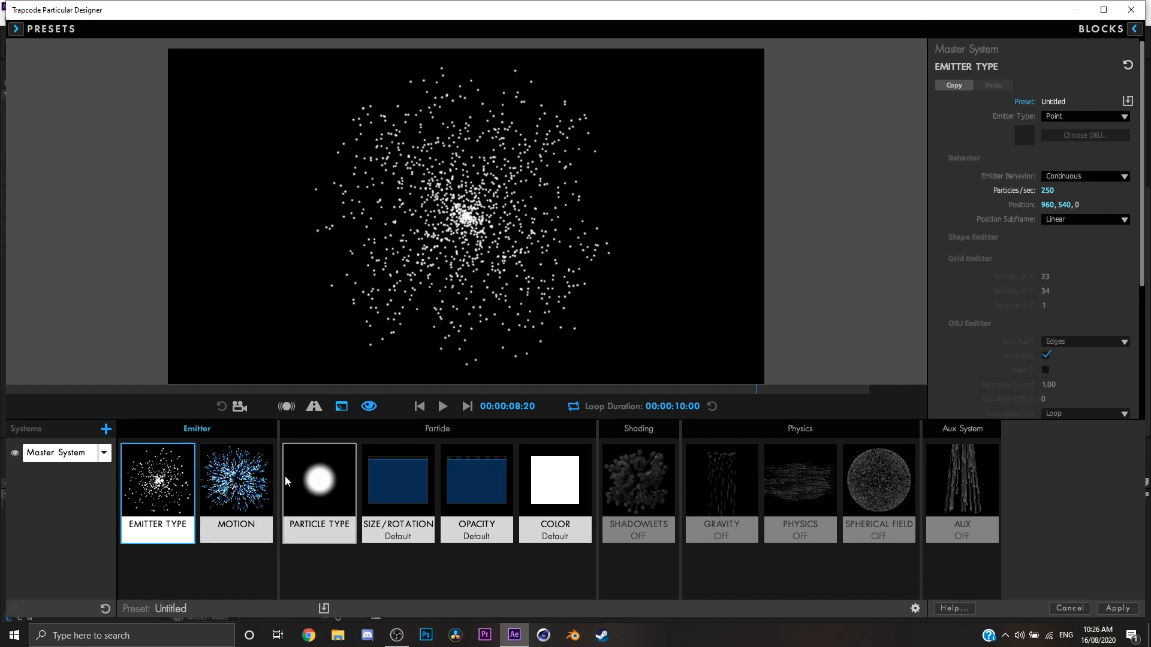
click(399, 484)
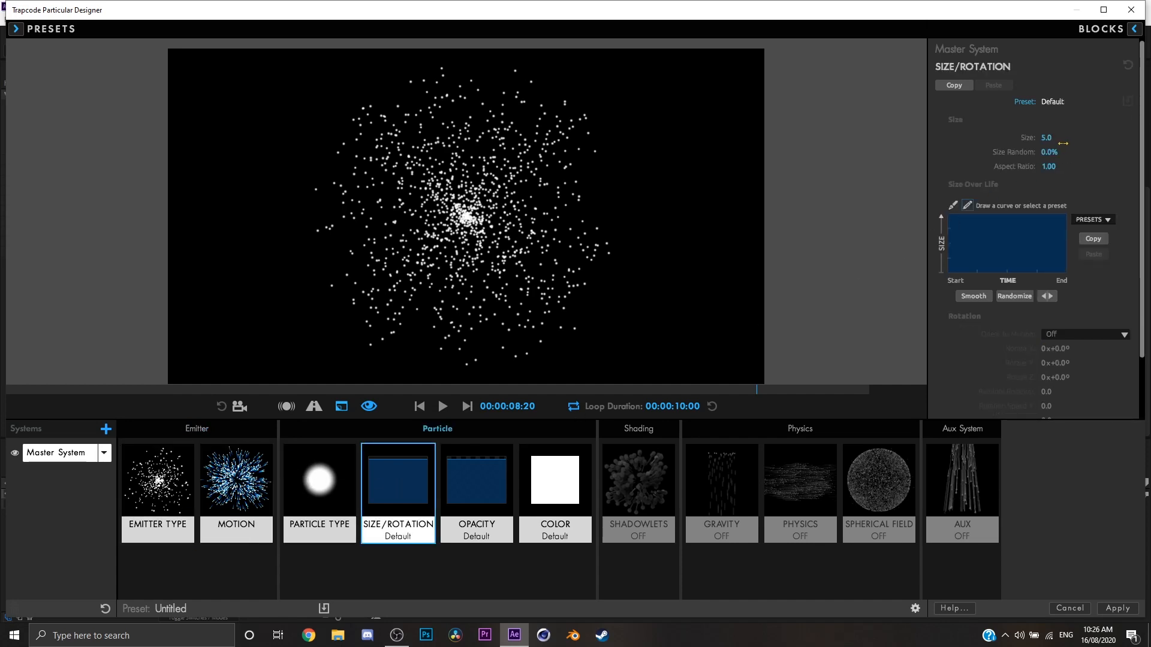
click(324, 486)
drag(1047, 184, 998, 184)
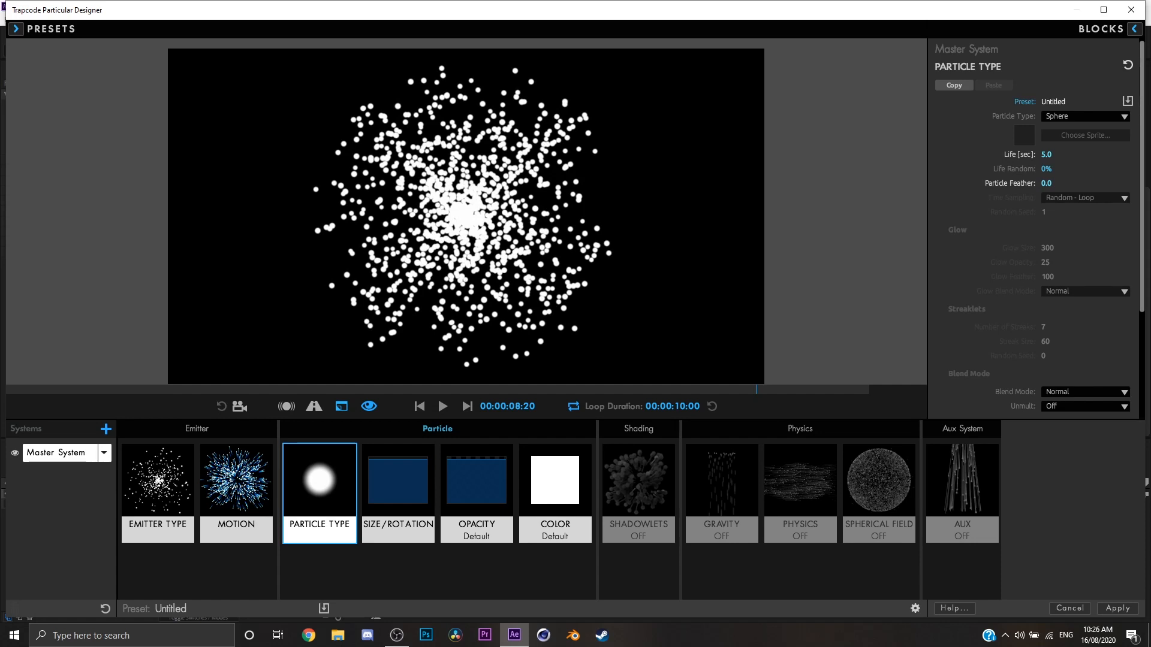
drag(998, 184, 1058, 184)
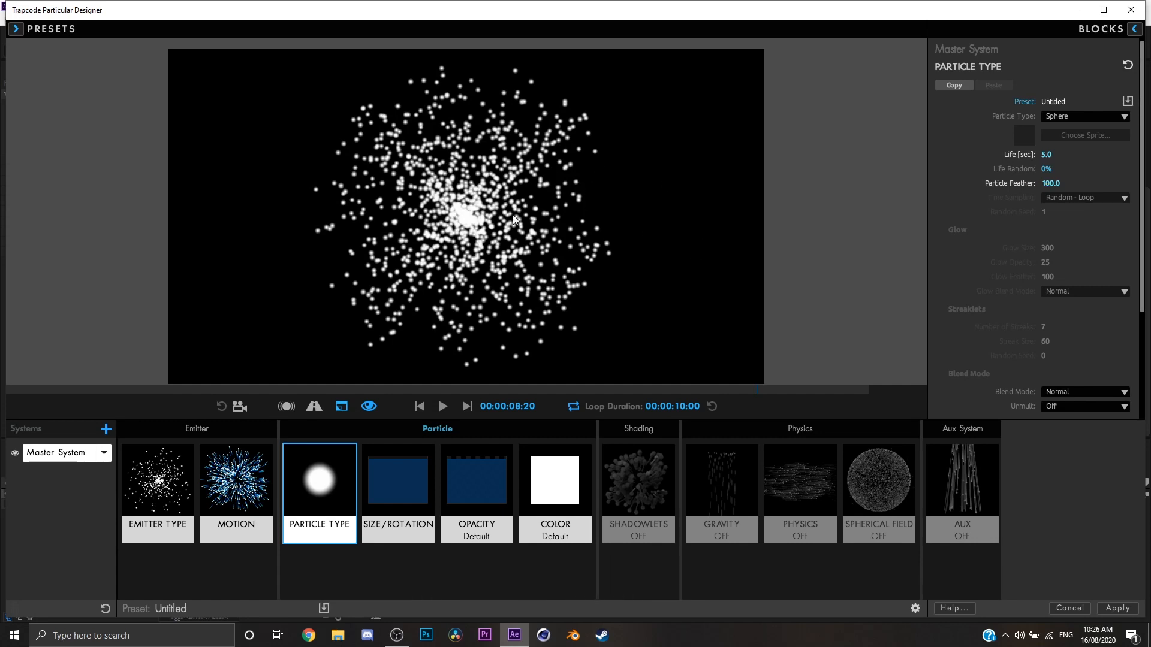
Restore the particle size to 5 and the particle feather to 50.
click(423, 470)
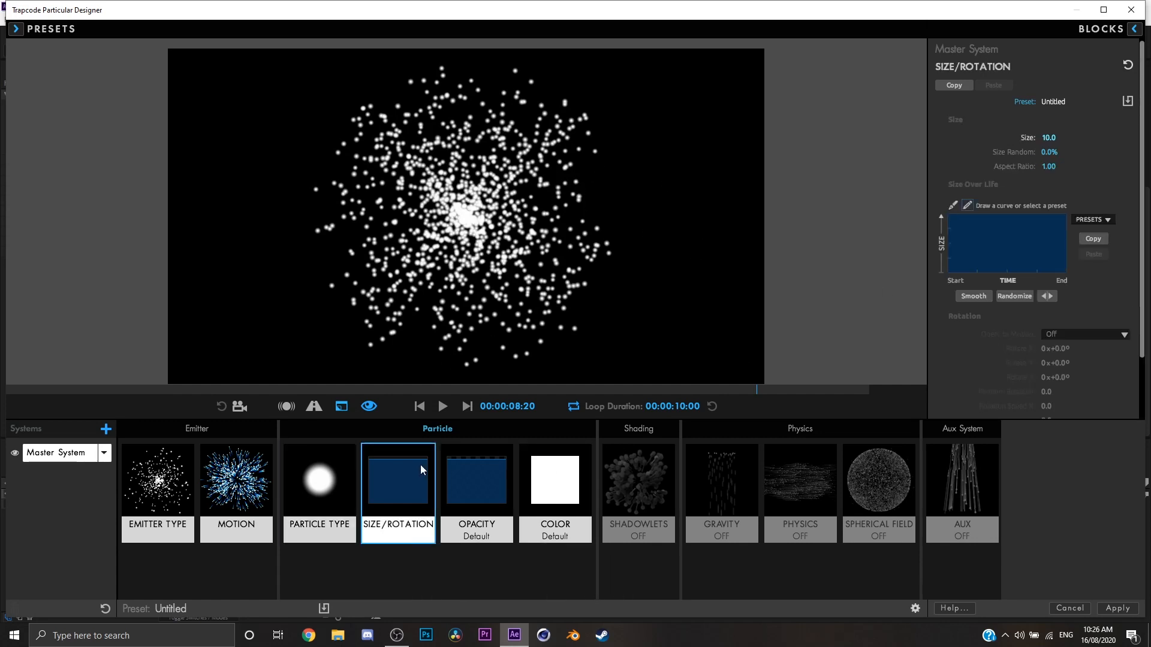
click(1047, 136)
text(5)
key(Tab)
click(354, 473)
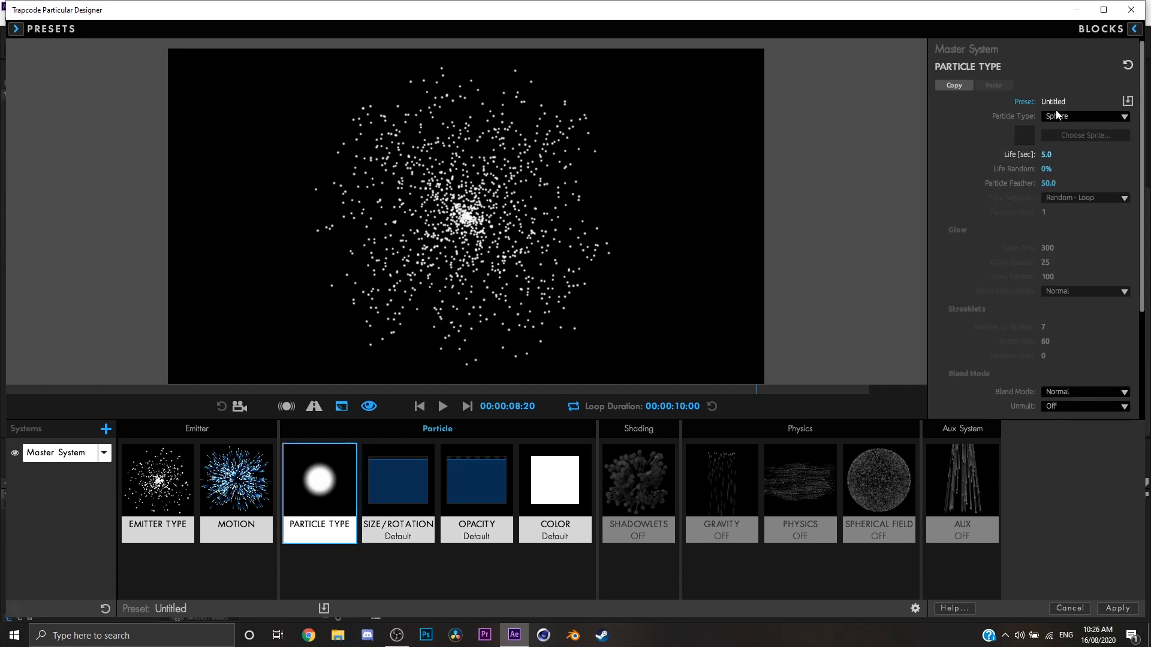
Try the Glow Sphere (No DOF) and Star (No DOF) particle types and play the preview for each.
click(1057, 118)
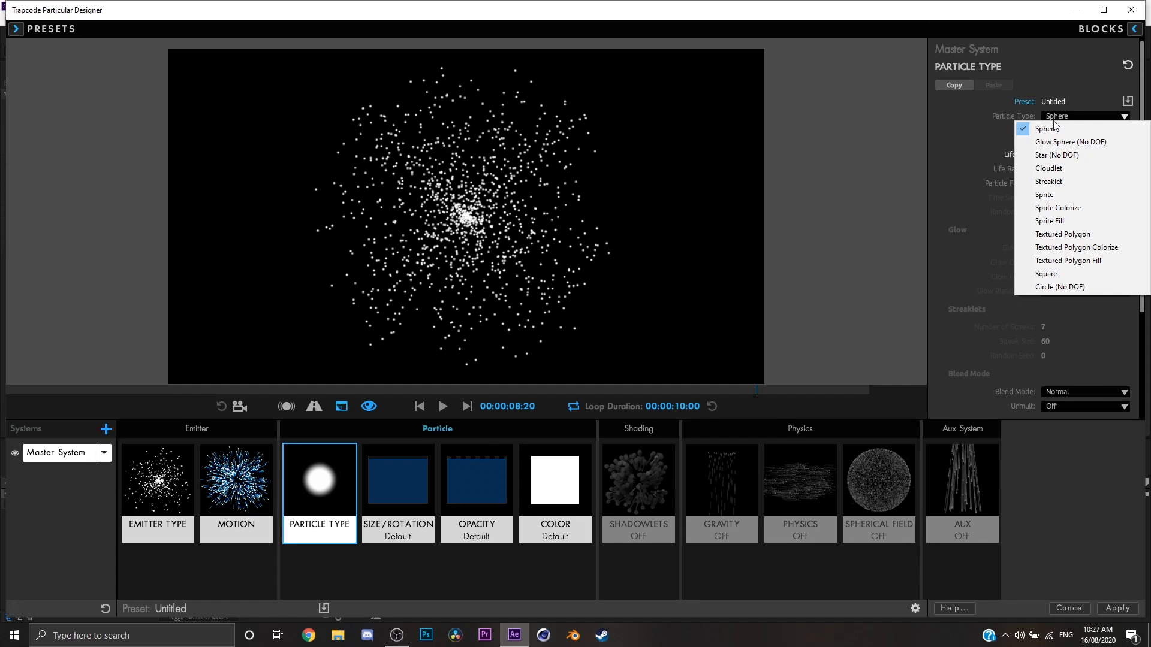
click(1052, 141)
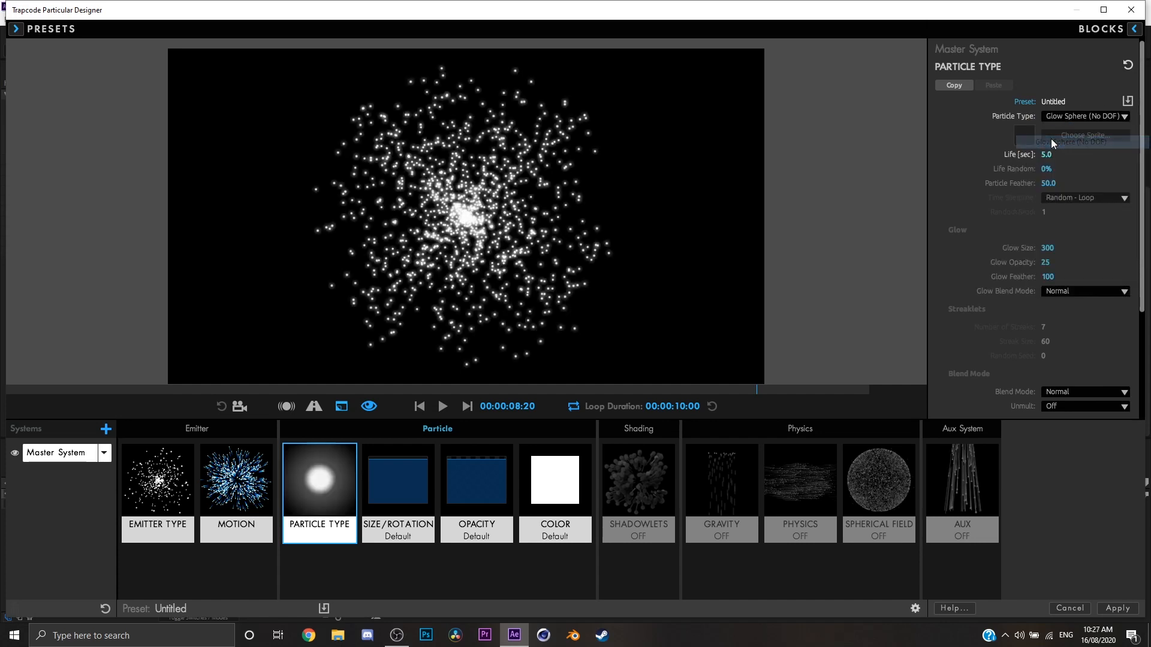
click(446, 407)
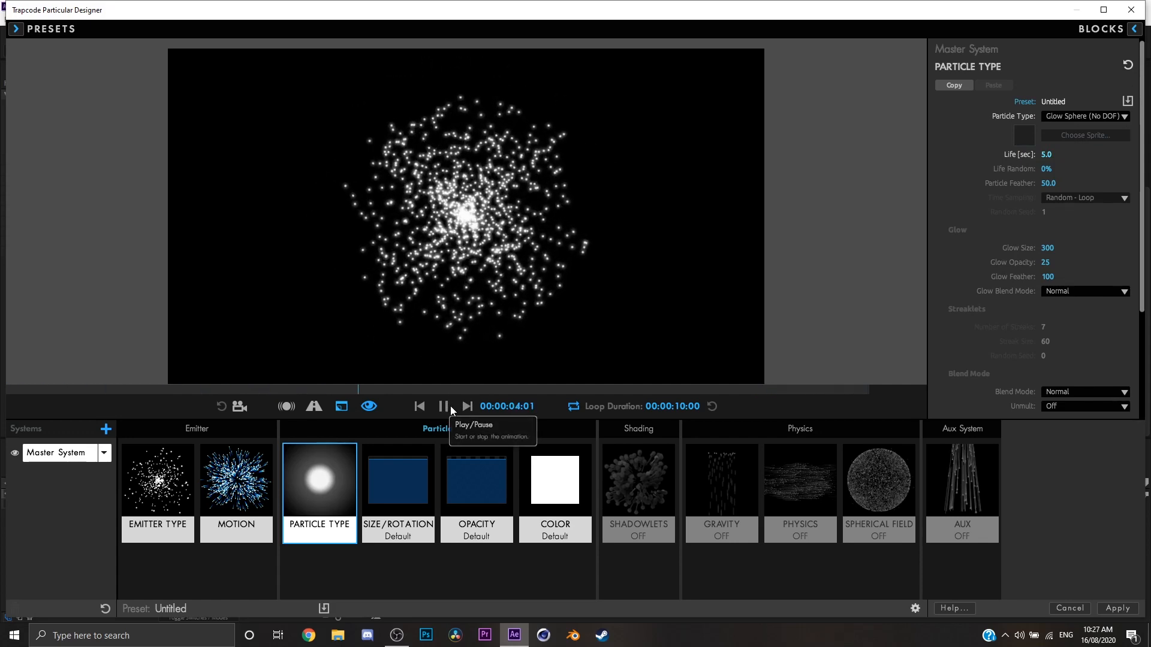
click(450, 405)
click(1076, 117)
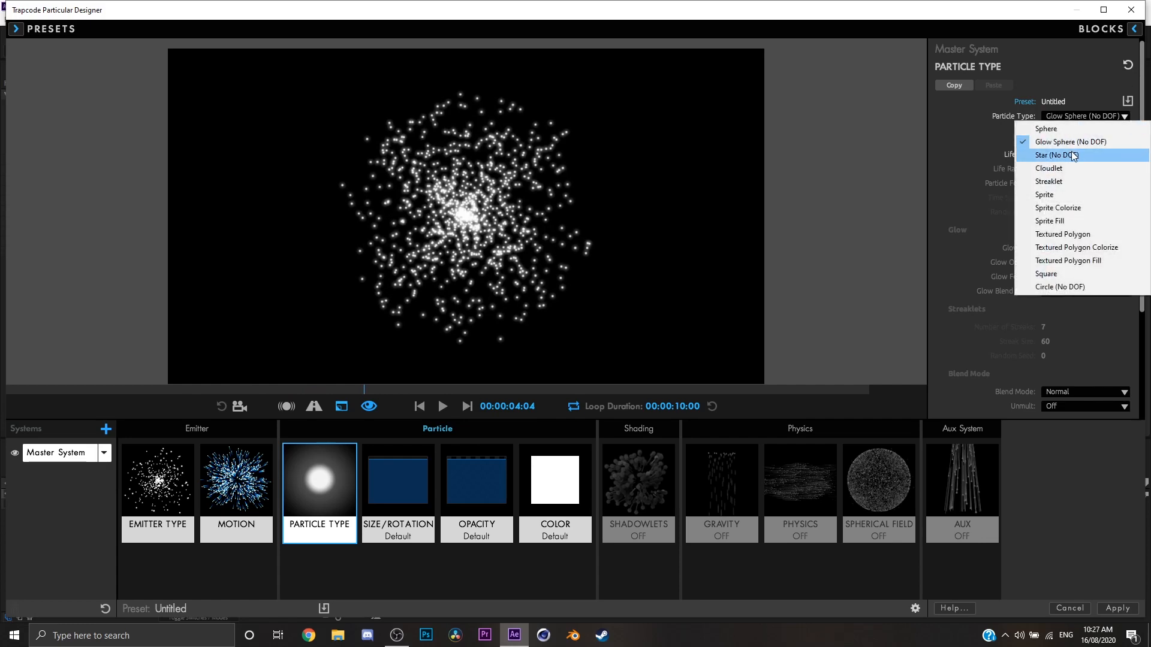
click(1073, 156)
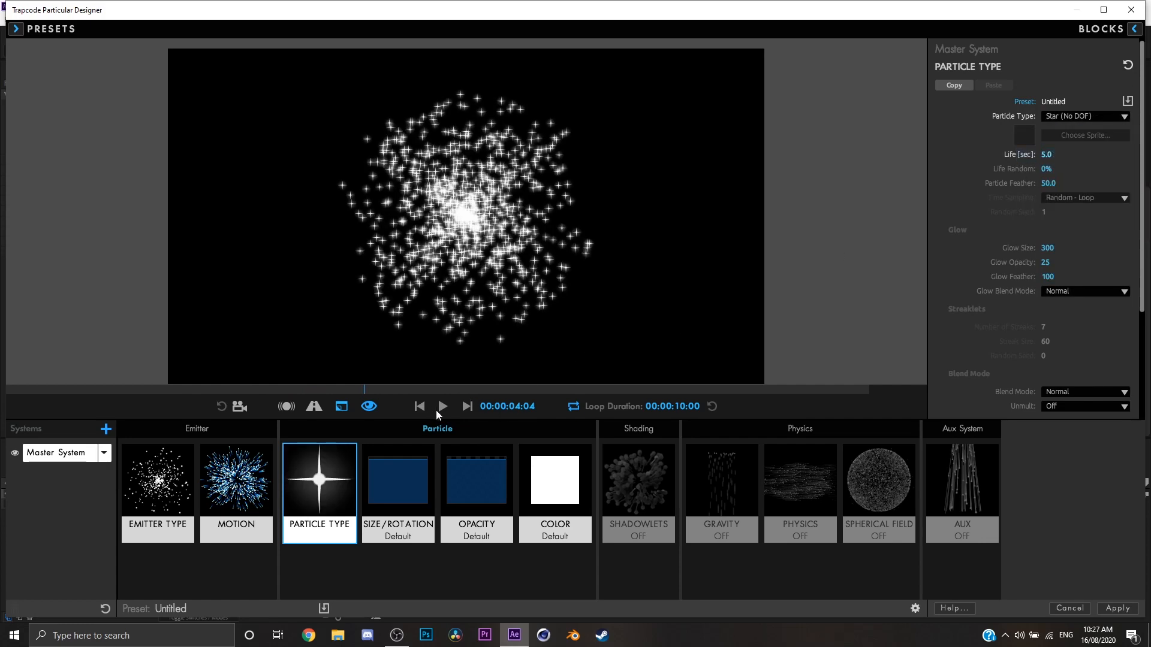
click(437, 409)
Try the Cloudlet and Streaklet particle types in the animation preview.
click(1113, 115)
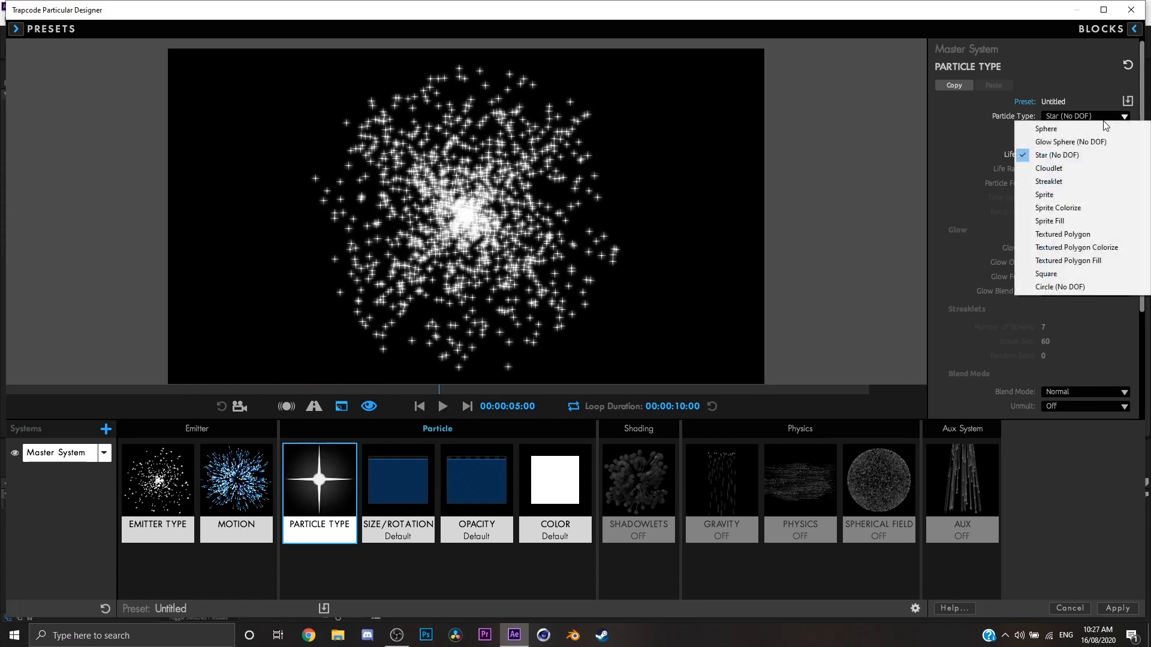
click(1090, 170)
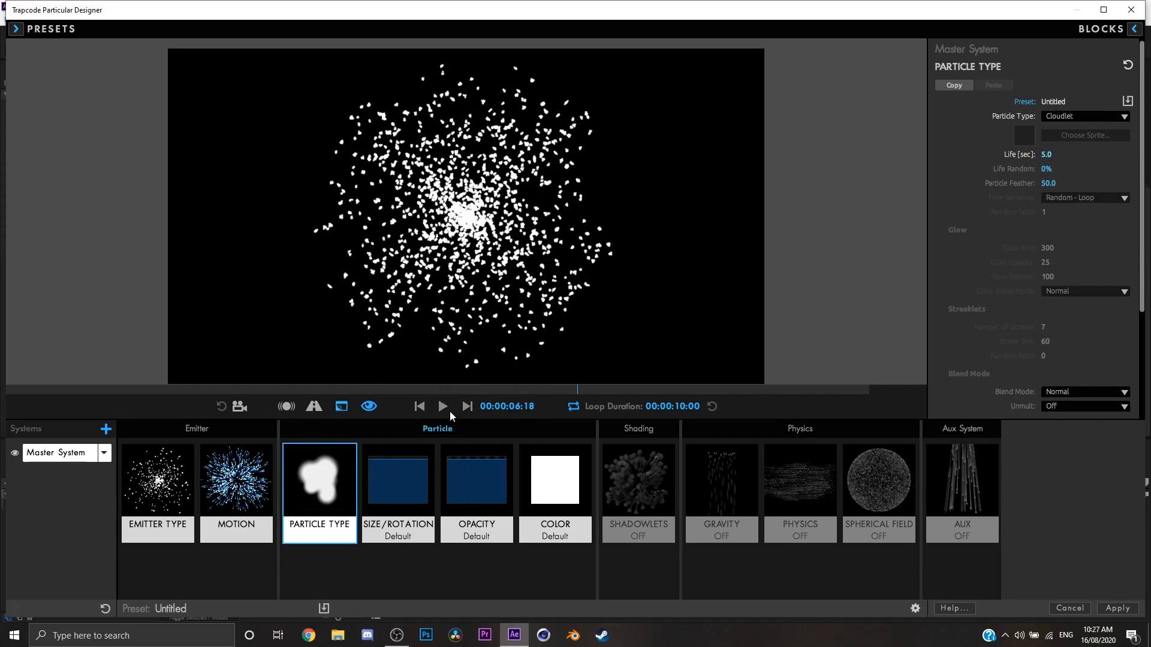
click(423, 408)
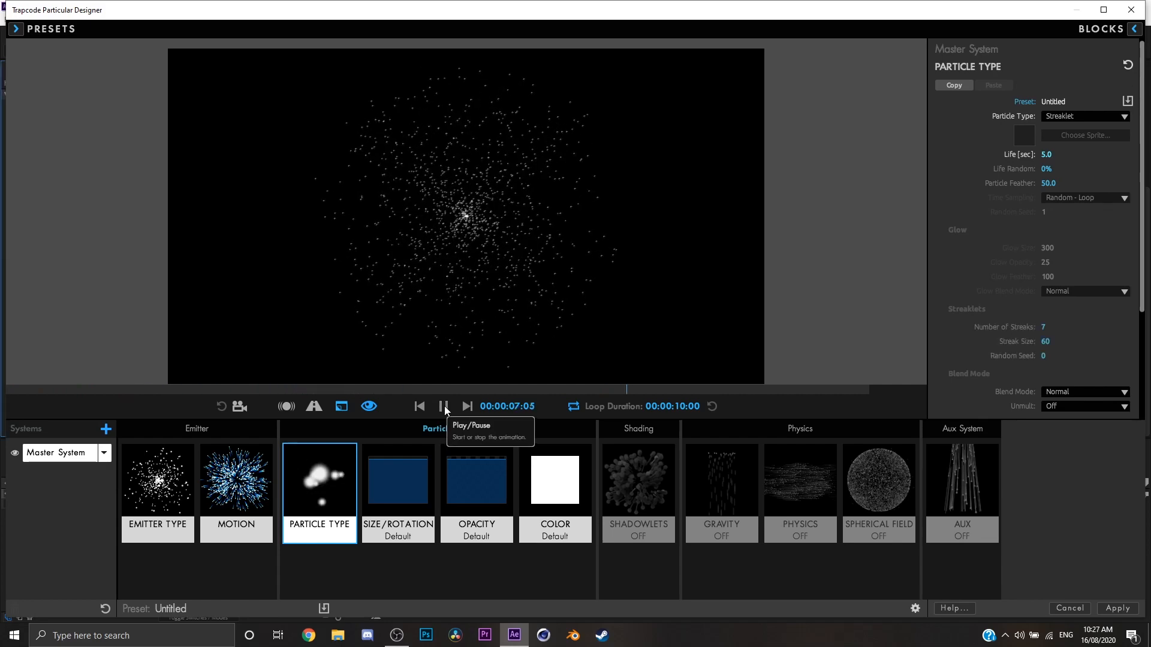
click(444, 408)
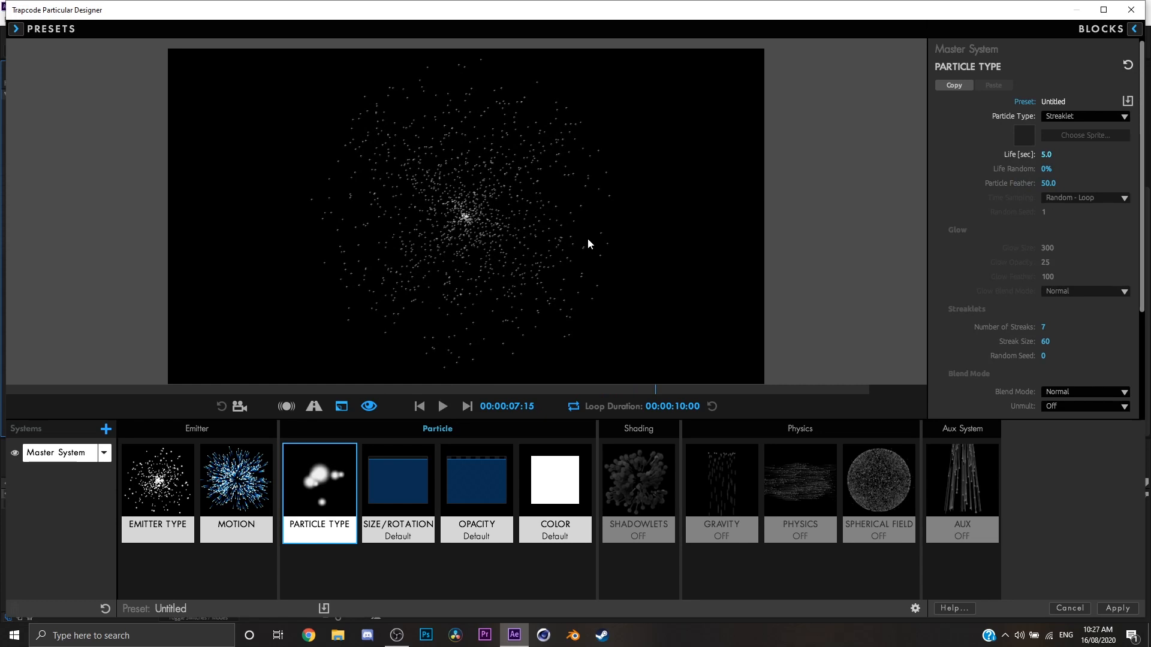
Switch the particle type to Sprite and choose the Emoji sprite from the custom sprites.
click(1105, 115)
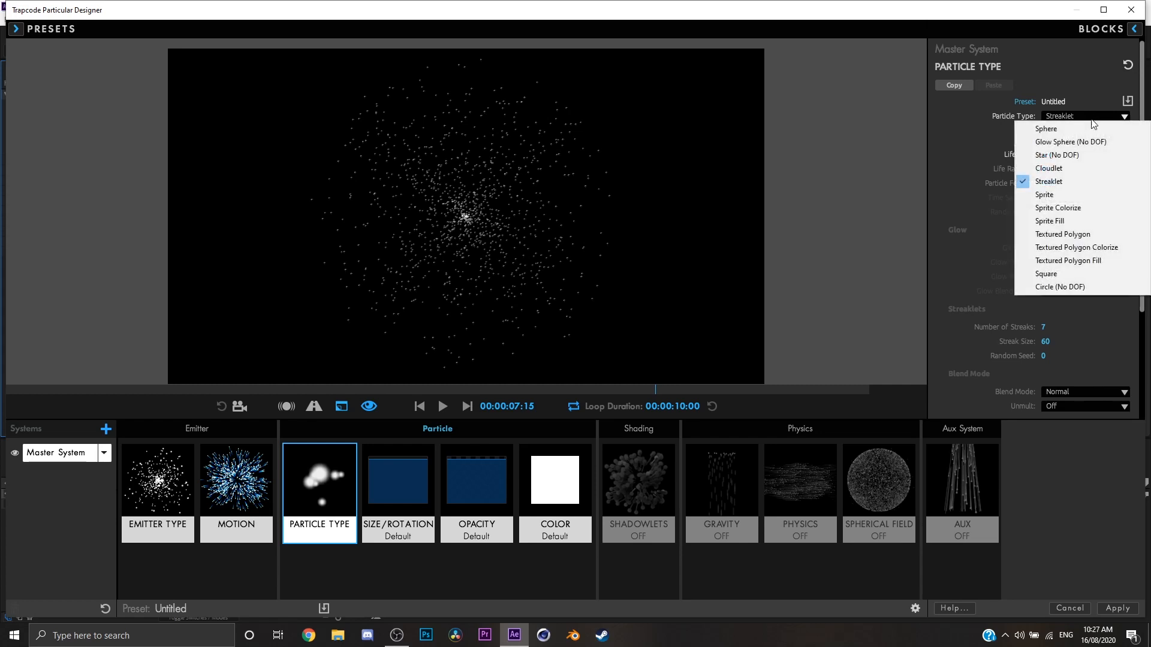
click(1073, 196)
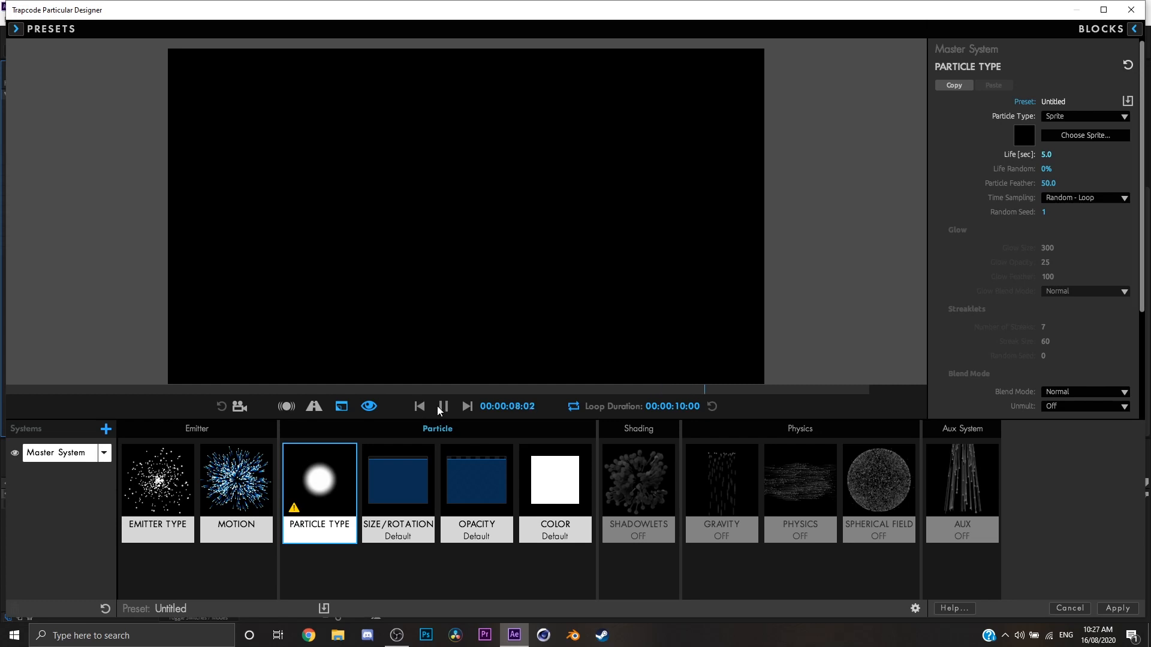
click(1072, 136)
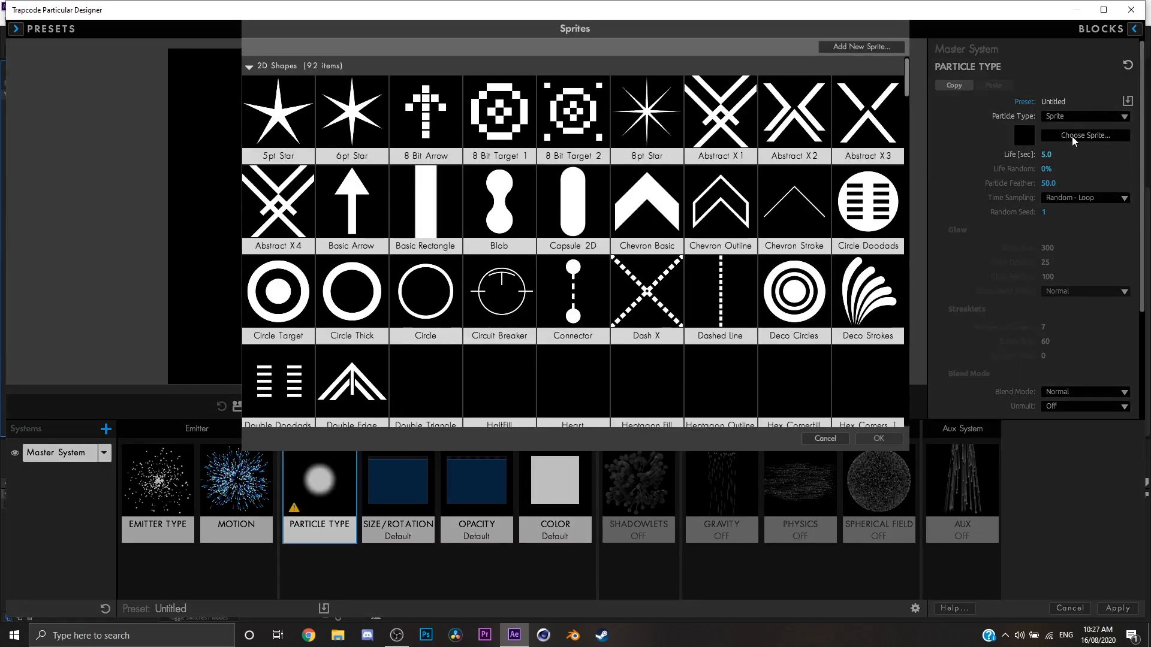
mouse_move(907, 85)
mouse_down()
mouse_move(905, 196)
mouse_move(902, 174)
mouse_move(877, 246)
mouse_move(885, 428)
mouse_up()
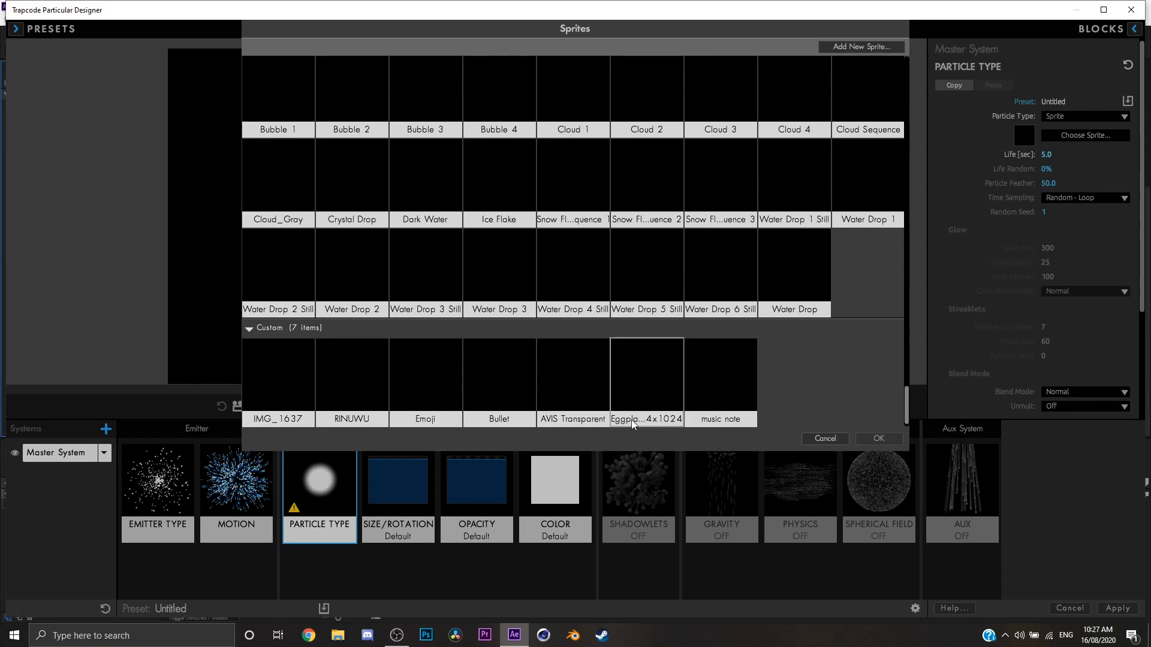
click(446, 389)
double_click(446, 392)
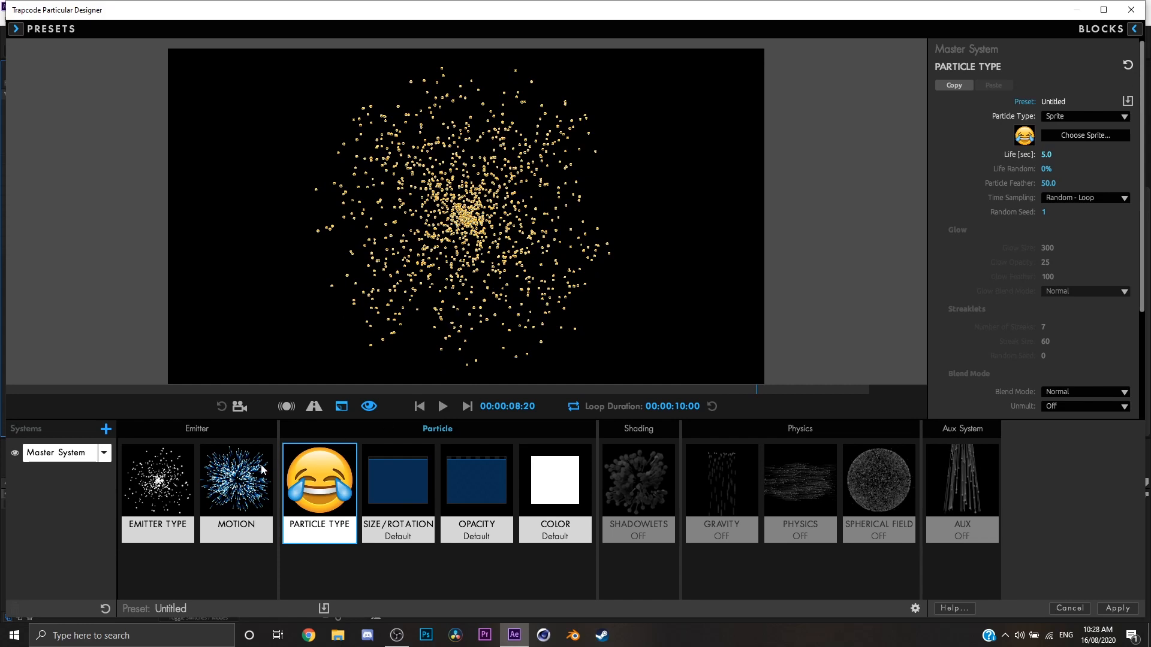
Enlarge the emoji particles to size 31 and return to the particle type settings.
click(398, 486)
drag(1059, 140, 1134, 140)
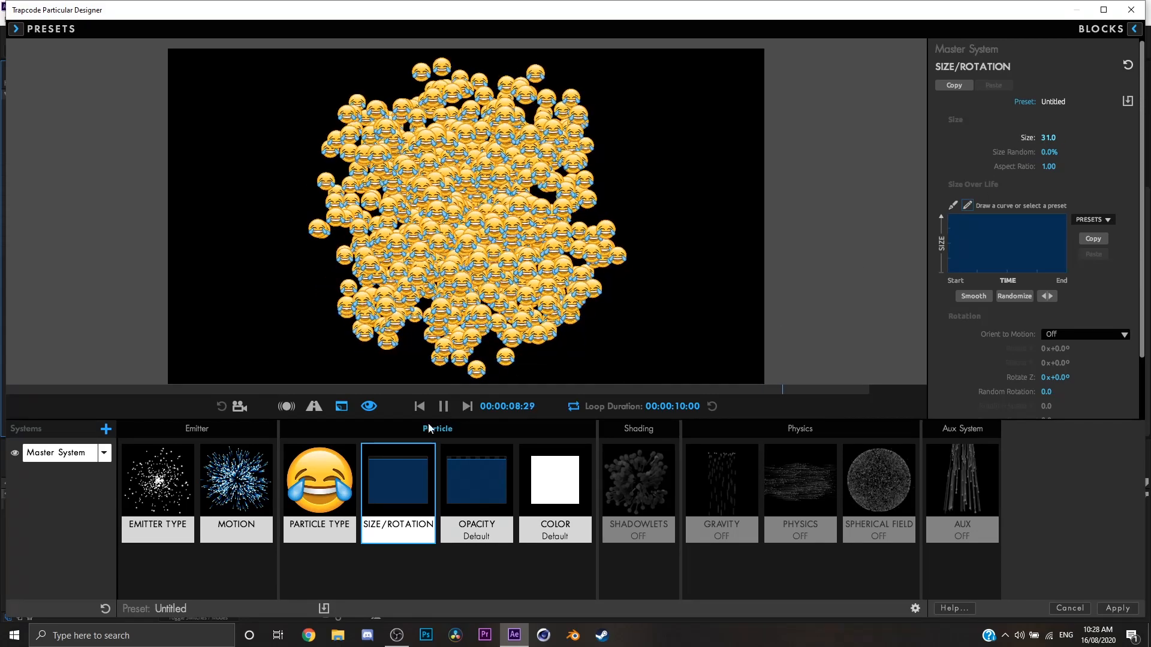
click(320, 486)
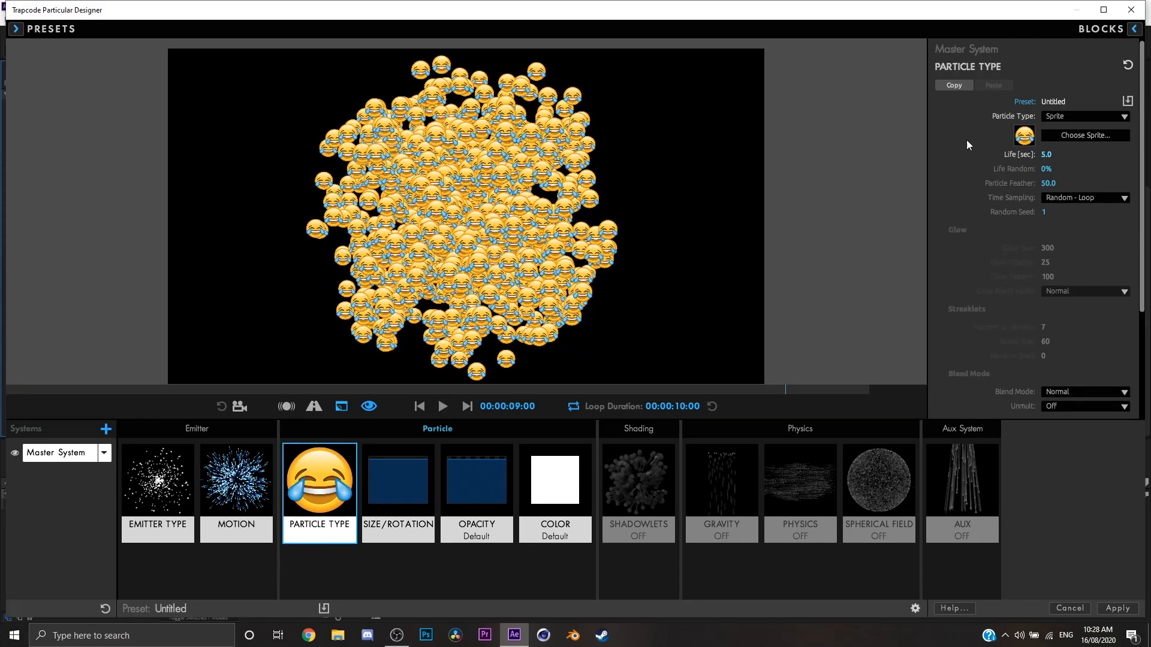
Try the Sprite Colorize particle type on the emoji particles.
click(1074, 120)
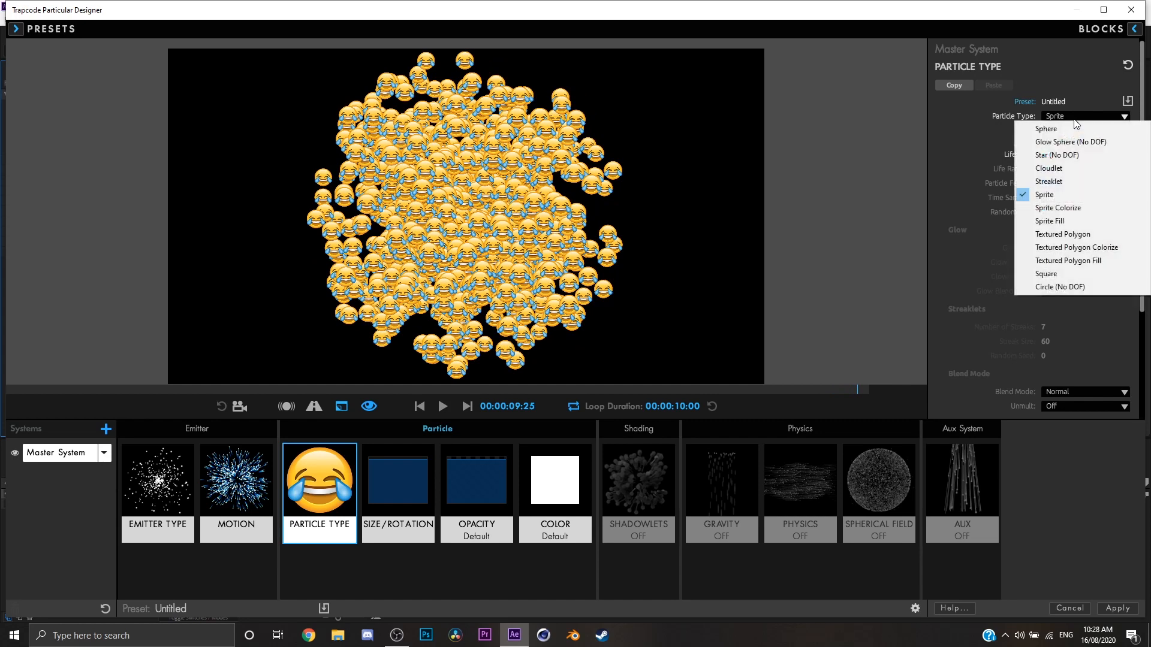
click(1082, 207)
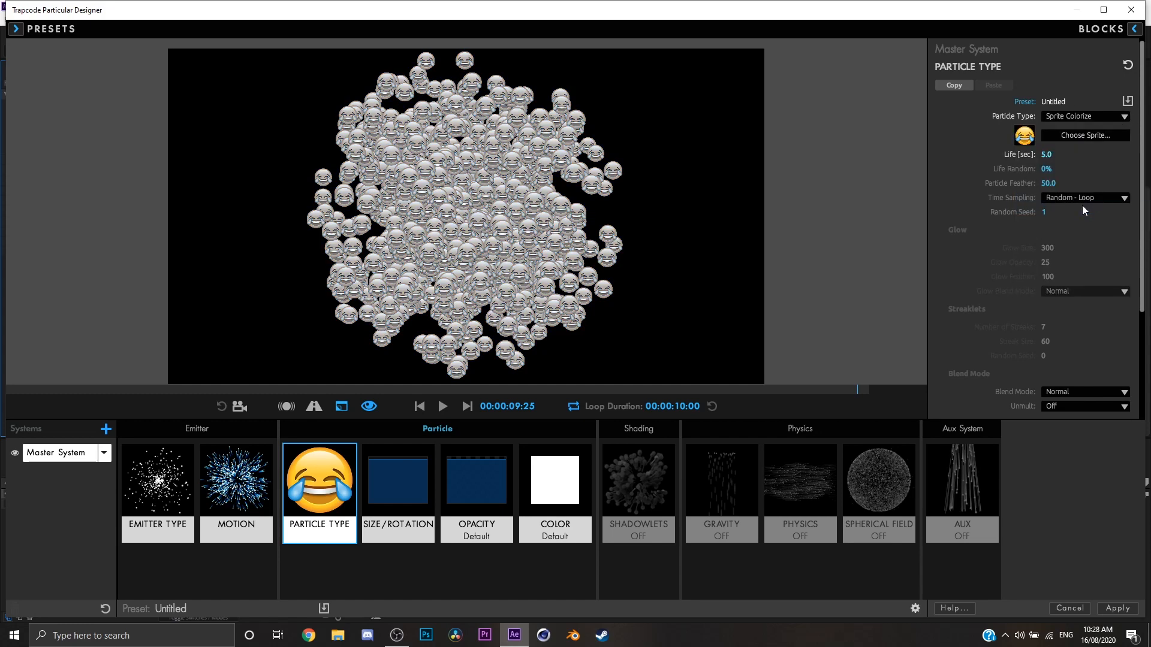
click(1098, 113)
scroll(1038, 261, down, 3)
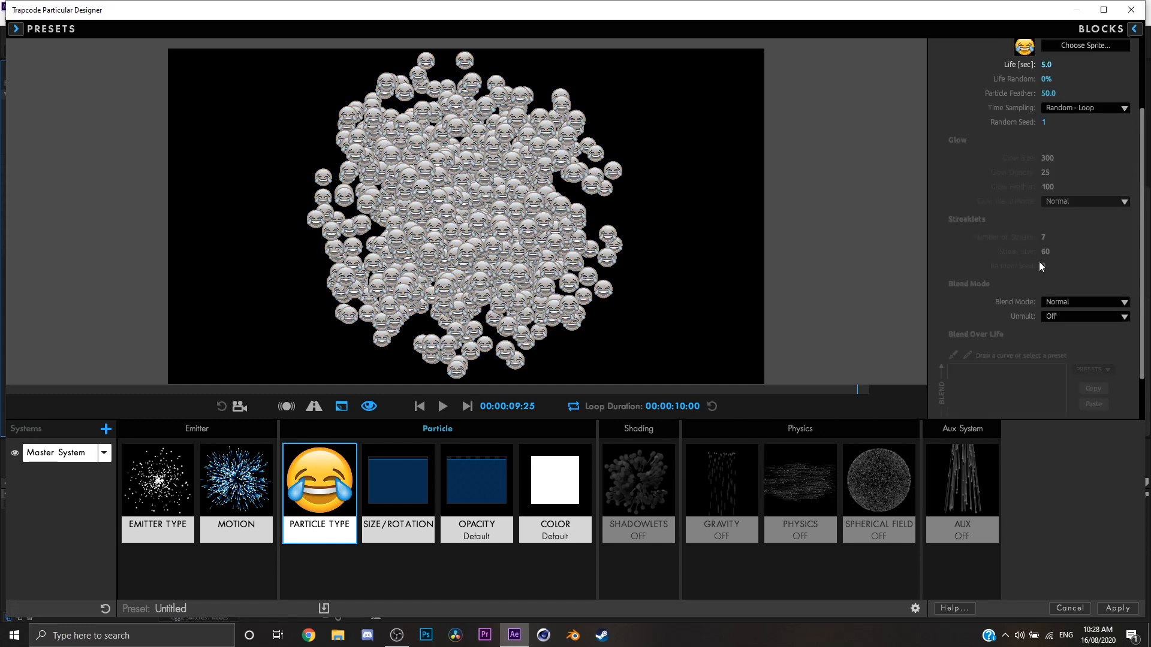
scroll(1038, 262, up, 3)
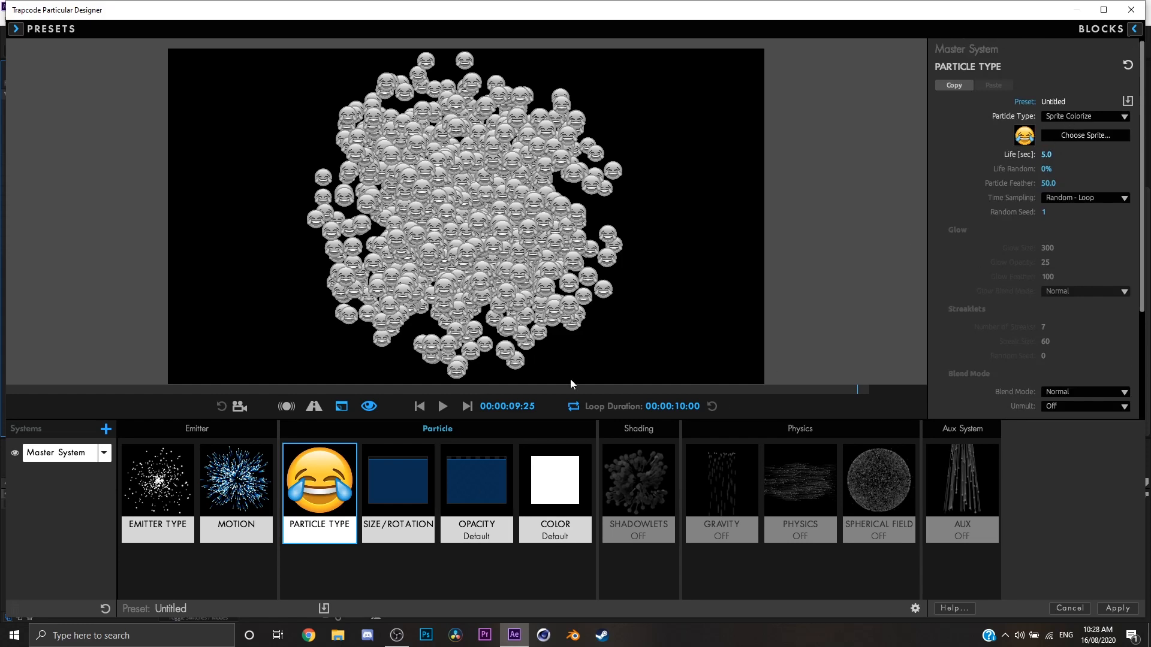
Compare the Sprite and Sprite Fill particle types on the emoji particles, ending on Sprite.
click(1096, 116)
click(1073, 194)
click(1096, 117)
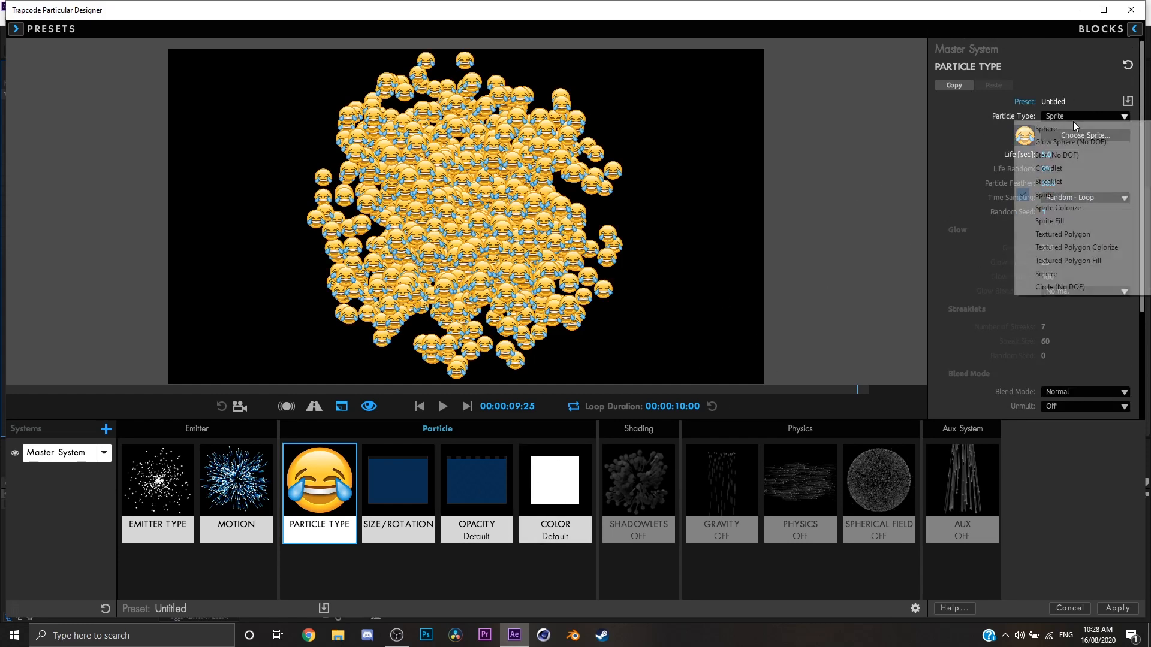
click(1061, 221)
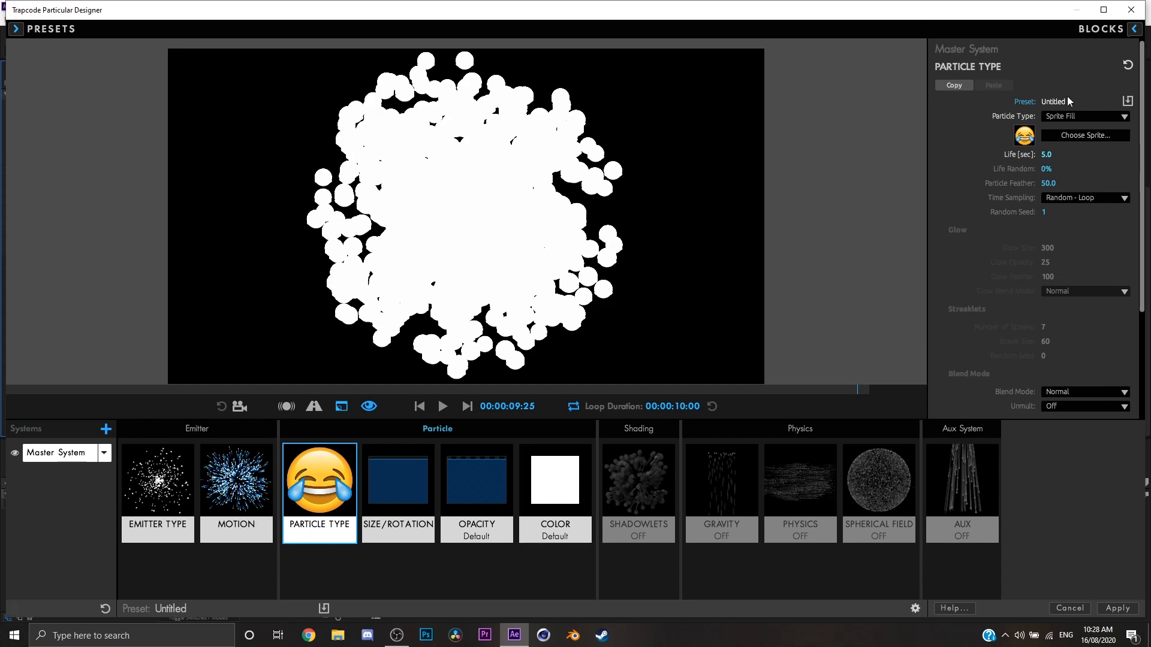
click(1081, 117)
click(1069, 194)
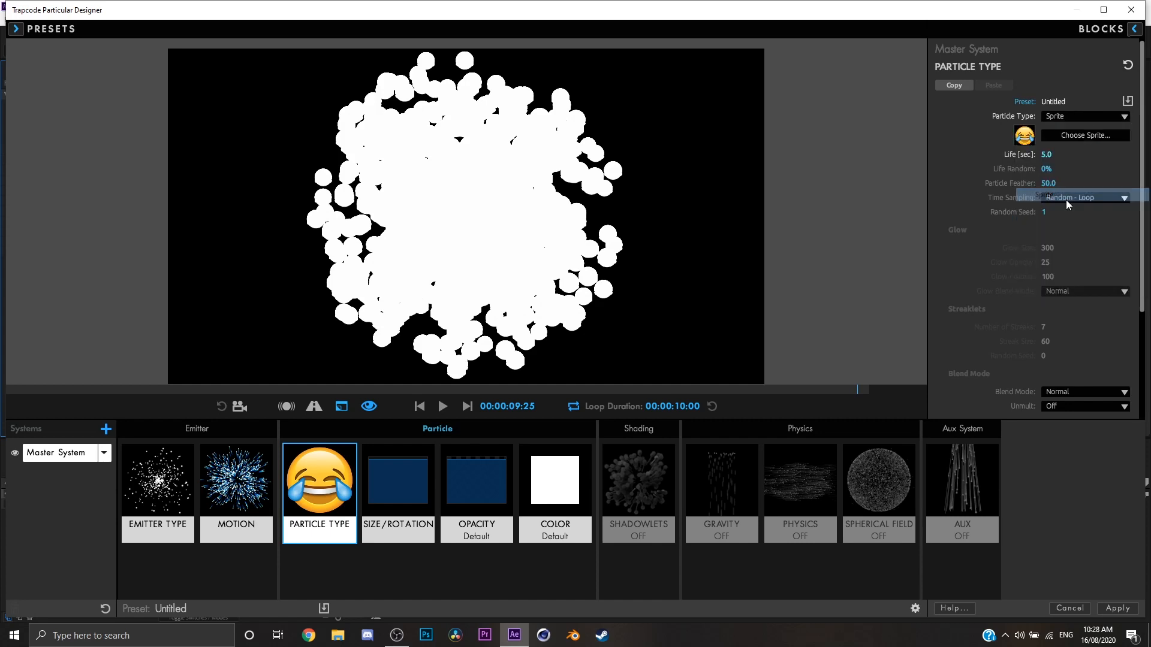
Try the Textured Polygon and Square particle types in the animation preview.
click(1068, 117)
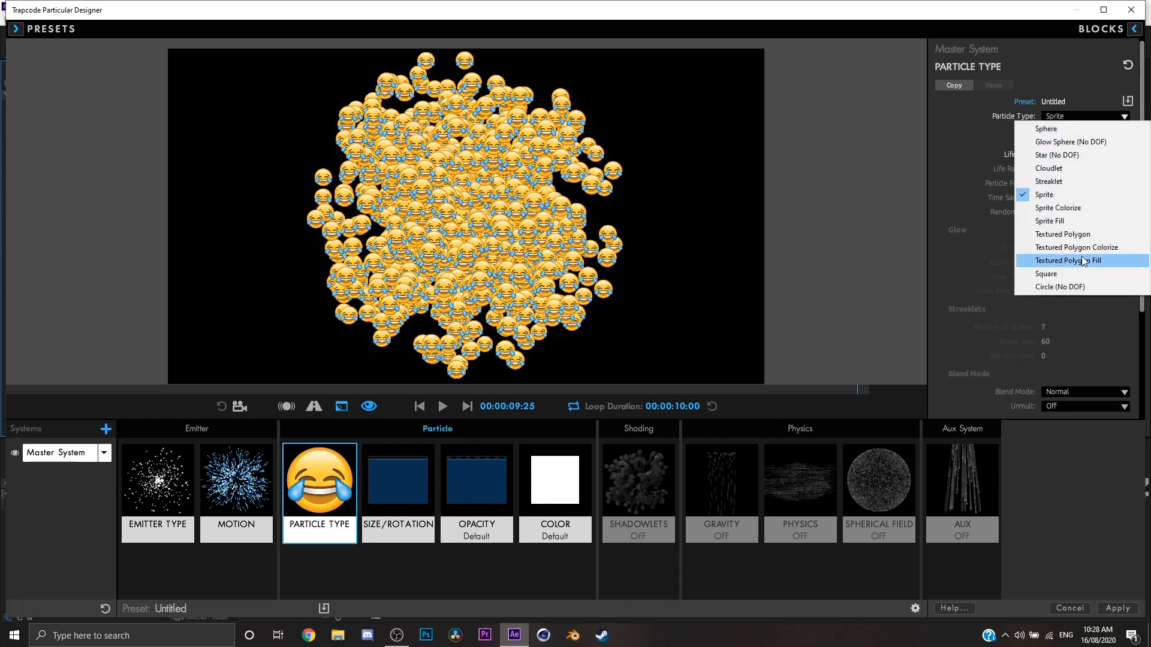
click(1064, 233)
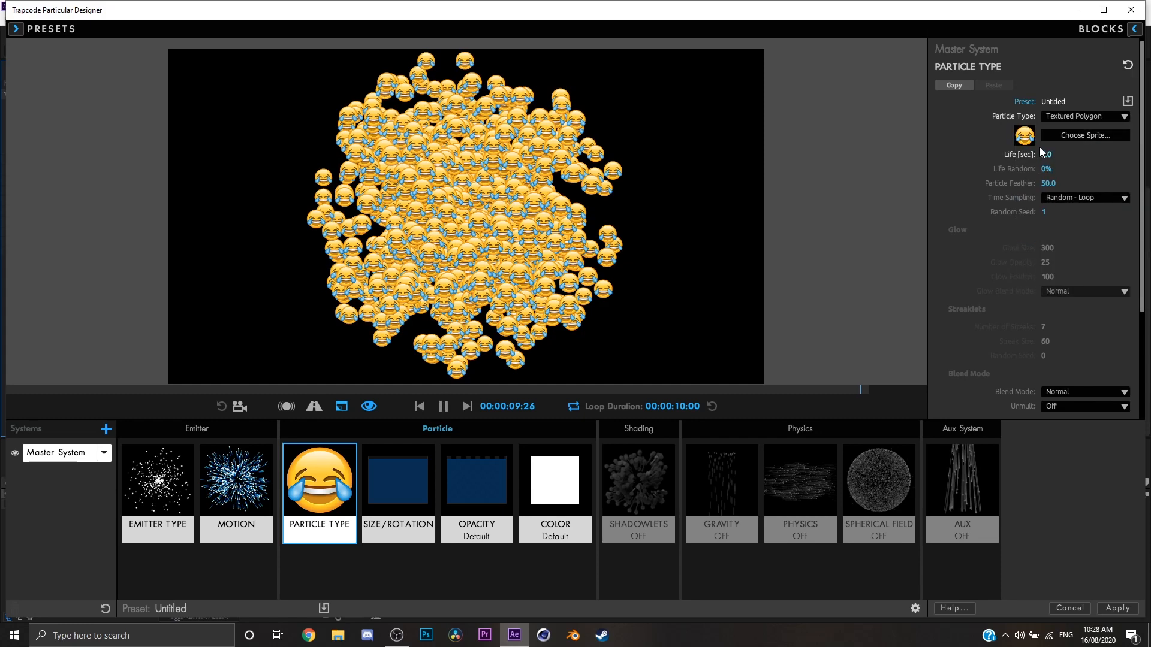
click(442, 406)
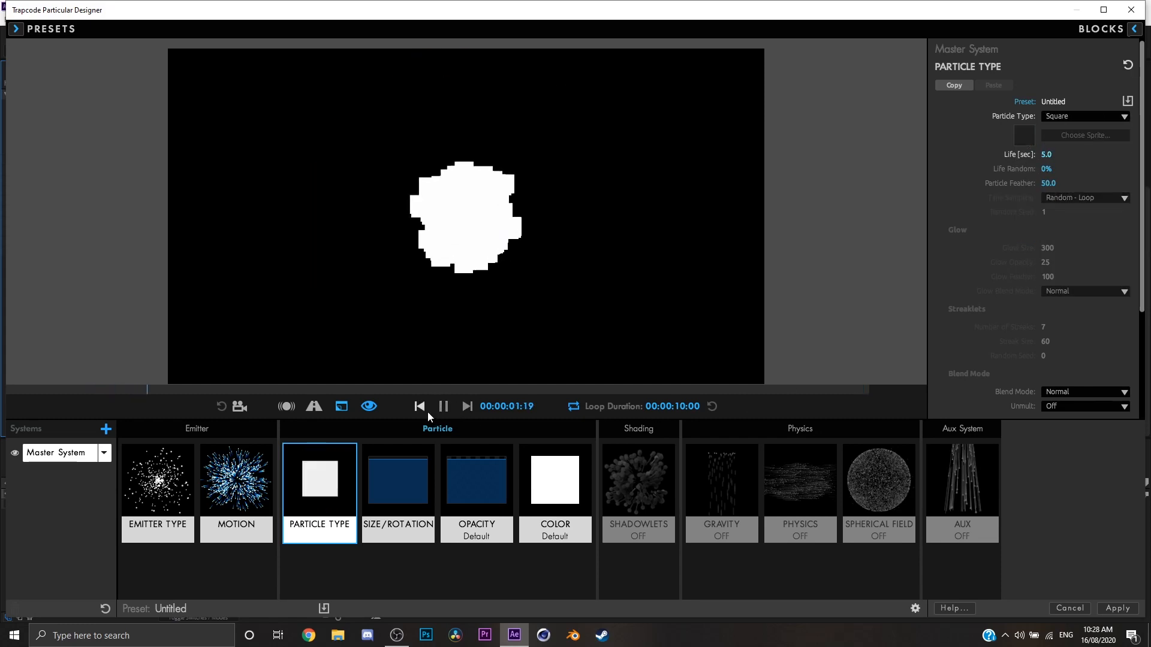
Reset the particle size to 5 and preview the square particles.
click(402, 485)
key(Return)
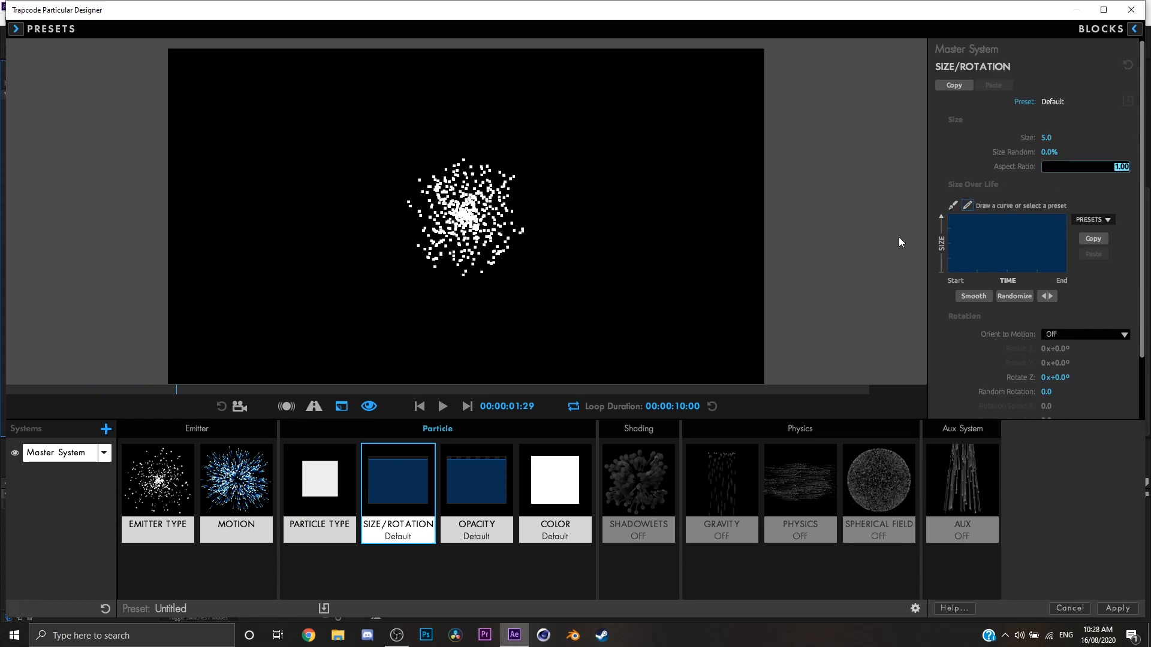
click(319, 483)
key(space)
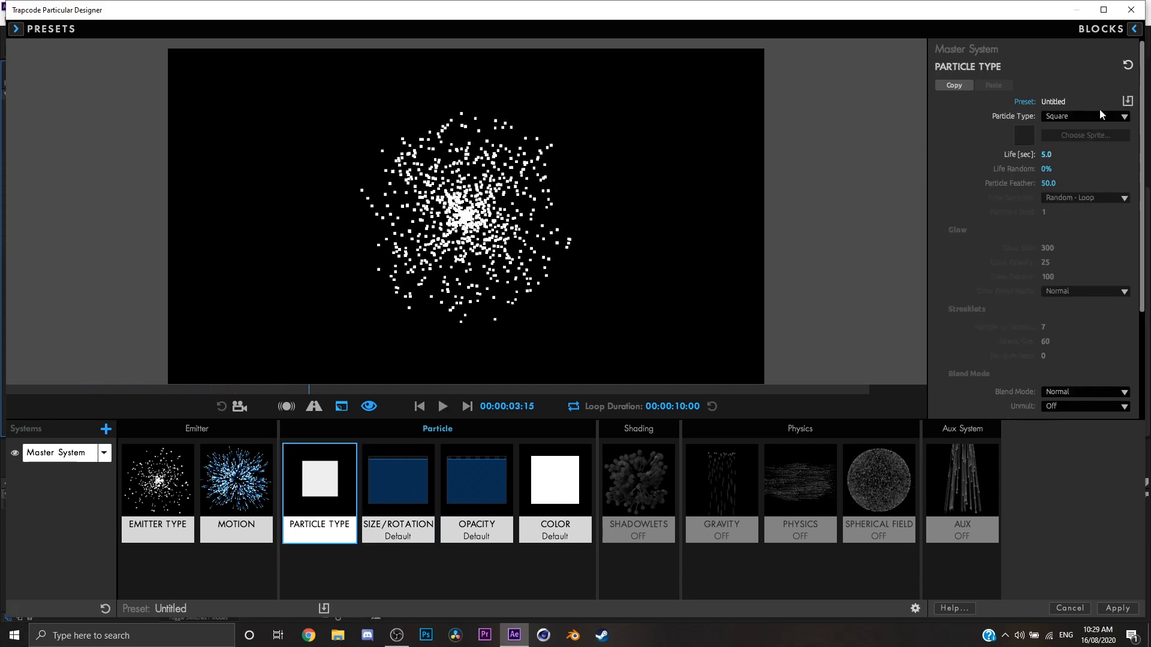
Switch the particle type to Circle (No DOF) and preview it.
click(1096, 116)
click(953, 261)
click(1118, 120)
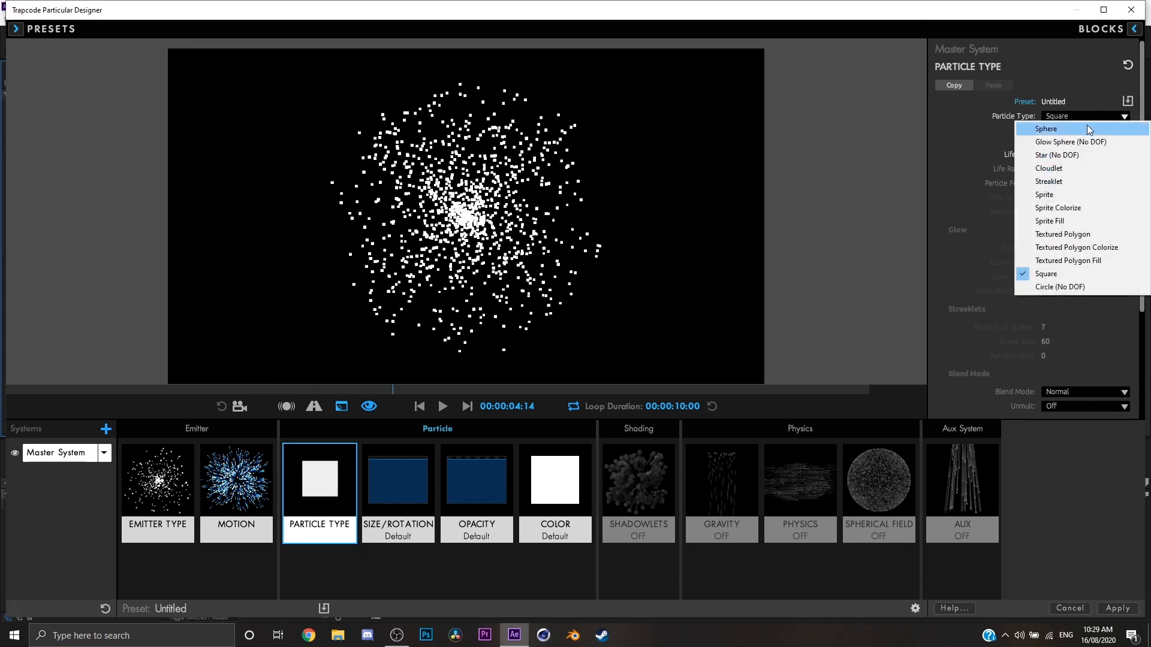
click(1073, 286)
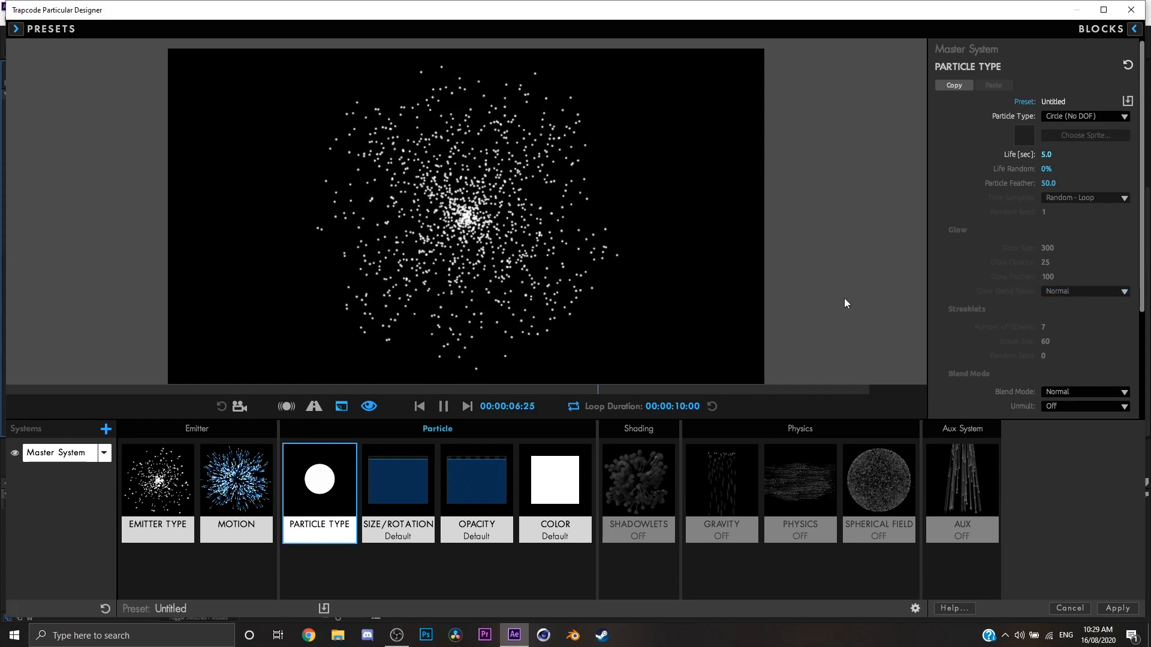
Compare the Circle (No DOF) and Sphere particle types, then leave the particles set to Sphere.
drag(1047, 154, 1093, 150)
click(1079, 118)
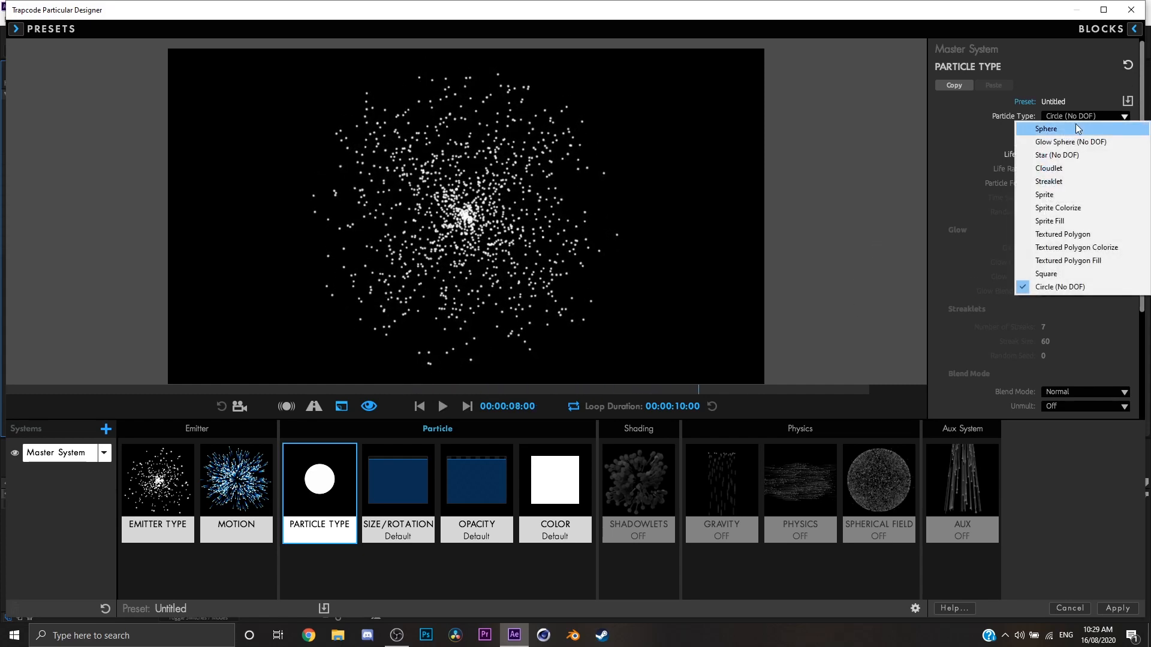
click(1068, 129)
click(1070, 120)
click(1086, 287)
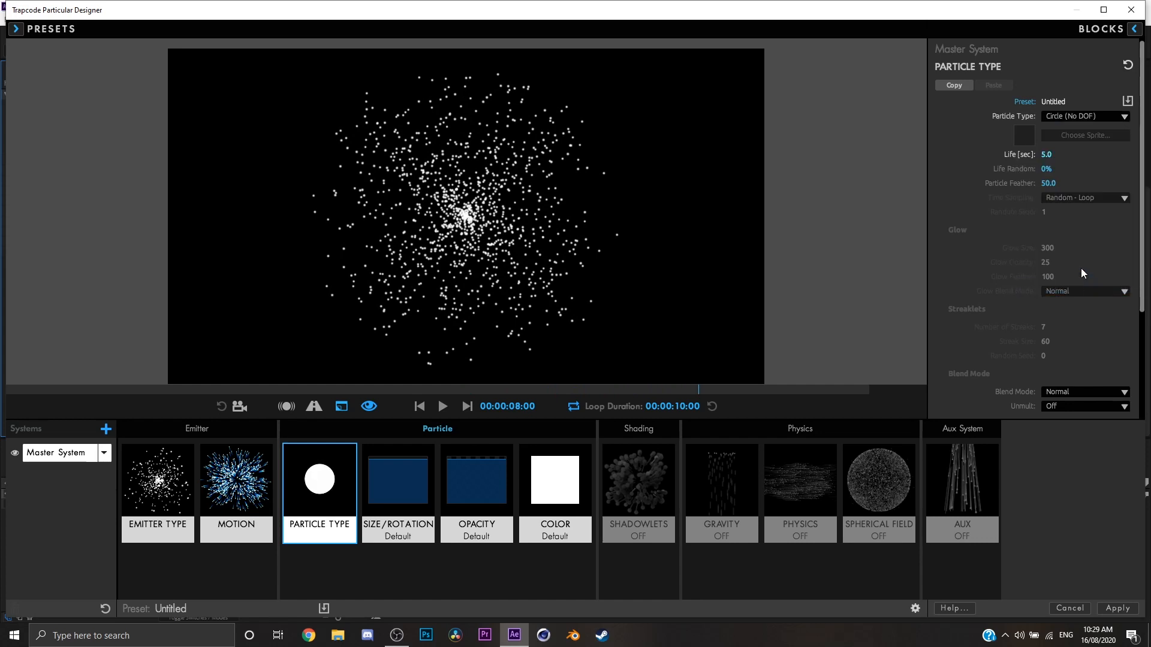
click(1079, 119)
click(1033, 129)
click(1053, 119)
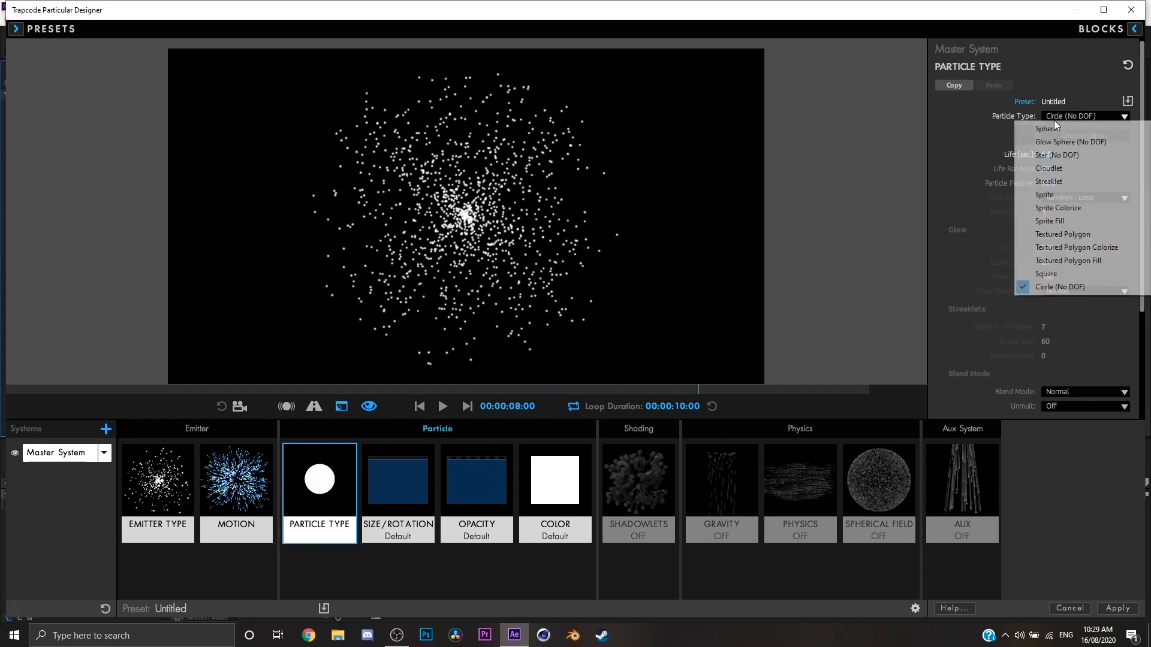
click(1055, 127)
click(1056, 116)
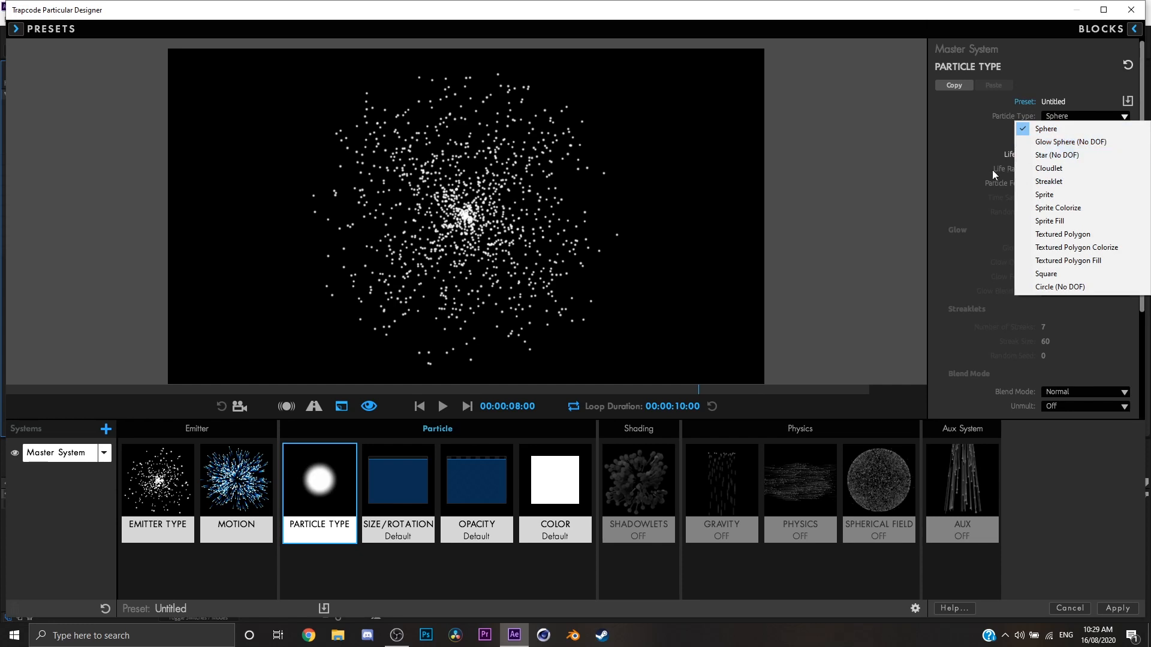
click(967, 168)
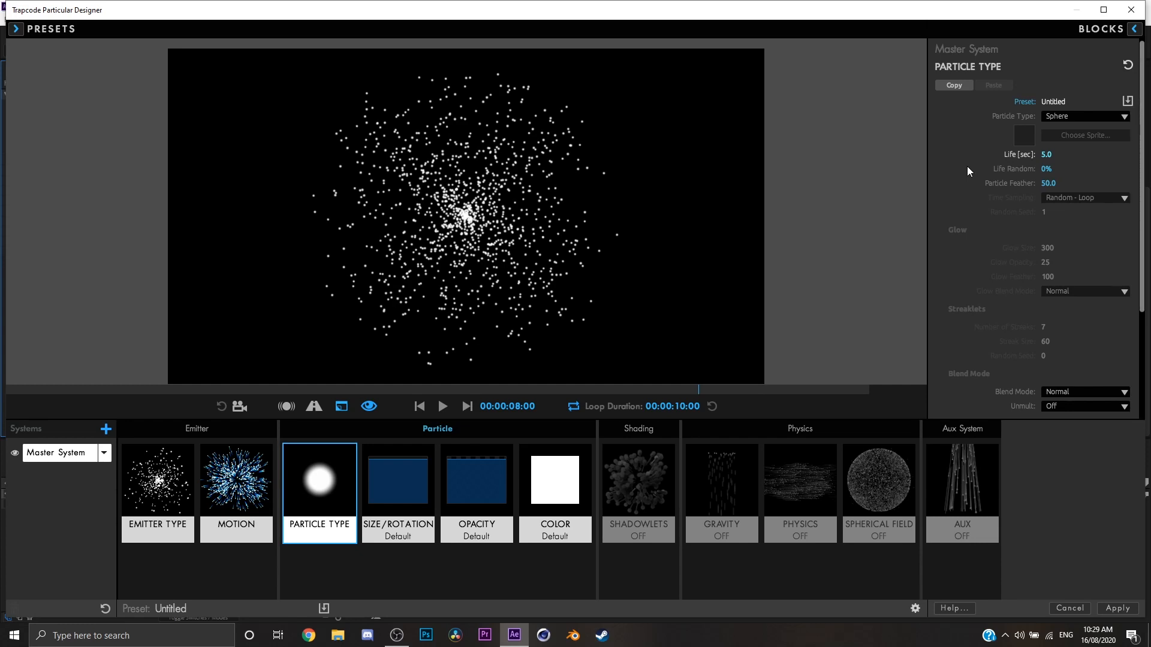
In the Size/Rotation settings, try particle size 16 with 63% Size Random, then return Size Random to 0%.
click(398, 488)
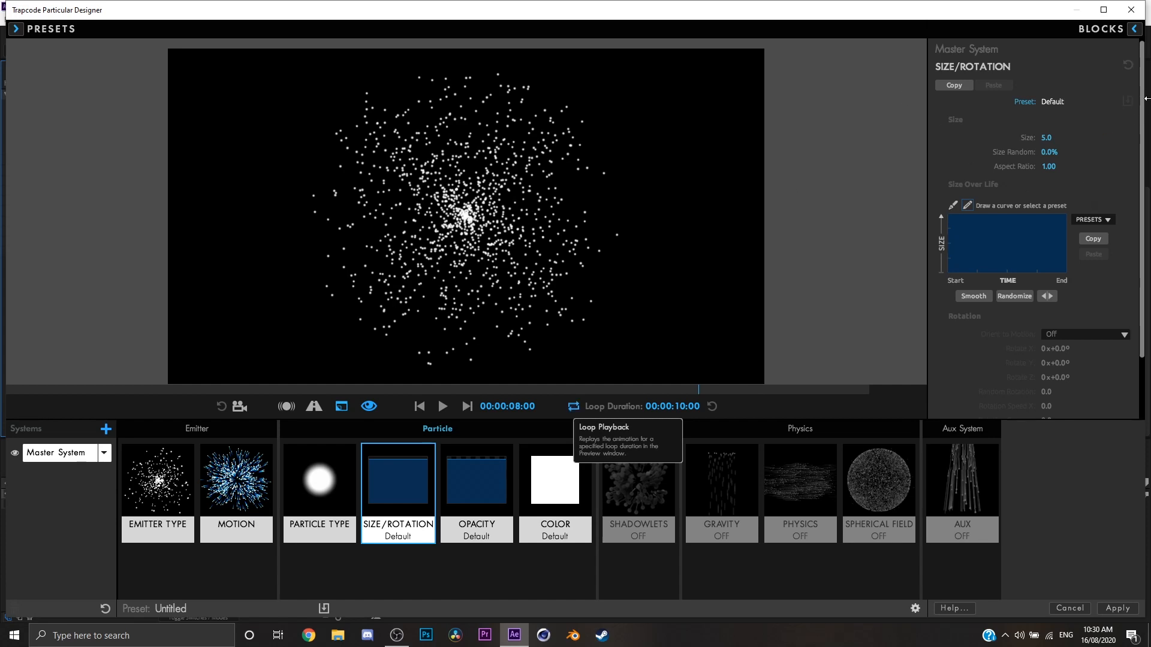
drag(1046, 138, 1087, 152)
click(1051, 153)
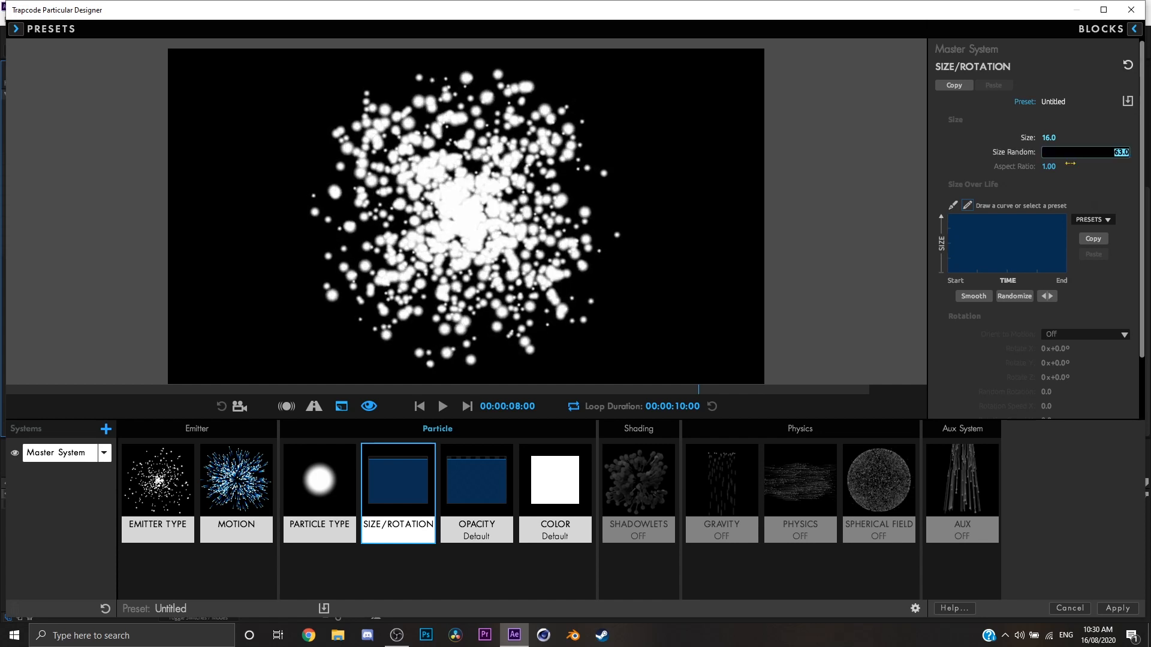
text(0)
key(Return)
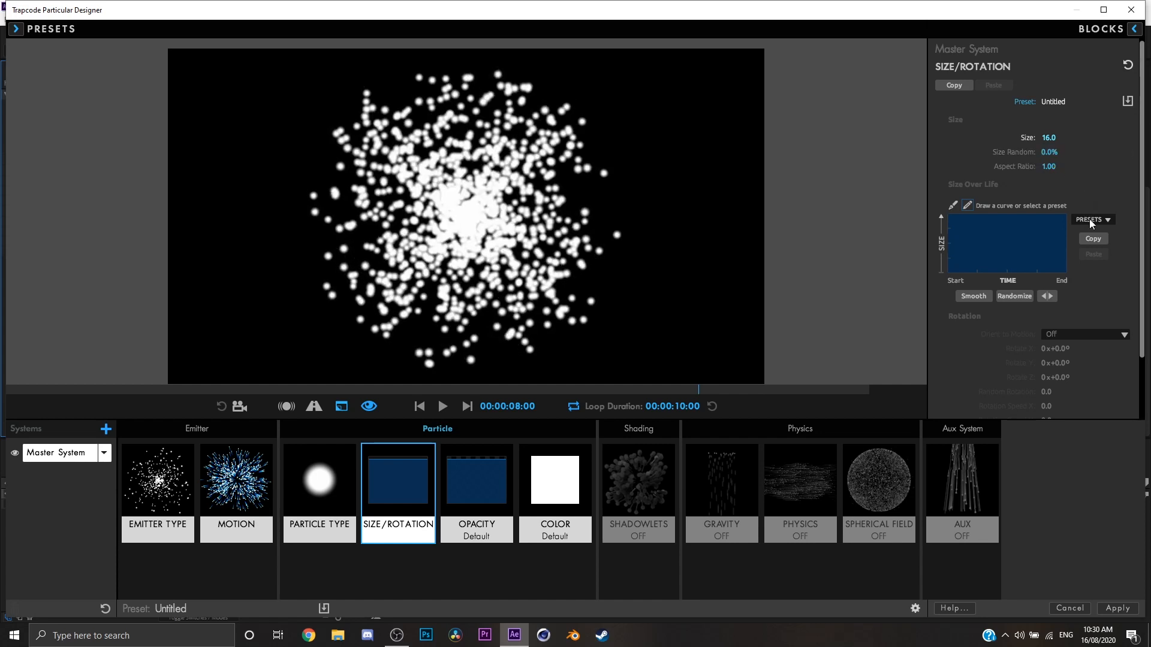
Preview the particle animation, set the particle size to 10, and stop the playback.
click(446, 412)
click(447, 413)
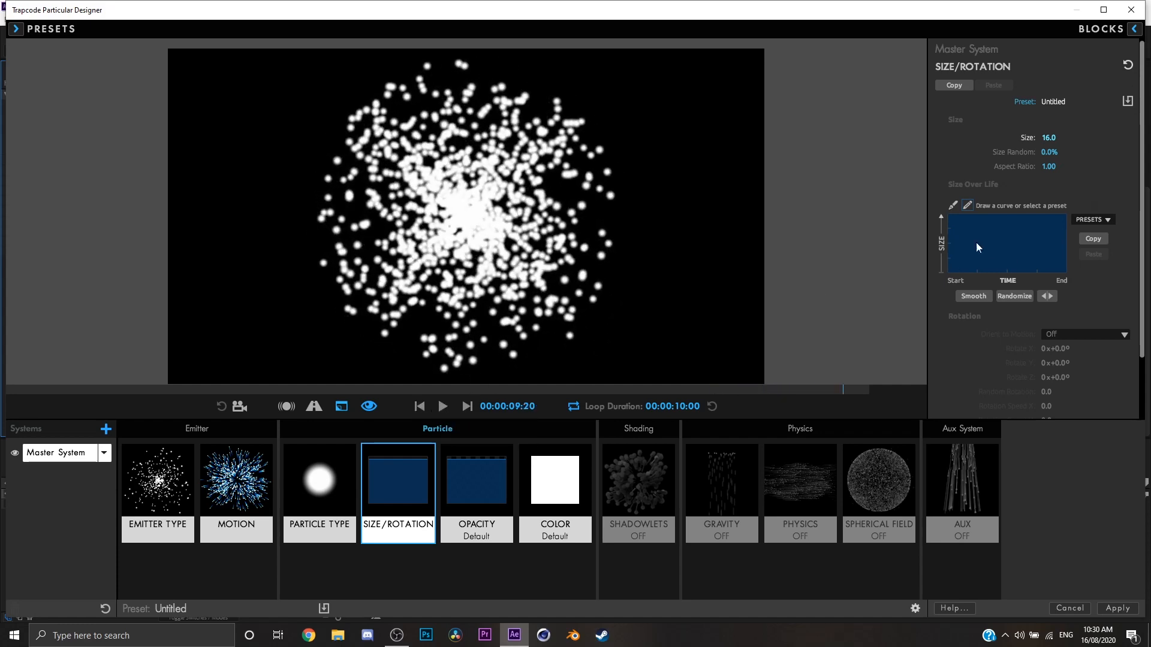
click(1048, 137)
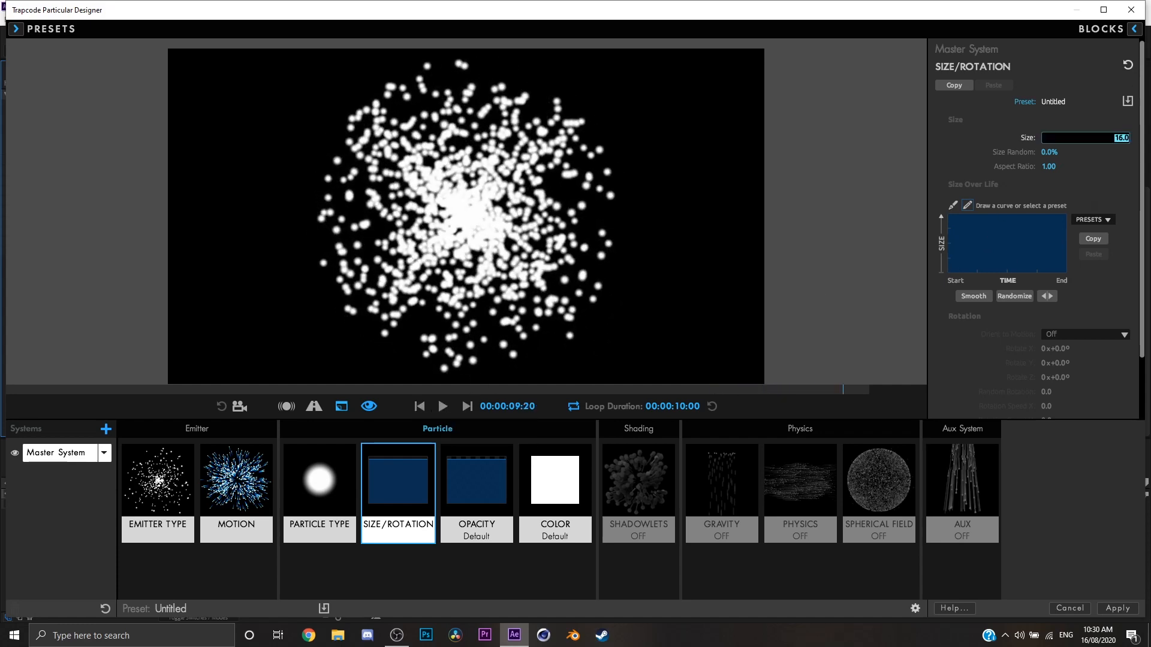
text(10)
key(Return)
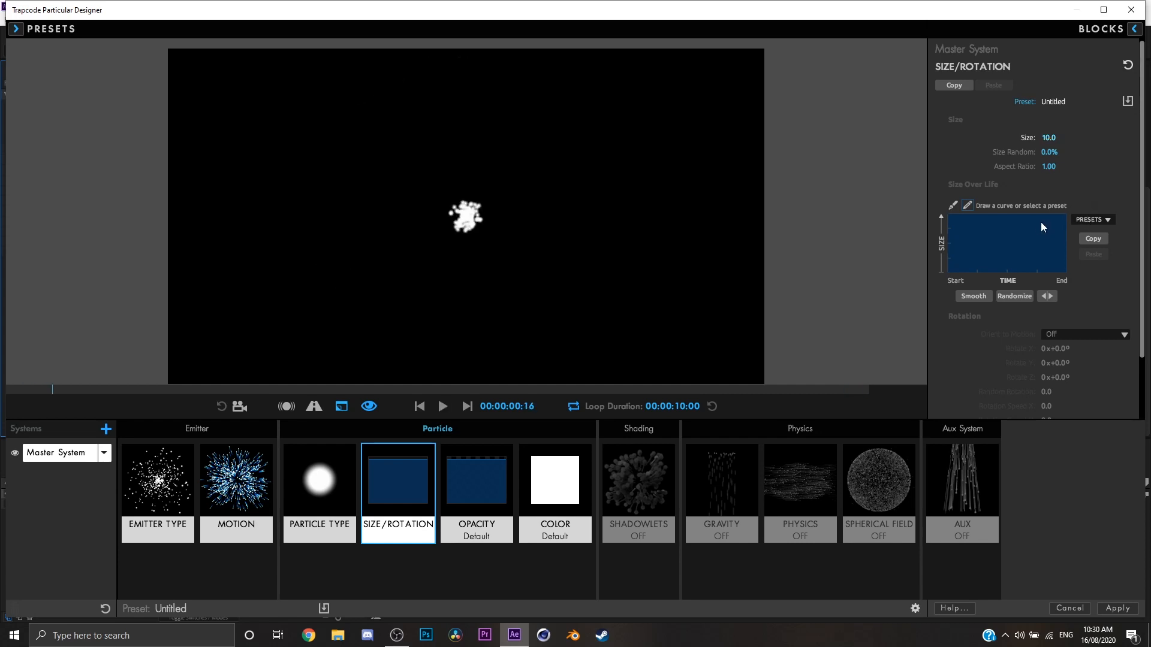
key(space)
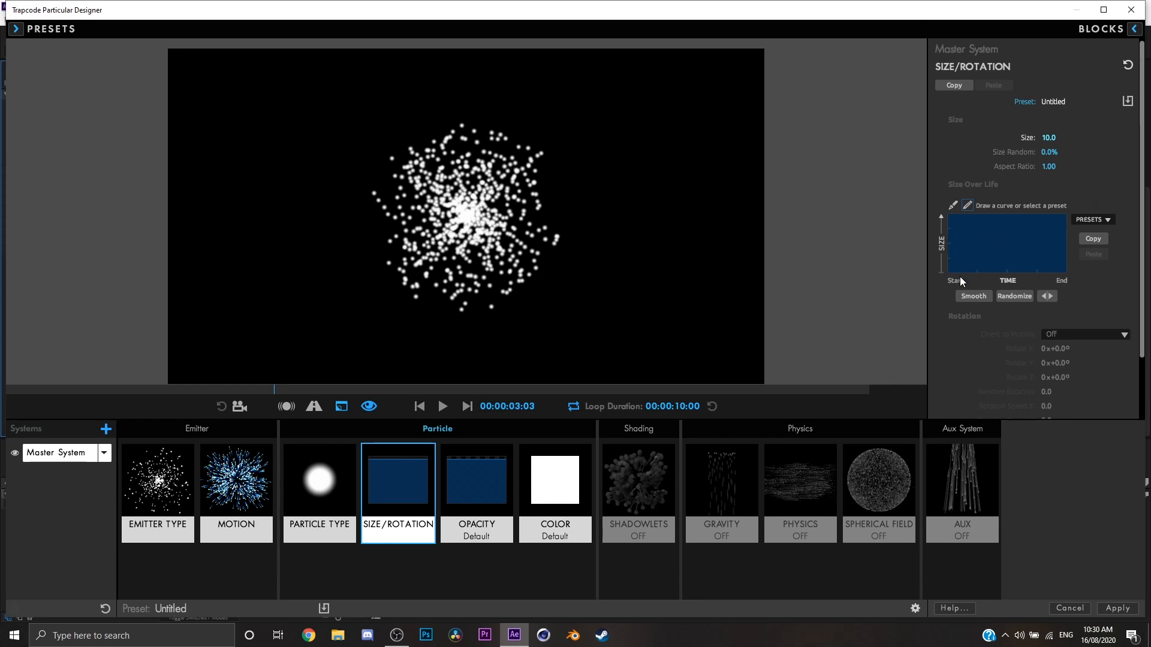
Try the triangular rise-and-fall Size Over Life preset in the preview, then restore the constant curve.
click(1098, 218)
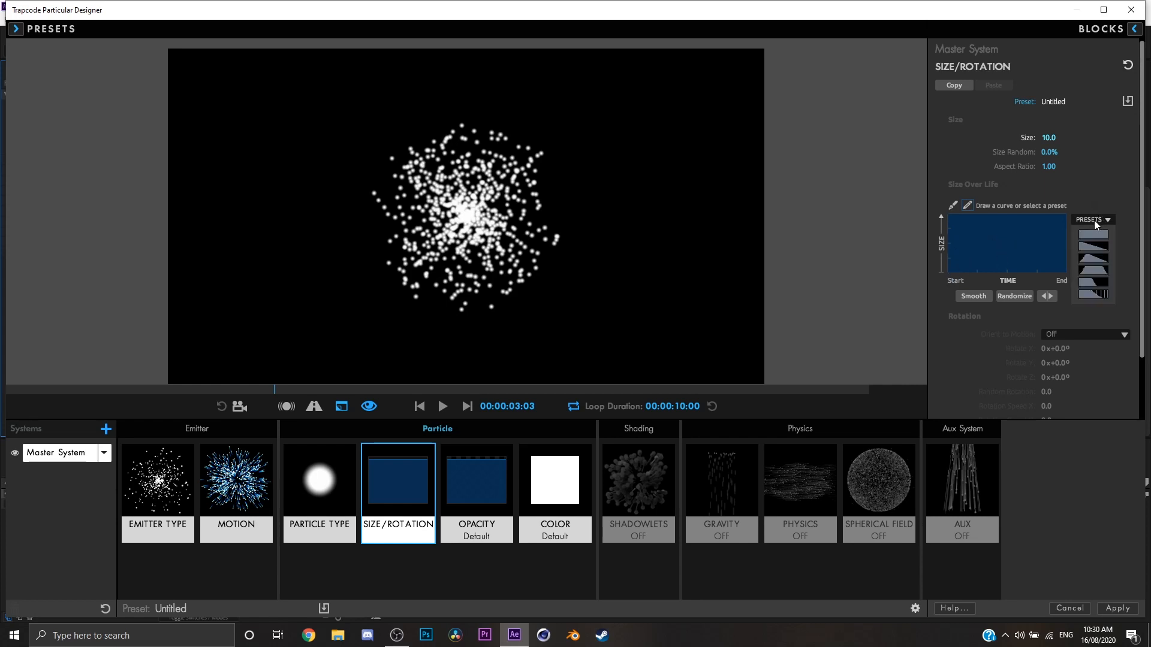
click(1093, 259)
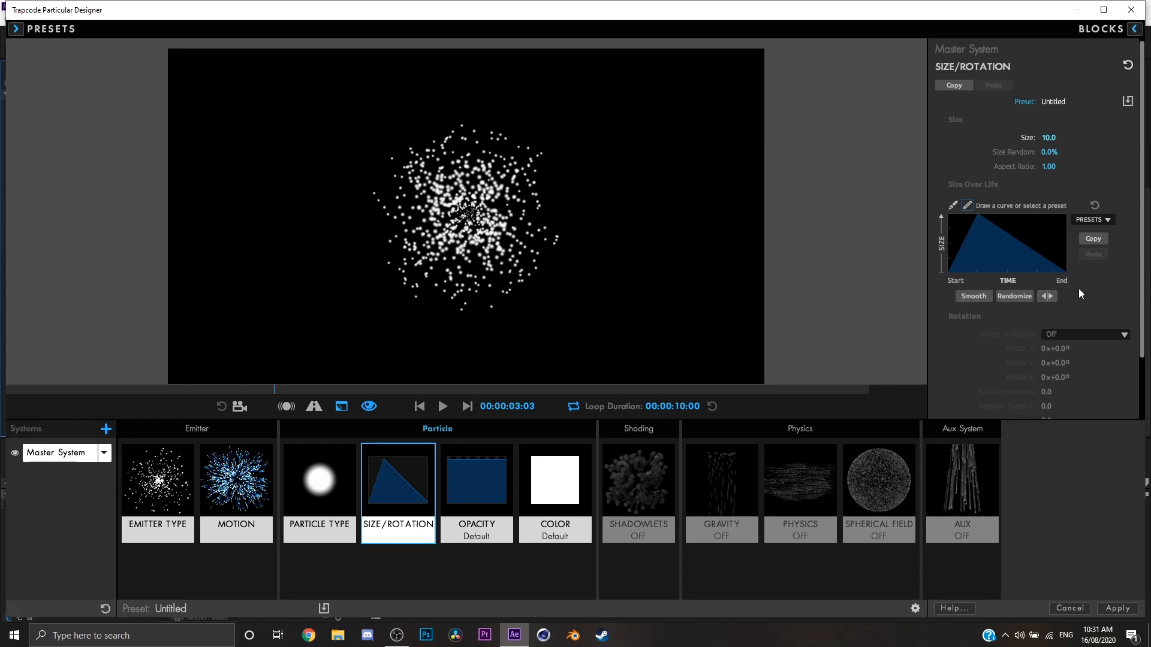
key(space)
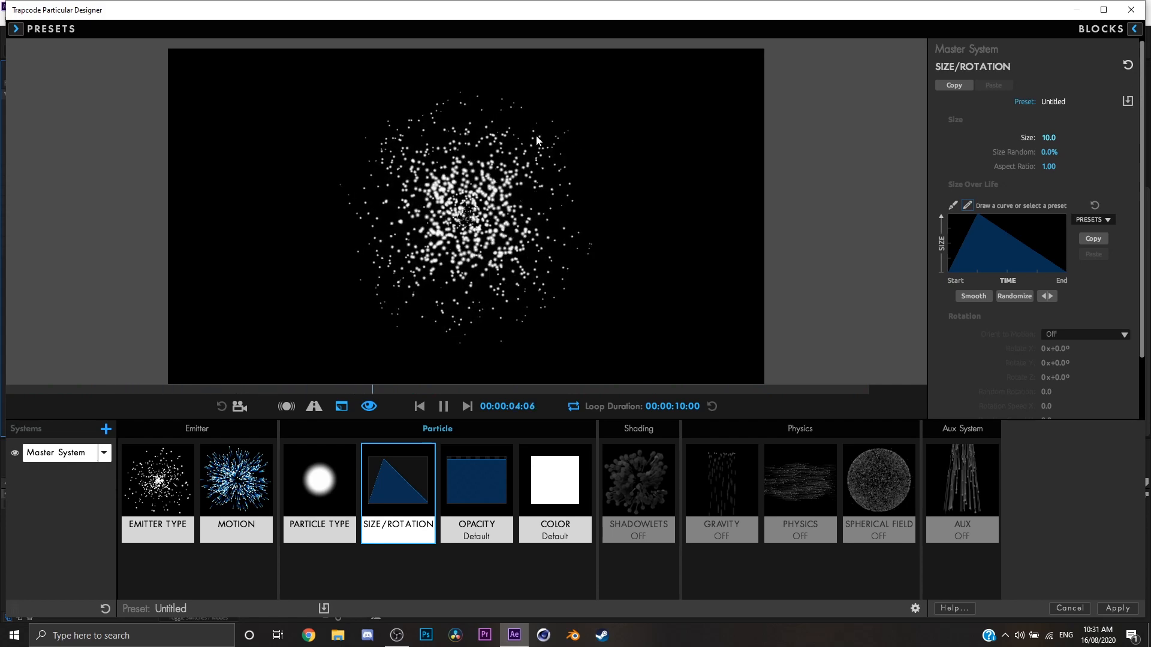
key(space)
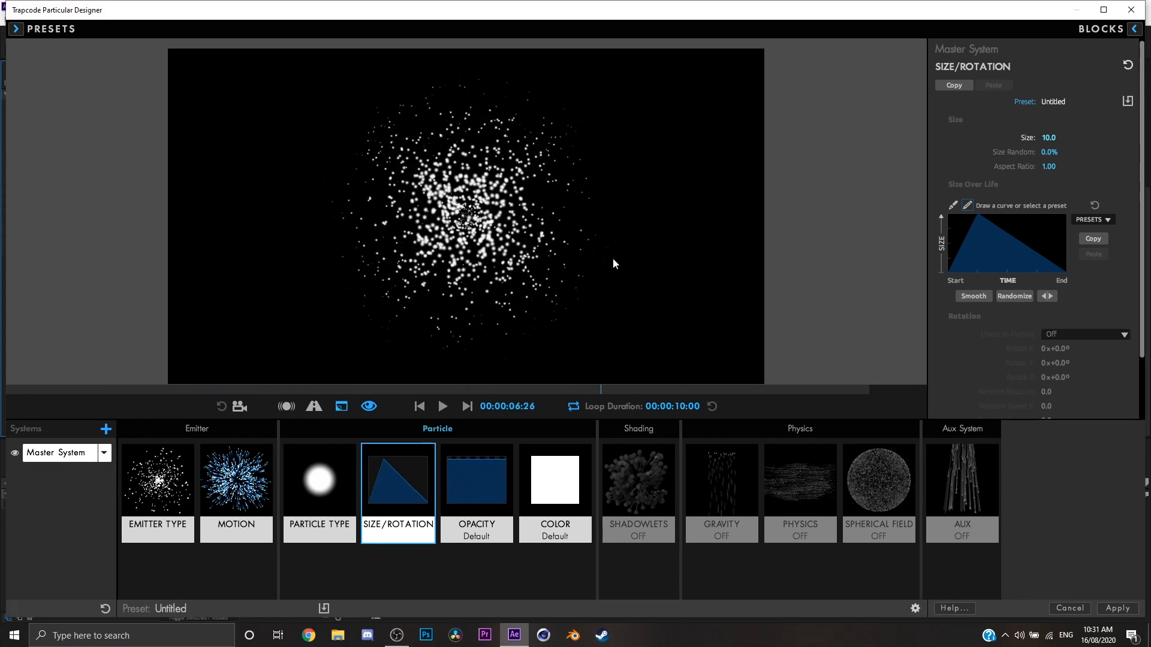
click(1075, 220)
click(1088, 239)
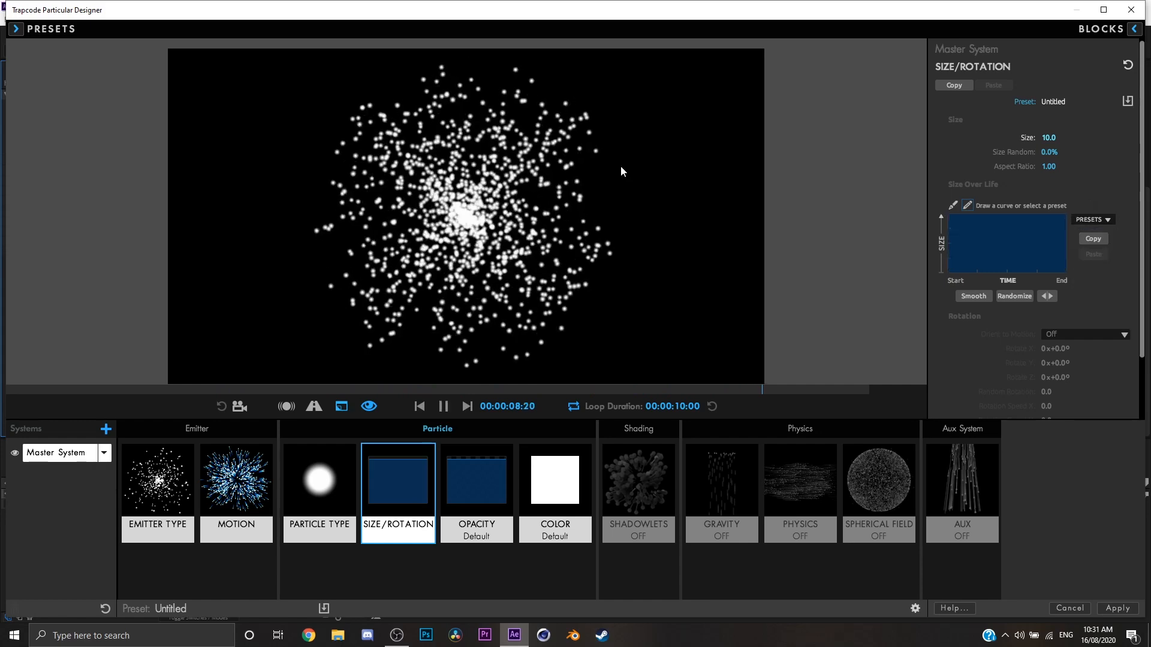
Try the early drop-off Size Over Life preset, then switch to the gradually falling preset.
click(1090, 220)
click(1101, 288)
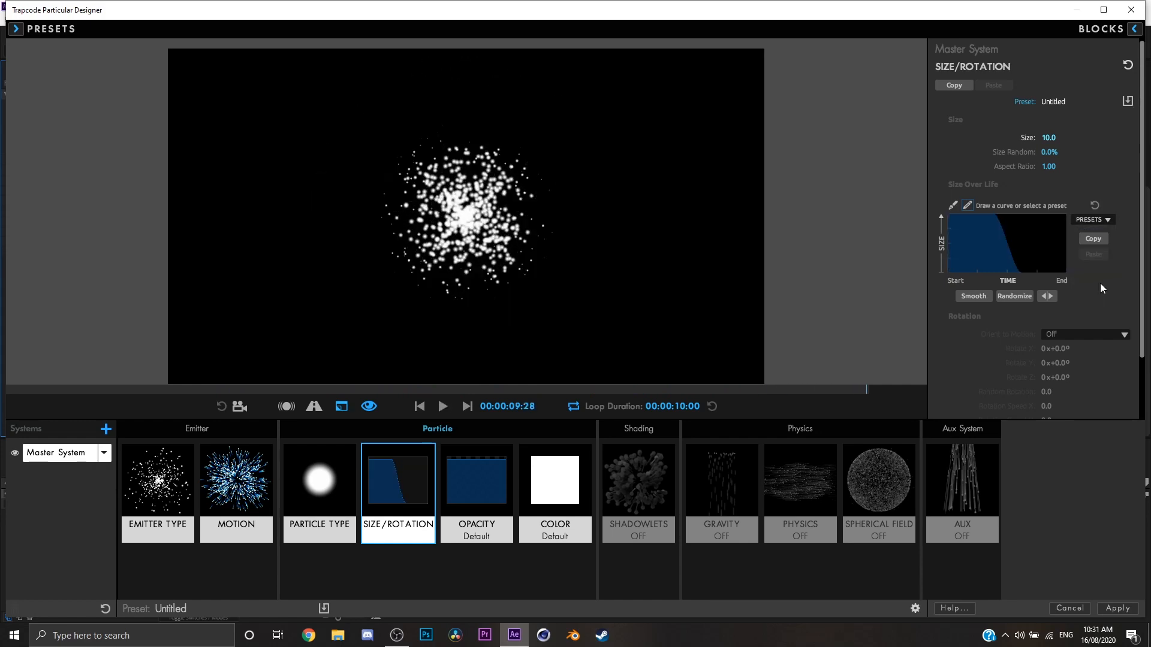
click(1089, 220)
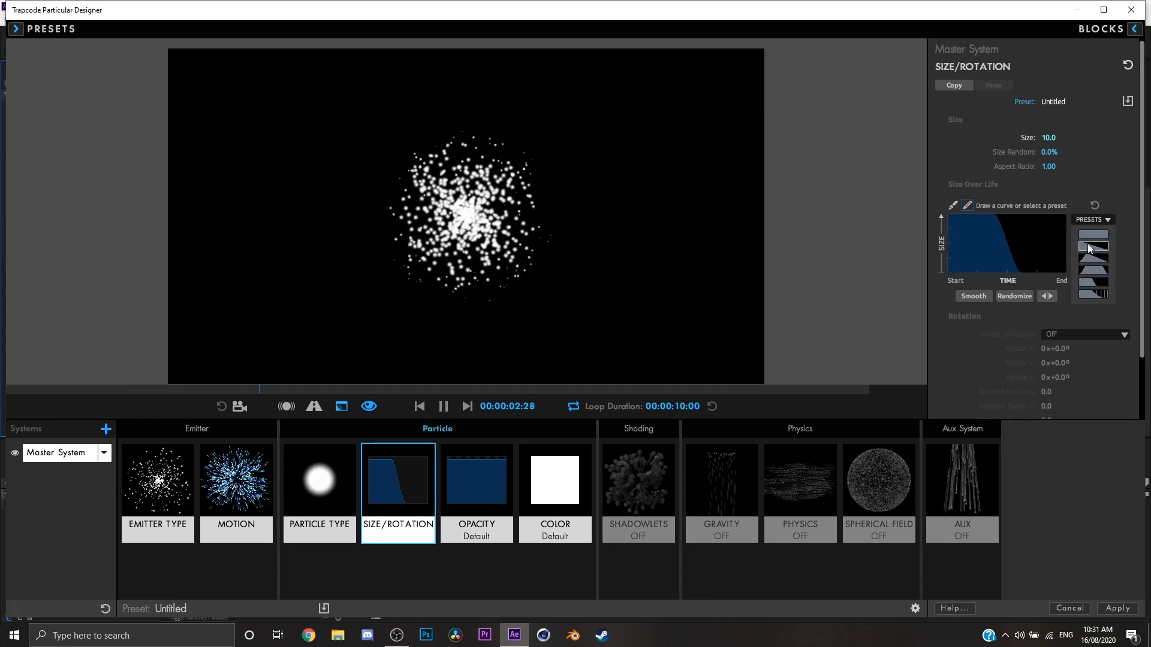
click(1089, 247)
Reshape the Size Over Life curve and randomize it, then restore the constant preset.
mouse_move(950, 212)
mouse_down()
mouse_move(987, 226)
mouse_move(964, 240)
mouse_move(972, 279)
mouse_move(980, 240)
mouse_move(996, 258)
mouse_up()
click(1015, 295)
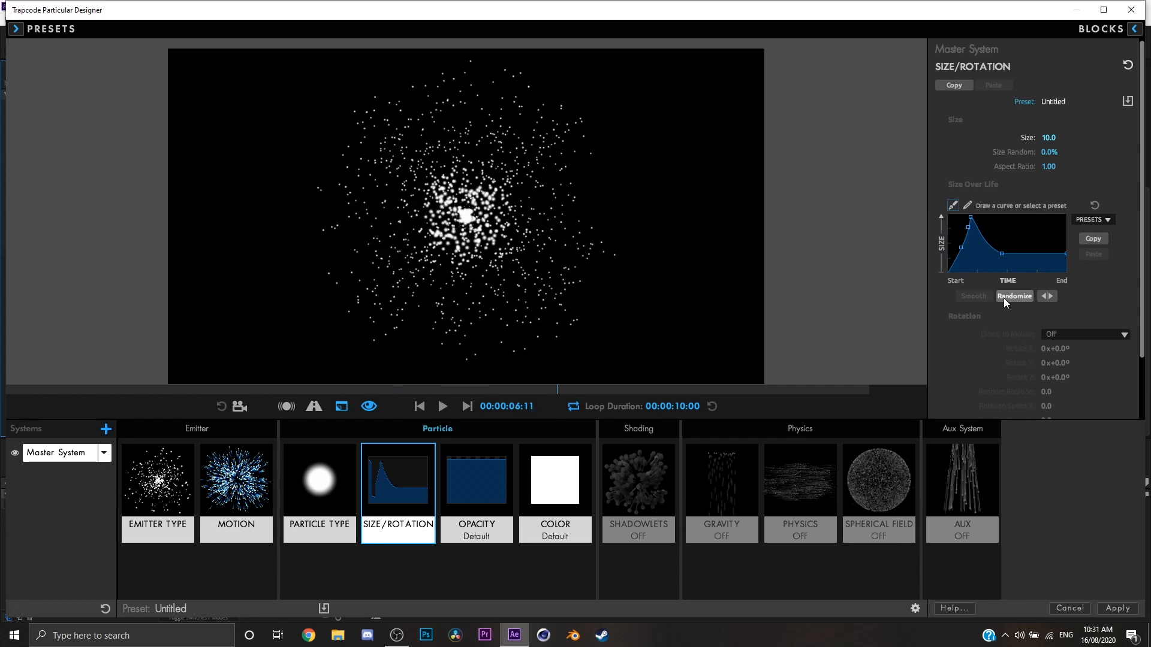
click(1004, 298)
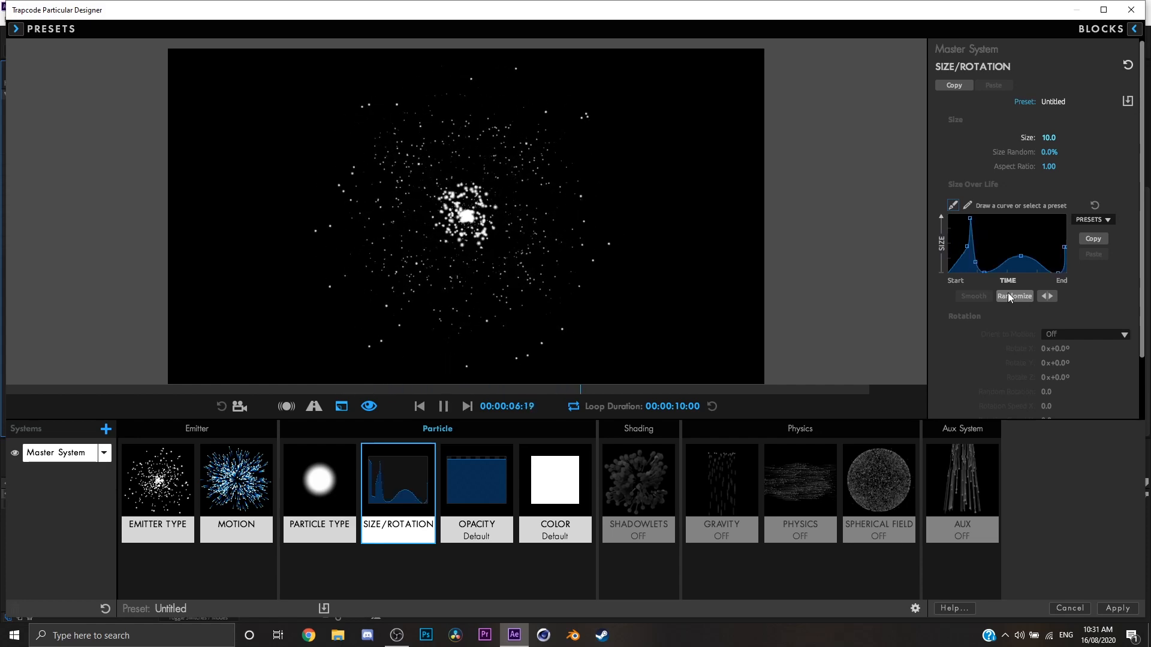
click(1092, 220)
click(1088, 236)
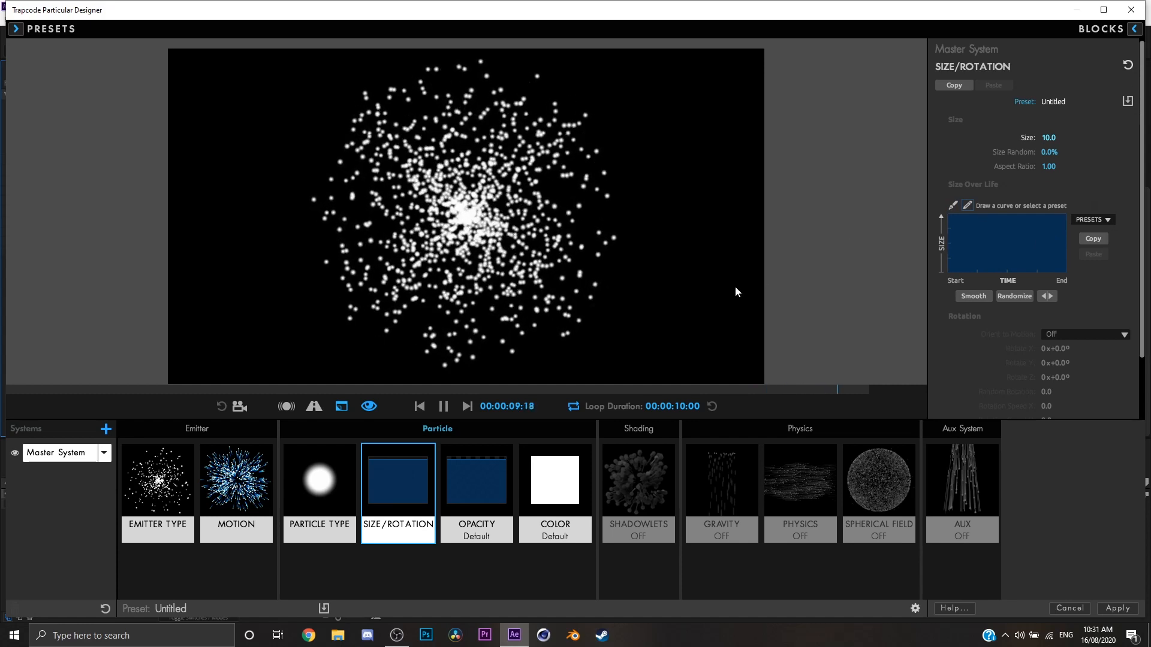
scroll(1084, 340, down, 1)
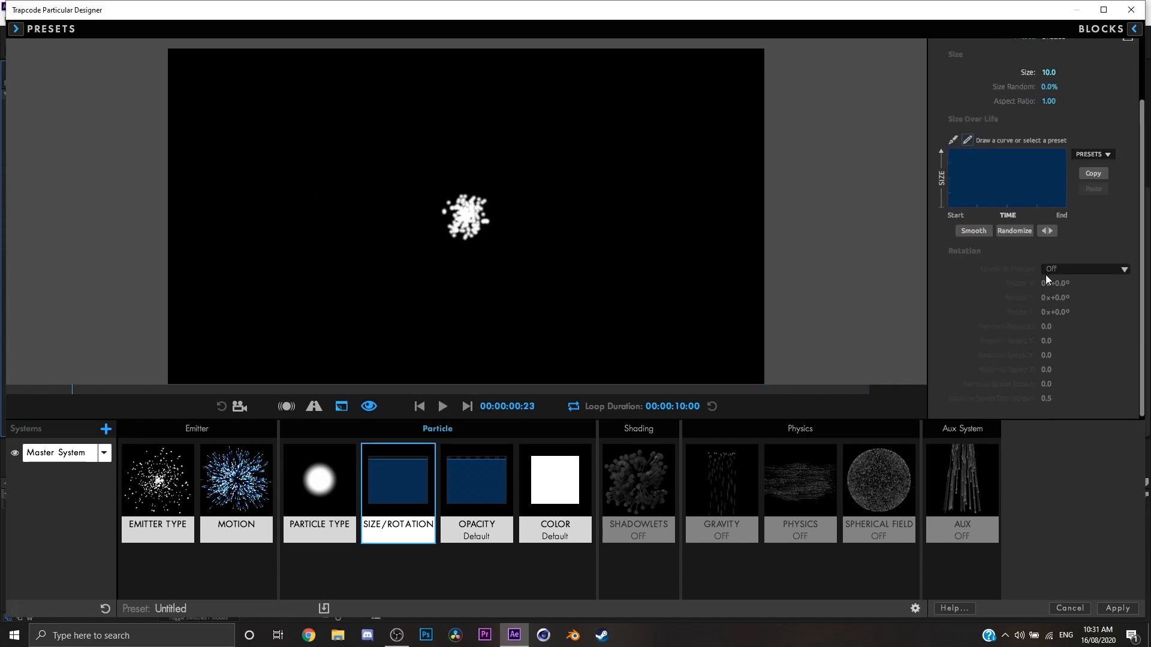
scroll(1046, 275, up, 1)
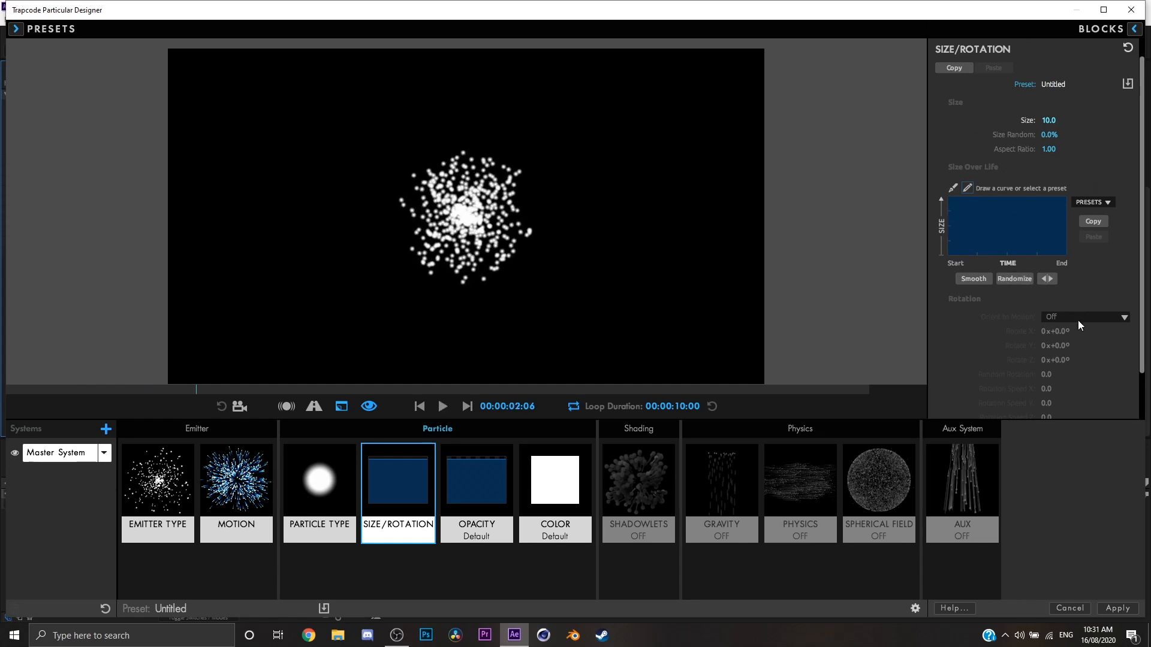
scroll(1066, 319, down, 1)
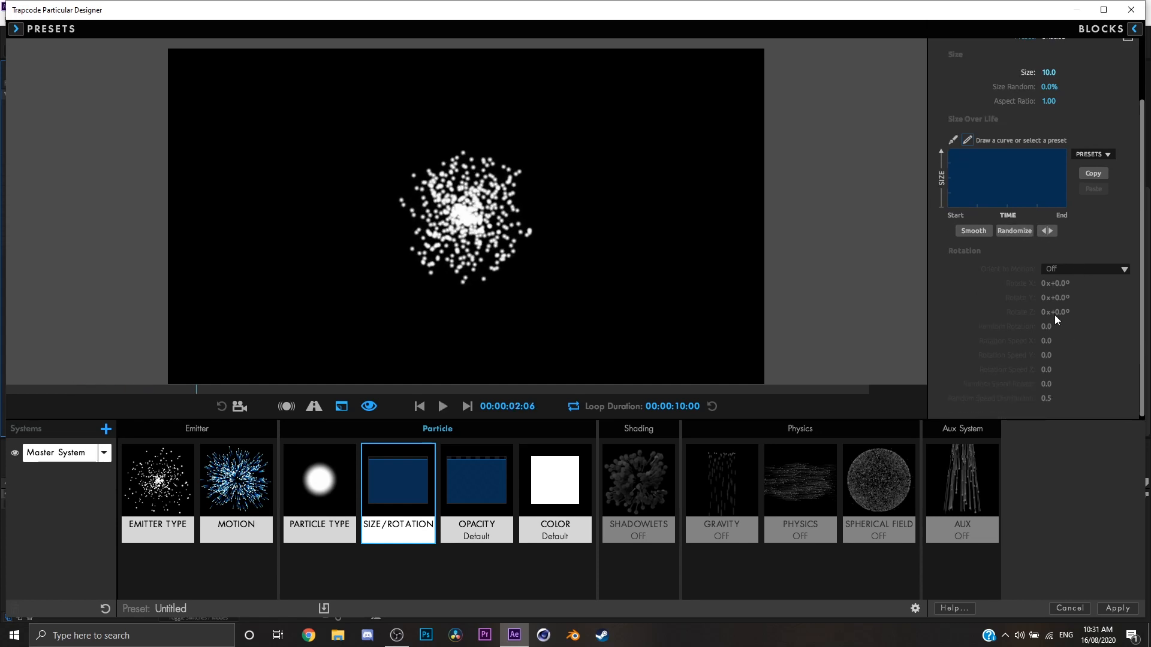
In the Opacity settings, try 100% Opacity Random in the preview, then reset it to 0%.
click(497, 483)
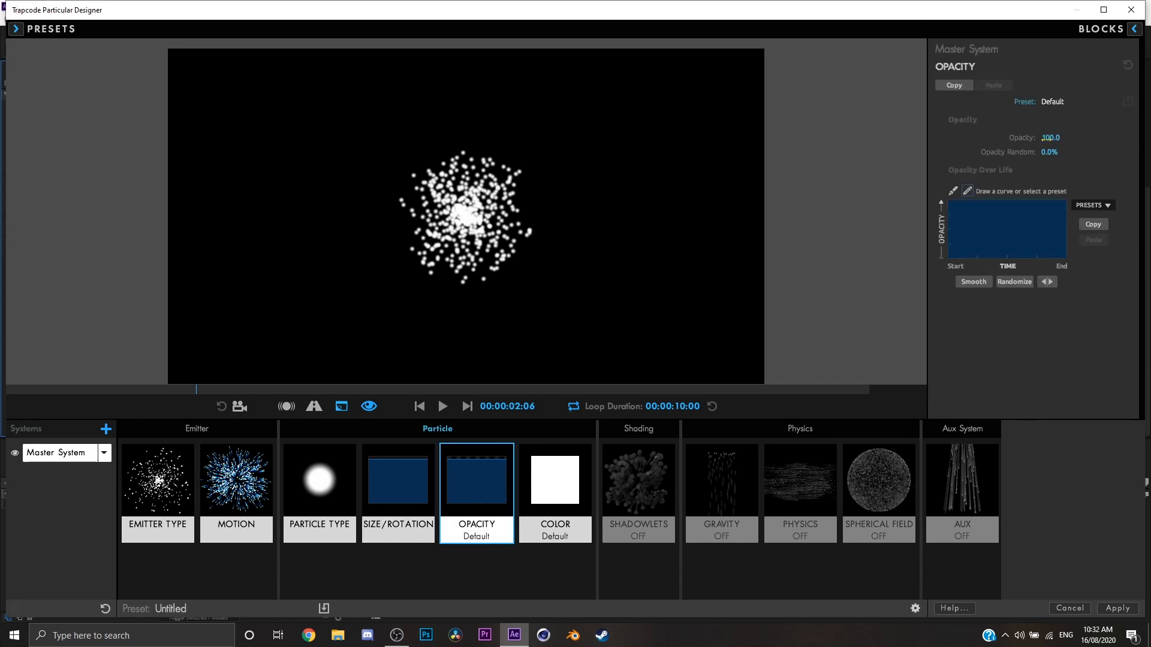
drag(1047, 138, 1104, 155)
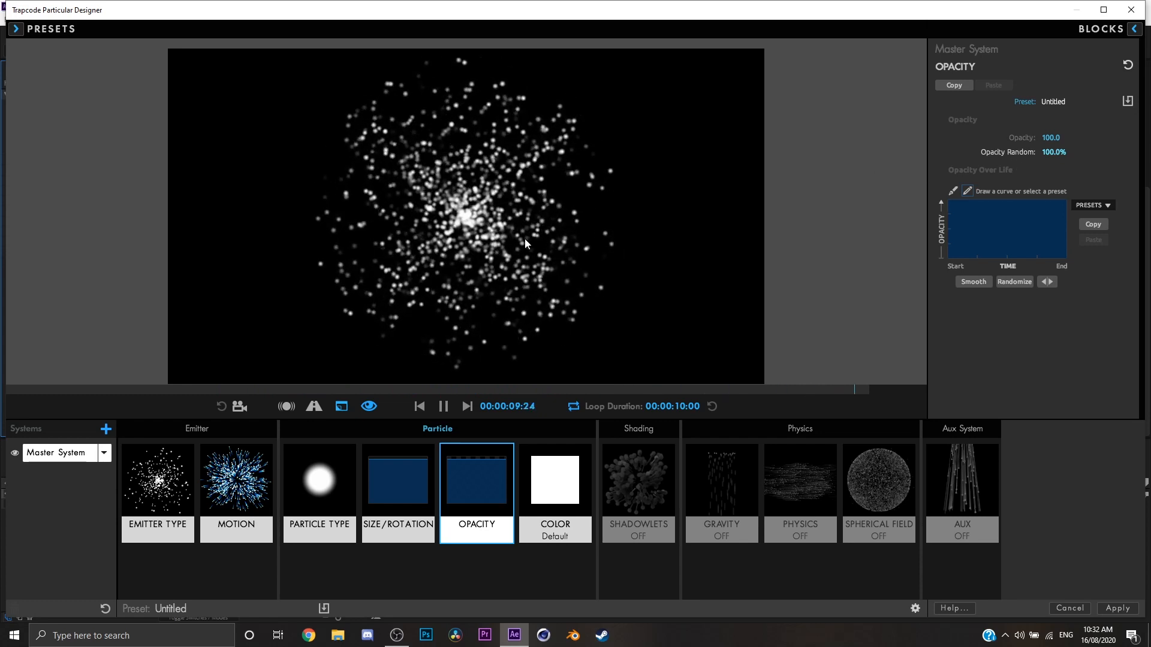
drag(1044, 152, 1065, 168)
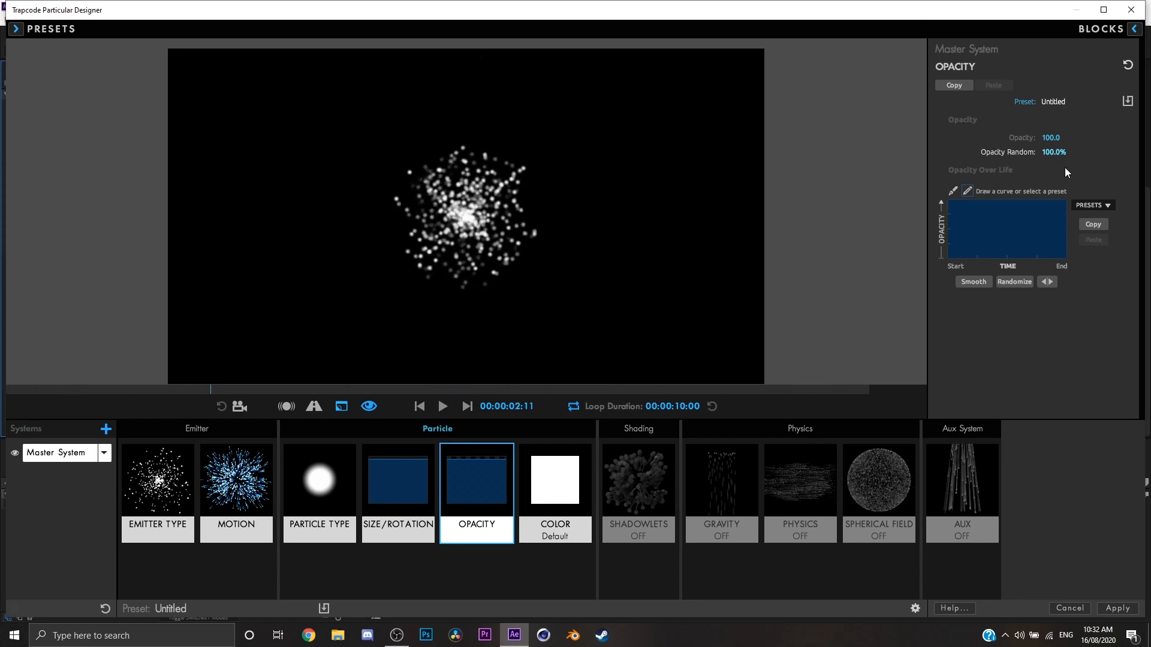
click(1049, 156)
text(0)
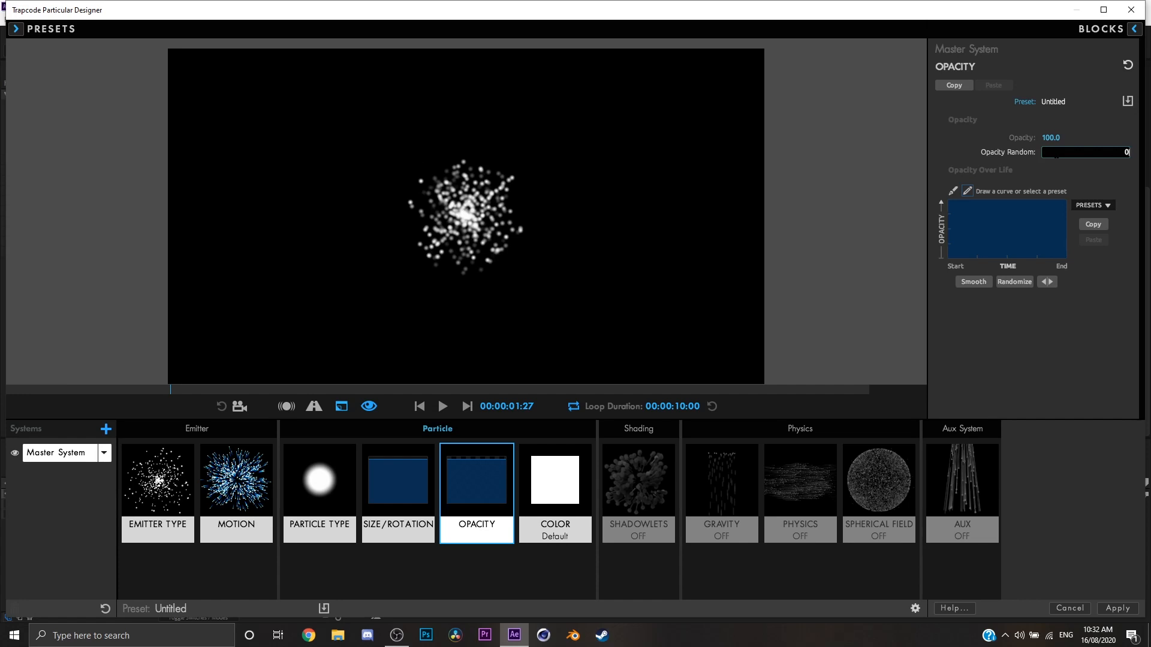
key(Return)
Try the triangular rise-and-fall Opacity Over Life preset in the preview, then restore constant opacity.
click(1091, 205)
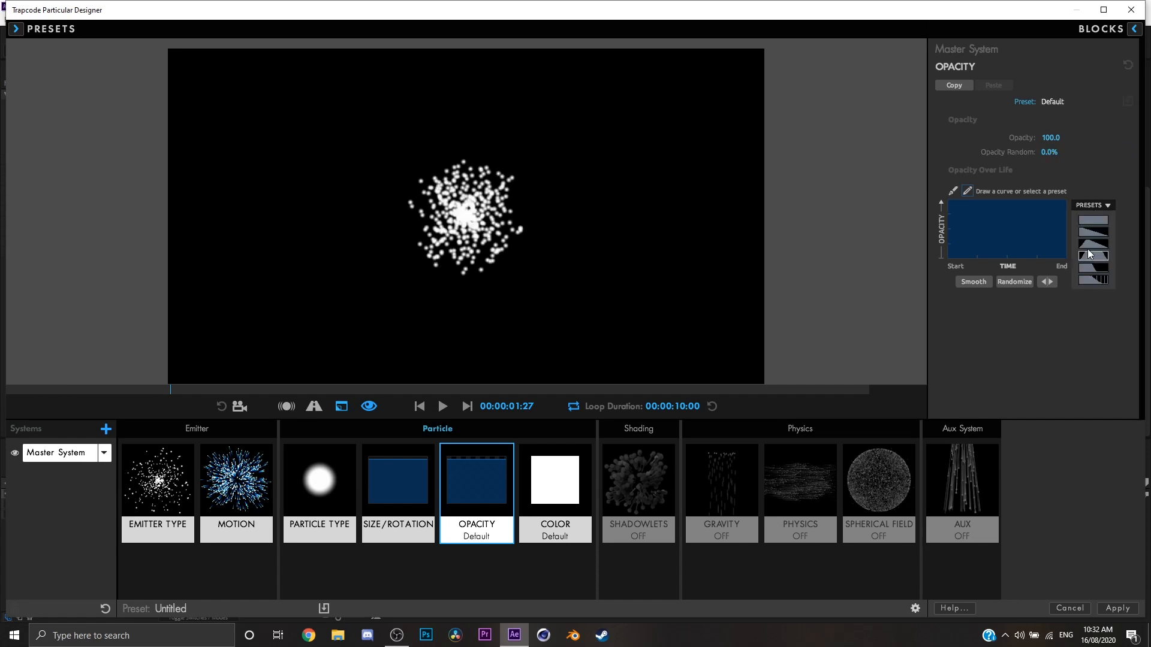
click(1085, 257)
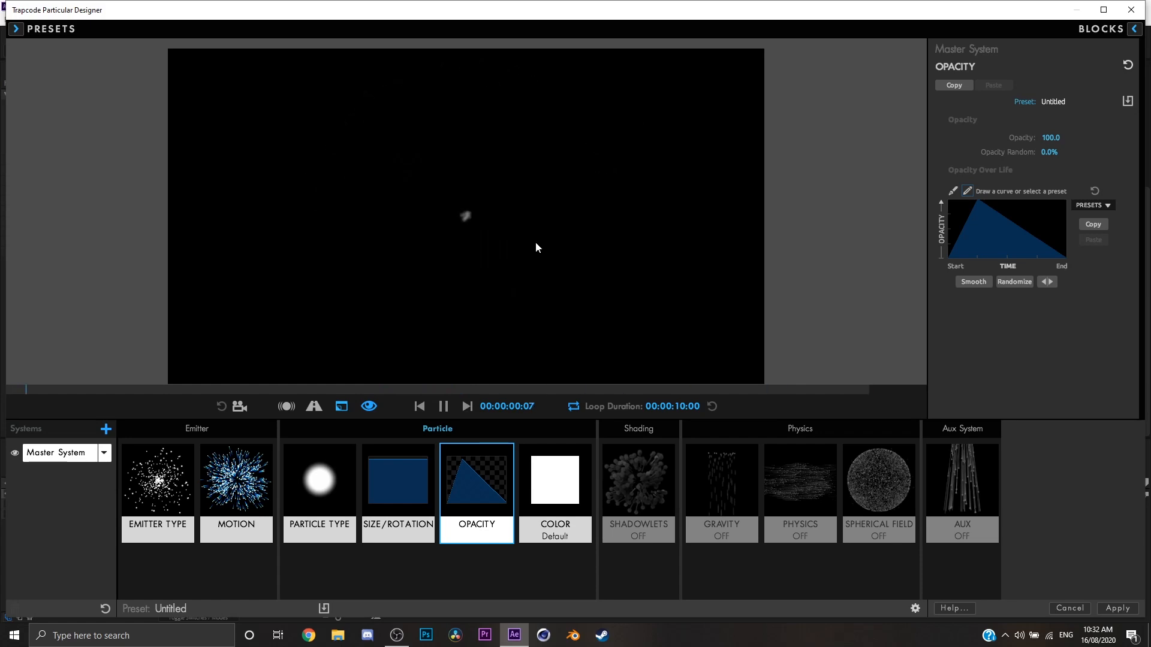
click(1081, 207)
click(1092, 252)
In the Color settings, try light blue and green (RGB 79, 240, 70) as the particle color.
click(545, 482)
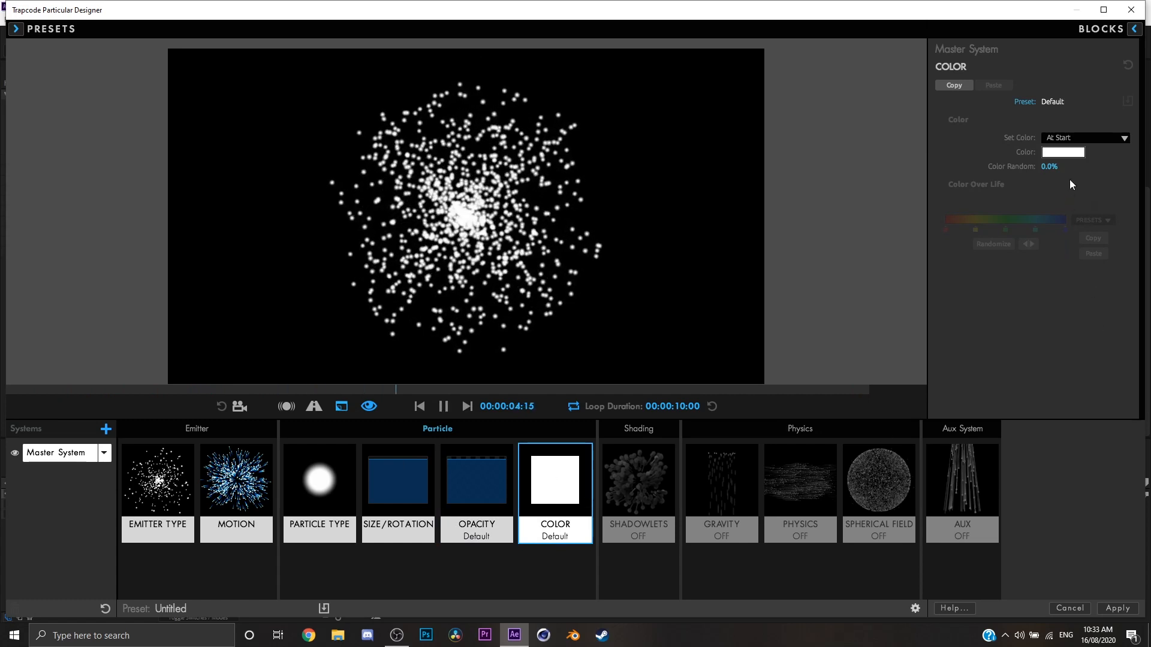
click(1087, 138)
click(1063, 152)
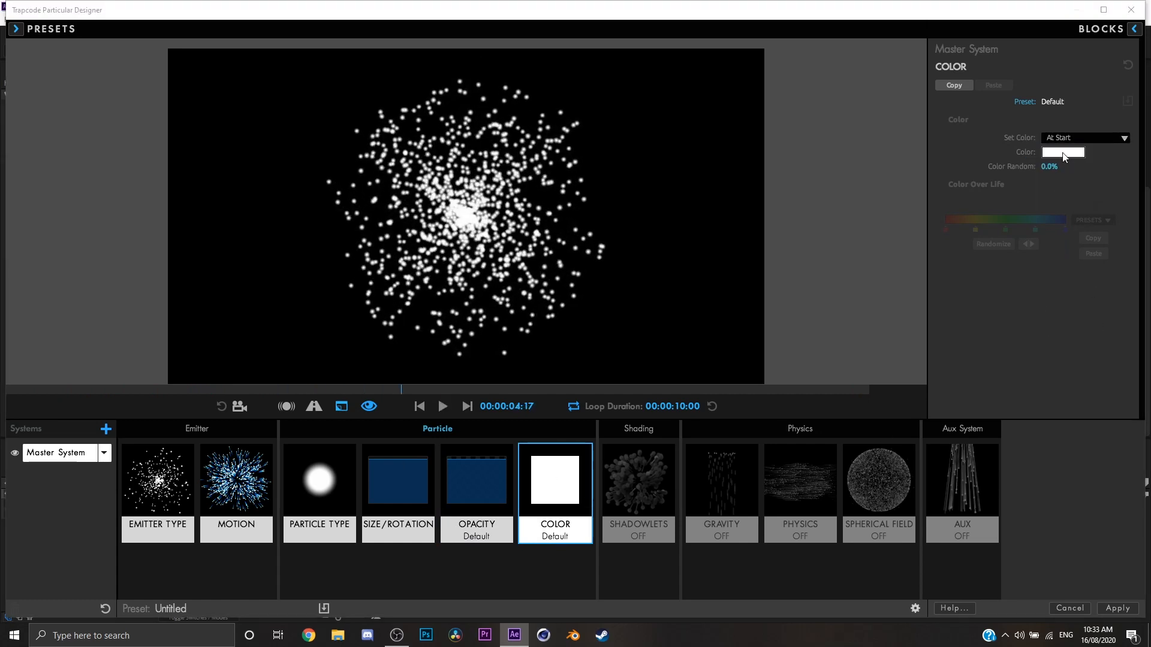
mouse_move(638, 282)
mouse_down()
mouse_move(645, 250)
mouse_move(635, 253)
mouse_up()
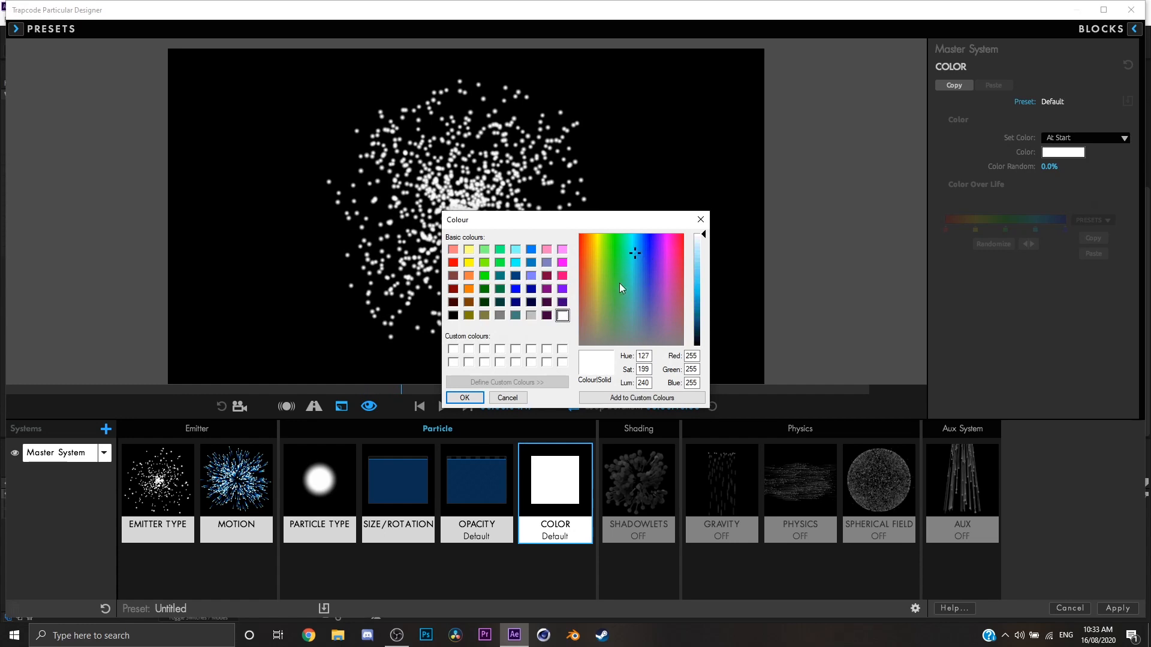
click(698, 255)
click(465, 397)
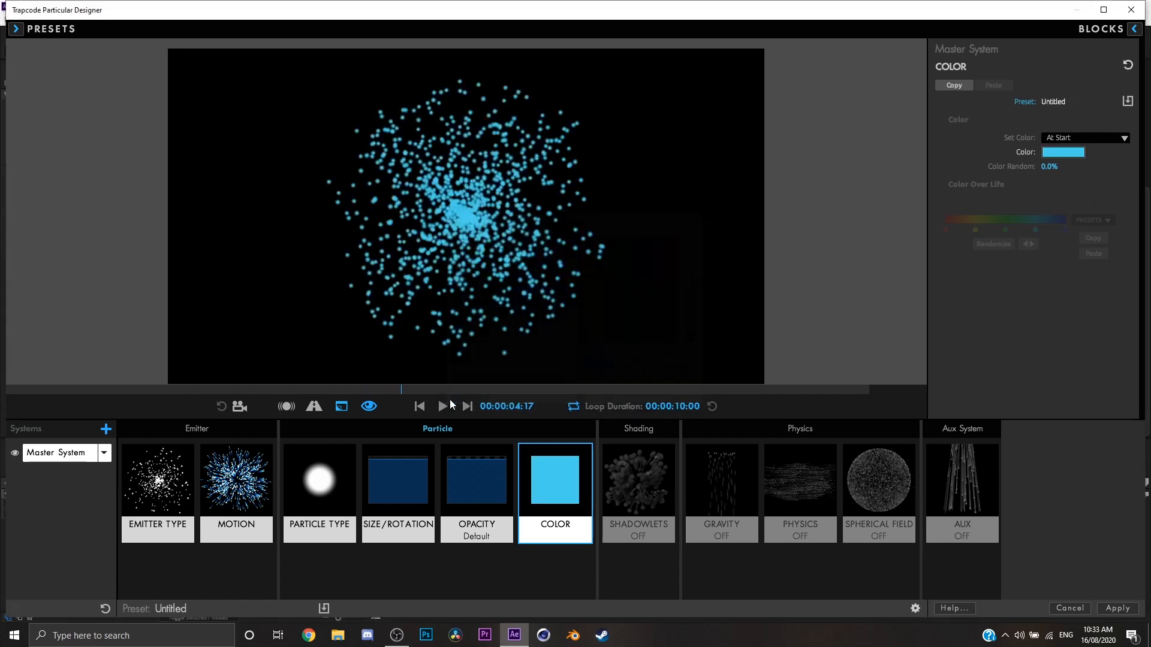
click(1062, 152)
drag(631, 251, 613, 251)
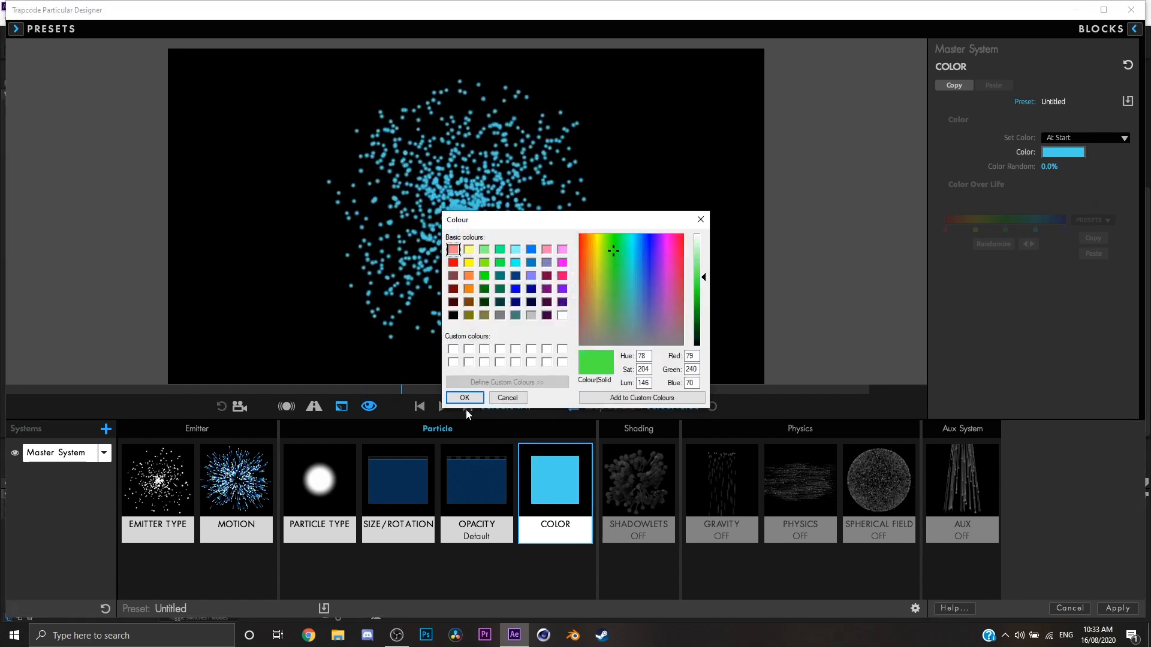
click(459, 401)
Set the particle color to yellow and preview the animation.
click(1079, 152)
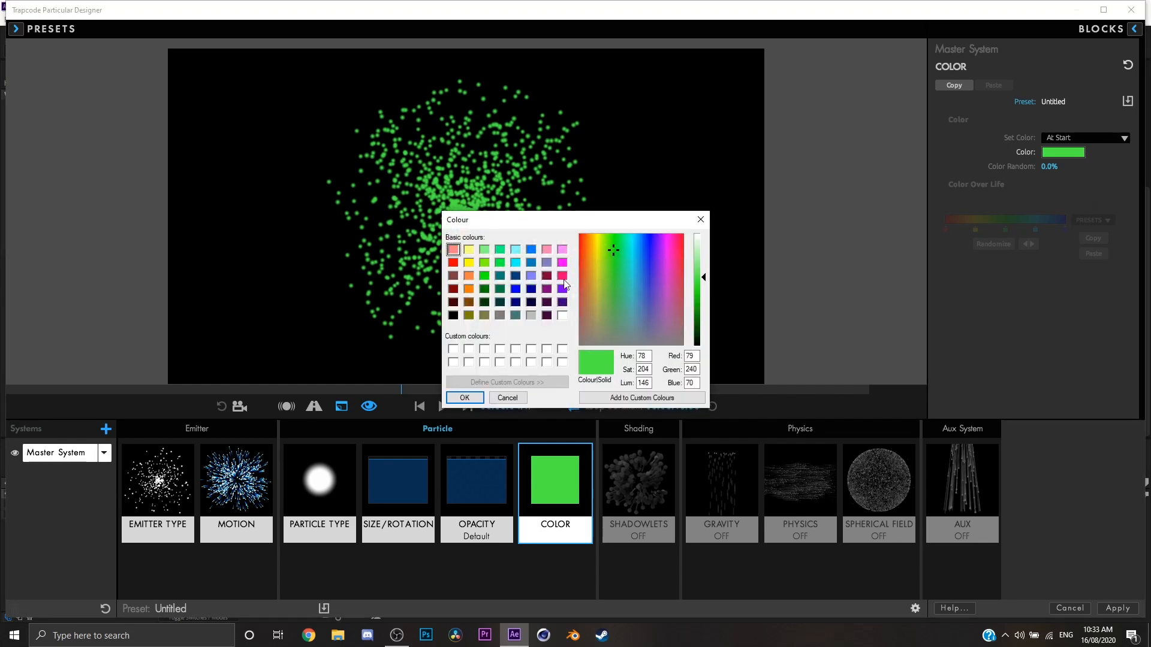
click(602, 261)
click(599, 260)
click(462, 398)
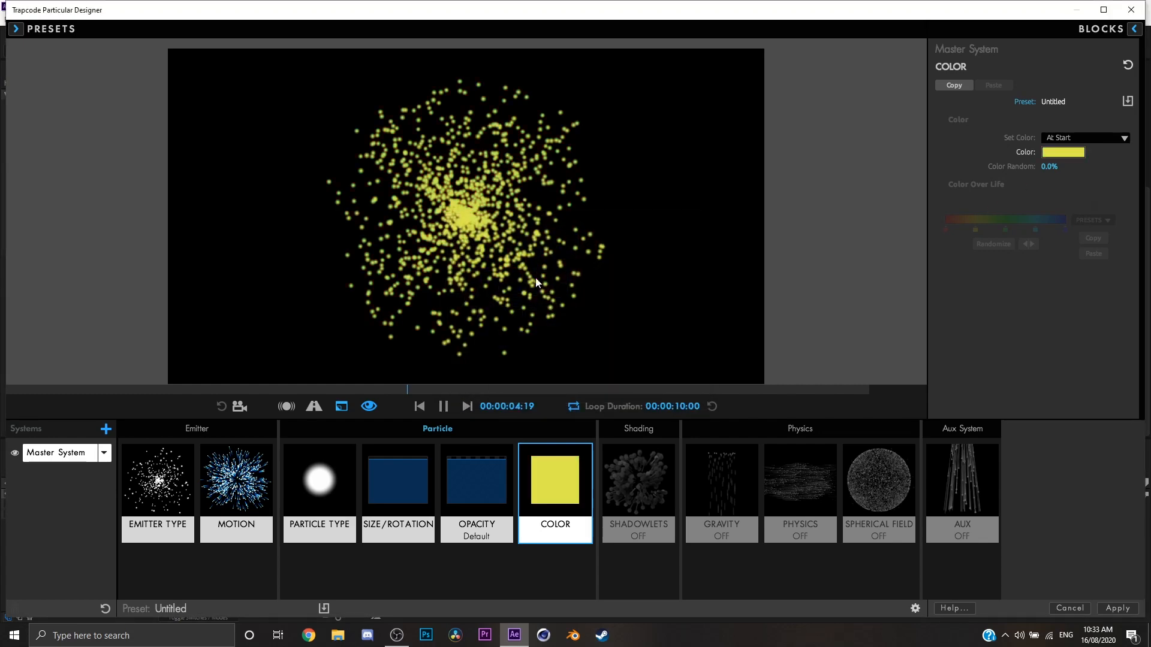
key(space)
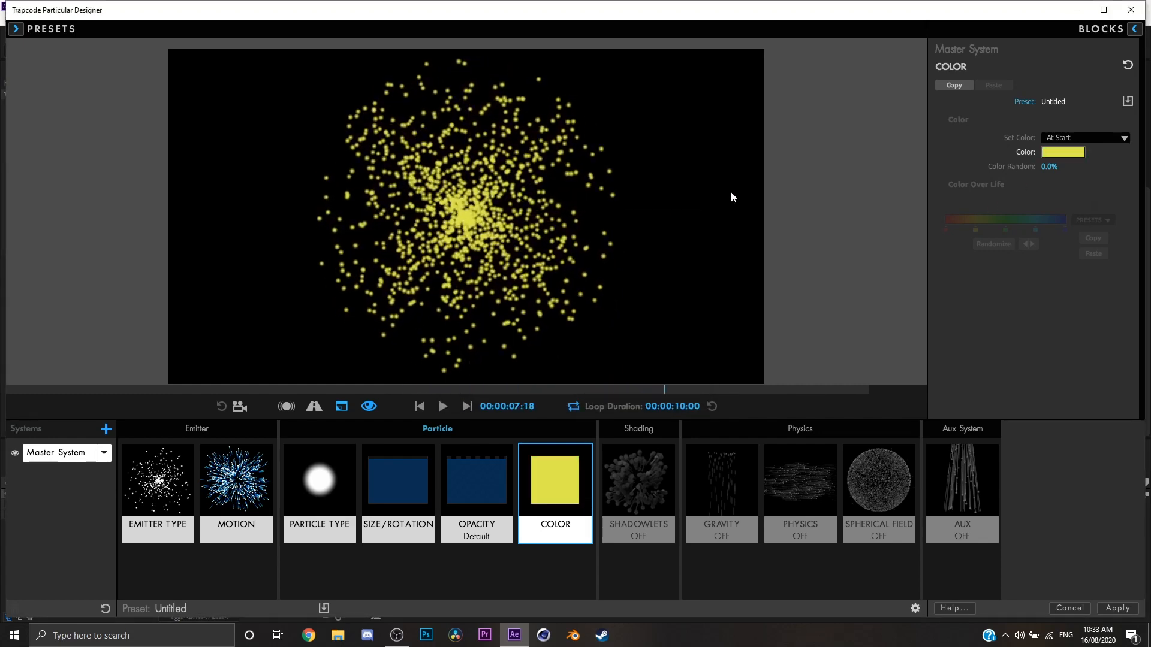
Try 100% Color Random in the preview, then reset it to 0%.
drag(1048, 167, 1048, 170)
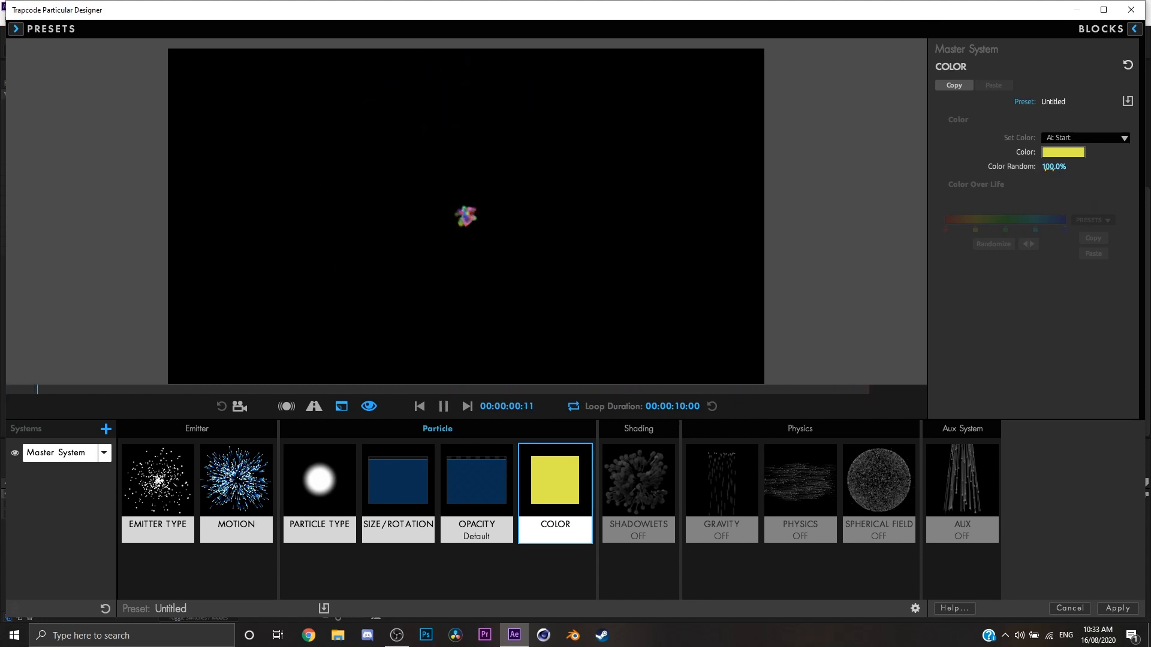
click(1049, 169)
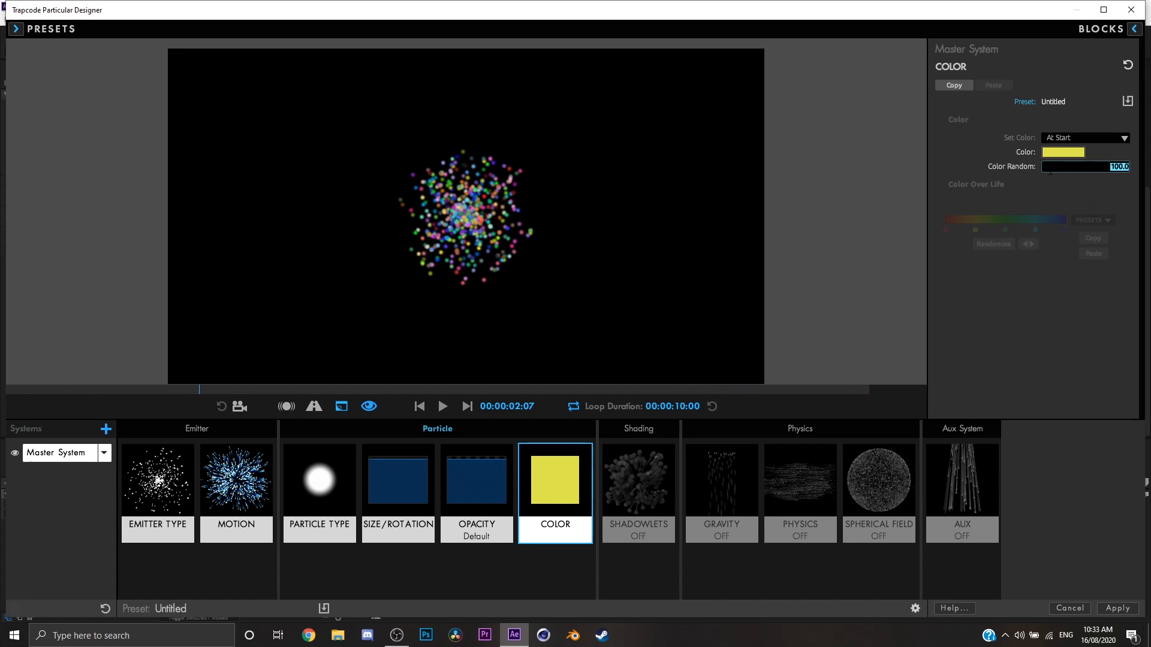
text(0)
key(Return)
Make the particle color change over life and preview the animation with the rainbow gradient.
click(1070, 139)
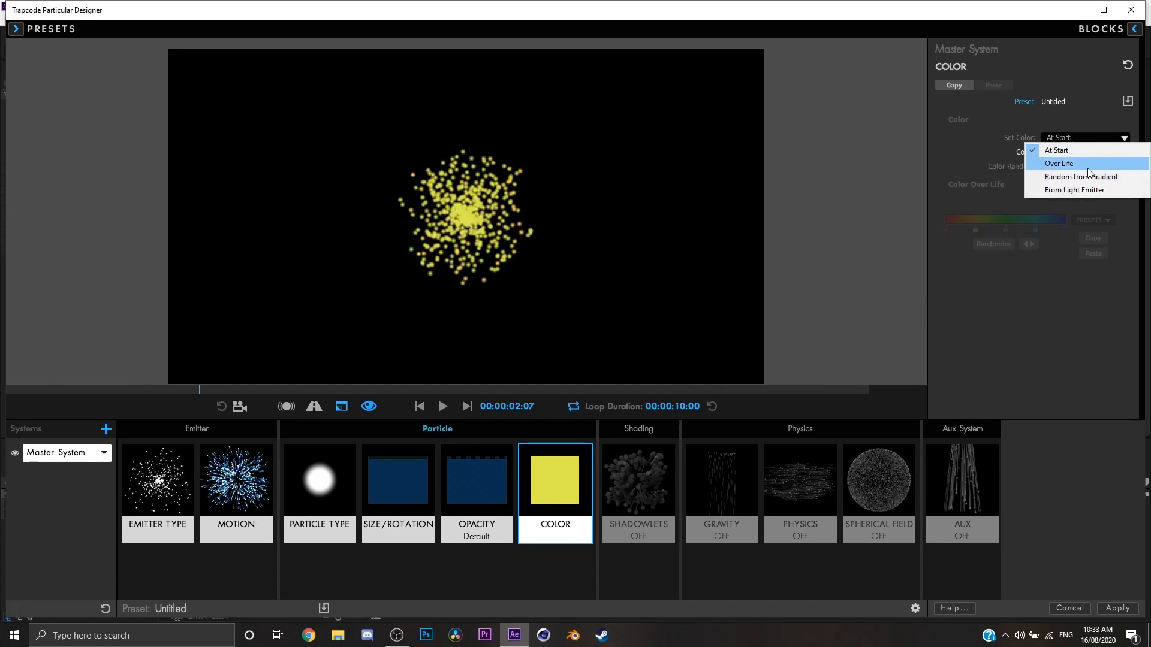
click(1088, 163)
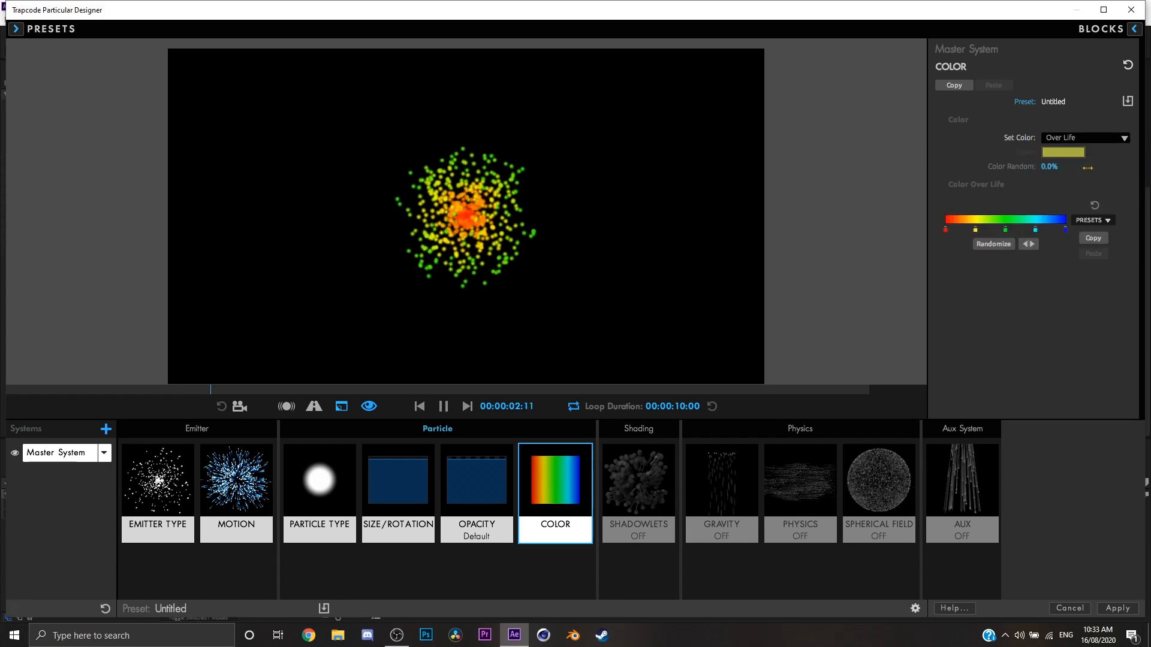
click(1092, 140)
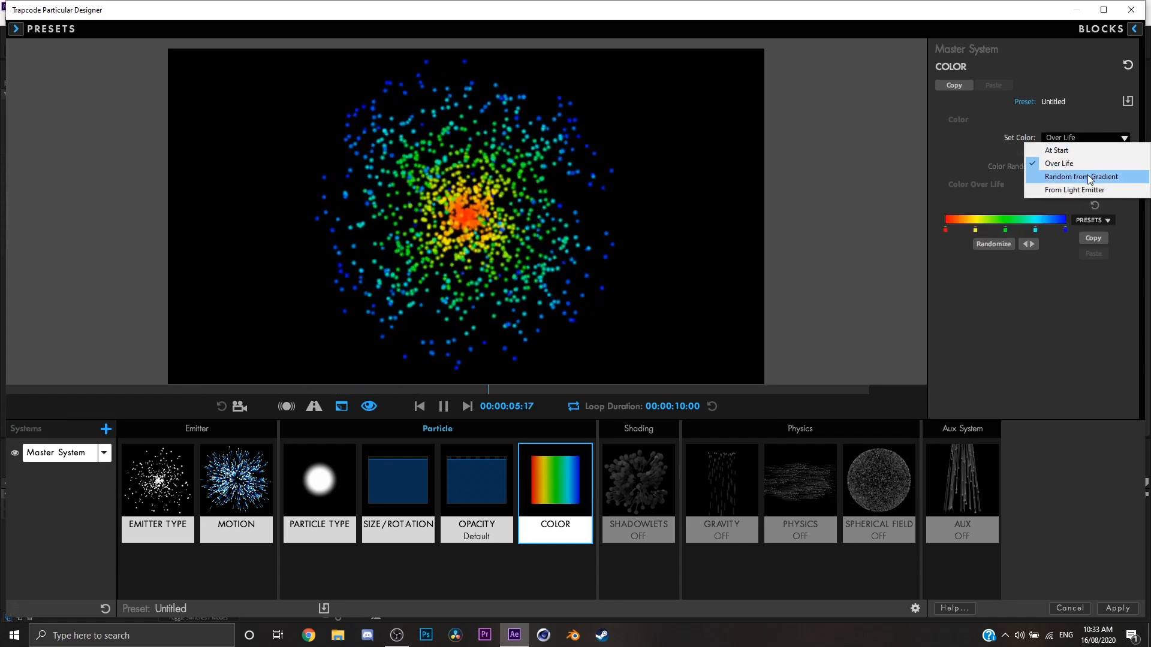
click(964, 258)
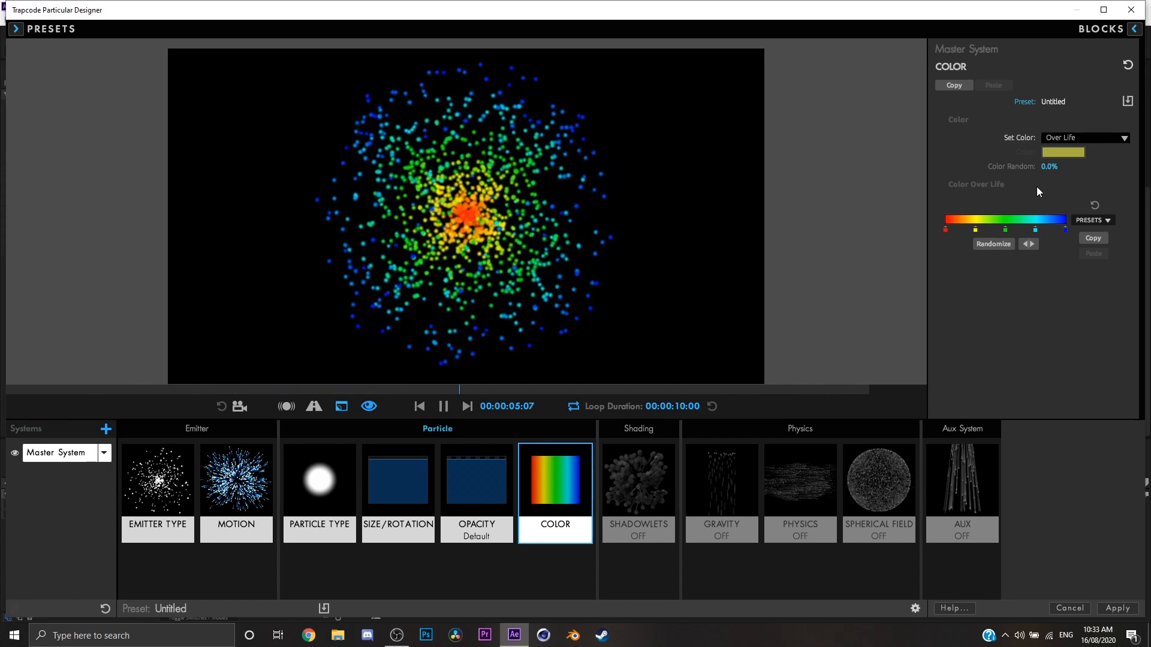
key(space)
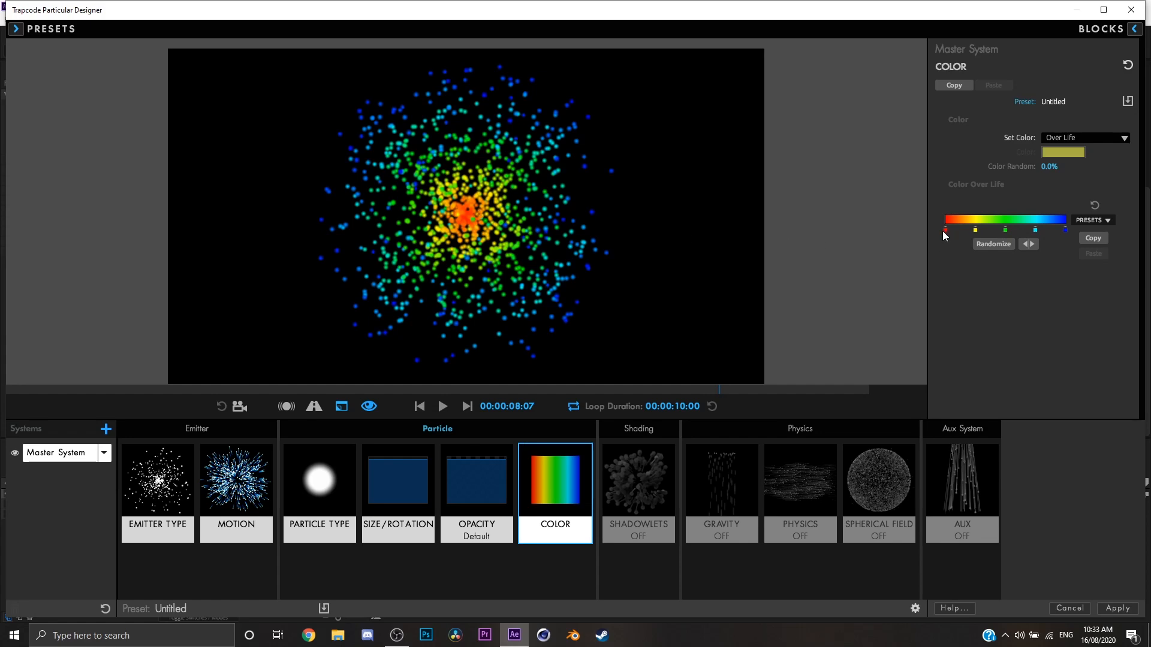
key(space)
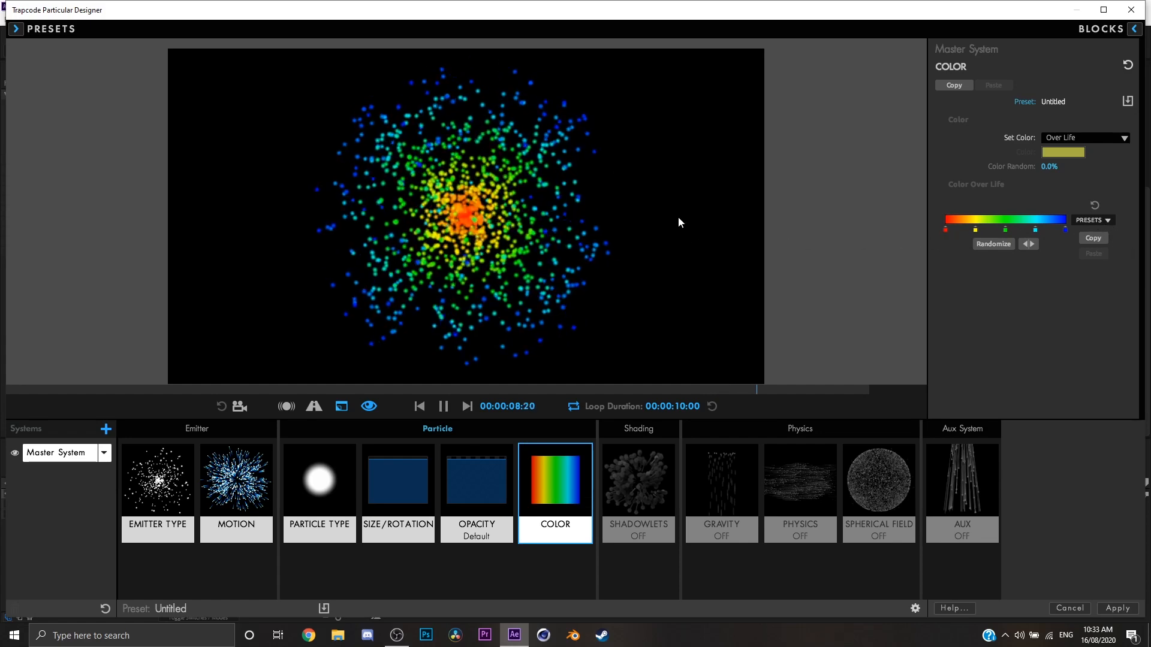
Randomize the Color Over Life gradient three times and try the red-to-violet gradient preset.
click(993, 248)
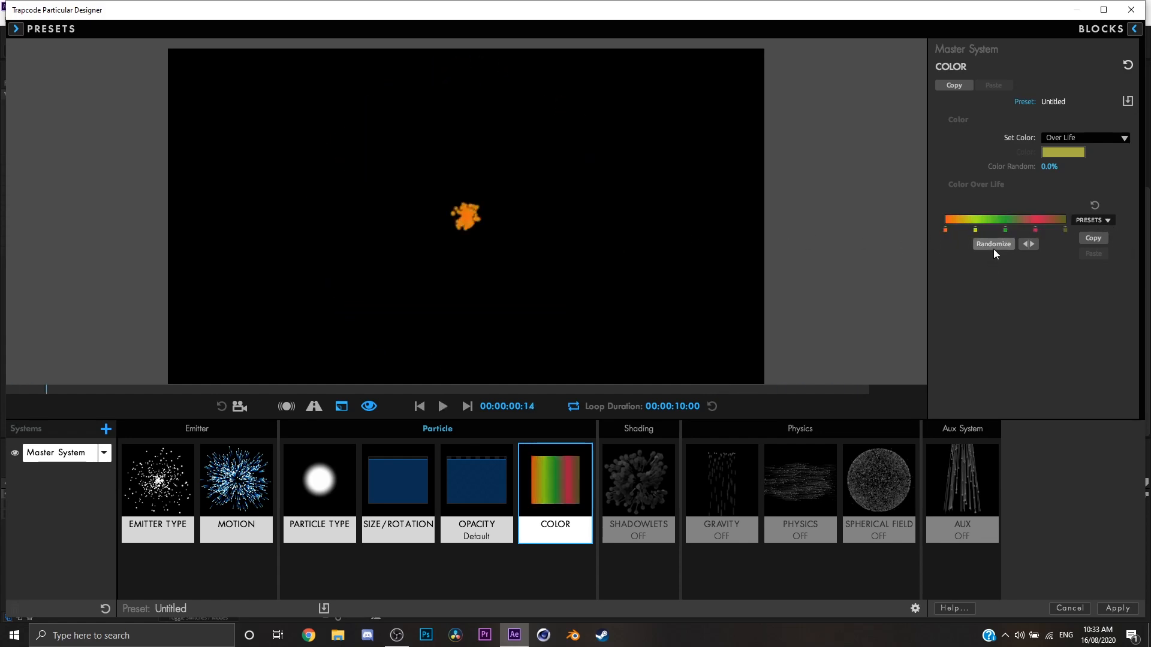
click(994, 244)
click(994, 245)
click(1104, 221)
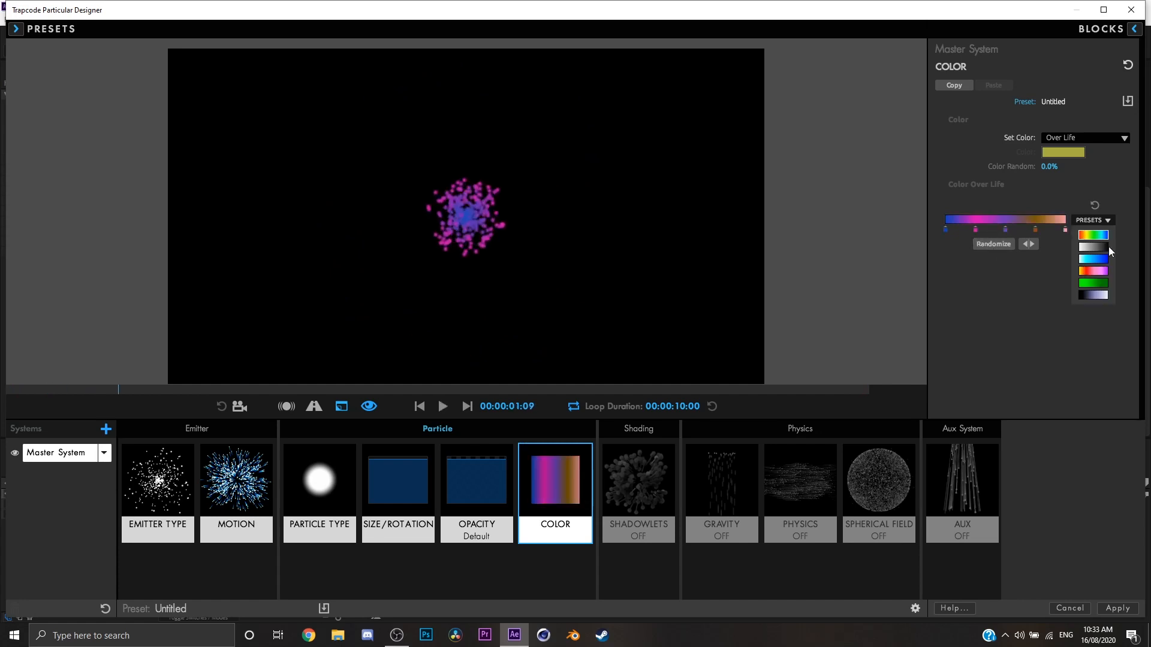
click(1104, 270)
Try further randomized Color Over Life gradients in the preview, shifting the intermediate color stops before the last randomization.
click(983, 247)
click(983, 247)
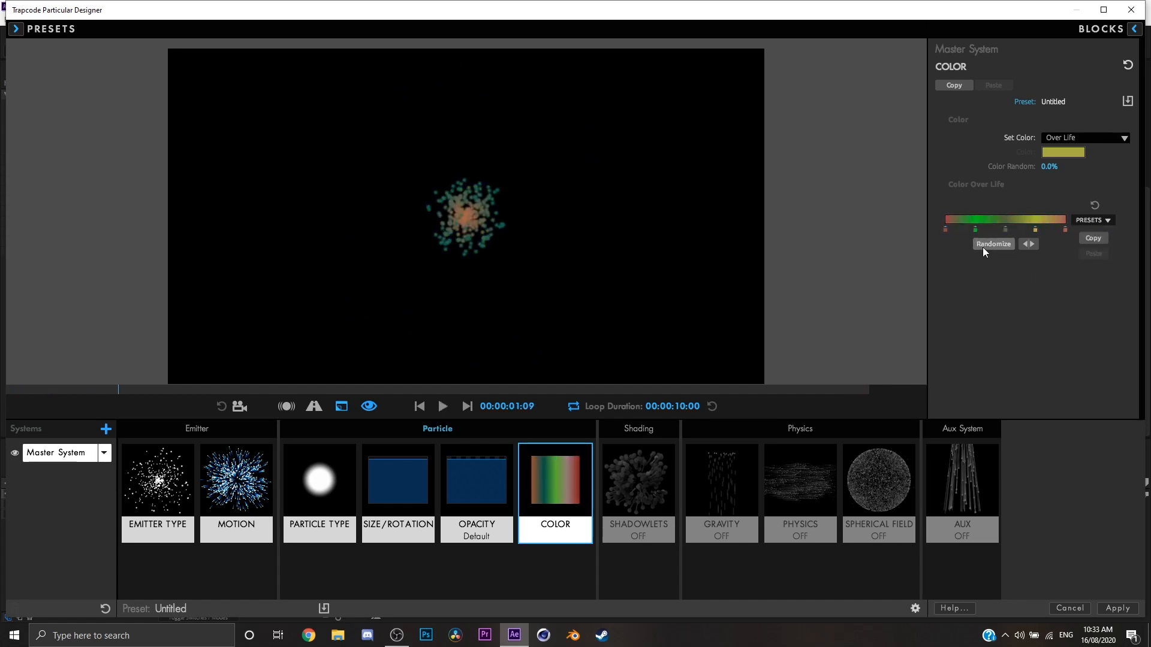
click(983, 247)
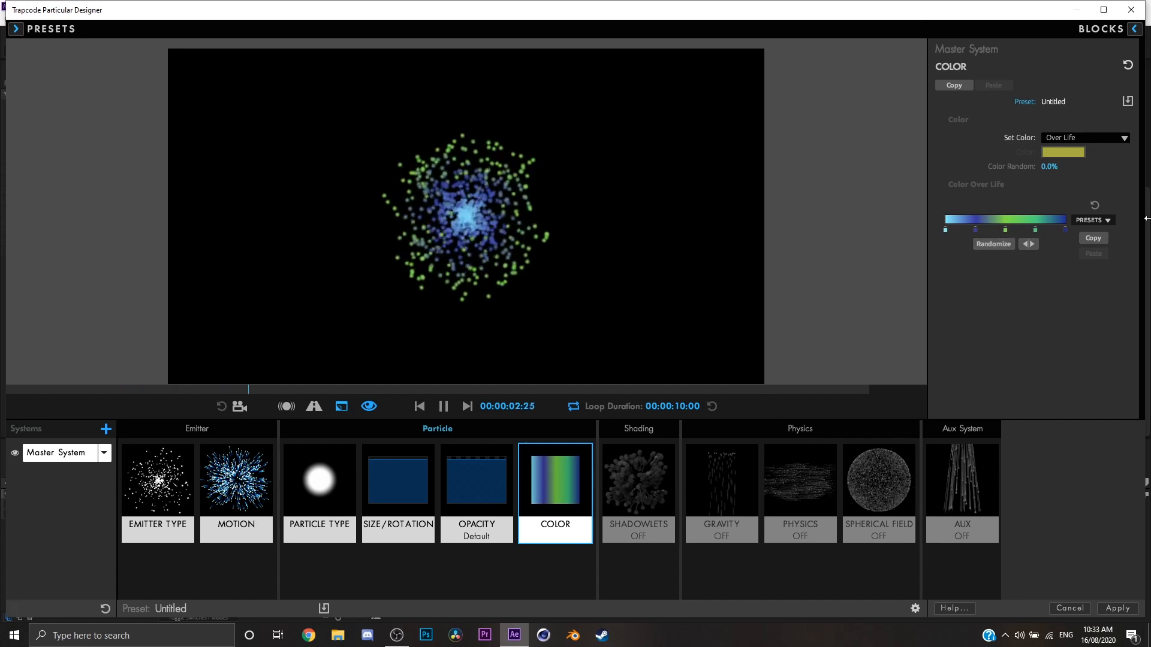
double_click(946, 229)
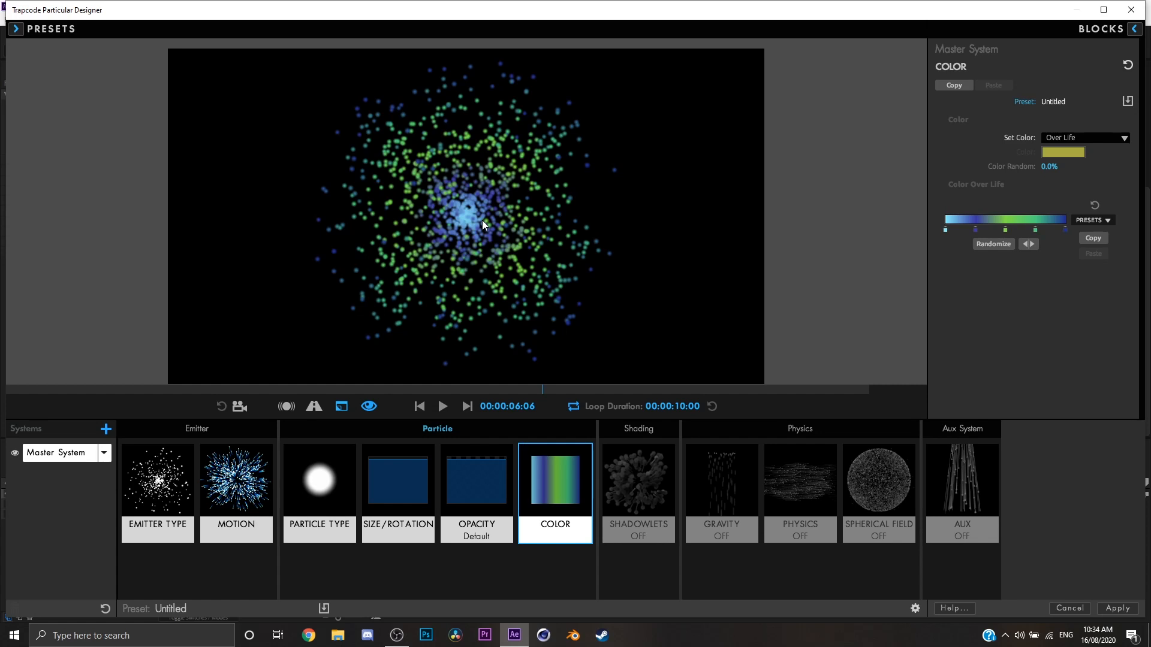
key(space)
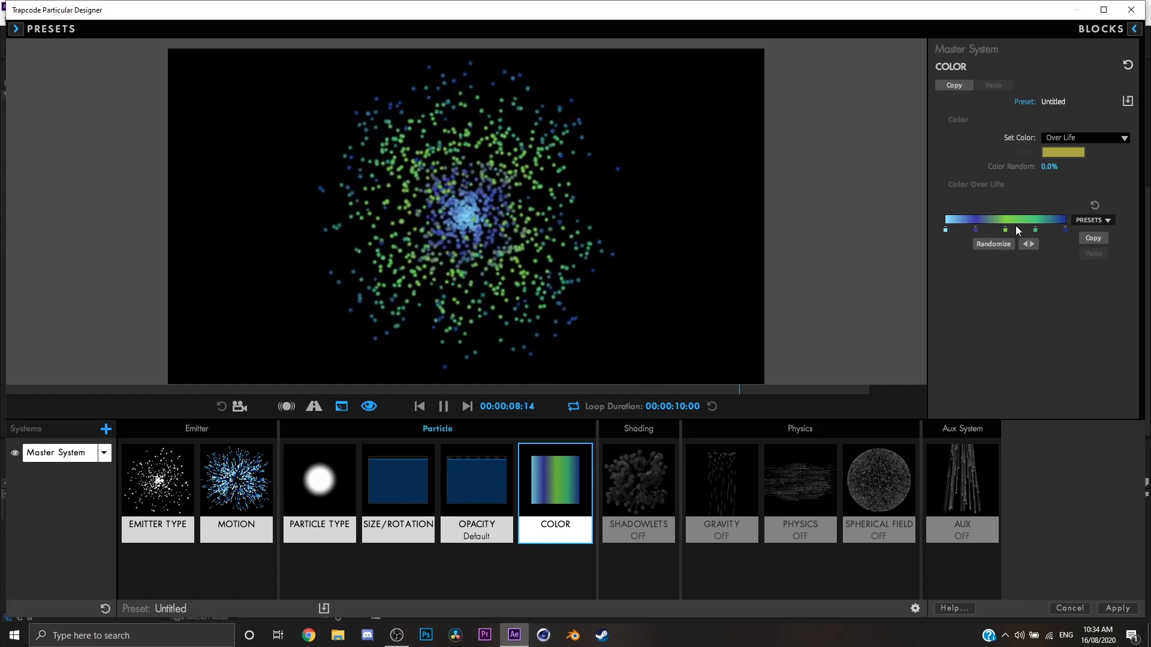
drag(975, 230, 1008, 228)
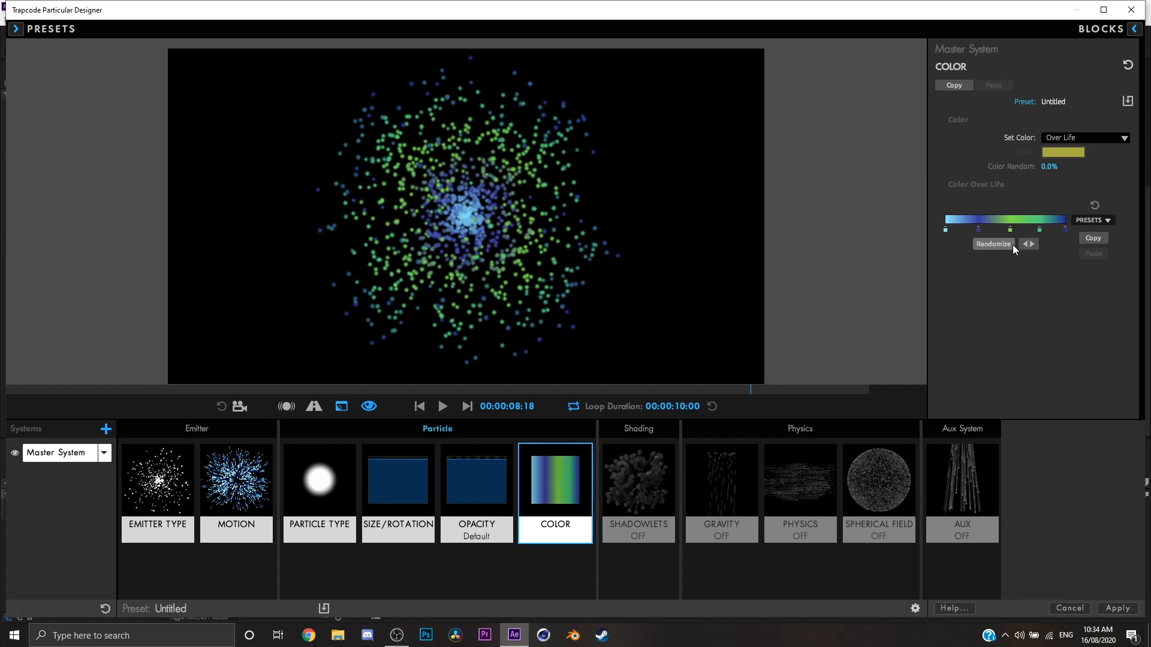
click(1012, 245)
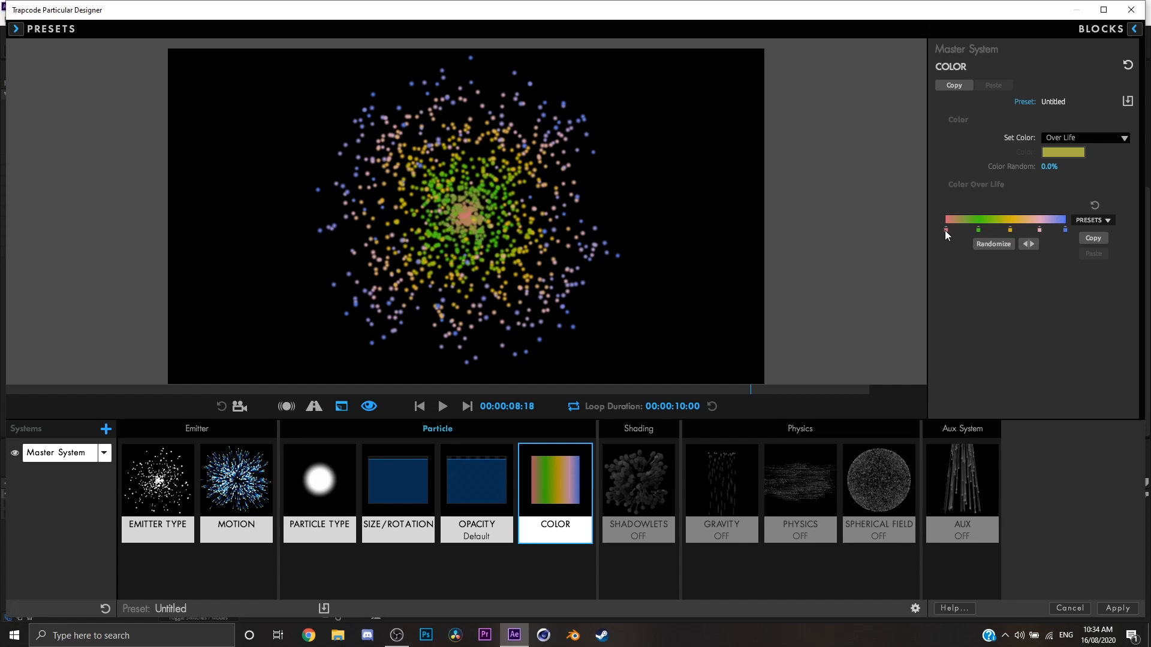
Remove the first three color stops from the Color Over Life gradient and add a new stop near its middle.
drag(978, 232, 975, 336)
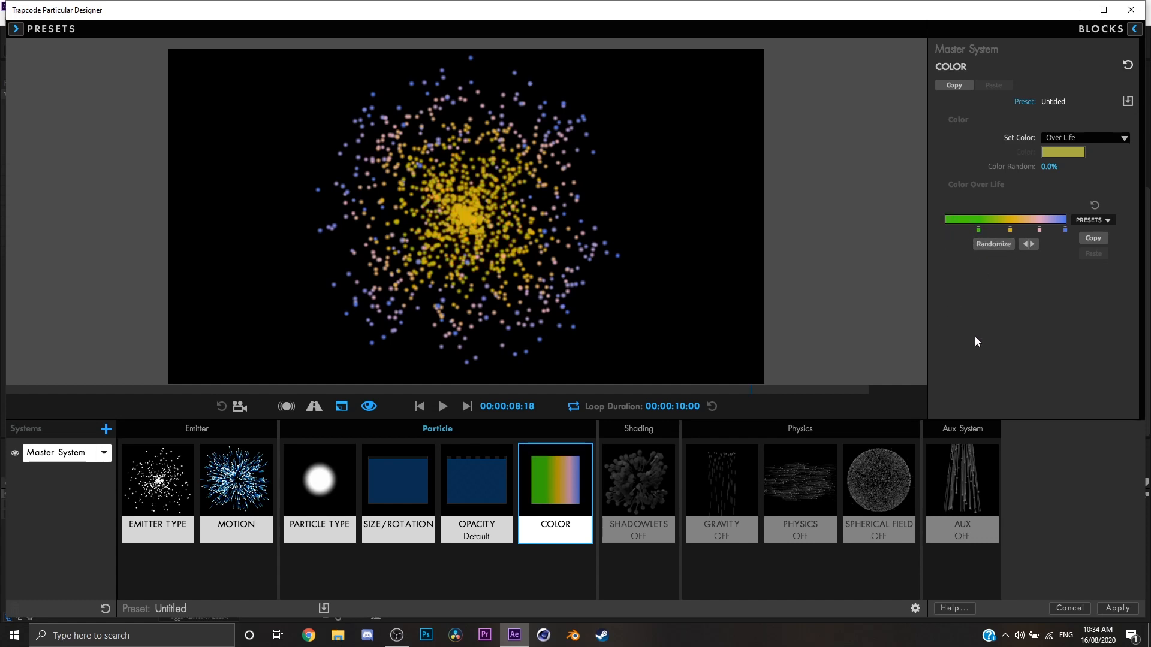
drag(1010, 230, 1015, 387)
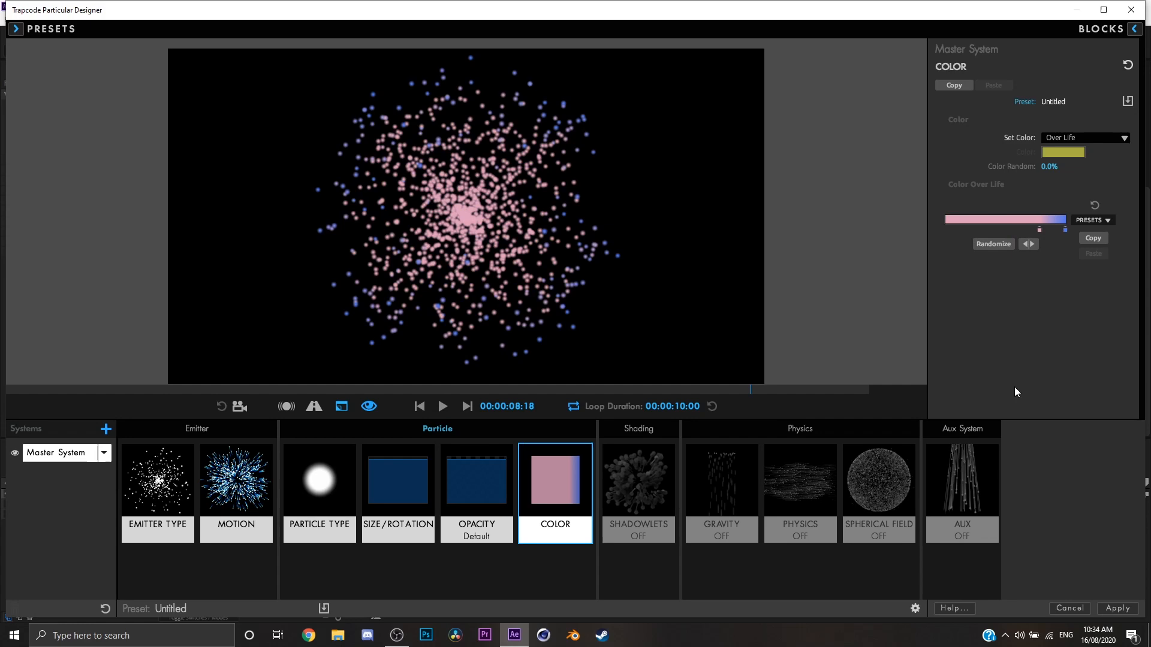
double_click(1000, 220)
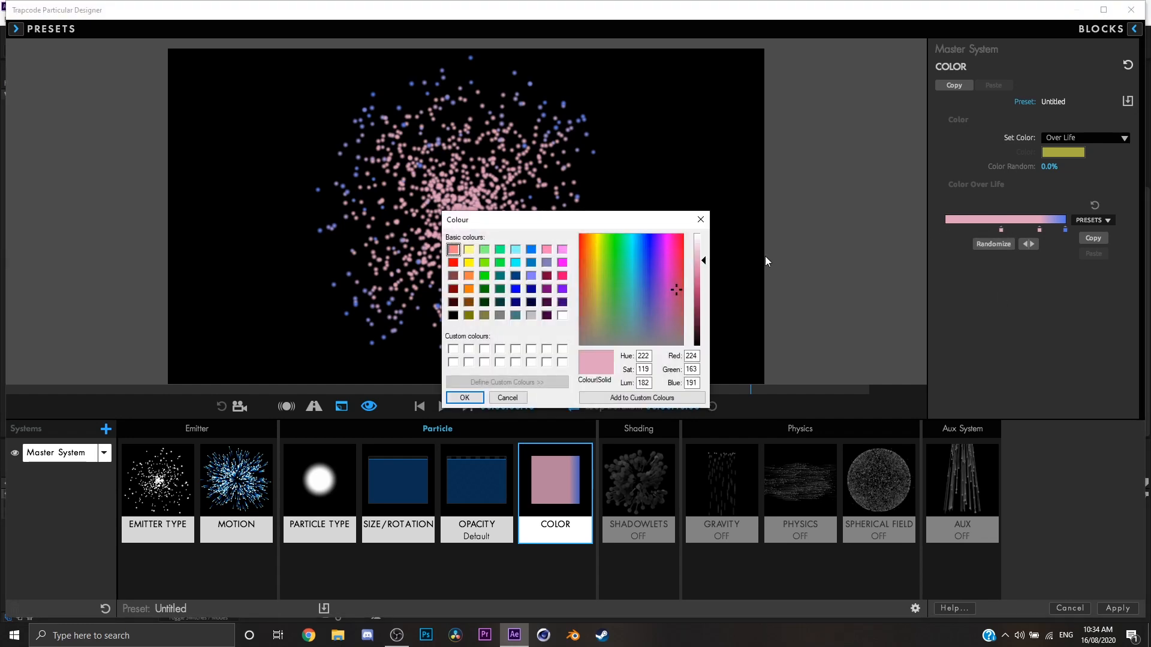
click(704, 225)
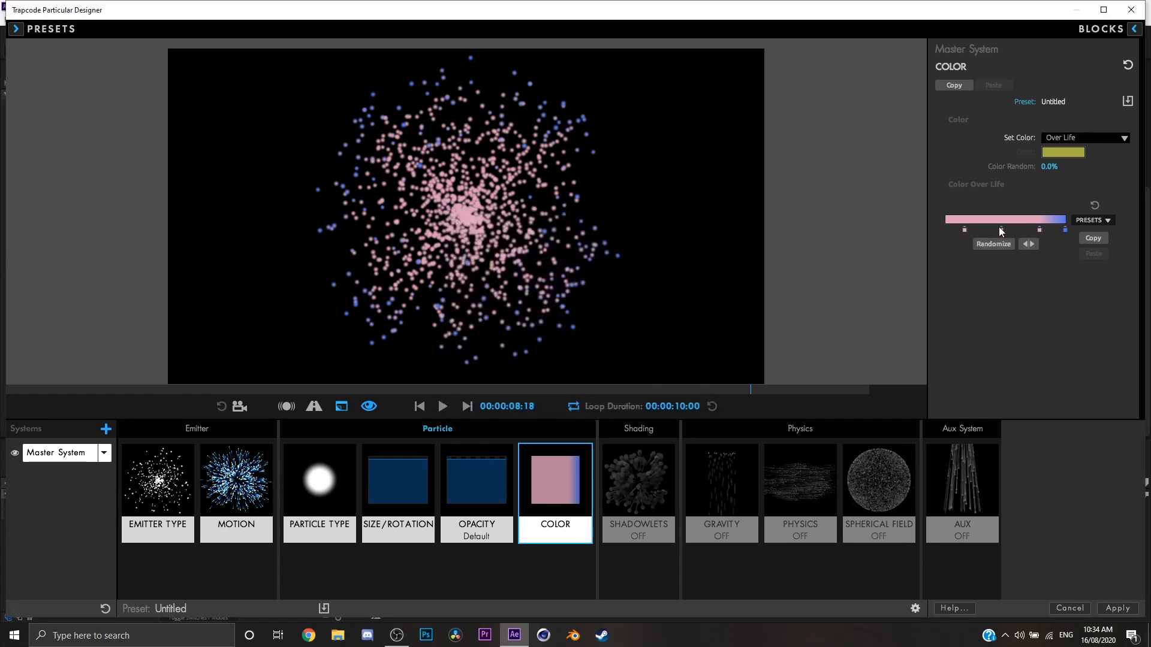
Add a color stop near the start of the gradient and make it light red.
double_click(964, 230)
drag(670, 270, 579, 234)
click(468, 398)
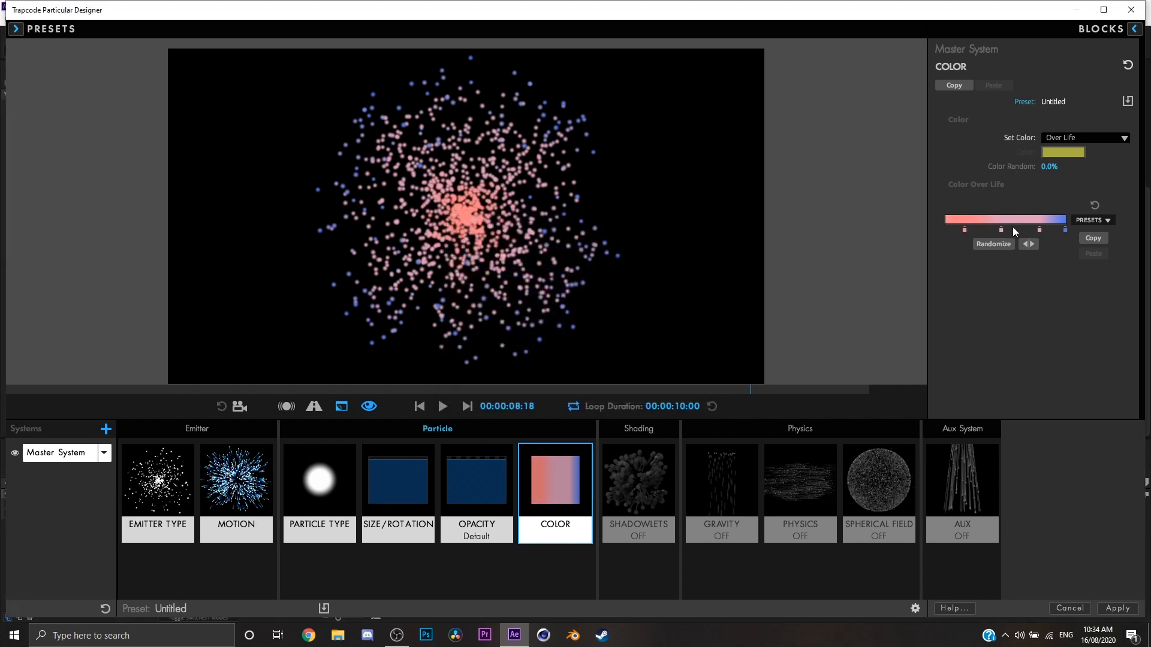
Remove the two intermediate color stops, then set the stop at the gradient's start to bright red (RGB 255, 23, 29).
drag(1039, 230, 966, 246)
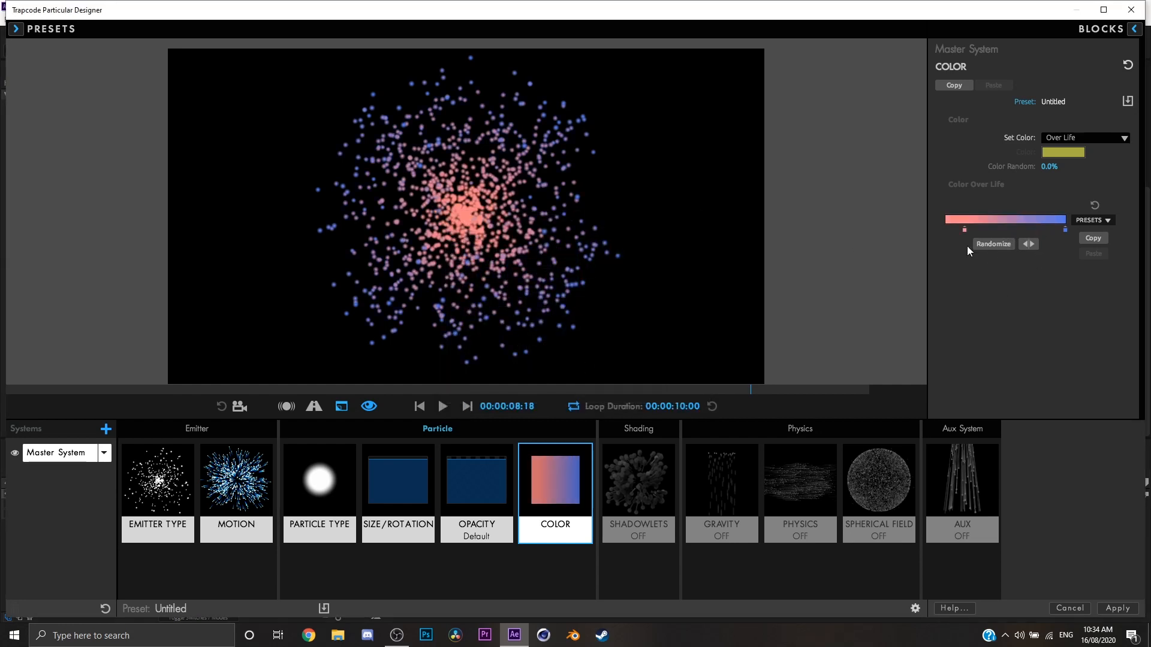
double_click(946, 230)
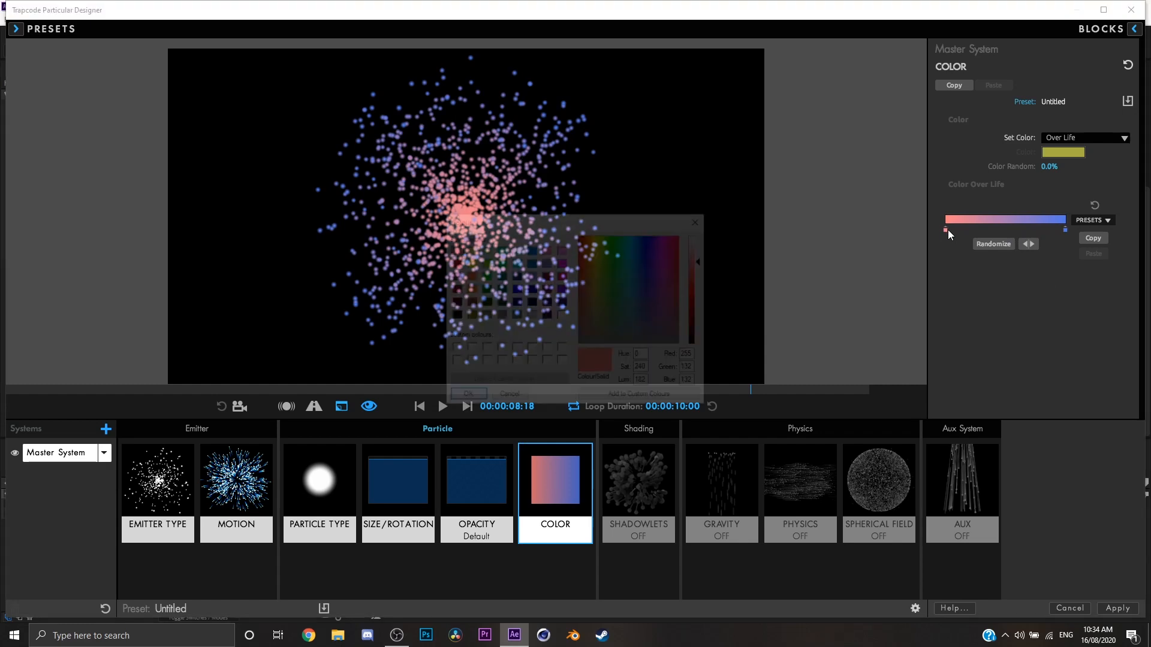
drag(701, 324, 707, 292)
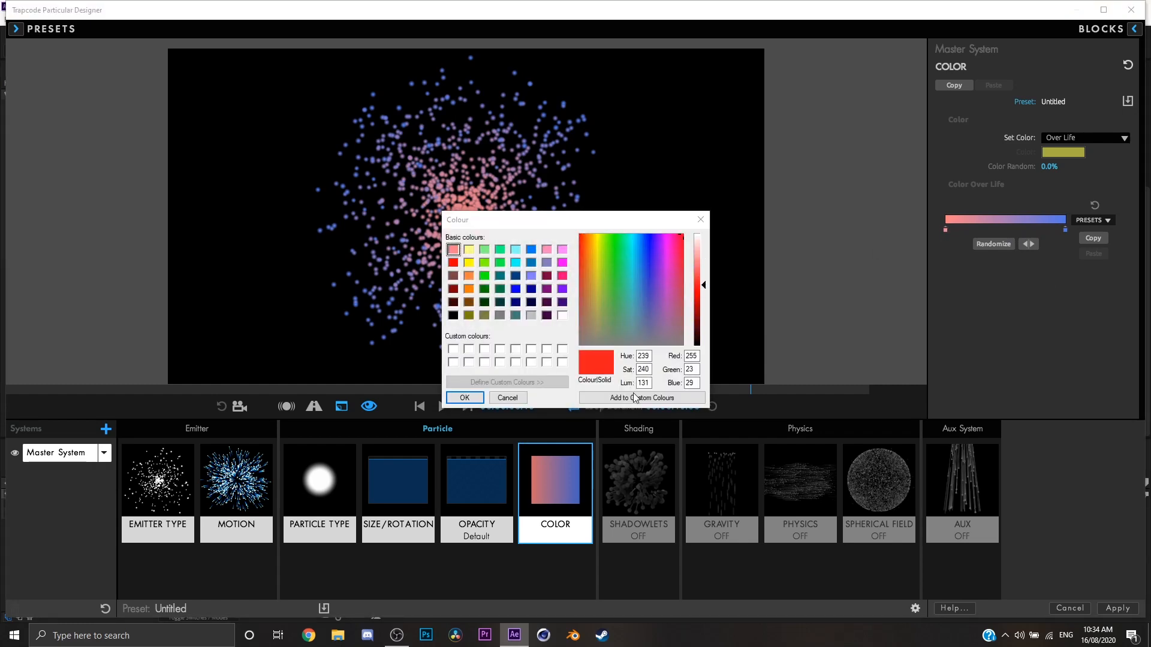
click(467, 398)
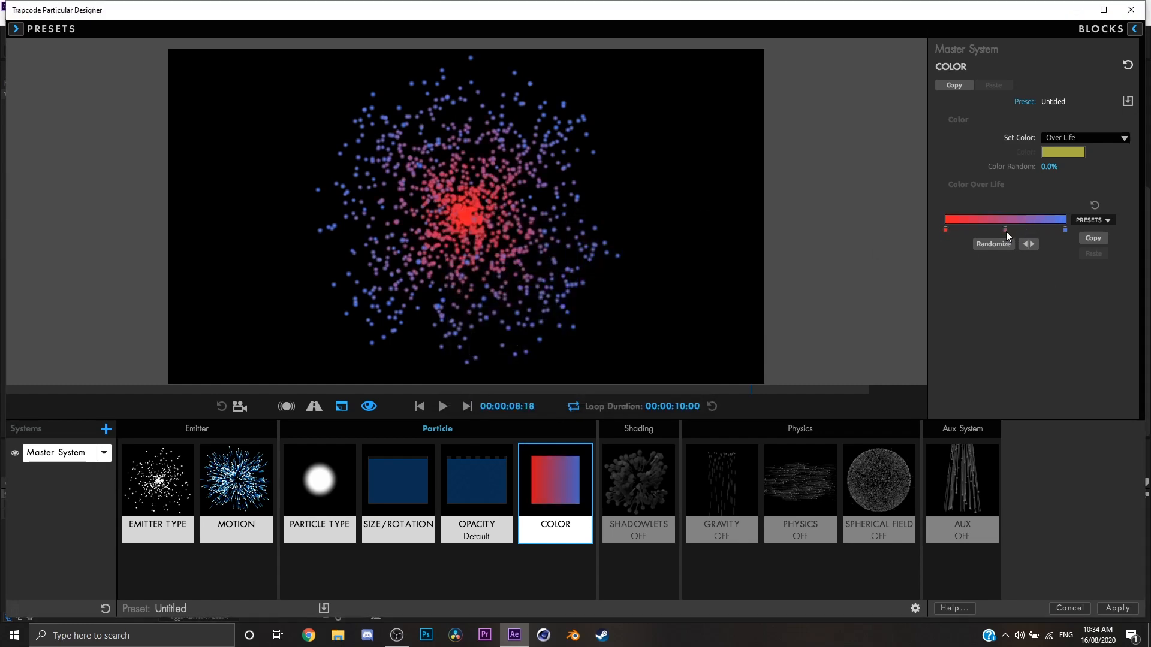
Add a color stop at the middle of the gradient and set it to orange (RGB 238, 170, 45).
double_click(1005, 230)
drag(606, 243, 591, 250)
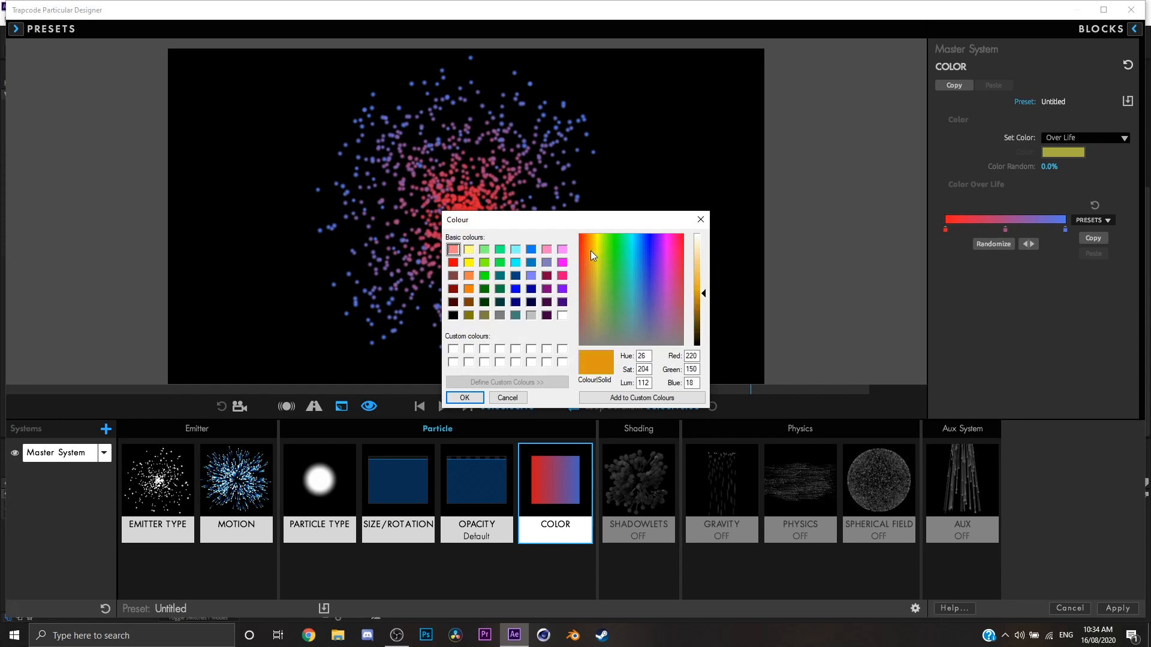
drag(701, 293, 702, 284)
click(465, 399)
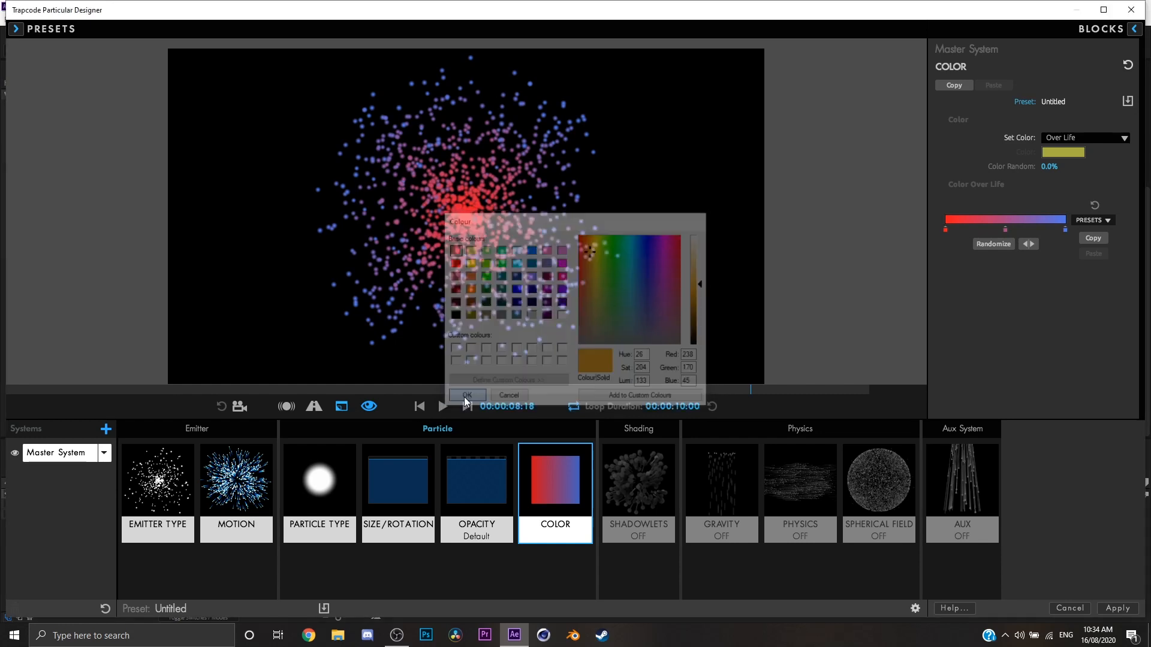
Set the gradient's end stop to white and preview the red-orange-white animation.
double_click(1065, 231)
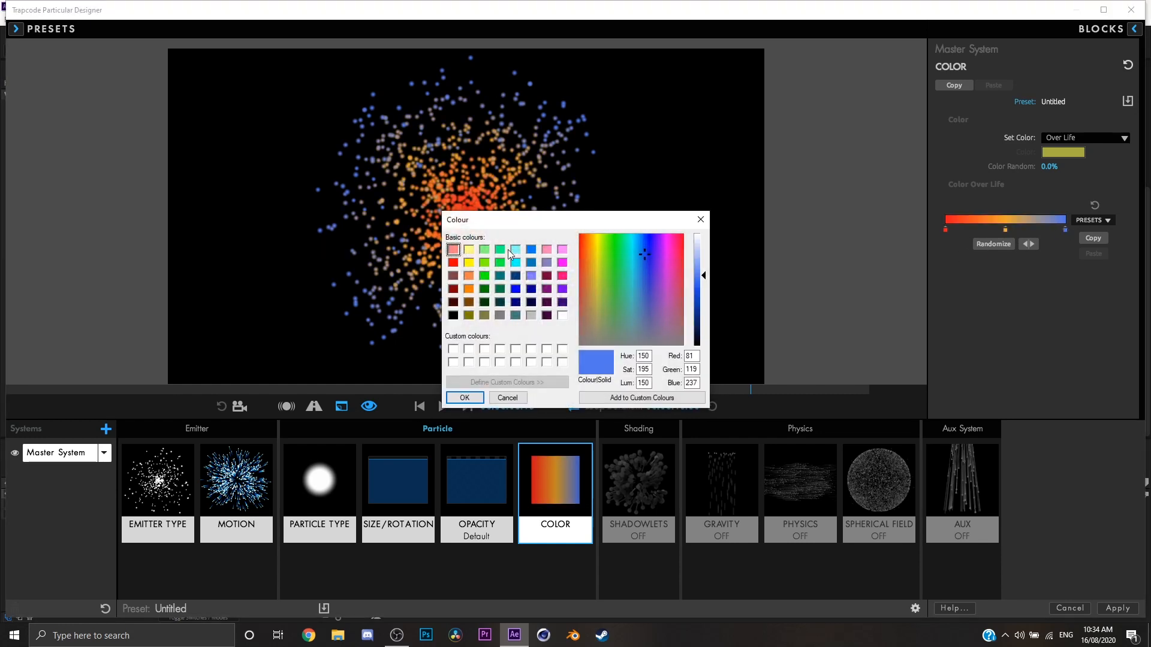
drag(617, 242, 597, 238)
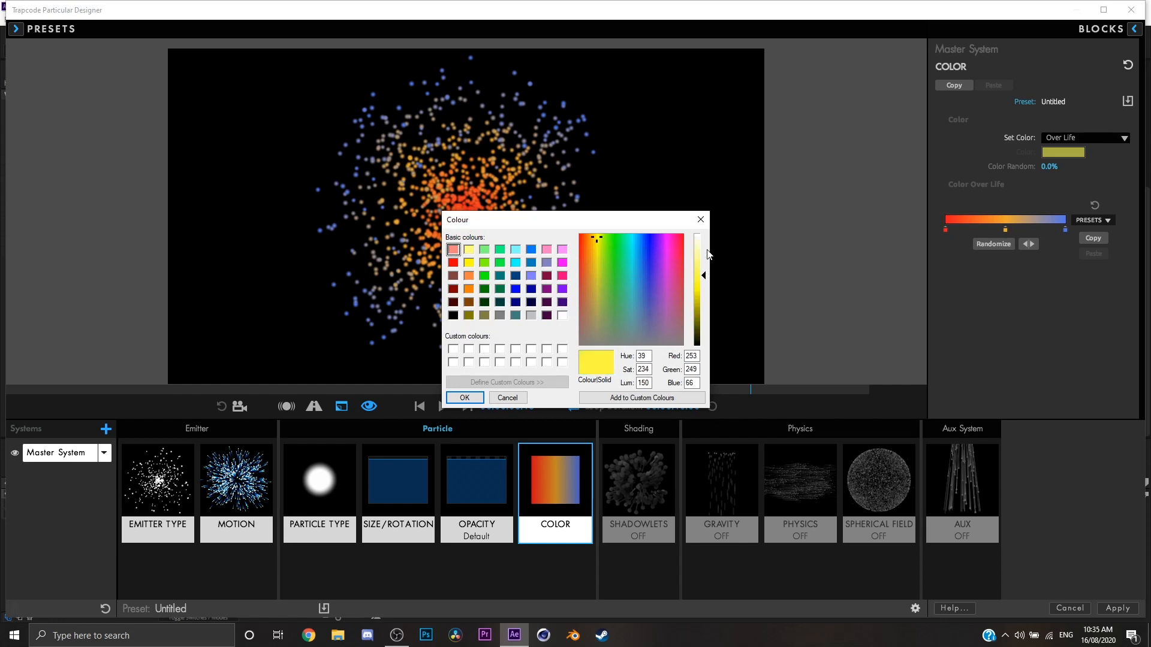
drag(704, 276, 701, 233)
click(464, 395)
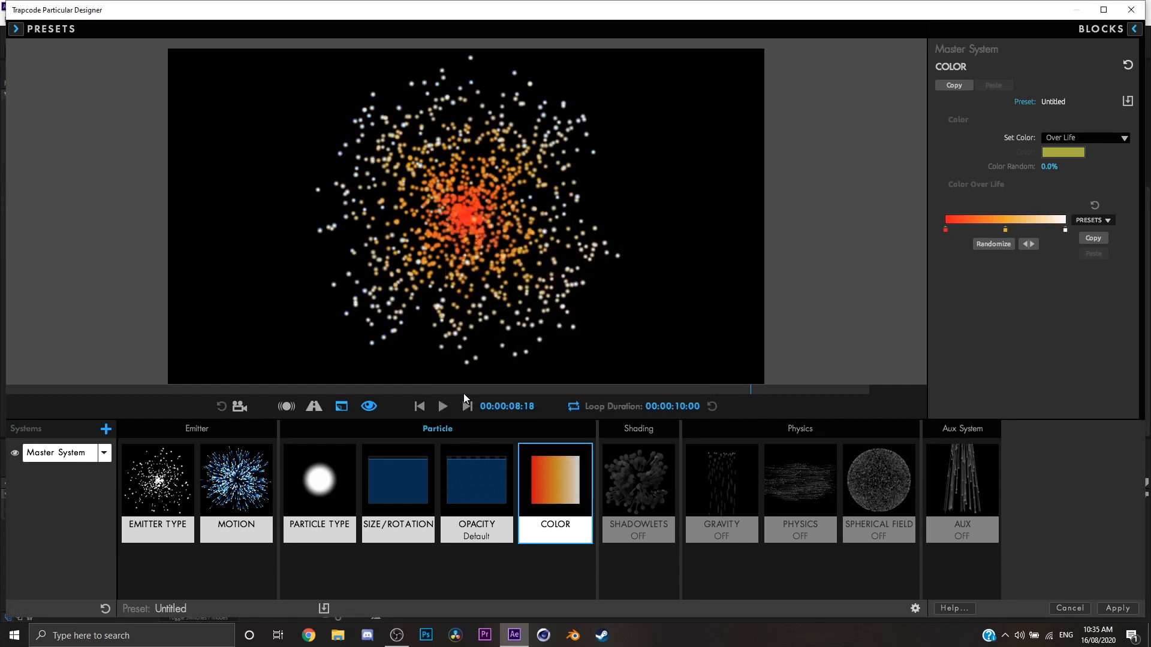
click(445, 408)
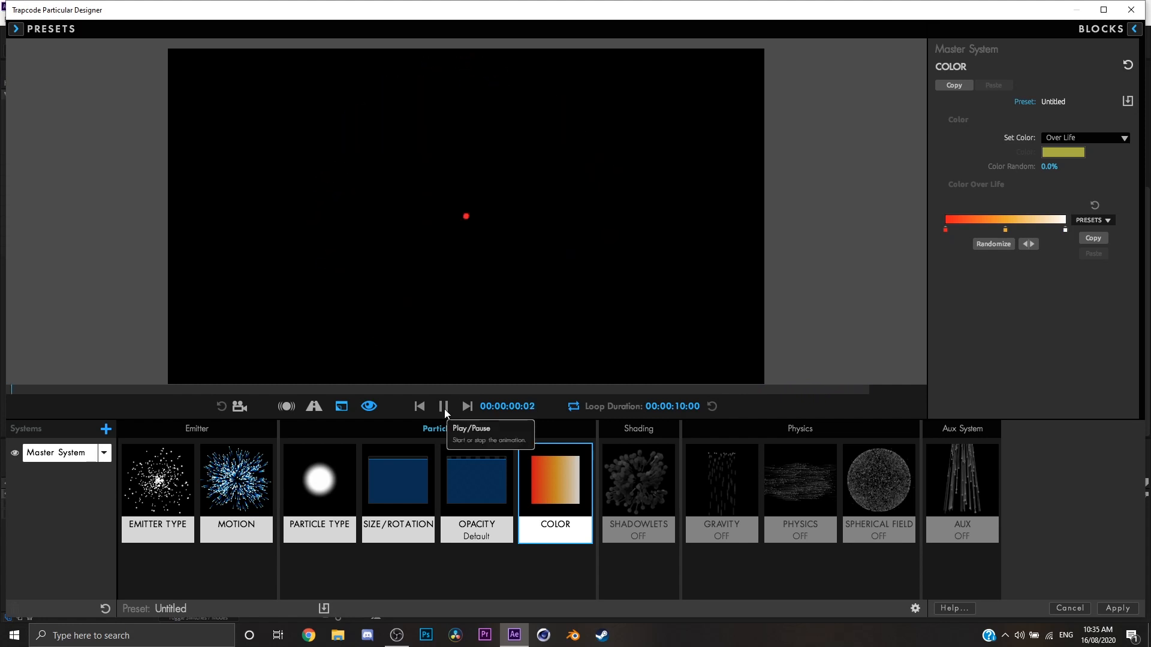
click(444, 409)
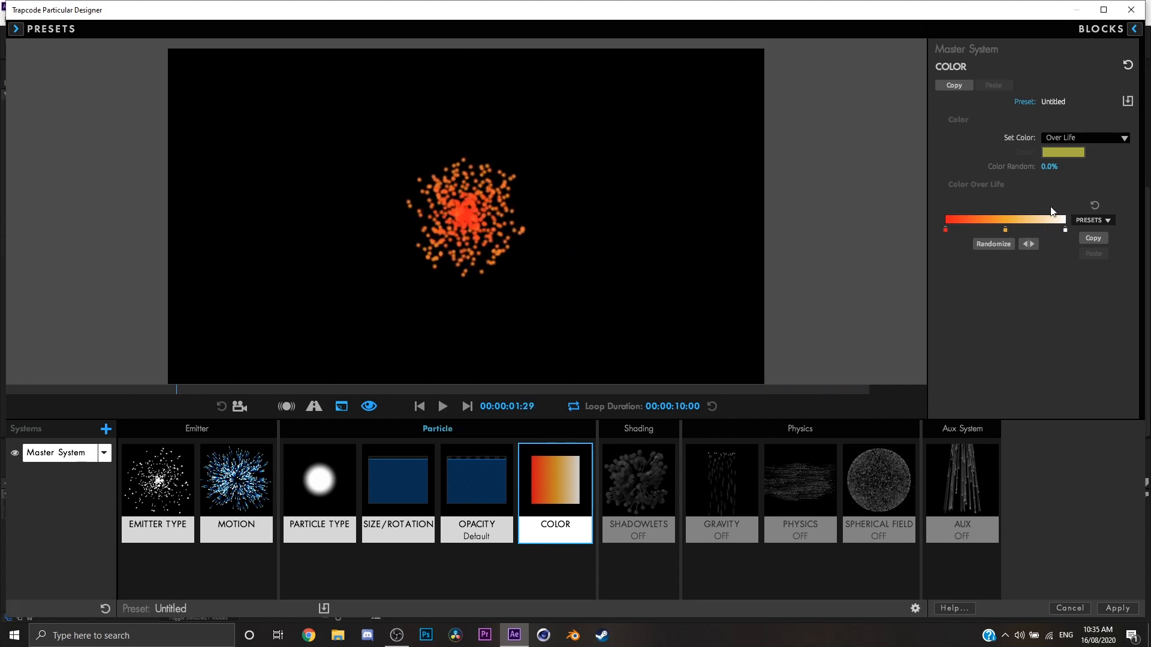
Switch Set Color to Random from Gradient and preview the animation.
click(1088, 137)
click(1088, 175)
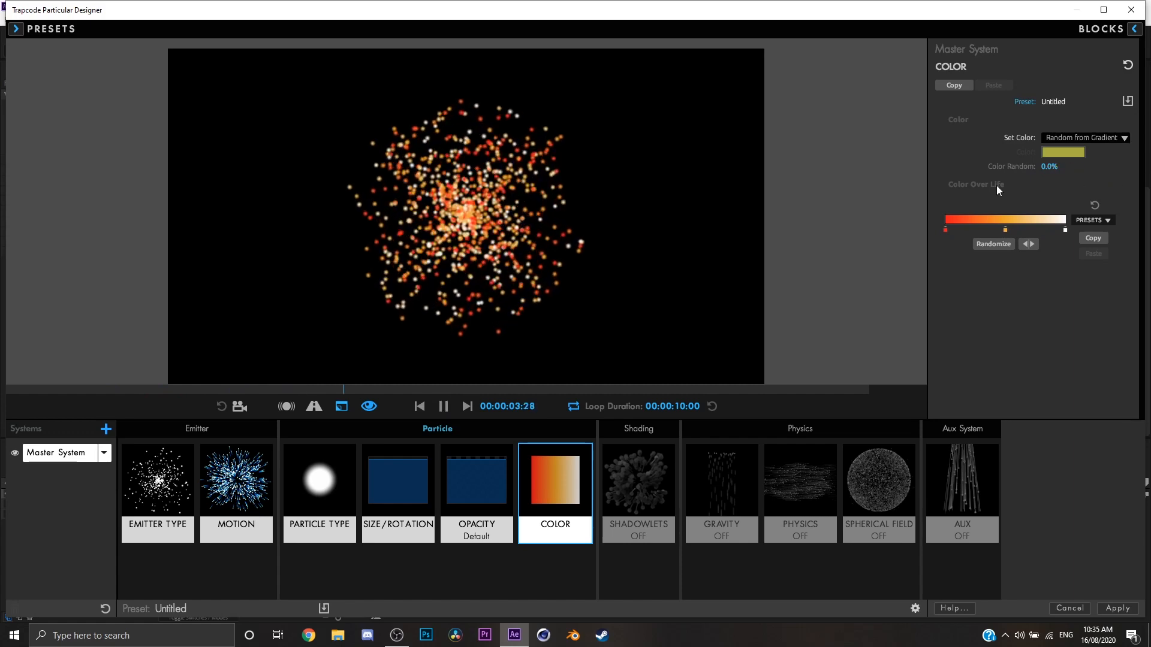
key(space)
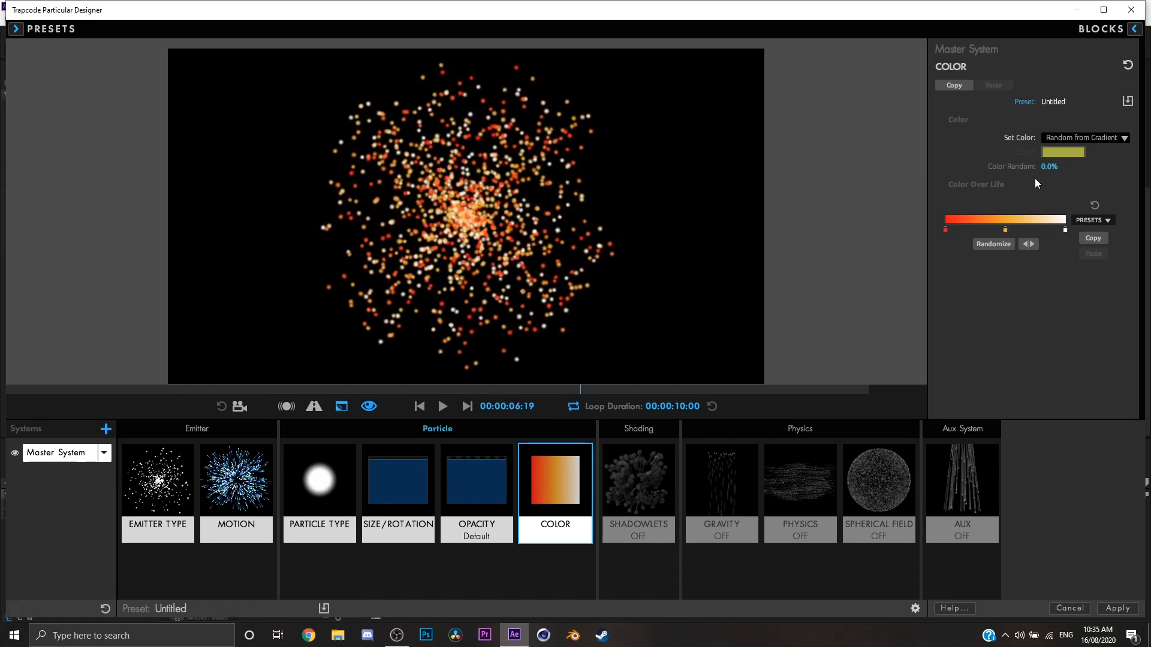
key(space)
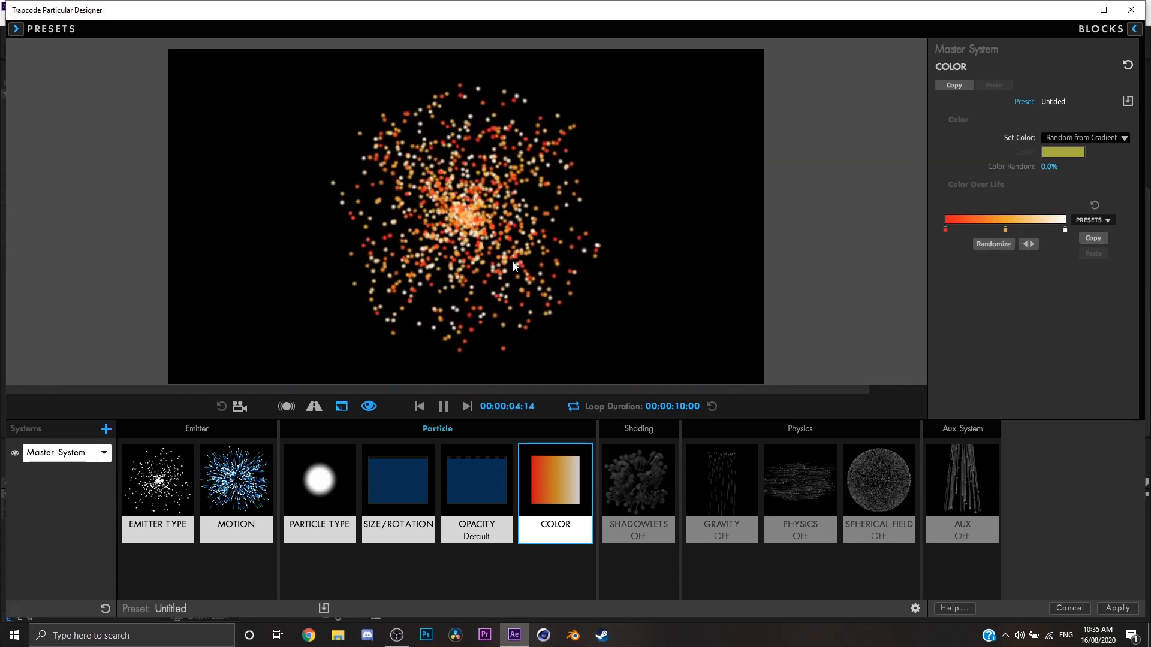
Switch Set Color to At Start and pick the light red basic colour (RGB 255, 128, 128) for the particles.
click(1088, 138)
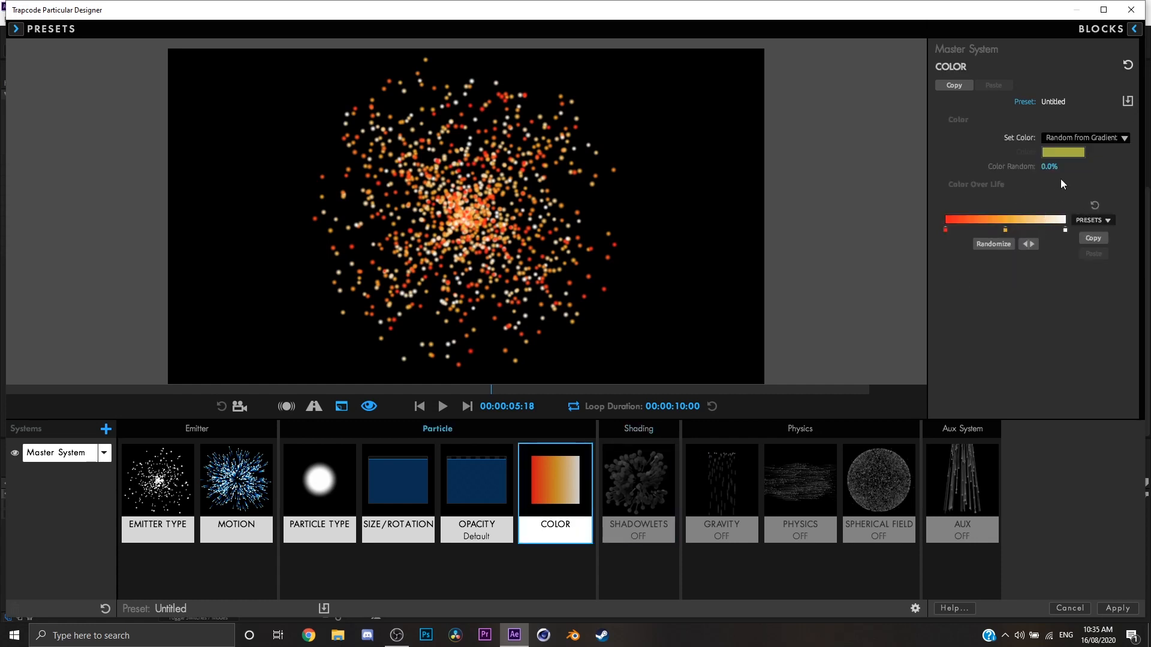
click(1082, 137)
click(1076, 152)
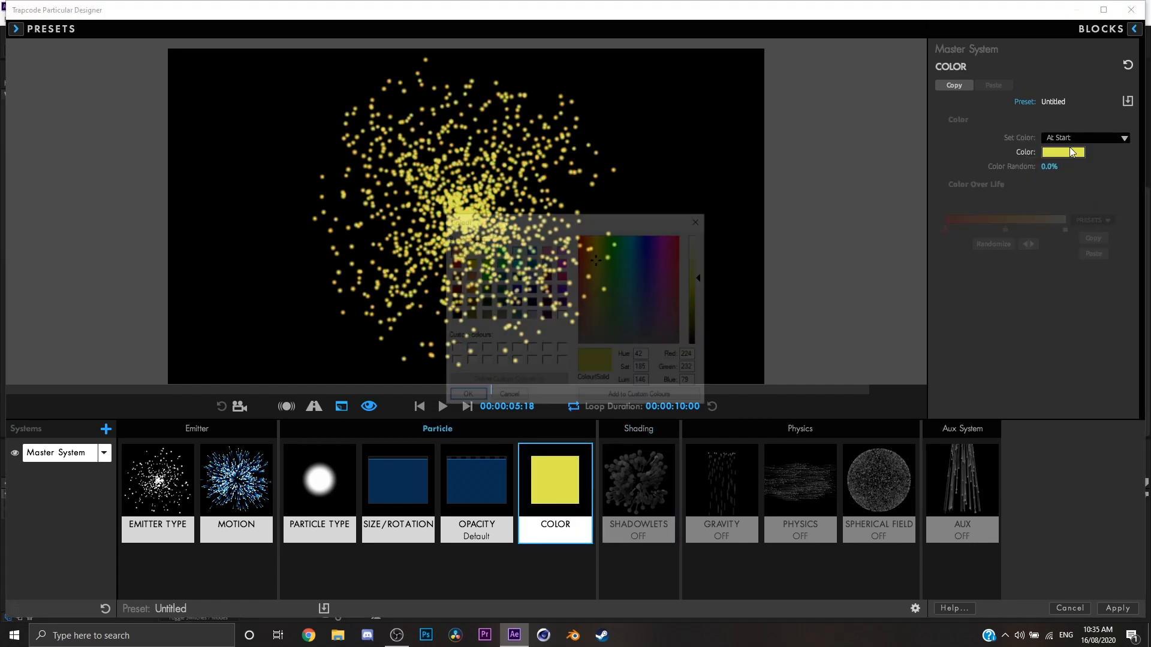
drag(699, 277, 701, 234)
key(space)
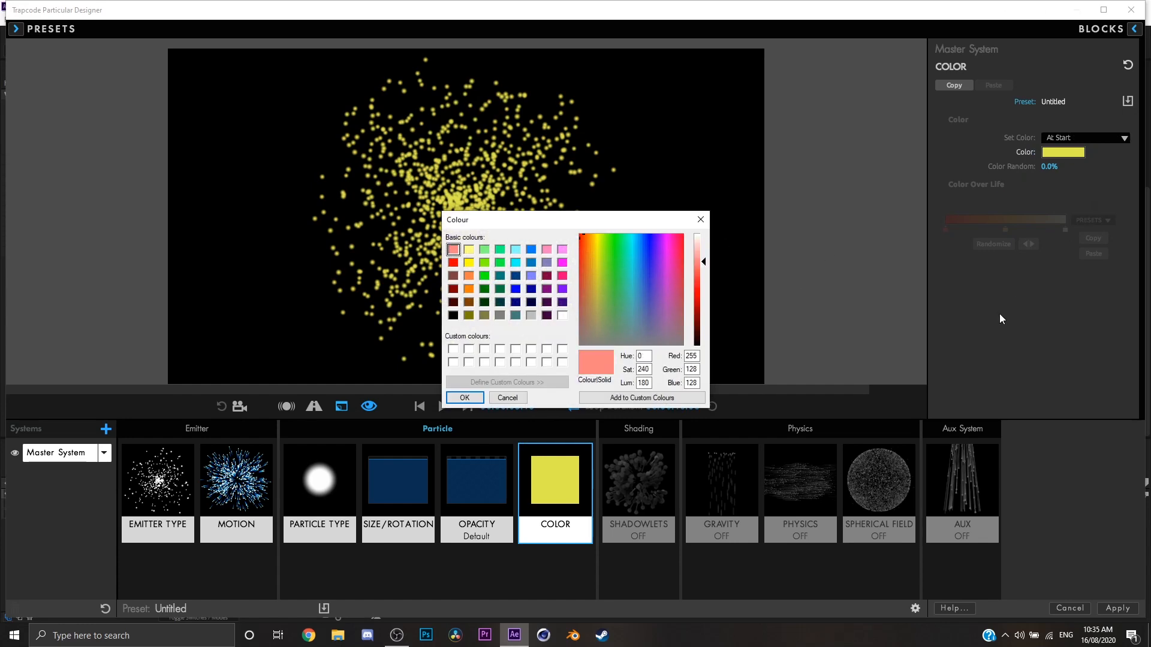
click(1000, 316)
click(470, 400)
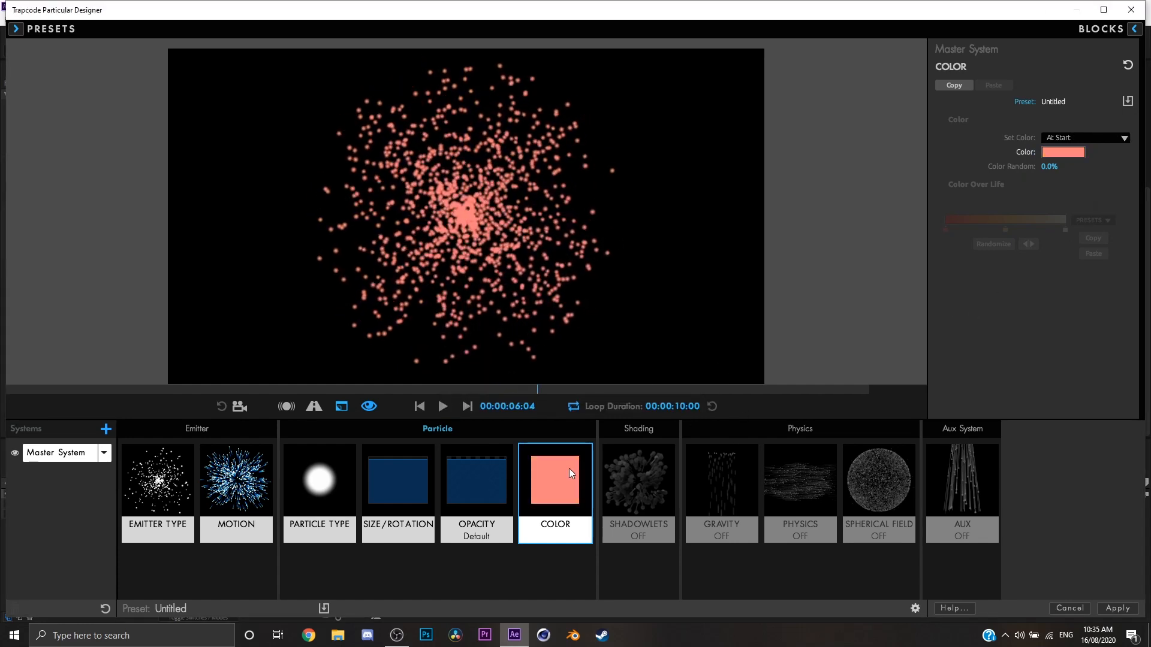
Apply the Default color block to the particles.
click(554, 468)
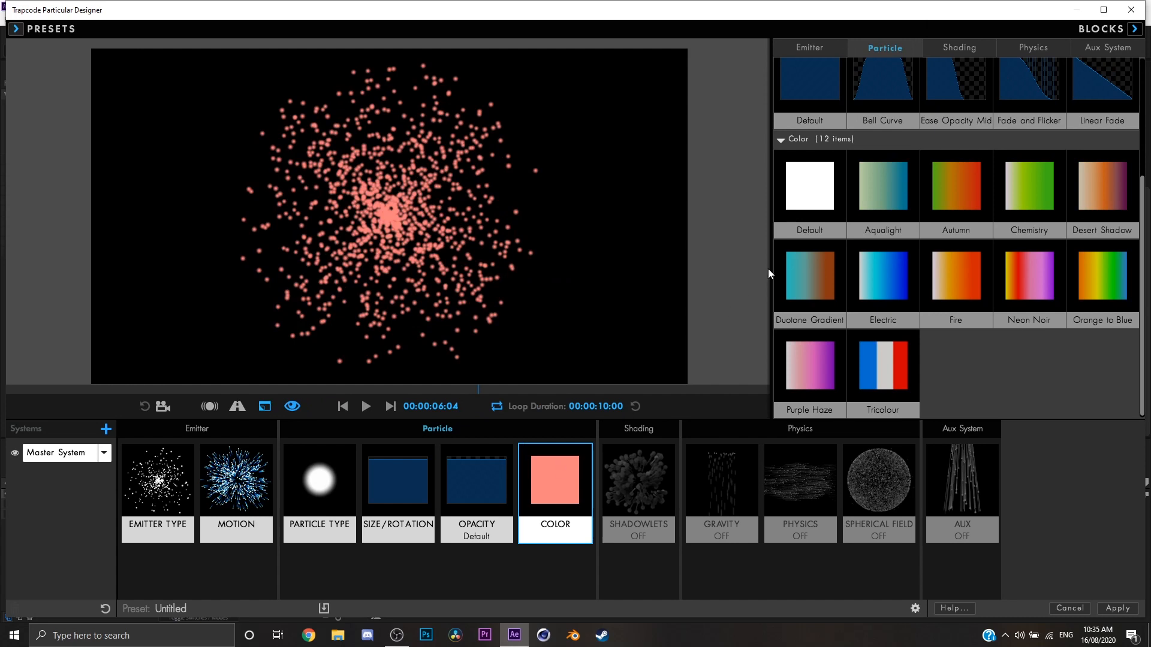
click(800, 216)
click(1135, 29)
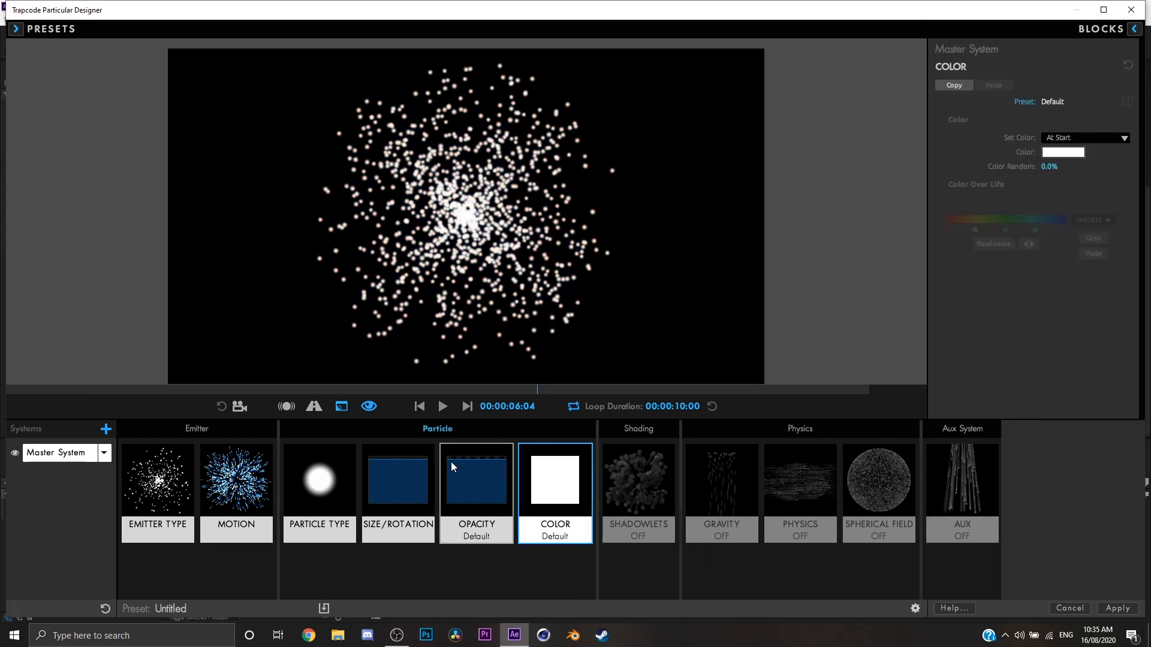
Set the particle size to 18 and adjust the Particle Feather of the sphere particles.
click(405, 477)
drag(1048, 138, 1054, 138)
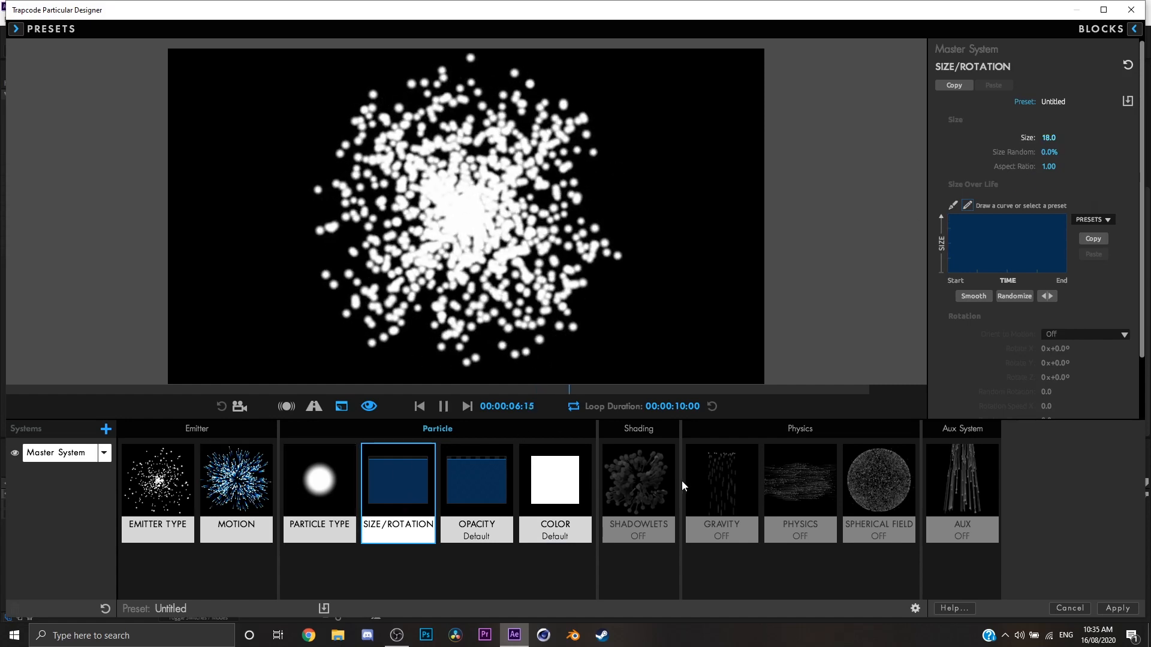
click(341, 478)
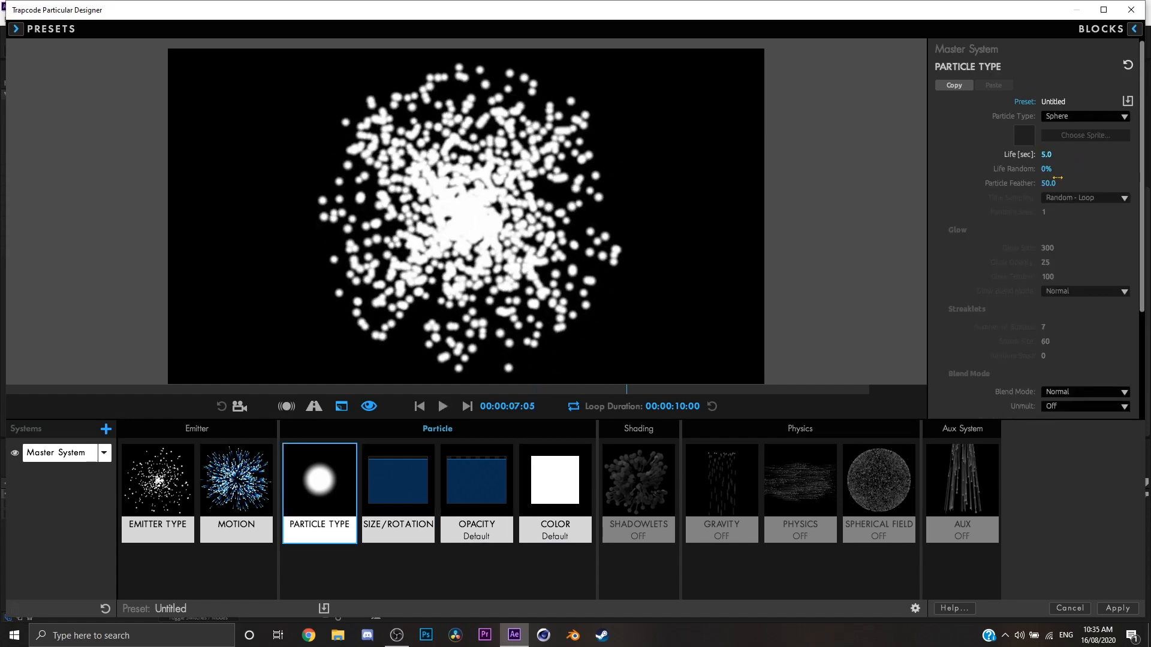
drag(1048, 183, 1040, 183)
key(space)
Open the Shadowlets settings and try turning Shading on, then set it back to Off.
click(656, 473)
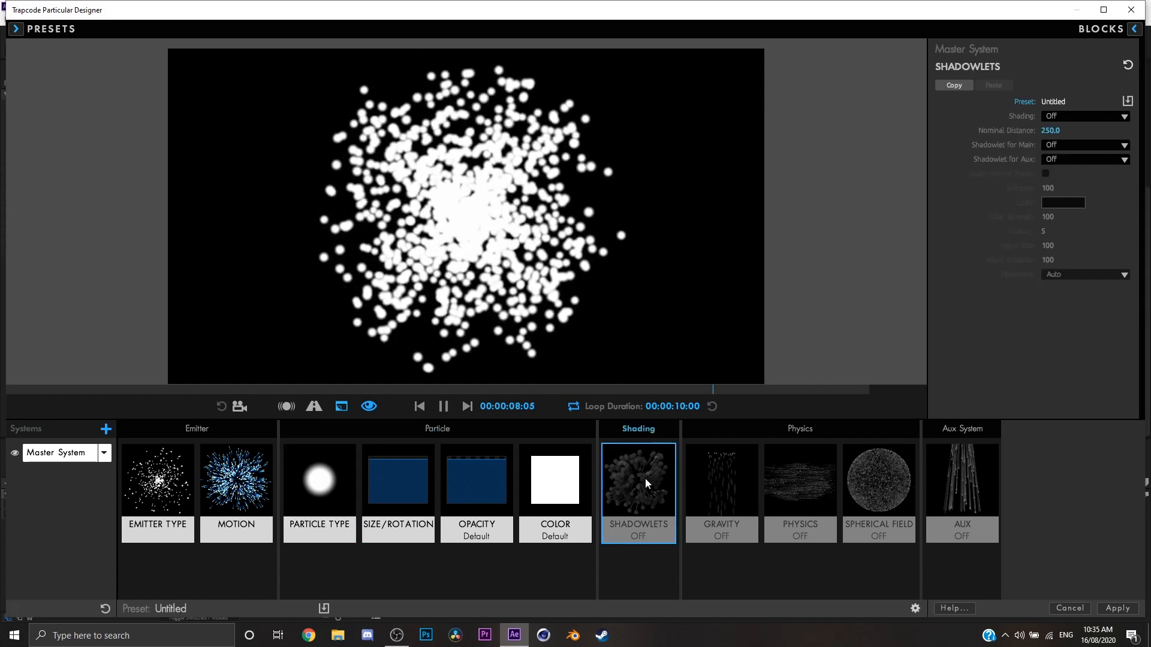
key(space)
key(space)
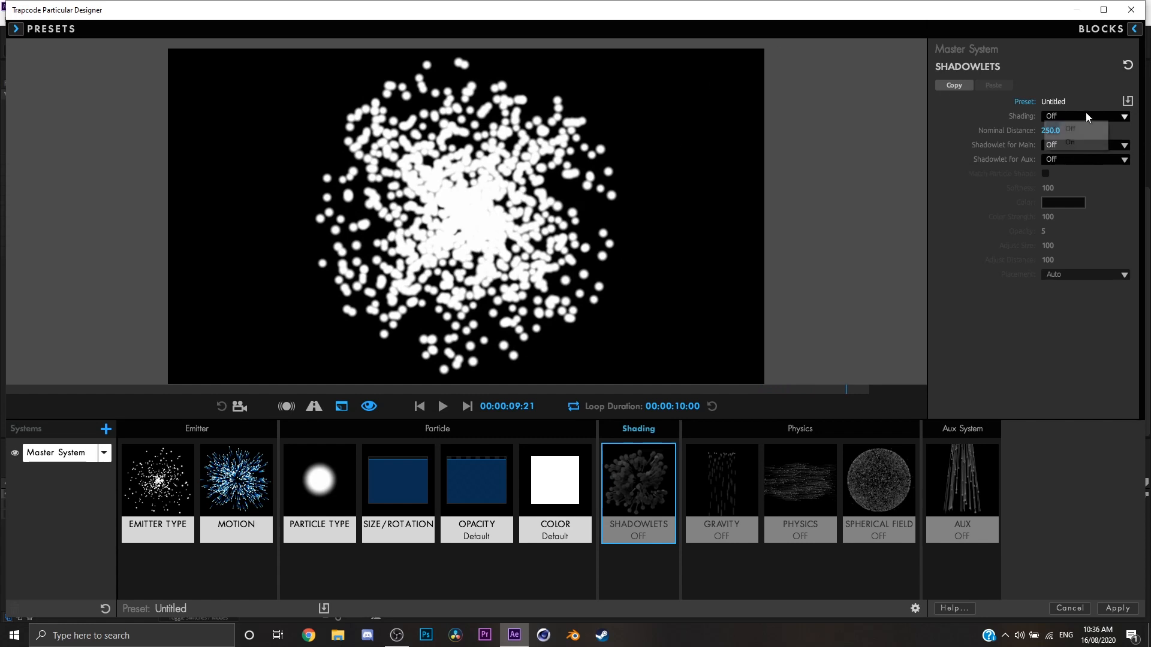
click(1069, 142)
click(1070, 117)
click(1069, 126)
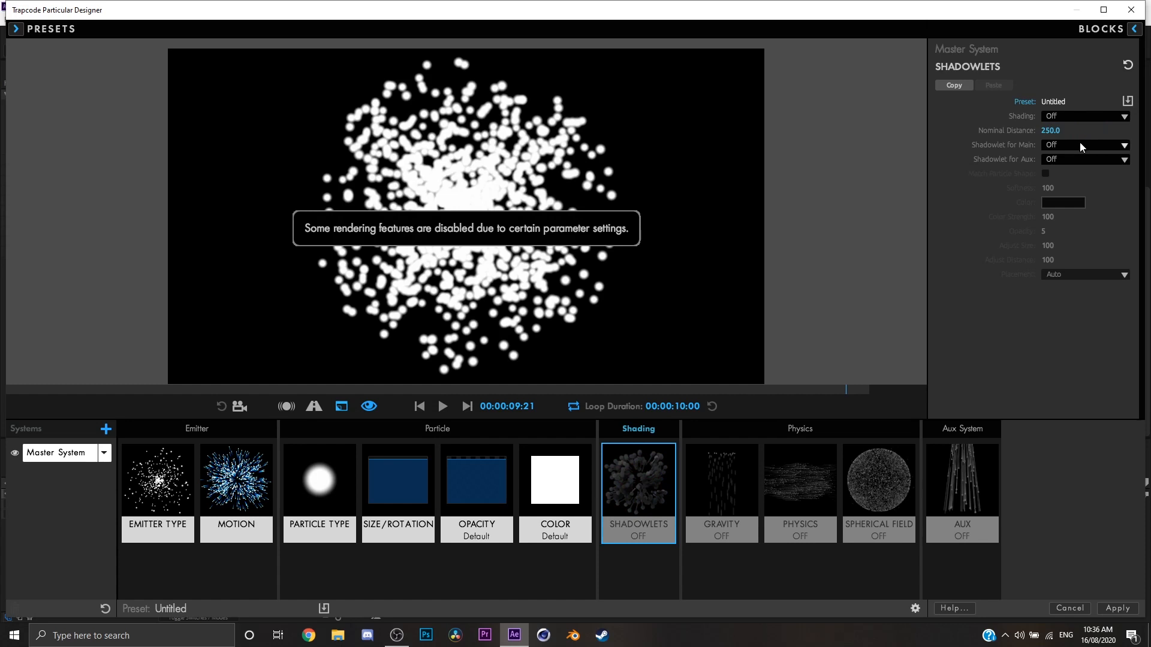
Turn on Shadowlet for Main, preview it, and set shadowlet Opacity to 7, Adjust Size to 137 and Adjust Distance to 209.
click(1080, 144)
click(1080, 144)
click(1060, 130)
click(1036, 176)
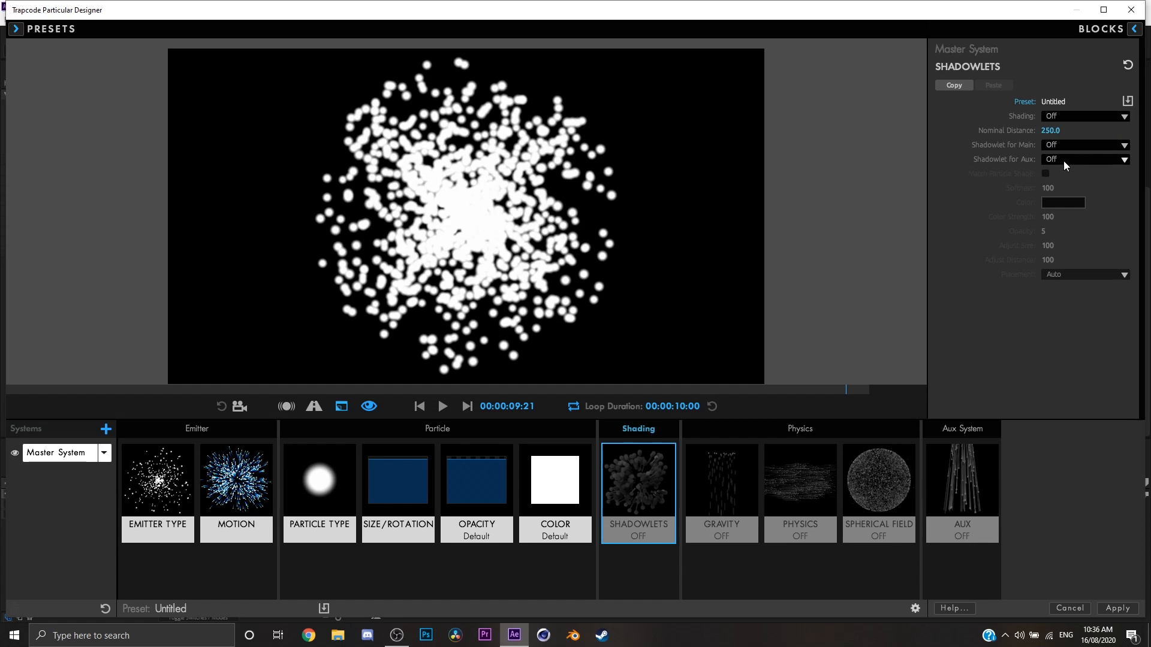
click(1068, 145)
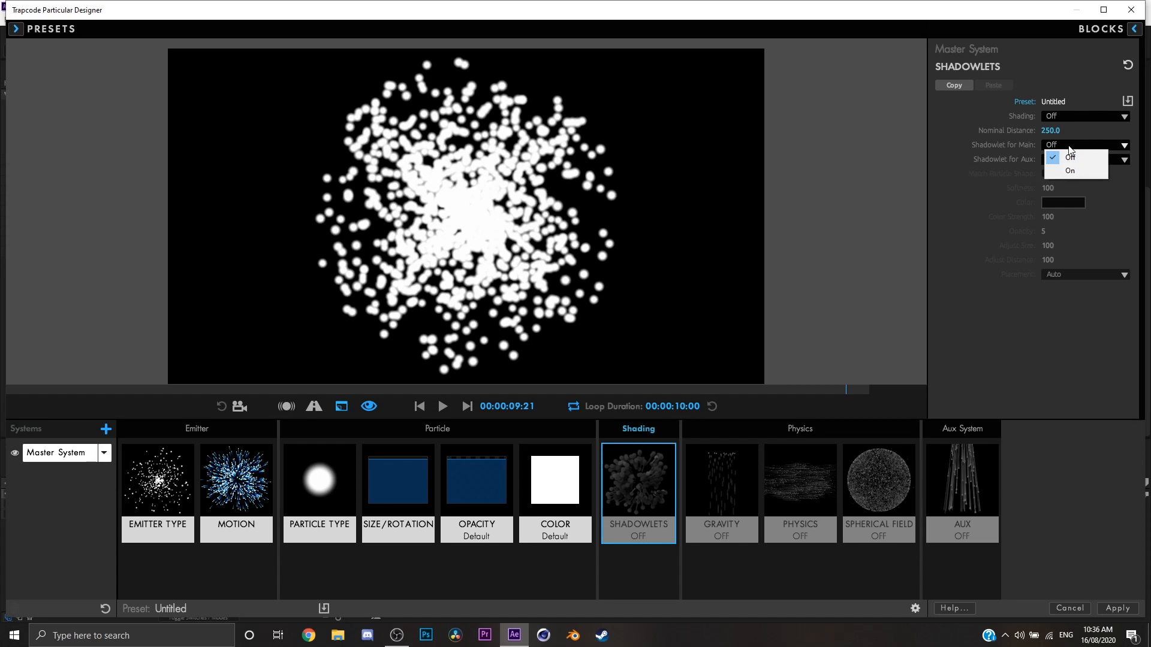
click(1080, 172)
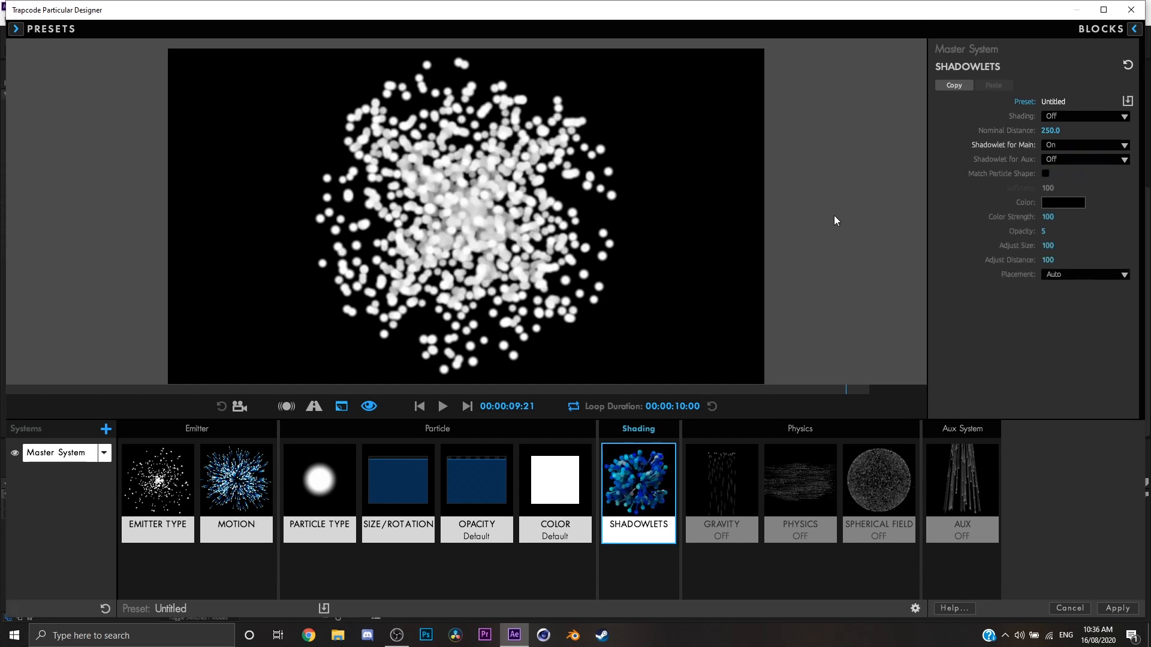
key(space)
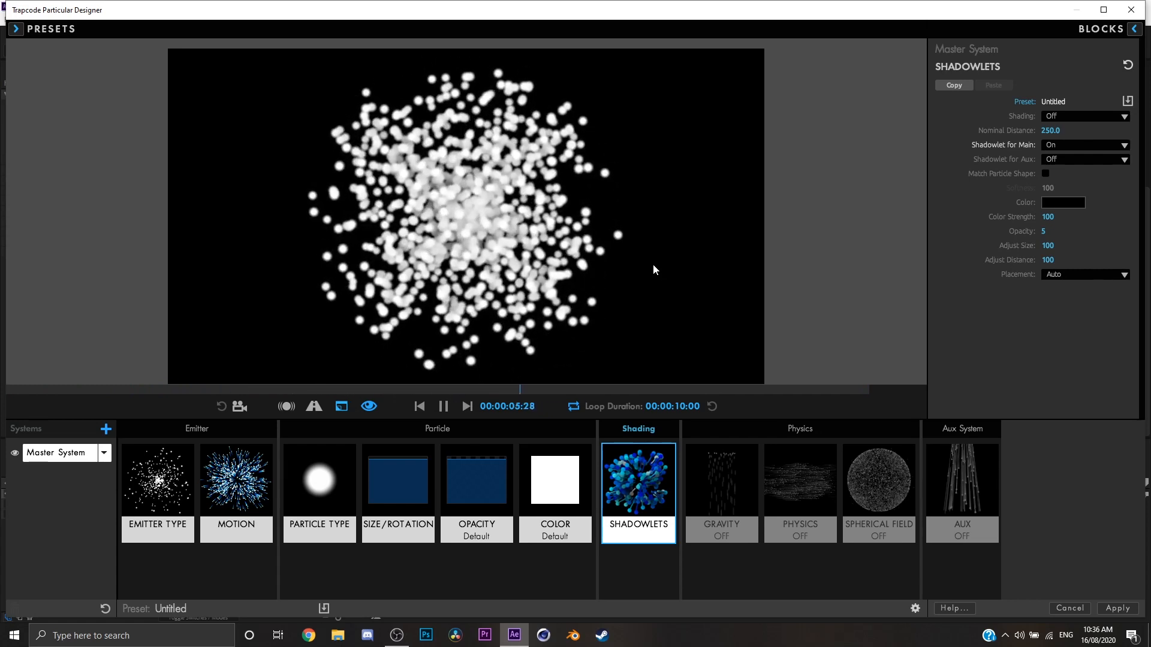
key(space)
mouse_move(1044, 216)
mouse_down()
mouse_move(1046, 230)
mouse_move(1063, 230)
mouse_move(1045, 230)
mouse_move(1050, 245)
mouse_move(1075, 245)
mouse_move(1019, 259)
mouse_move(1135, 259)
mouse_move(1019, 259)
mouse_move(1053, 259)
mouse_up()
Turn Shadowlet for Main off and leave Shadowlet for Aux set to Off.
click(1072, 147)
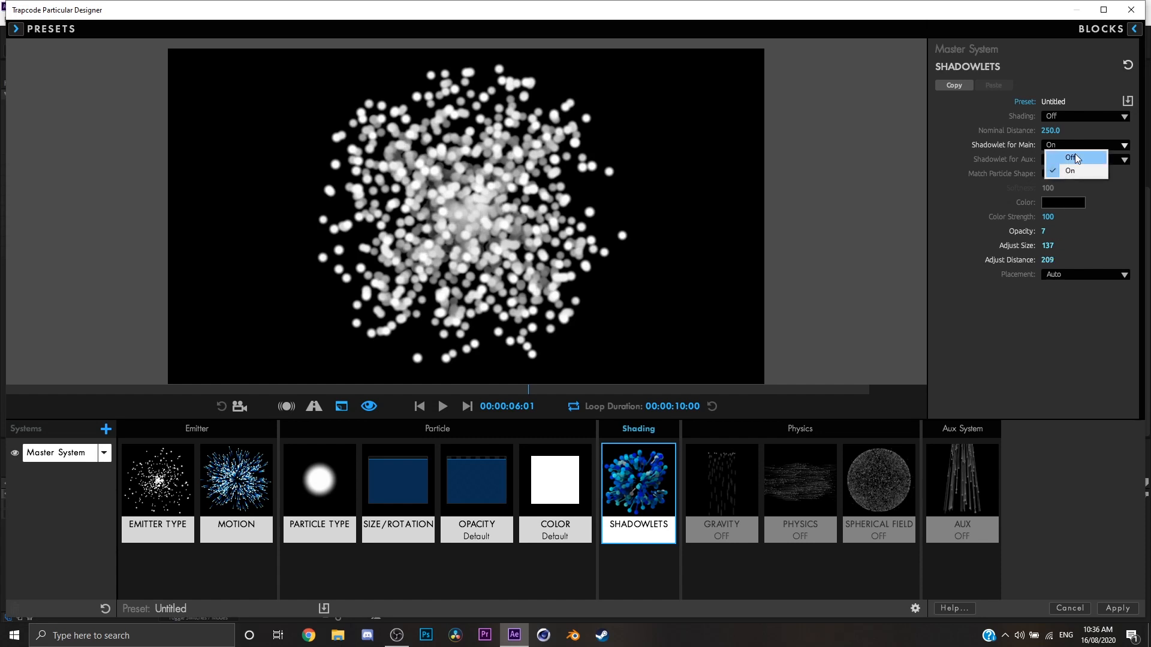
click(1074, 157)
click(1064, 159)
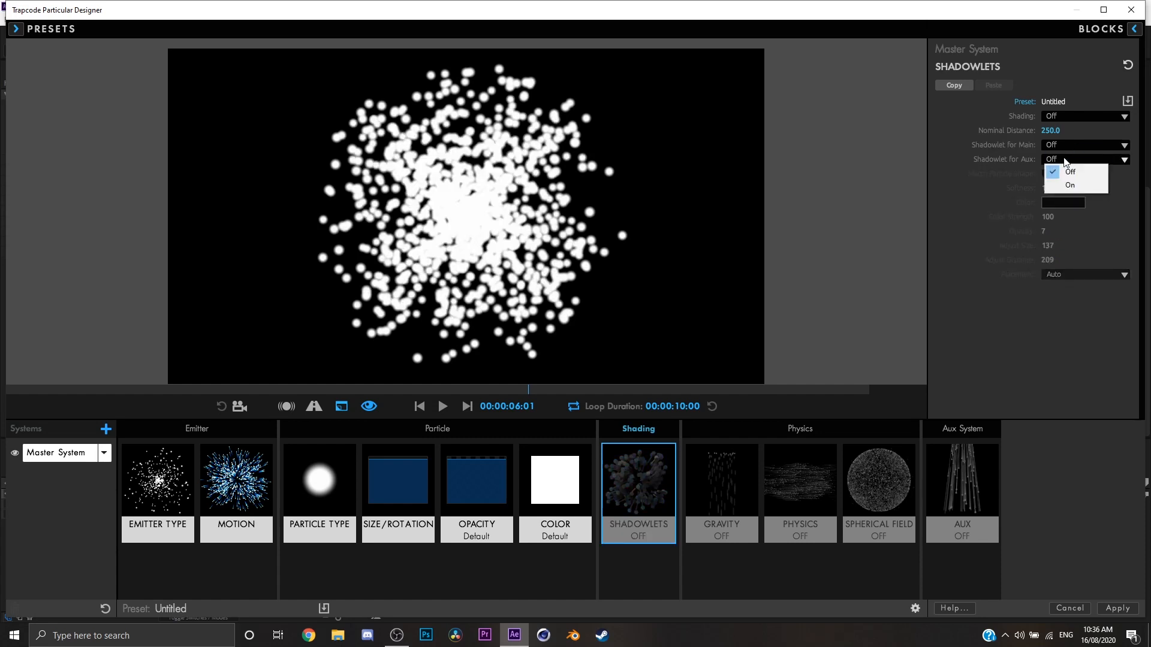
click(1074, 169)
Try Gravity values of -36 and 117 on the particles, then reset Gravity to 0.
click(754, 480)
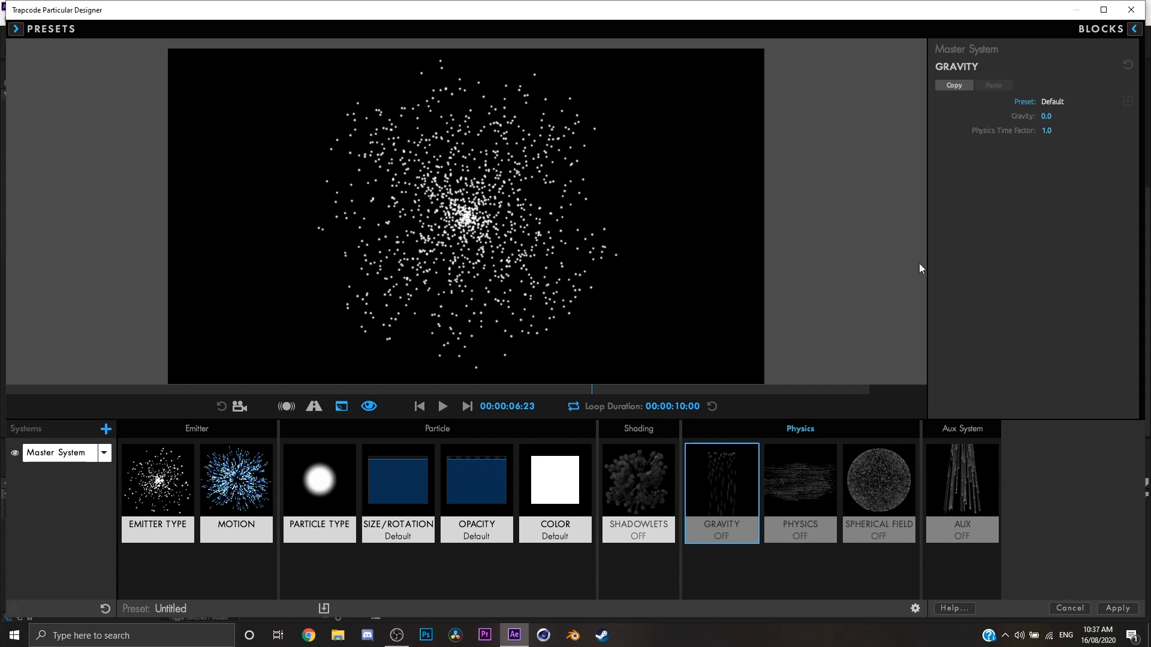
drag(1063, 126, 1055, 126)
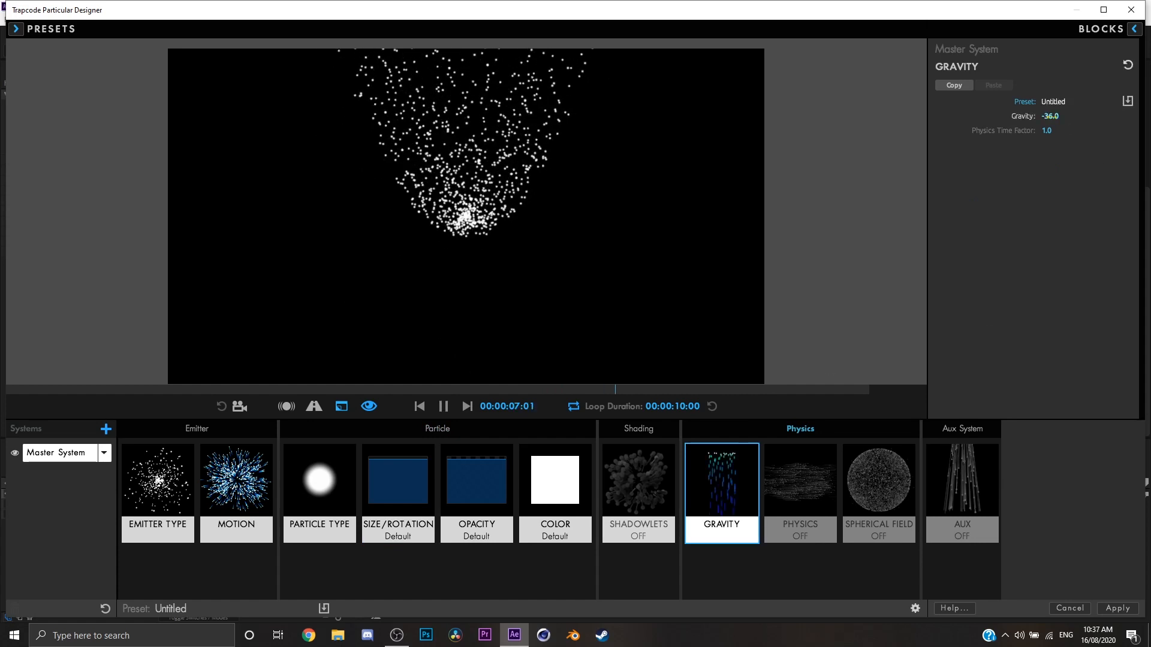
drag(1050, 116, 1109, 116)
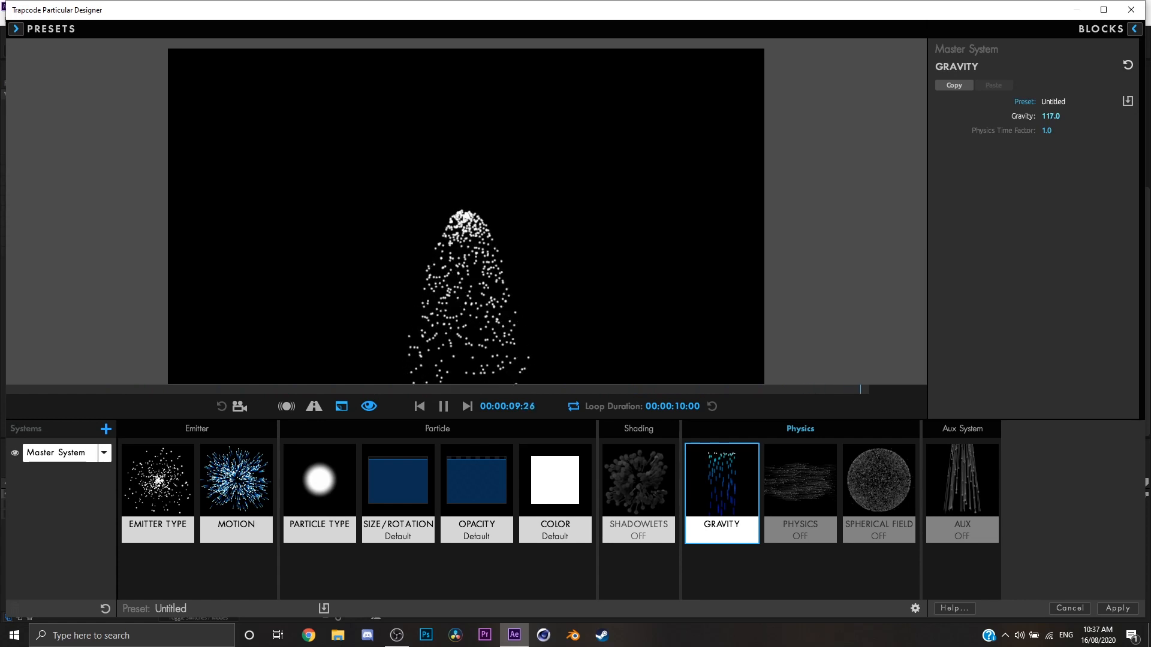
click(1060, 120)
key(Return)
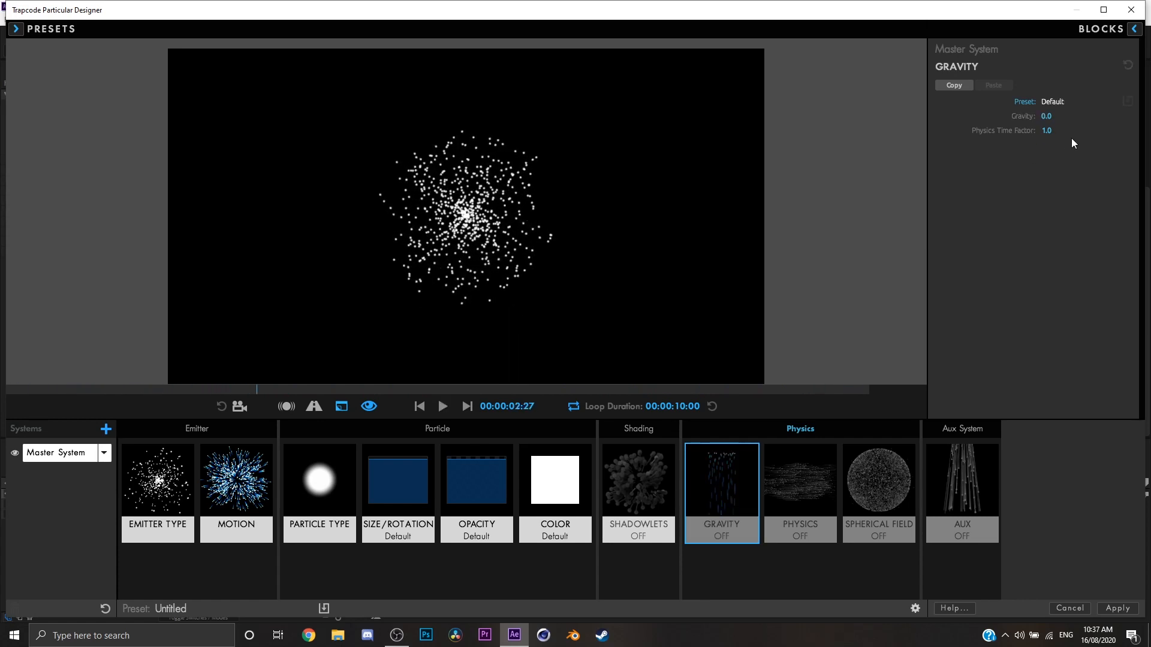
Set Gravity to 15 and try Physics Time Factor values of 5 and 0.1.
drag(1048, 130, 1051, 116)
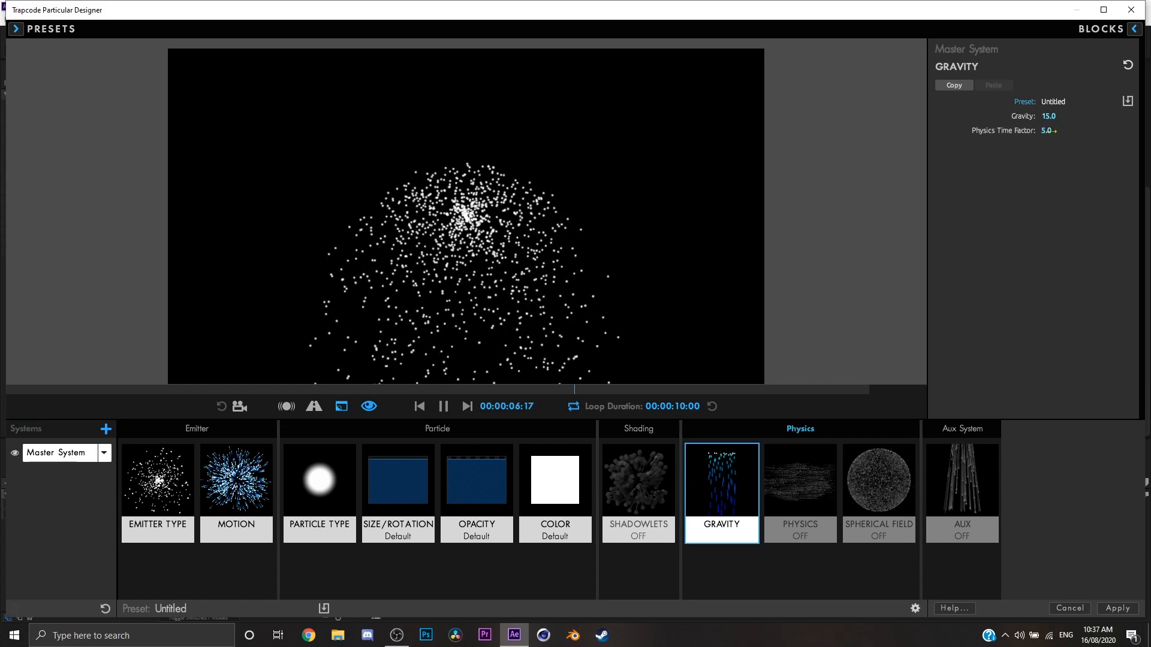
mouse_move(1046, 130)
mouse_down()
mouse_move(1065, 131)
mouse_move(1048, 133)
mouse_up()
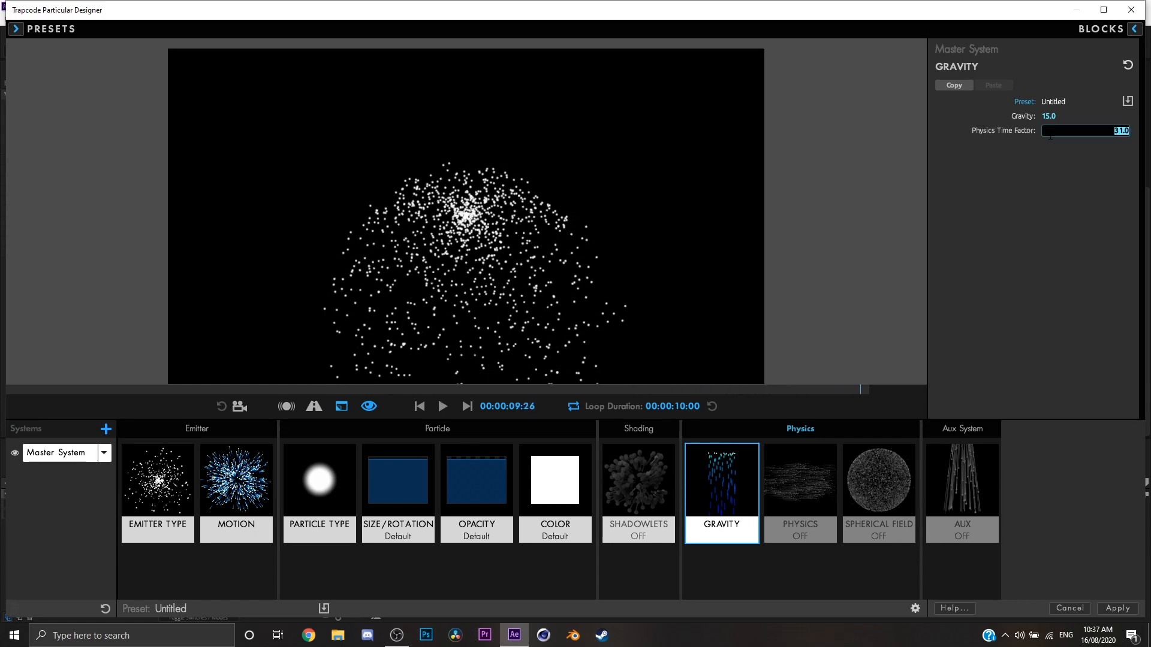
key(Return)
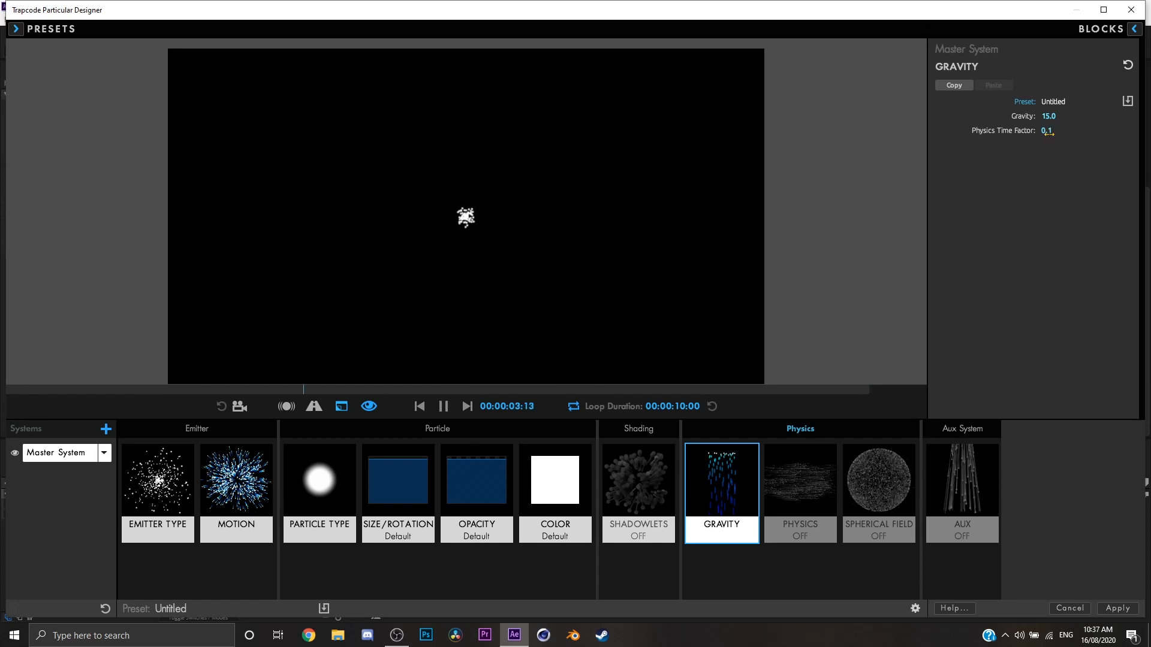
Reset the Physics Time Factor to 1 and Gravity to 0.
click(1048, 132)
text(1)
key(Return)
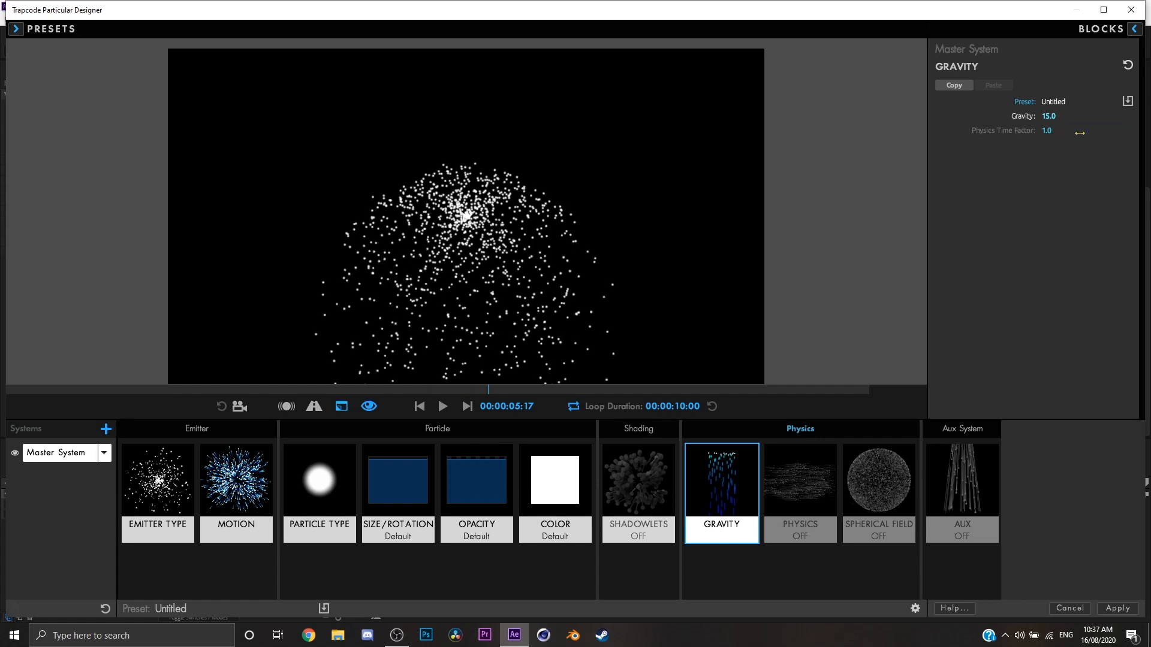
click(1058, 118)
key(Return)
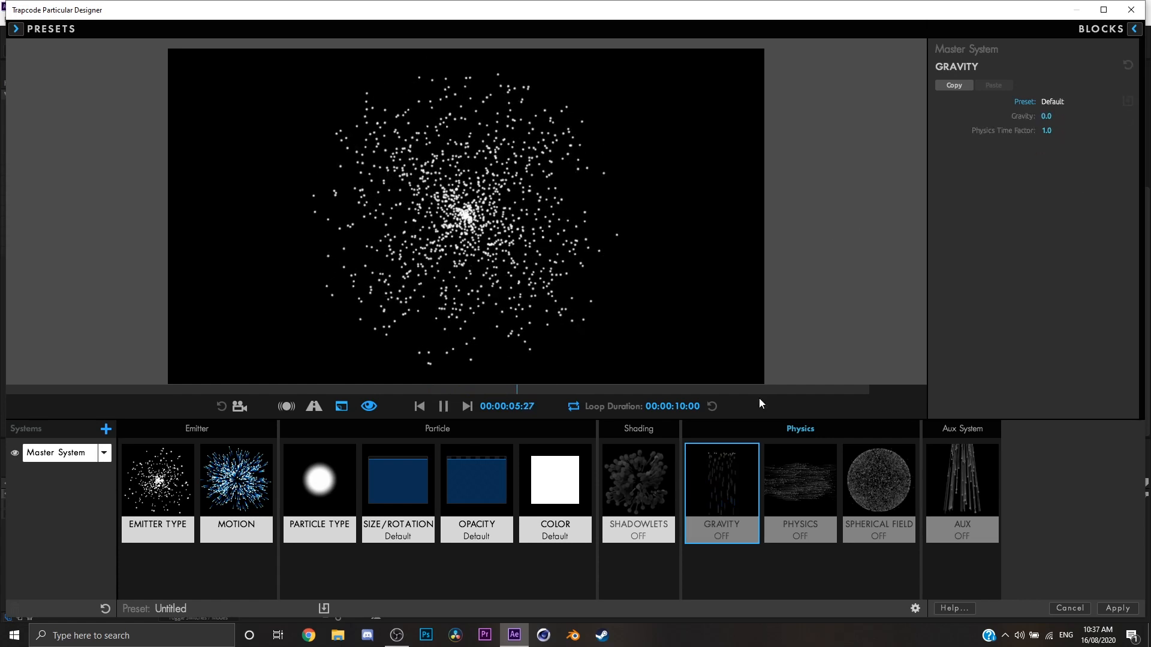
Examine the Physics block's available physics models and its Air and Turbulence Field settings.
click(803, 509)
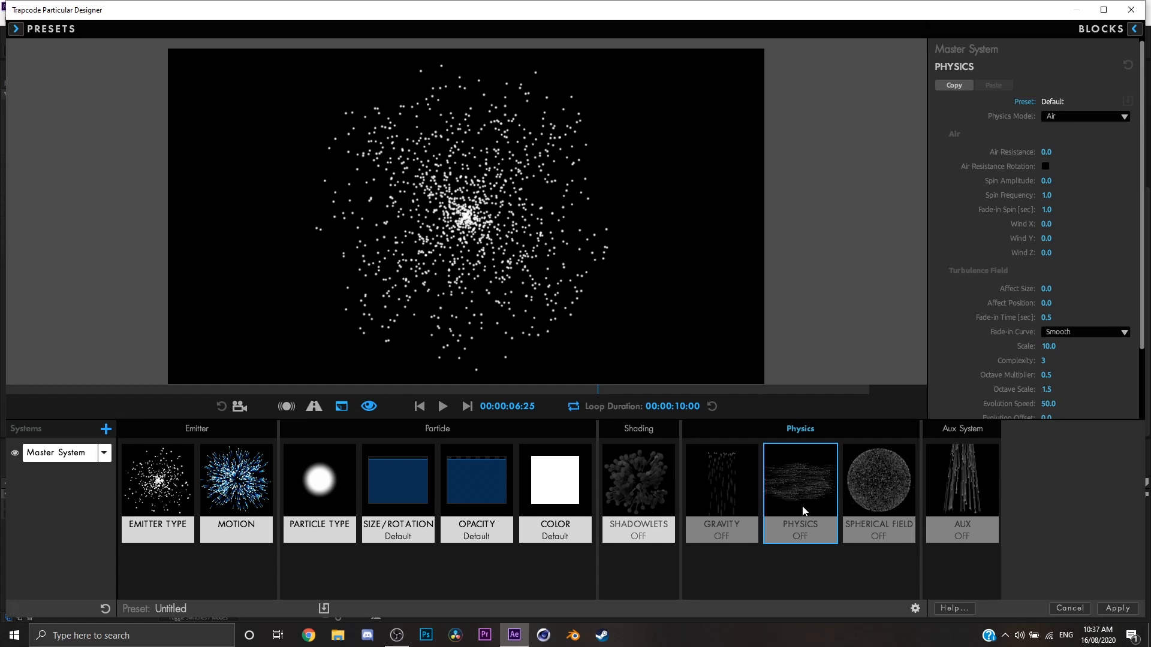
click(1086, 119)
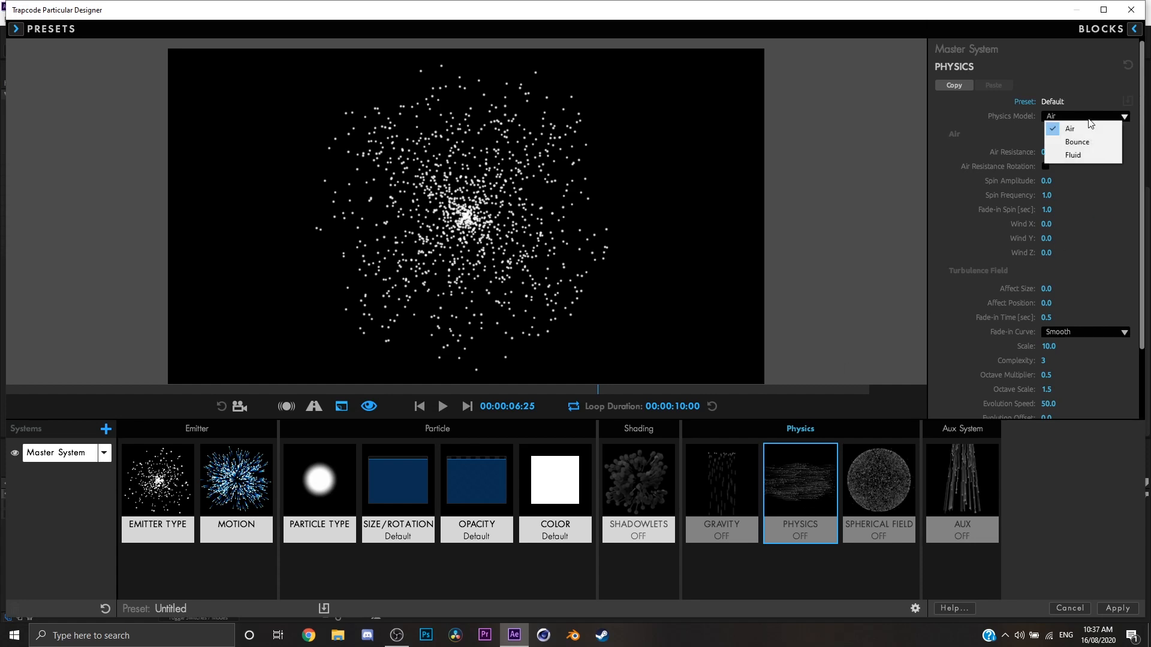
click(1067, 115)
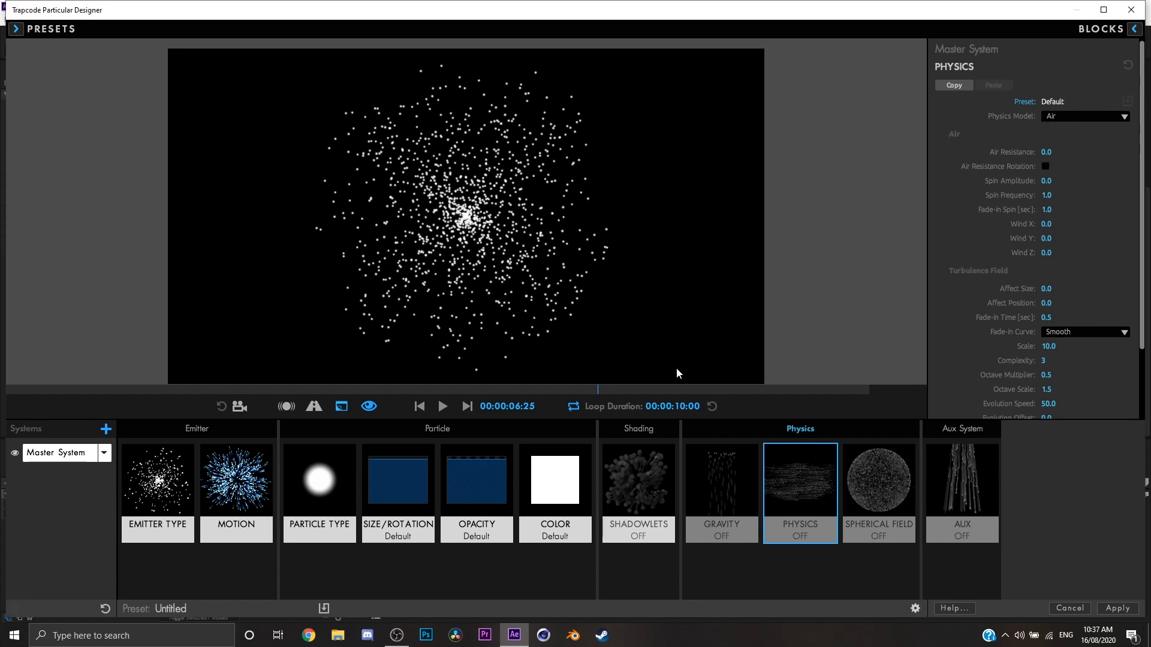
click(715, 487)
click(818, 490)
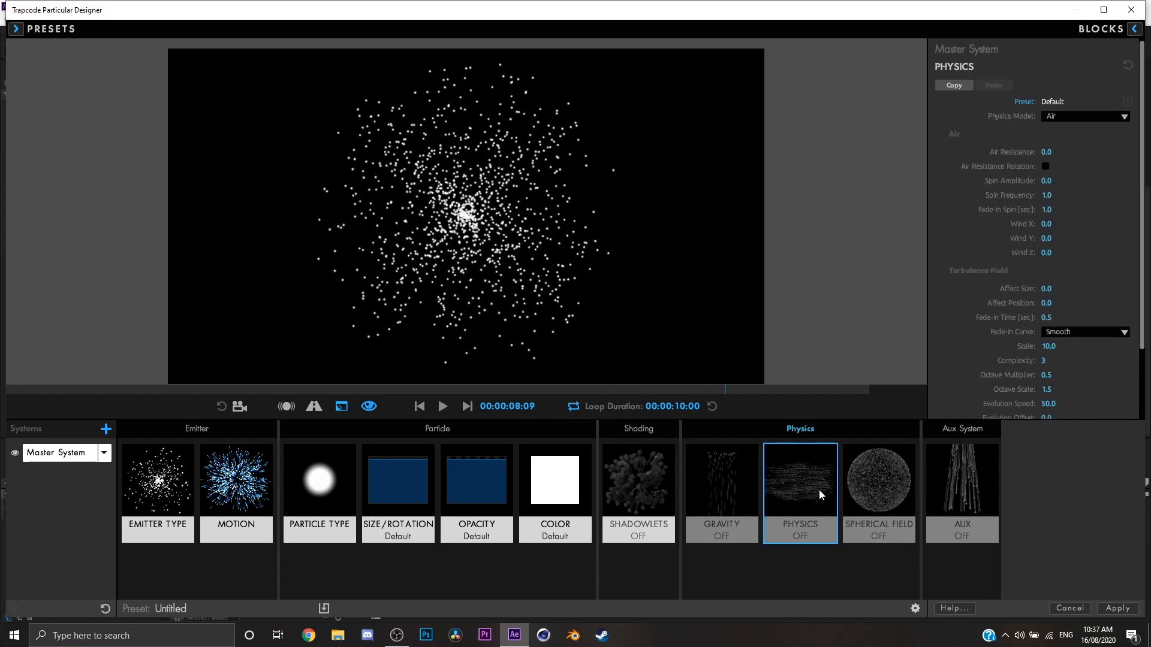
scroll(1006, 284, down, 3)
scroll(999, 313, up, 3)
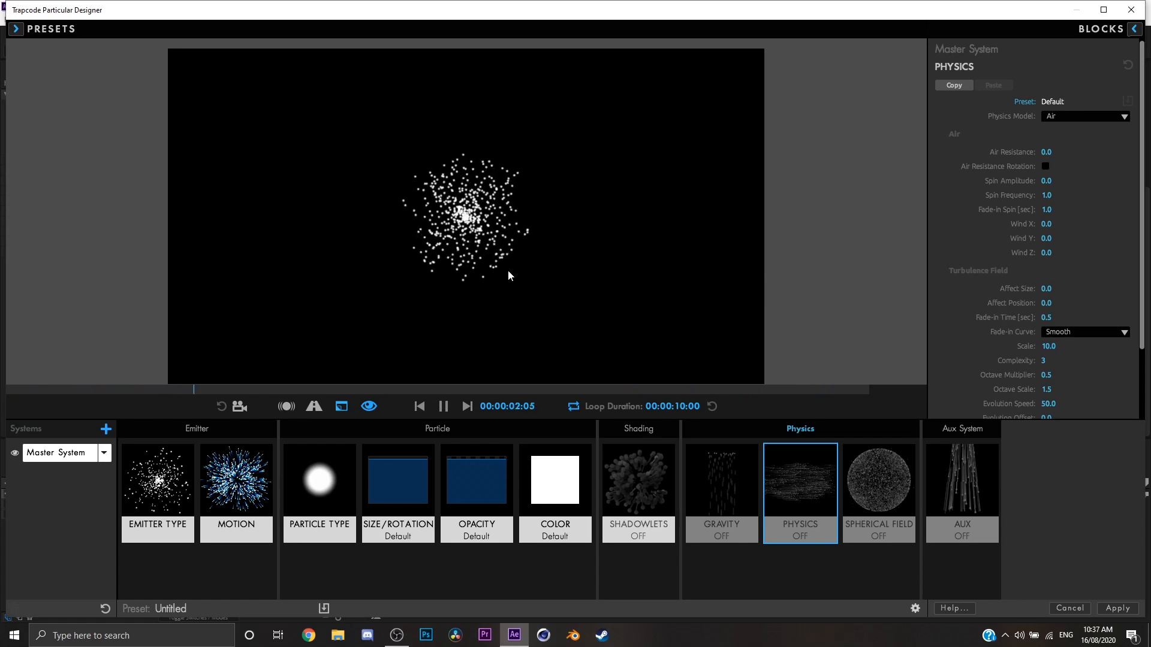
Try a Turbulence Field Affect Position of 31, preview the animation, then reset Affect Position to 0.
key(space)
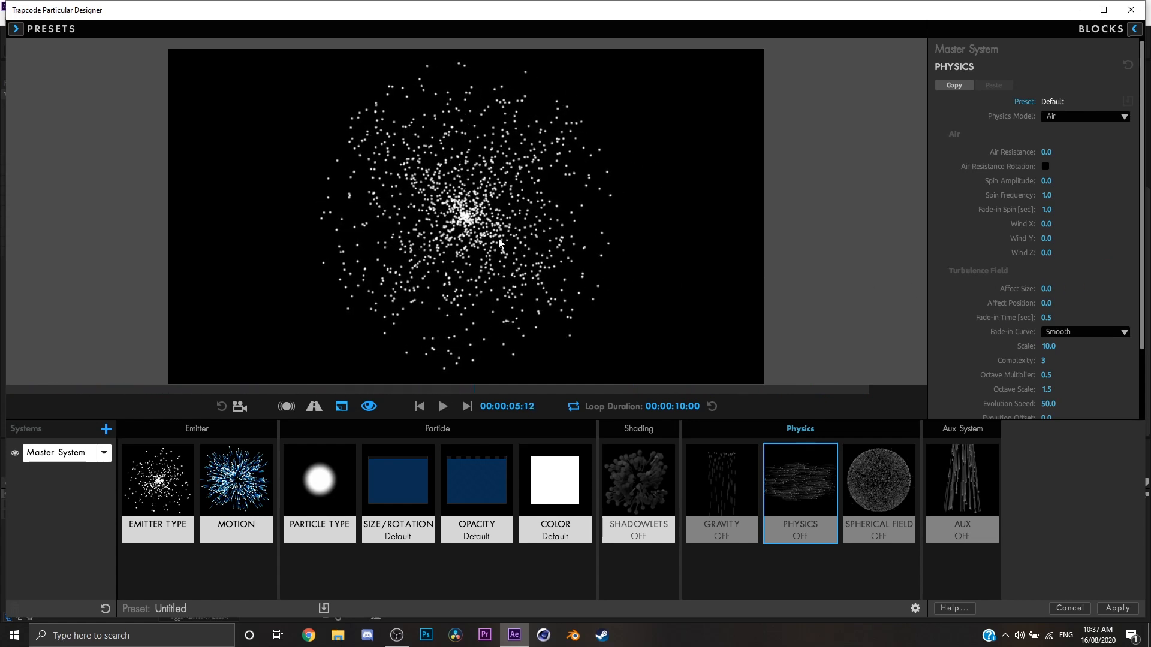
drag(1045, 304, 1046, 303)
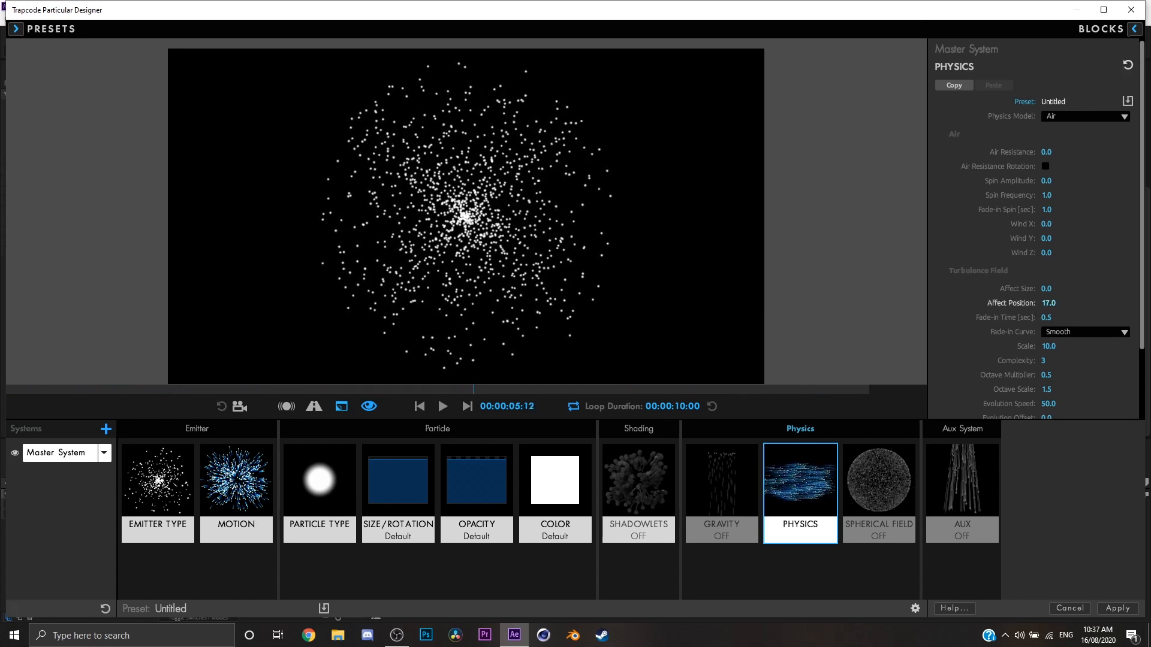
key(space)
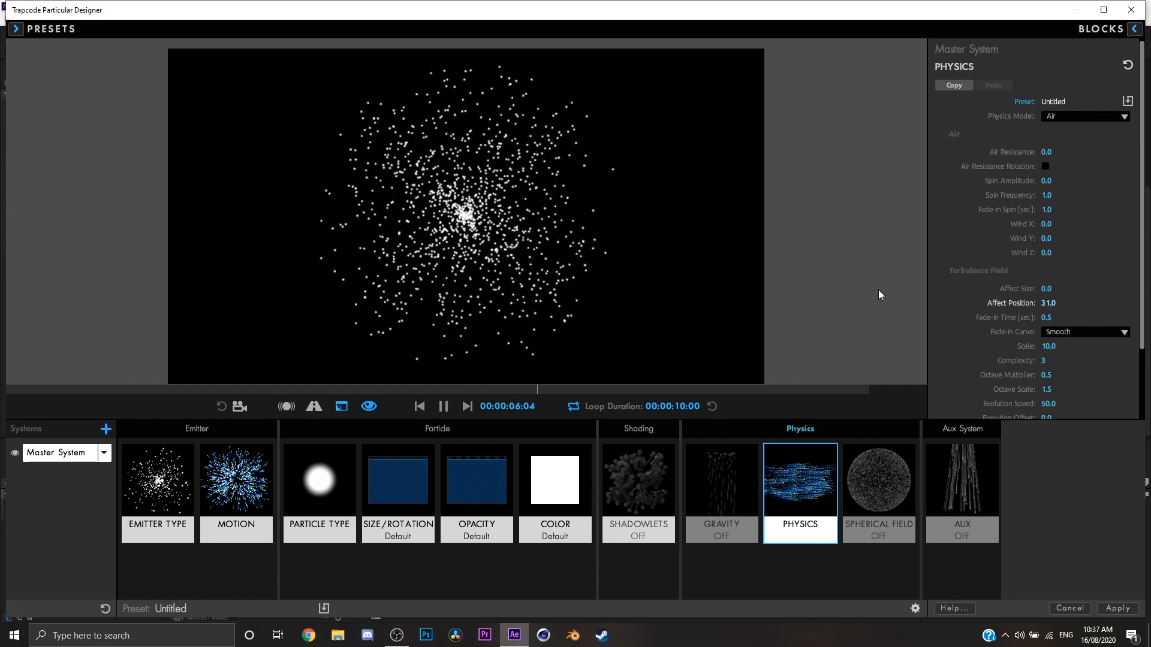
key(space)
drag(1047, 304, 1123, 304)
key(Return)
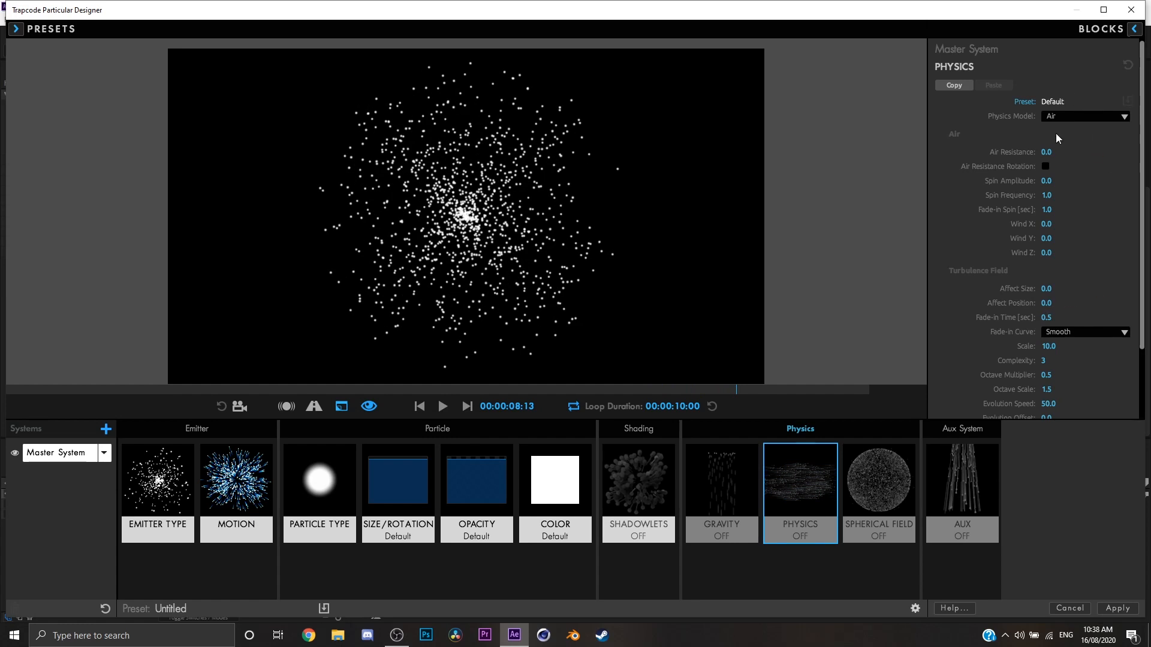
Try Air Resistance values of 48 and 1 in the Physics block and preview the particle animation.
drag(1046, 152, 1145, 152)
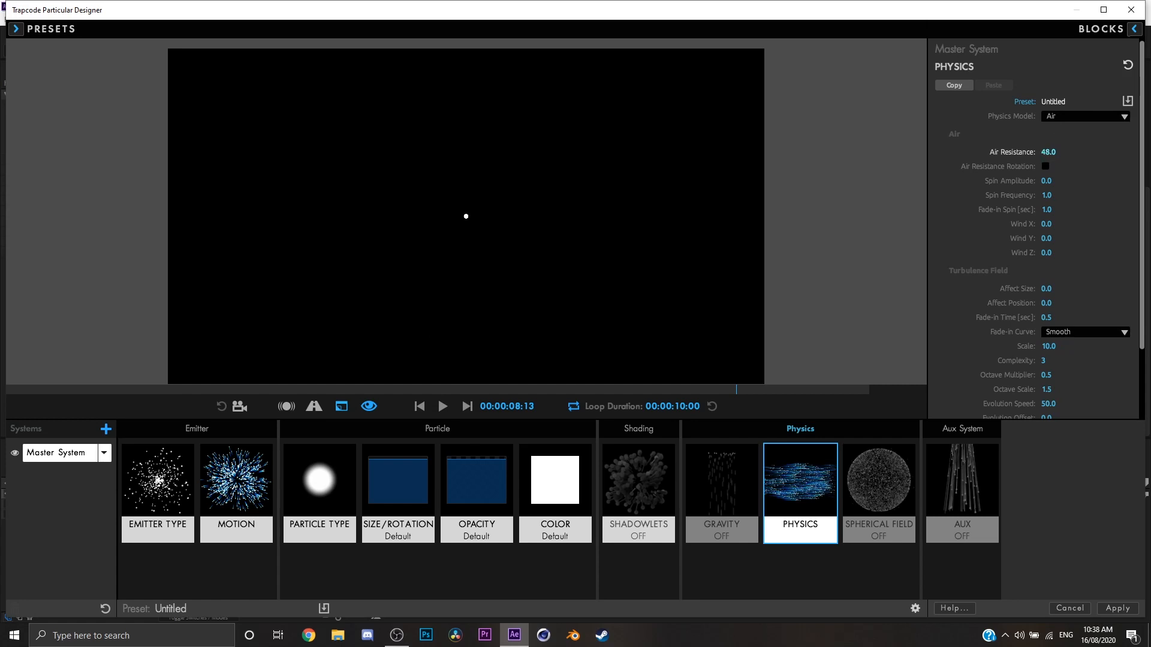
drag(1059, 152, 1047, 152)
click(1091, 153)
text(1)
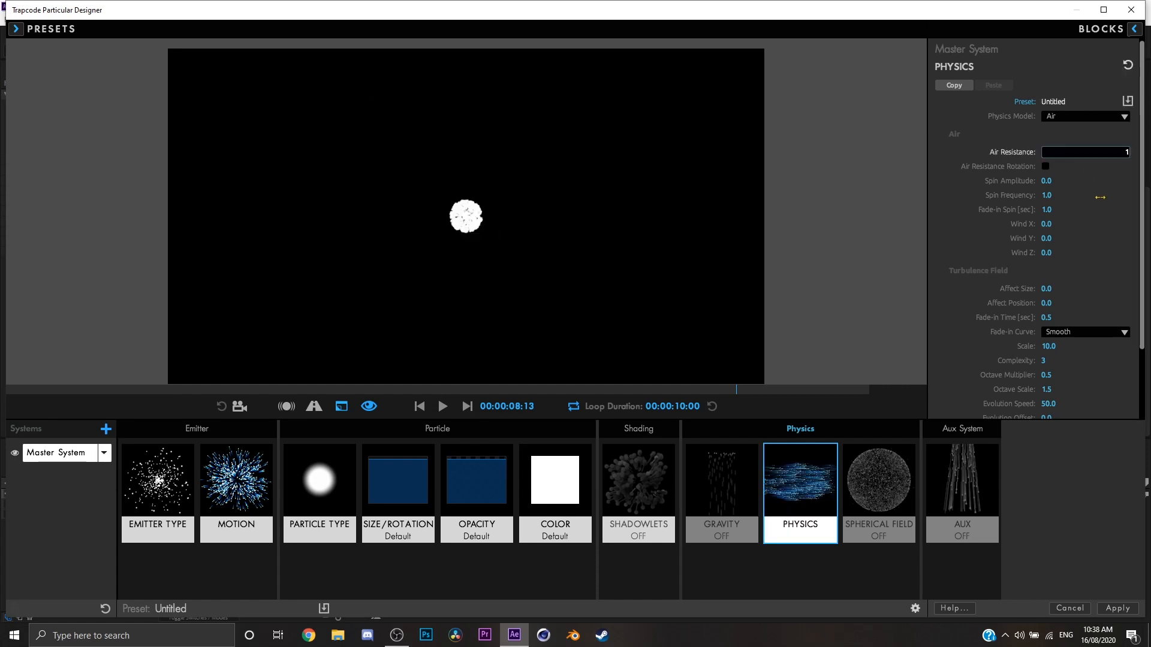
click(1098, 196)
click(647, 300)
key(space)
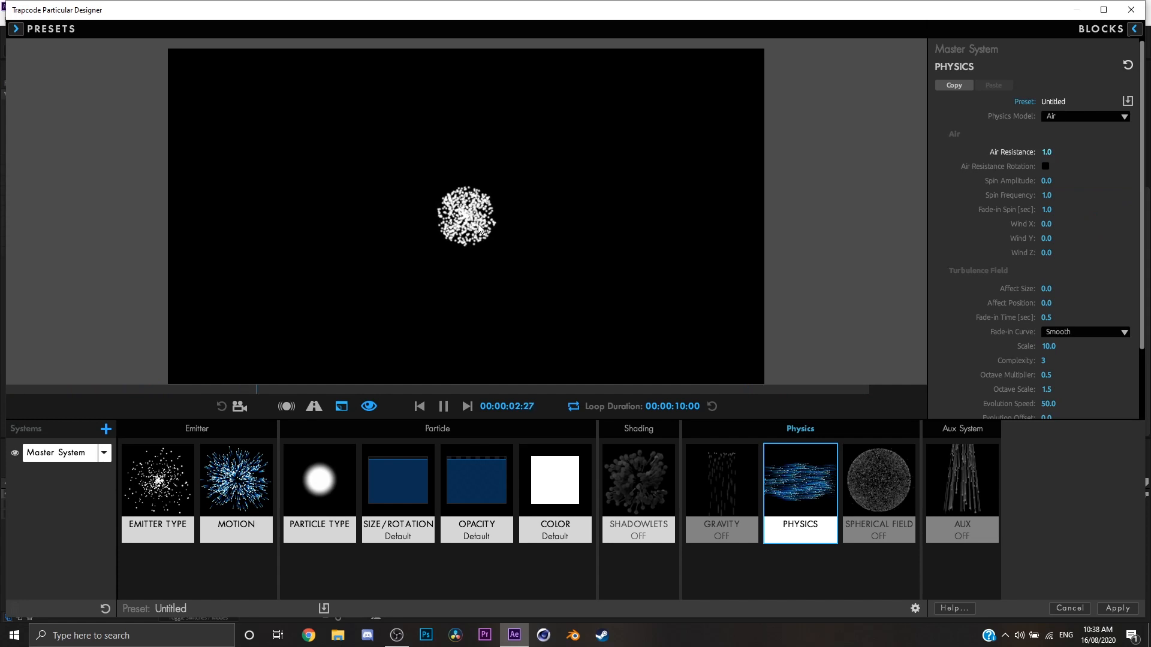
key(space)
Try an Air Resistance of 2, then reset it to 0.
drag(1045, 153, 1046, 153)
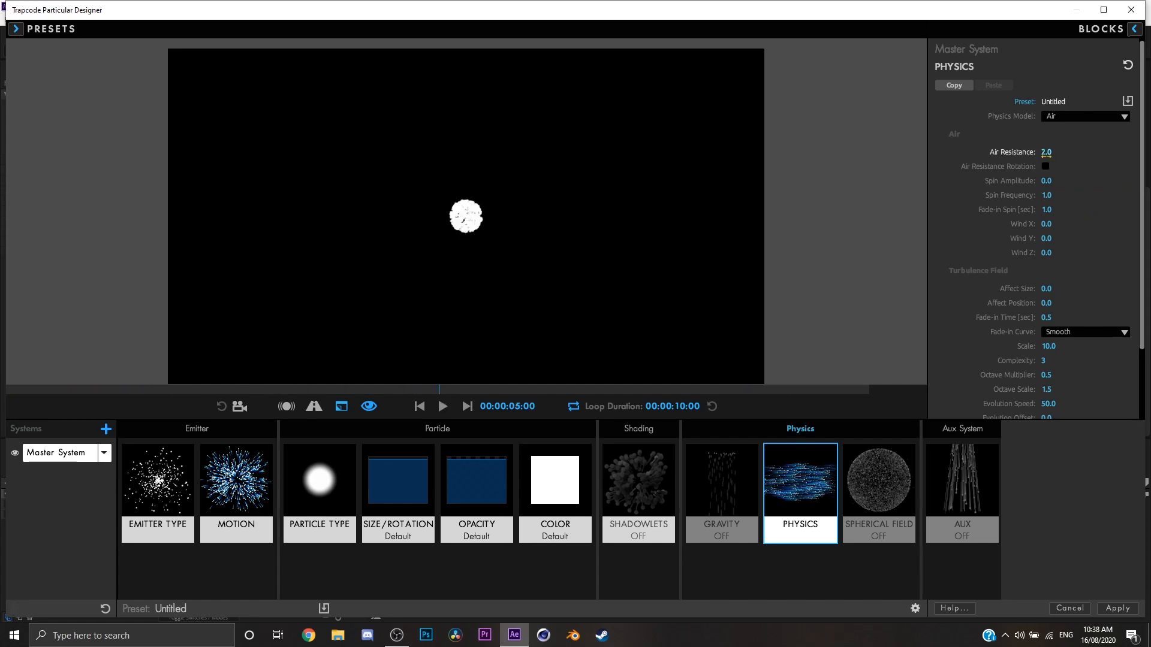
click(1046, 152)
text(0)
click(1136, 191)
Preview a Spin Amplitude of 50 with a Spin Frequency of 26, then set both spin values to 0.
drag(1052, 184, 1068, 186)
key(space)
key(space)
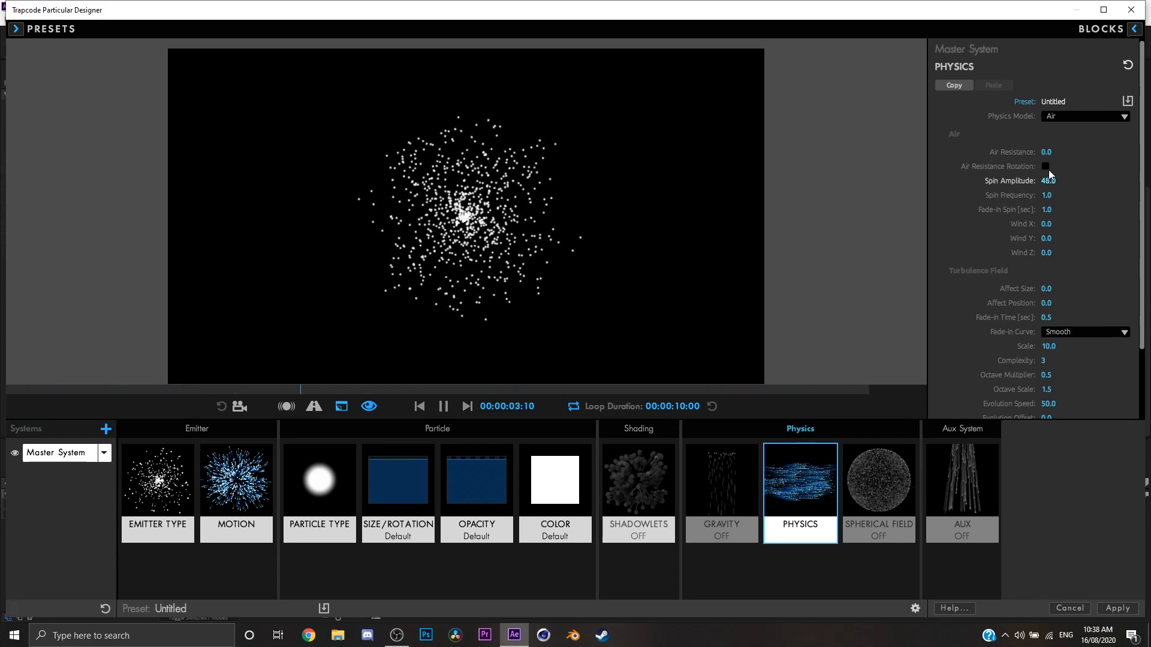
drag(1048, 180, 1053, 198)
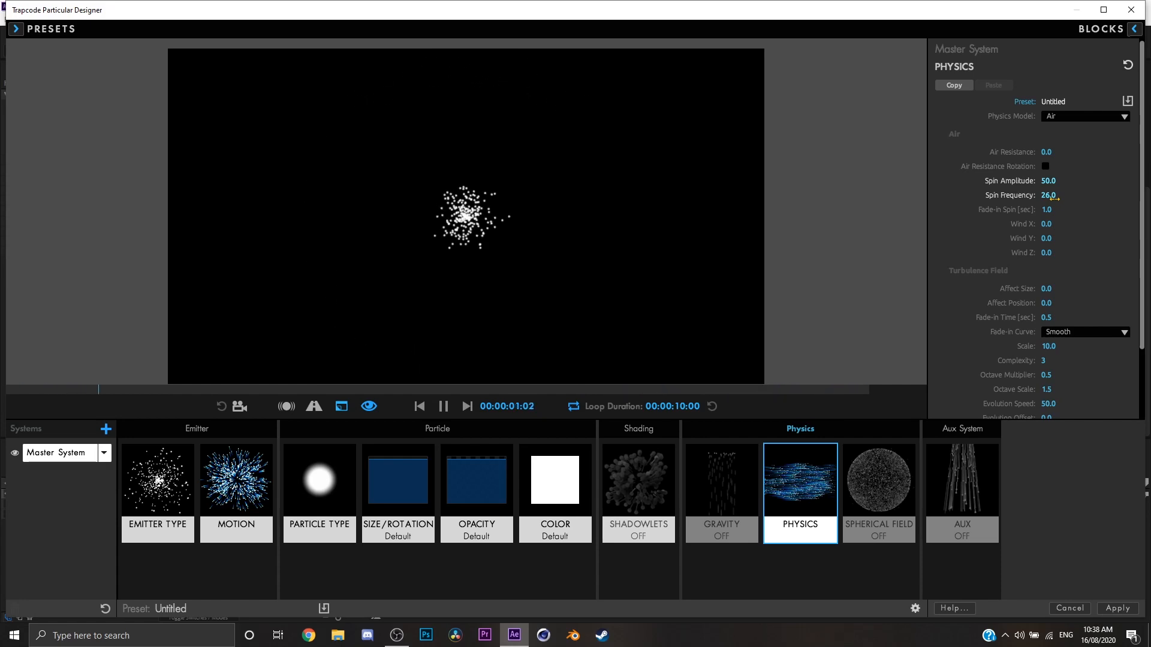
click(1050, 196)
text(0)
key(Return)
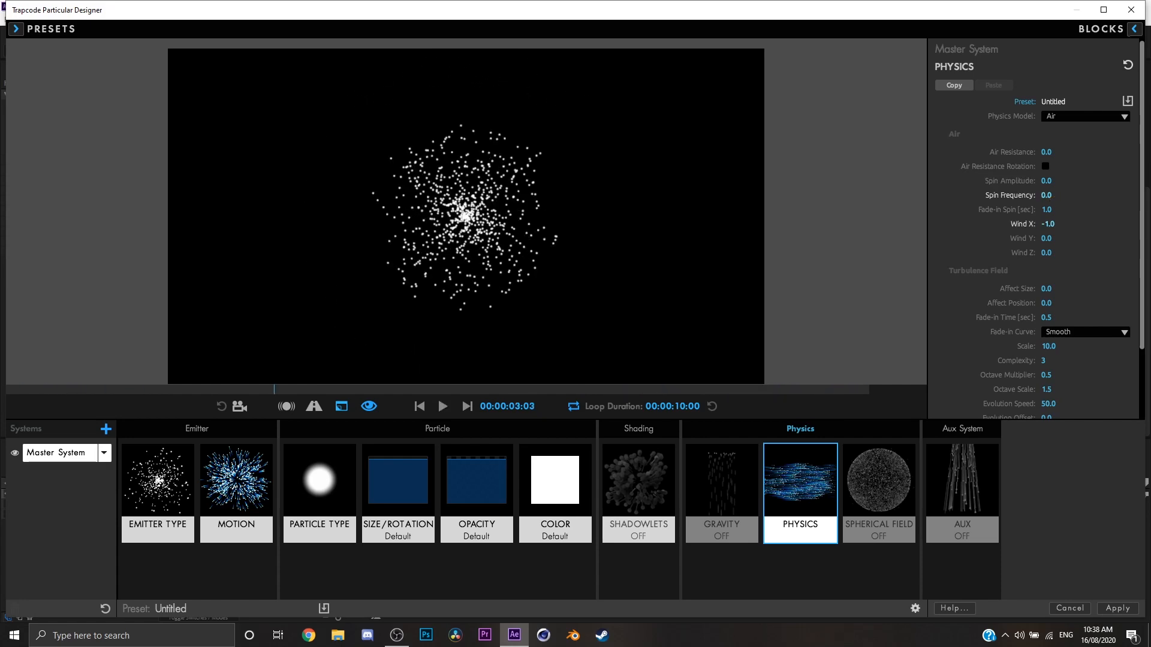
Reset Wind X to 0, leaving Wind Y at 0.
click(1047, 225)
click(1046, 238)
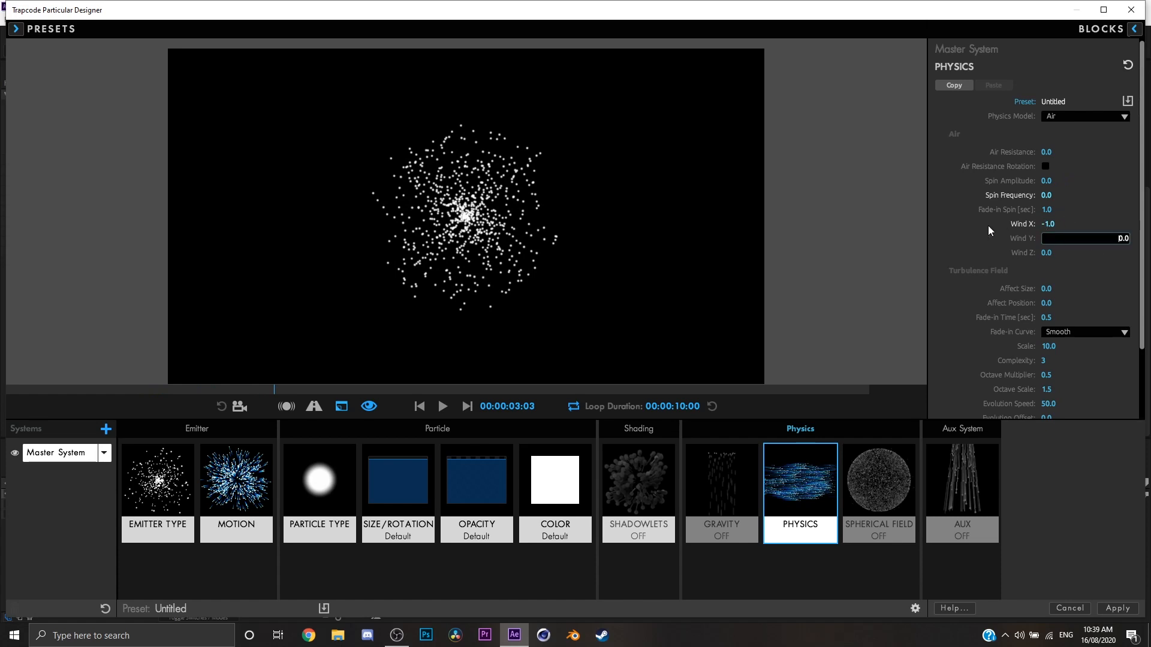
key(Return)
click(1046, 224)
key(Return)
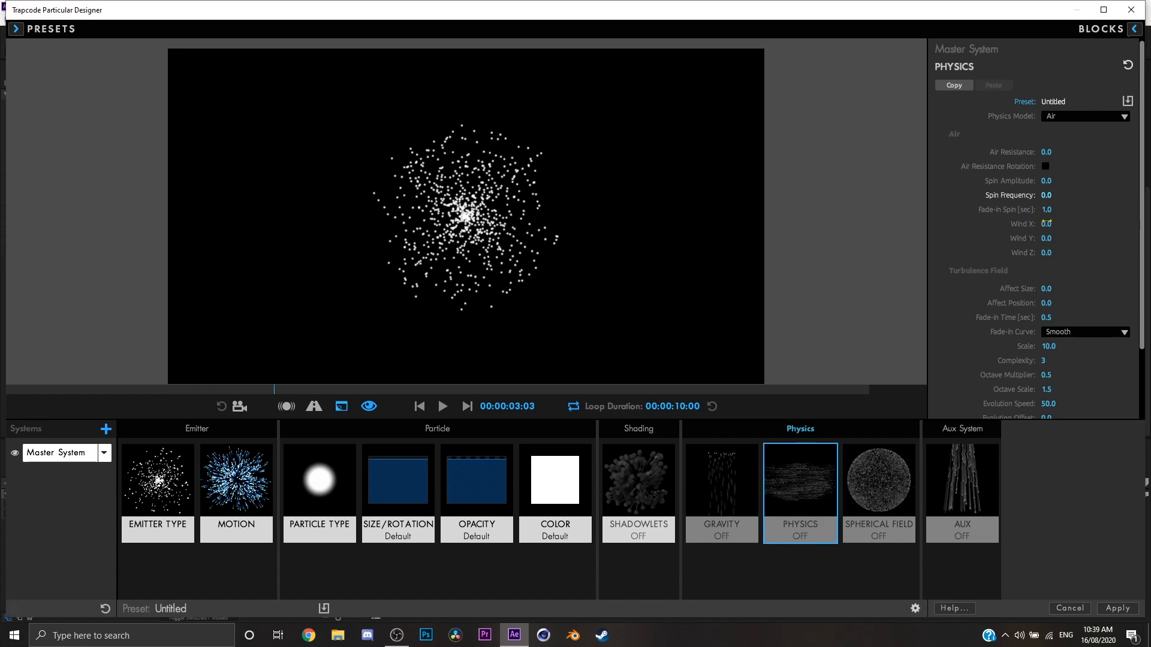
Try Wind X 330, Wind Y -139 and Wind Z 212 and preview the particles being blown.
drag(1046, 238, 977, 241)
click(1046, 238)
text(0)
key(Return)
click(1055, 239)
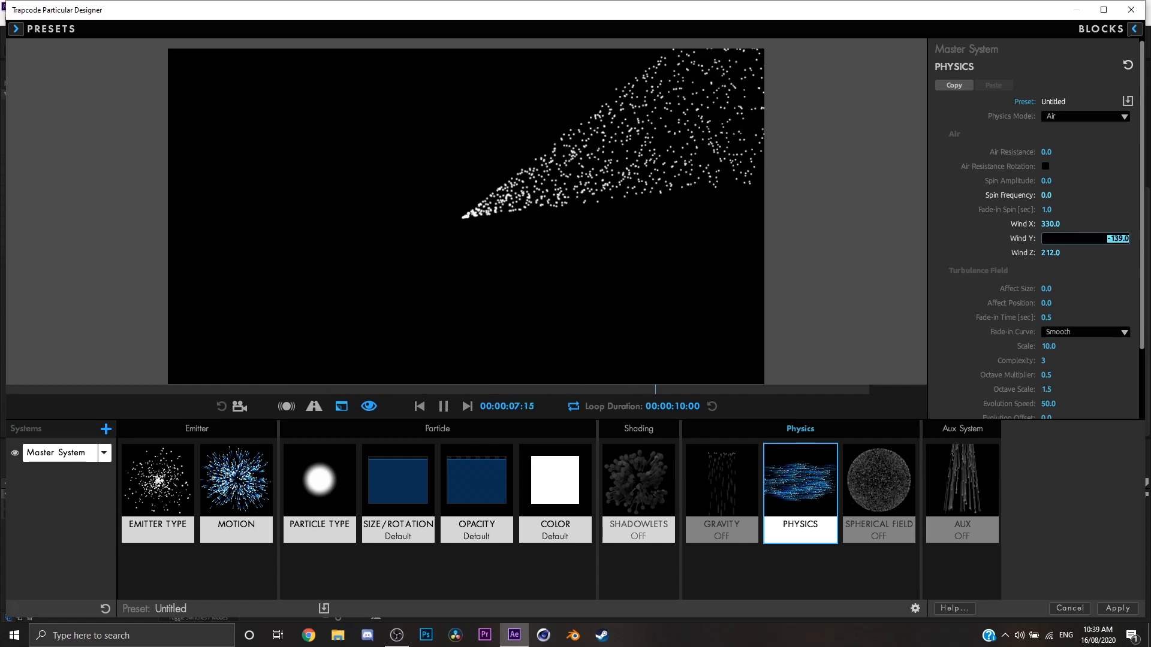
click(1082, 248)
click(918, 269)
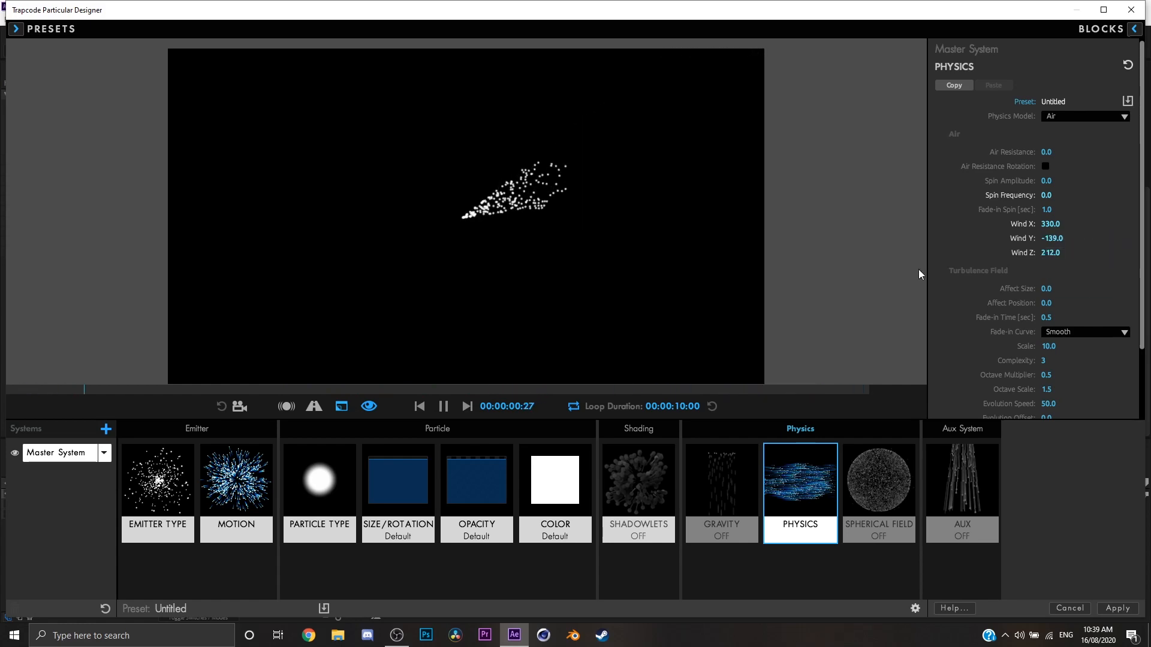
Reset the Wind X, Wind Y and Wind Z values to 0.
click(1046, 238)
text(0)
key(Return)
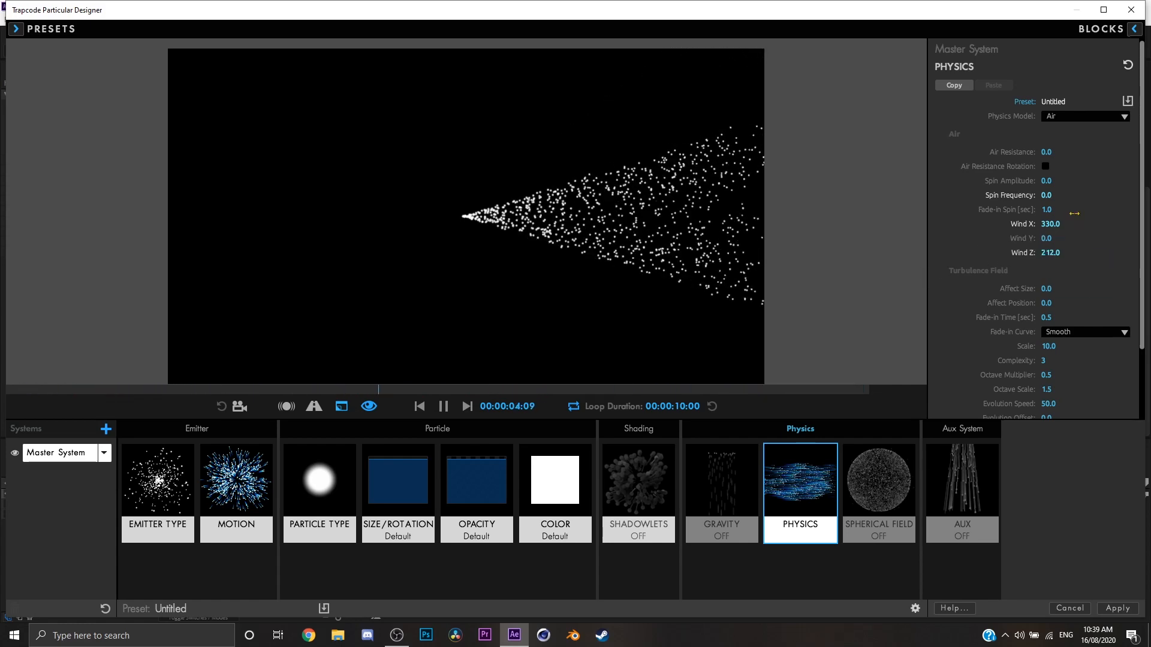
click(1058, 221)
text(0)
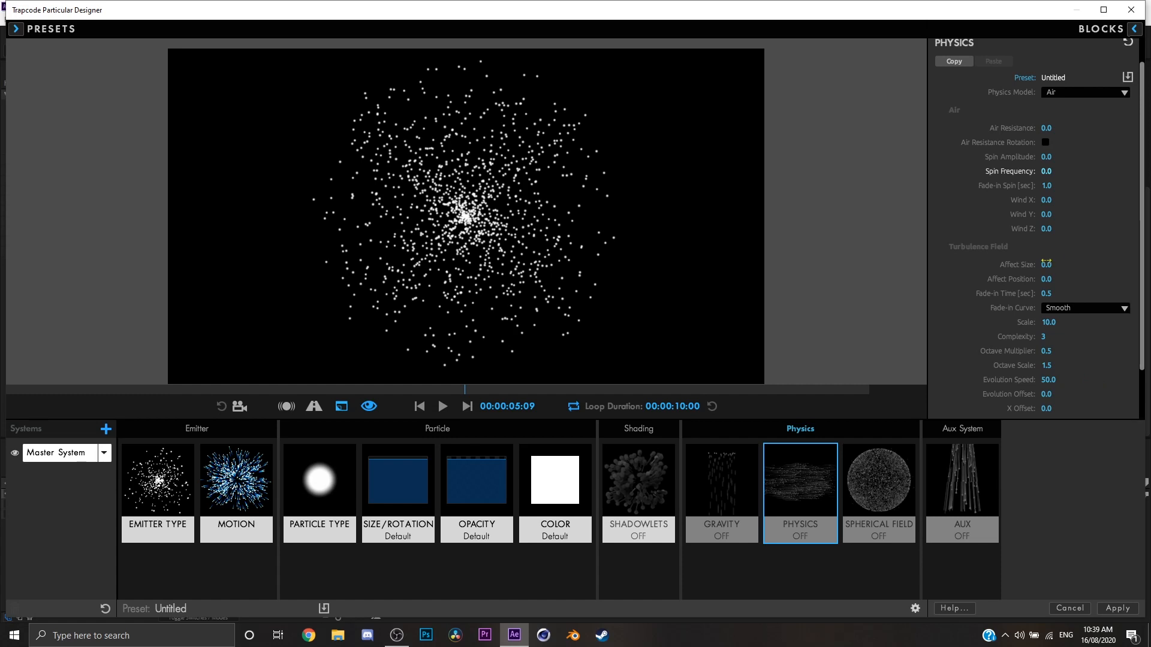
Preview a Turbulence Field Affect Size of 73, then reset Affect Size to 0.
drag(1046, 265, 1069, 264)
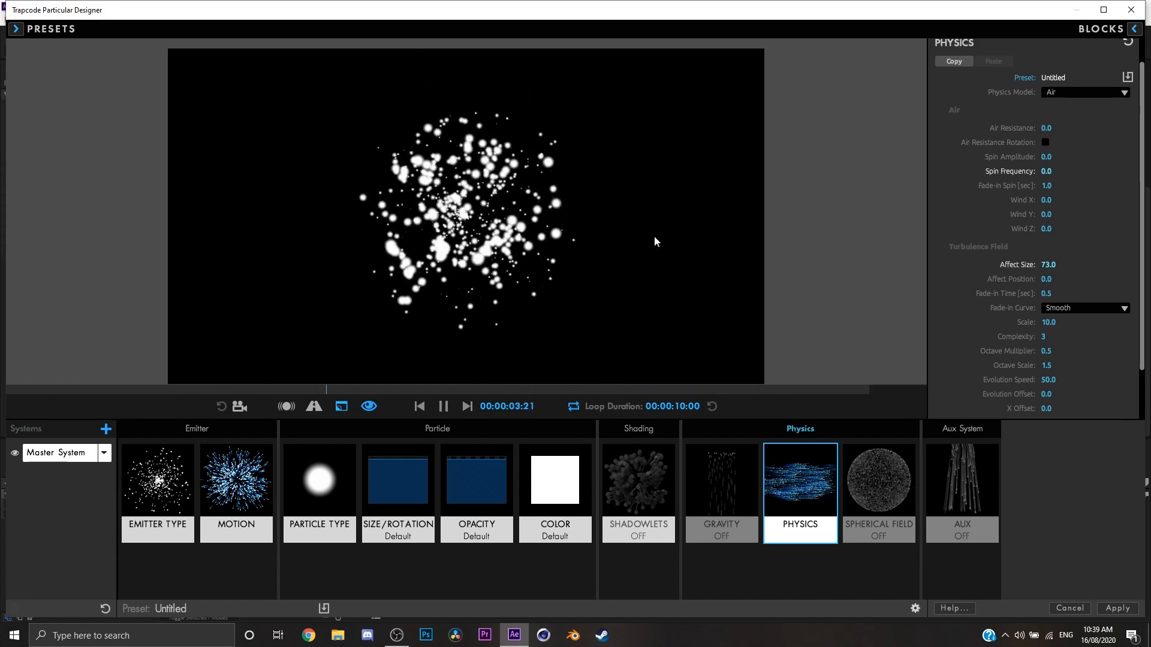
click(1060, 262)
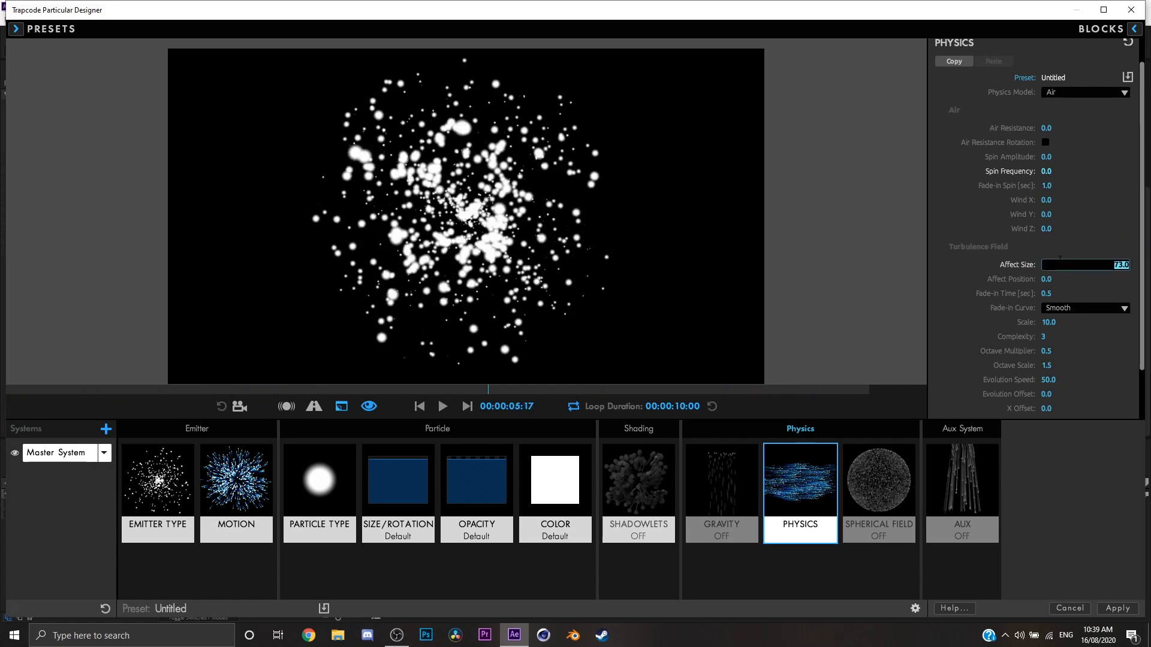
click(1118, 293)
Set the Turbulence Field's Affect Position to 101 and play the preview.
drag(1054, 280, 1115, 281)
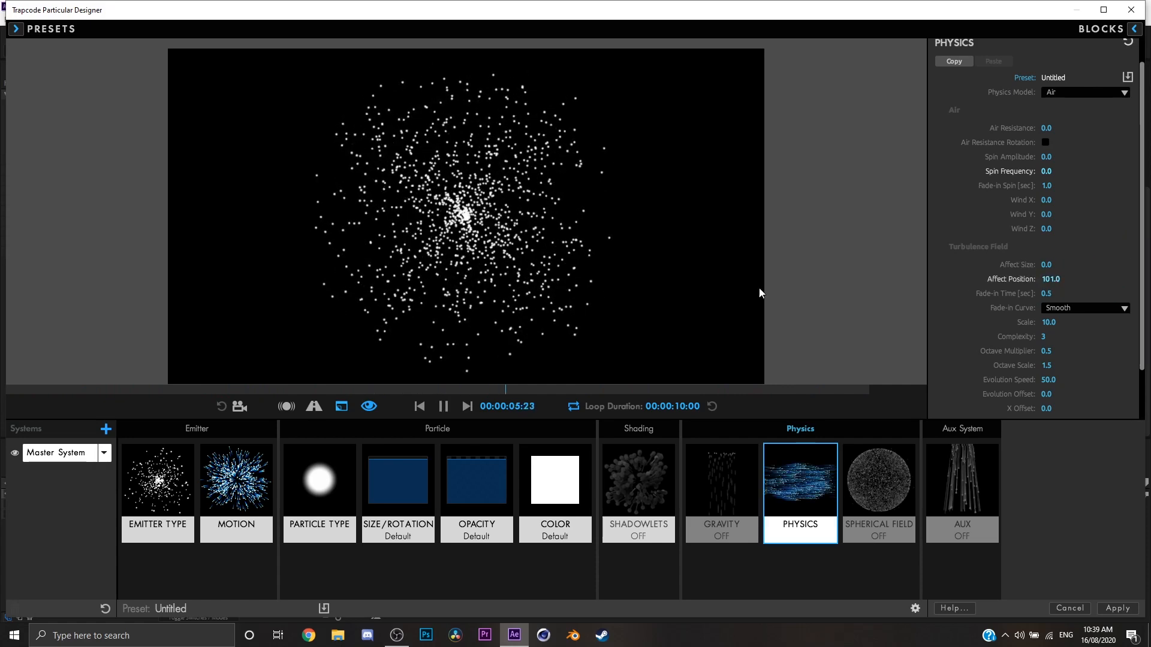
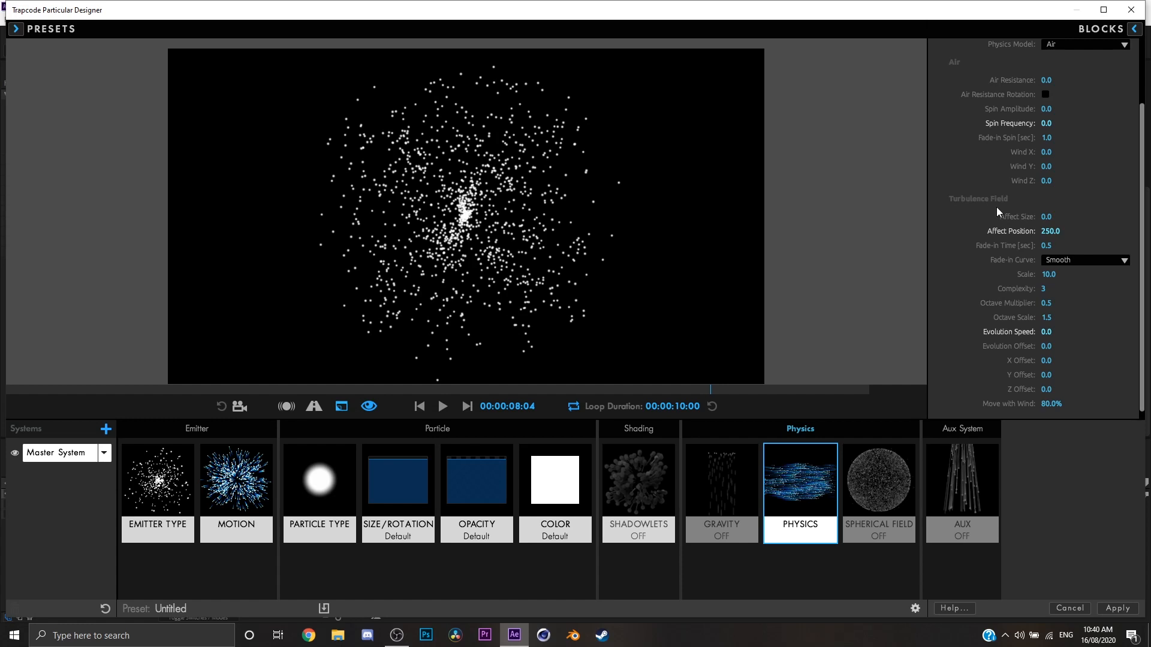
Reset the Turbulence Field's Affect Position to 0.
click(1058, 235)
text(0)
key(Return)
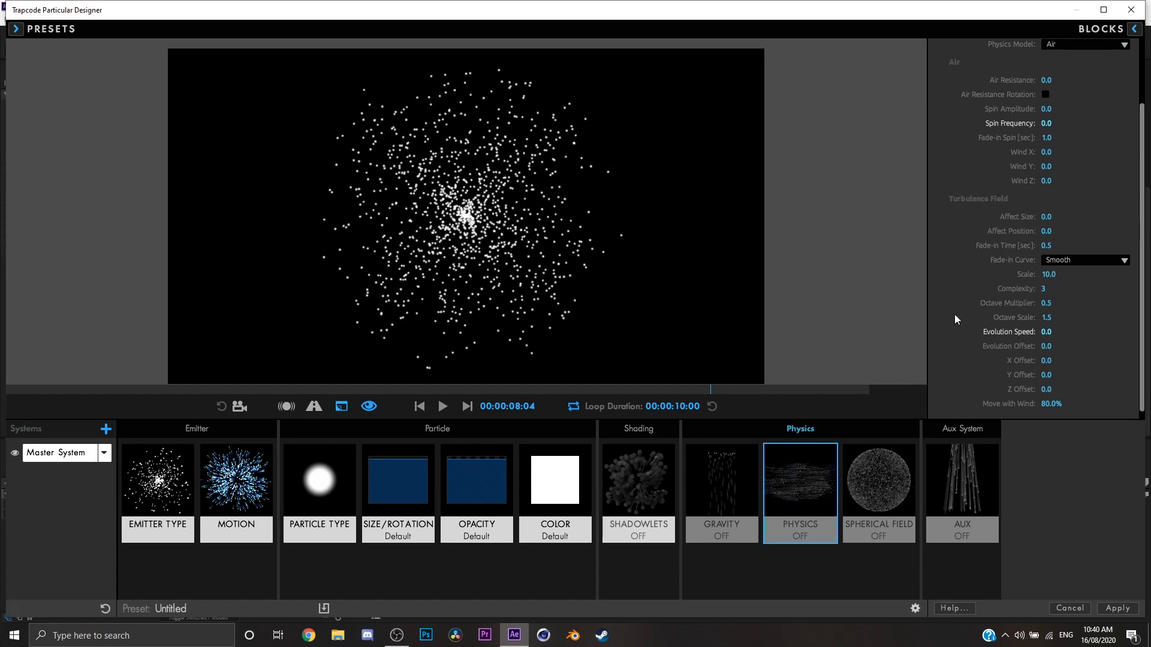
Switch the Physics Model to Fluid and preview the particle motion from the first frame.
click(889, 459)
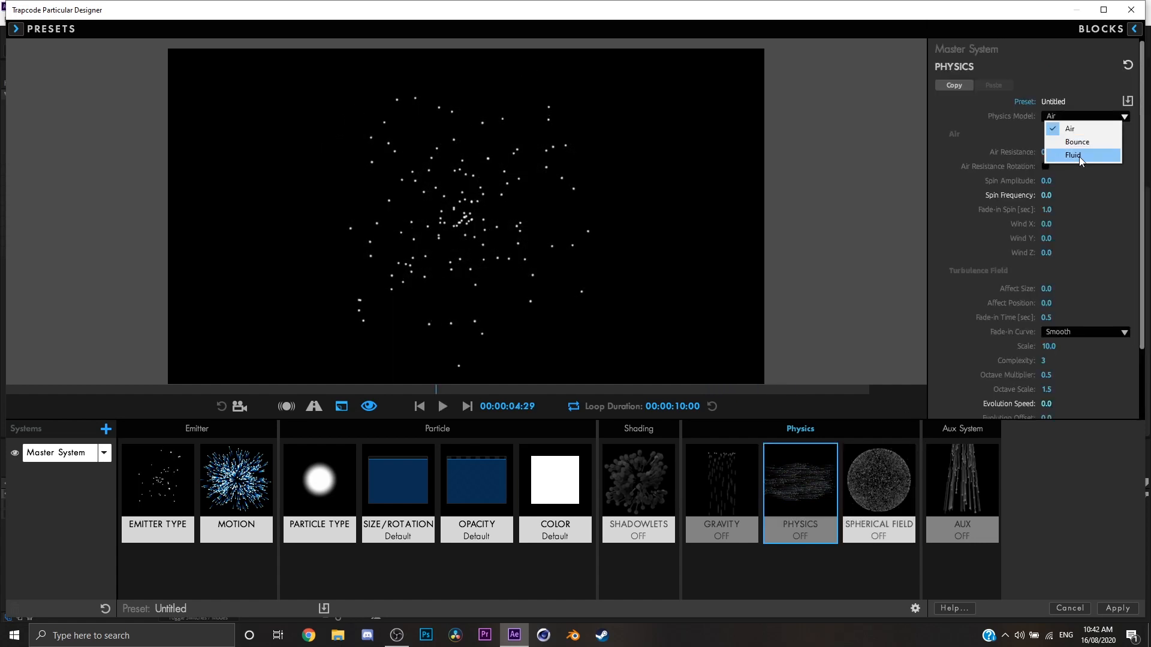
click(1079, 156)
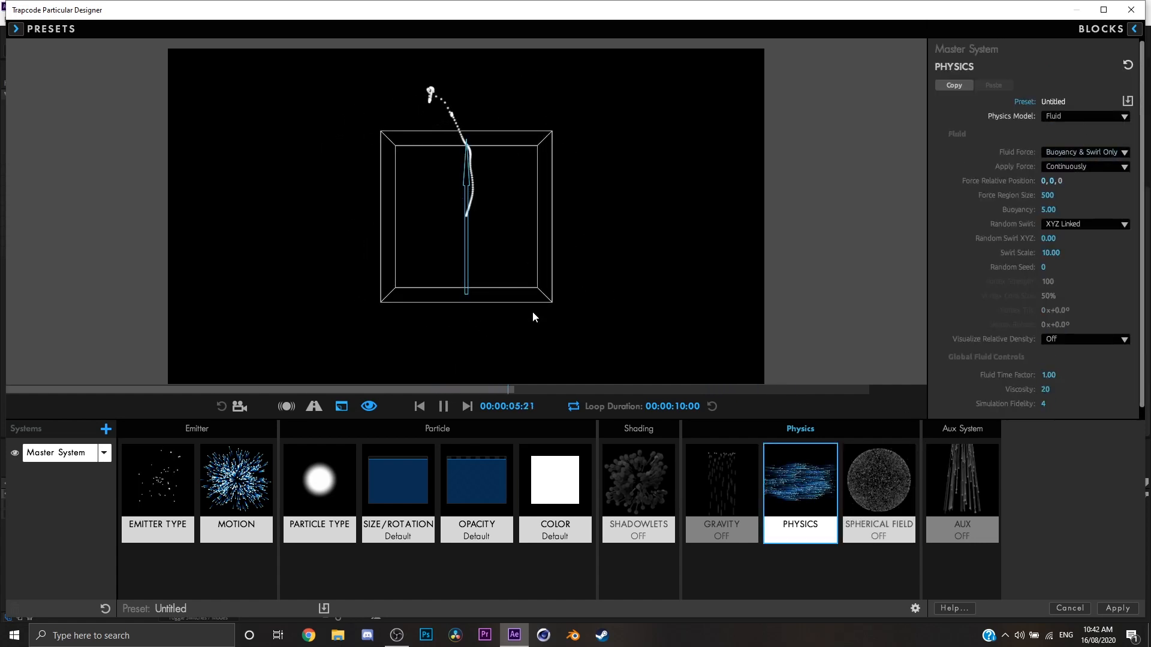
click(442, 411)
click(422, 410)
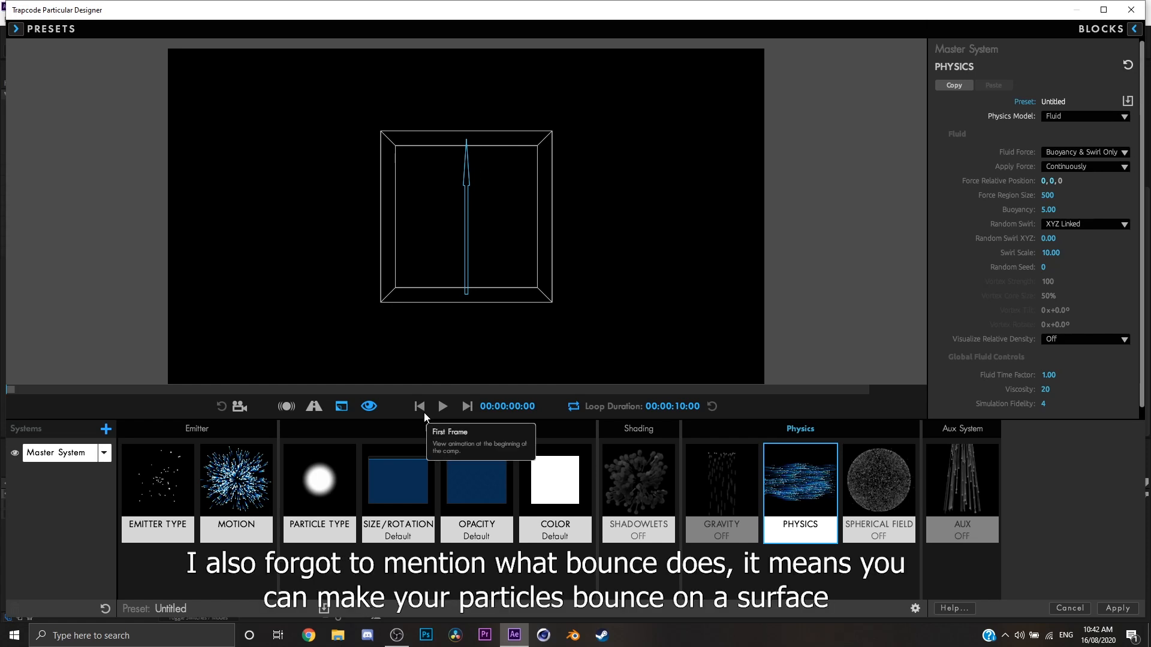
key(space)
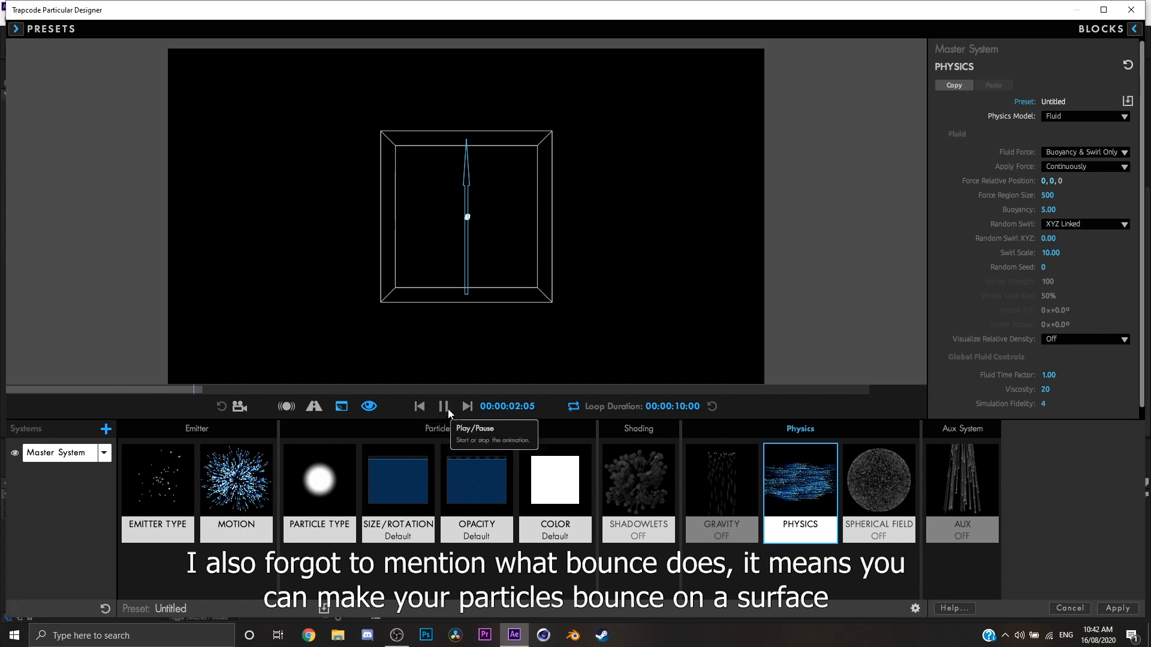
click(448, 409)
Change the Emitter Type to Box, preview it, and raise Particles/sec to 134.
click(156, 521)
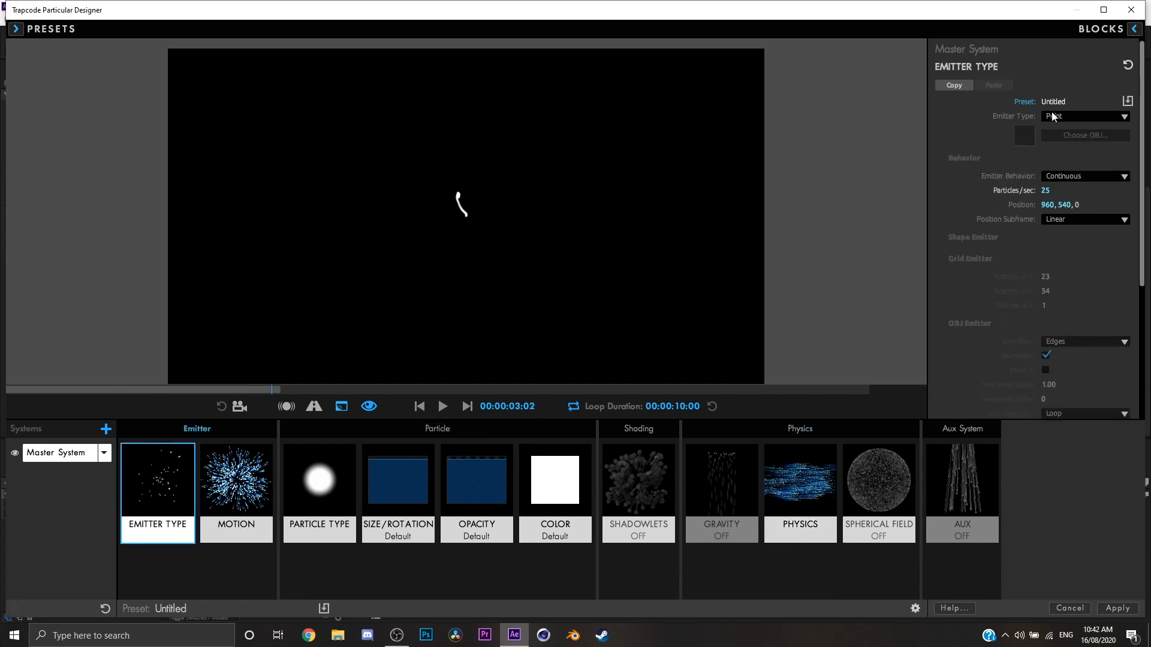
click(1093, 112)
click(1088, 139)
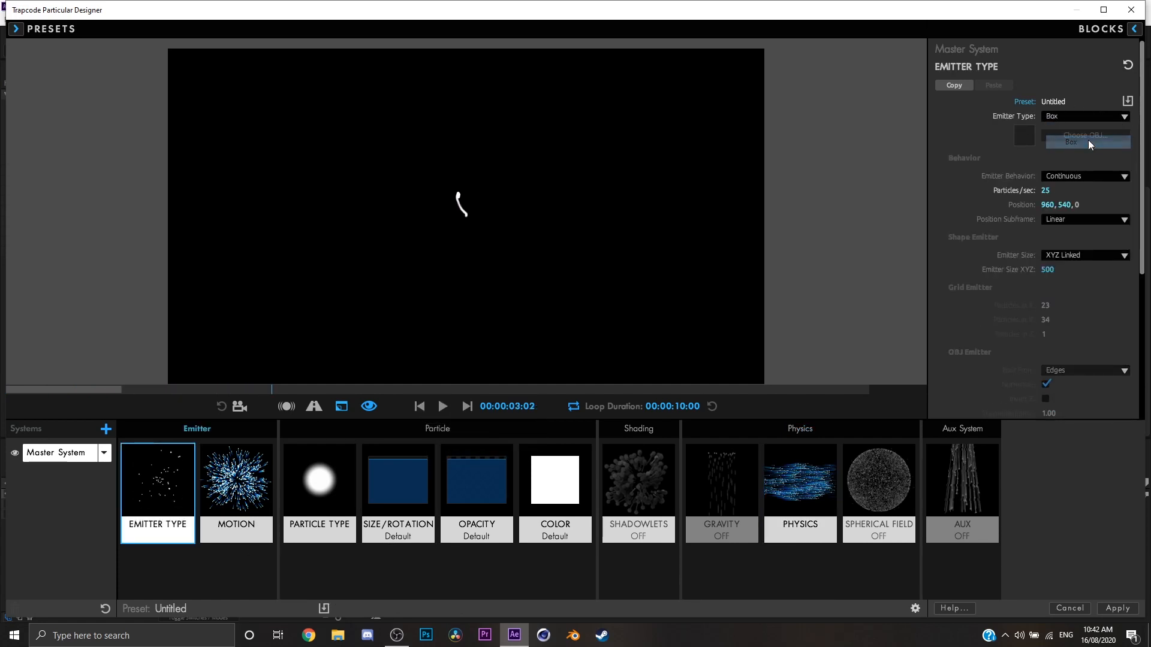
key(space)
key(space)
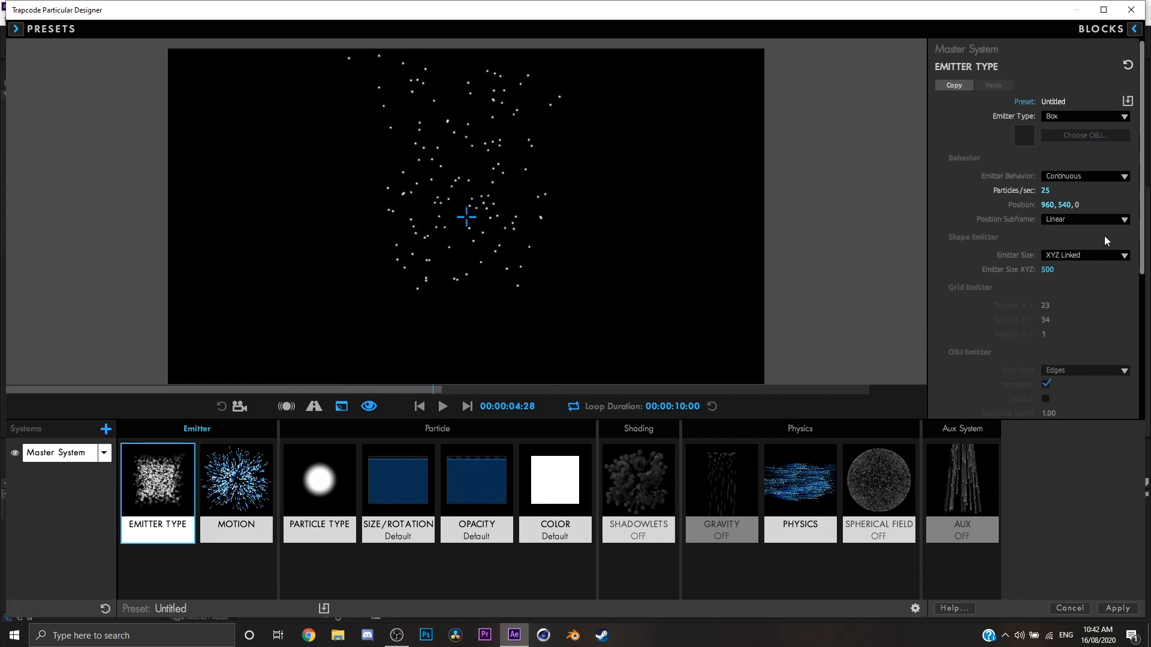
drag(1050, 198, 1097, 197)
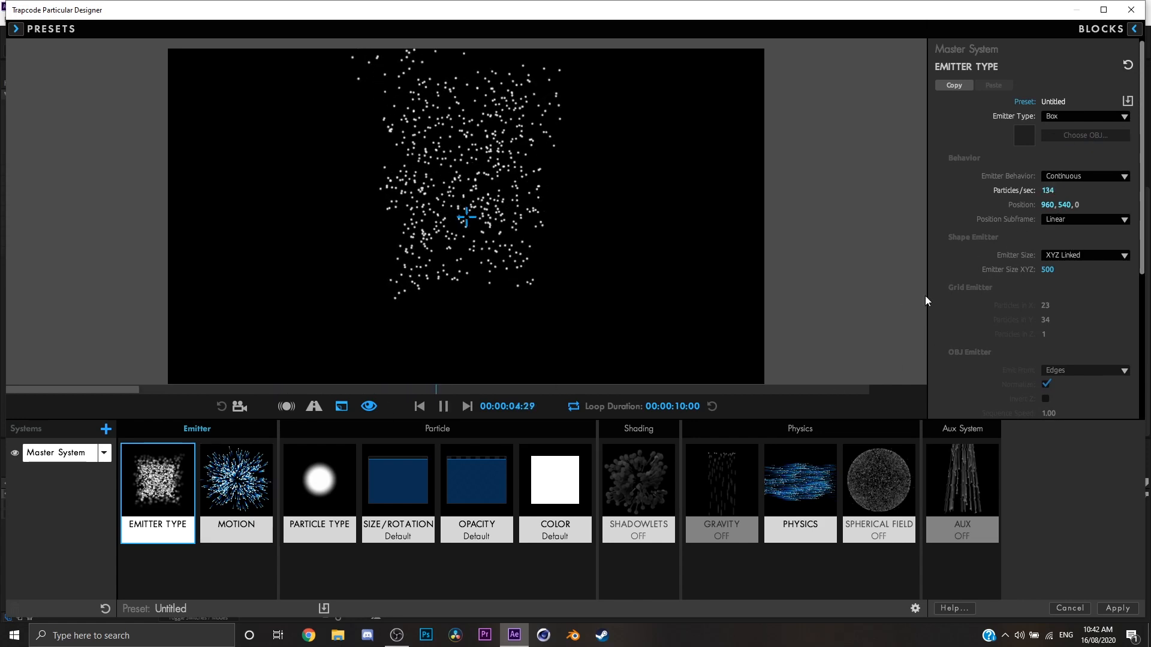
Set the fluid's Buoyancy to 50 after testing values of 35 and 0, and preview the rising particles.
click(799, 487)
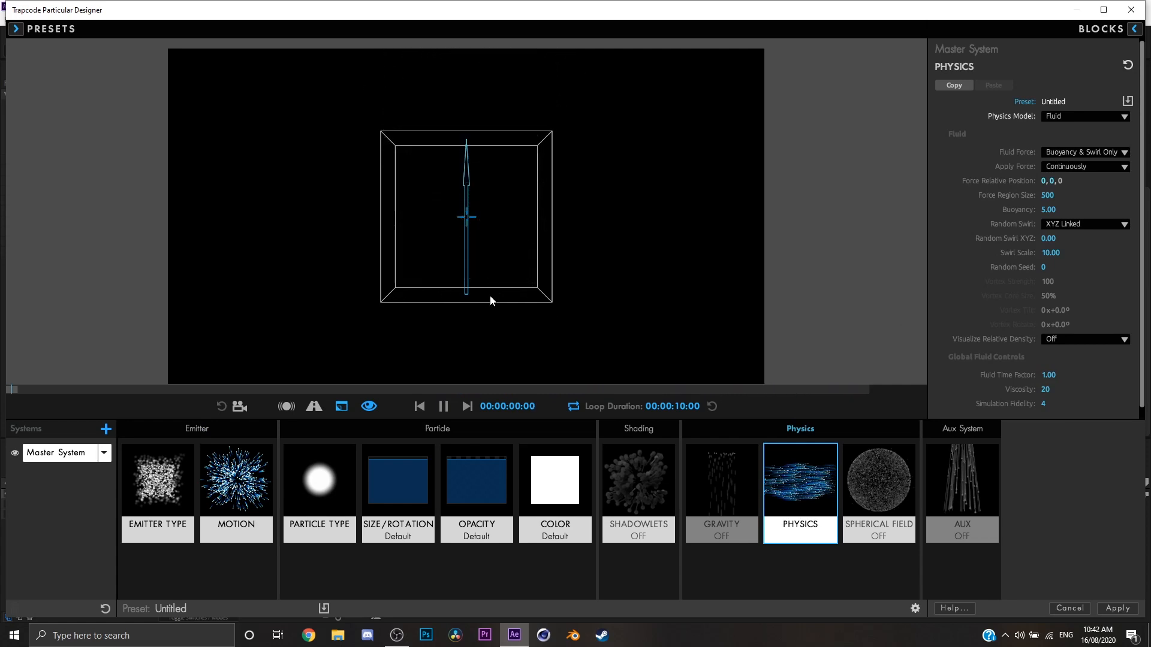
mouse_move(1052, 197)
mouse_down()
mouse_move(1025, 198)
mouse_move(1092, 193)
mouse_move(1052, 193)
mouse_move(1066, 209)
mouse_up()
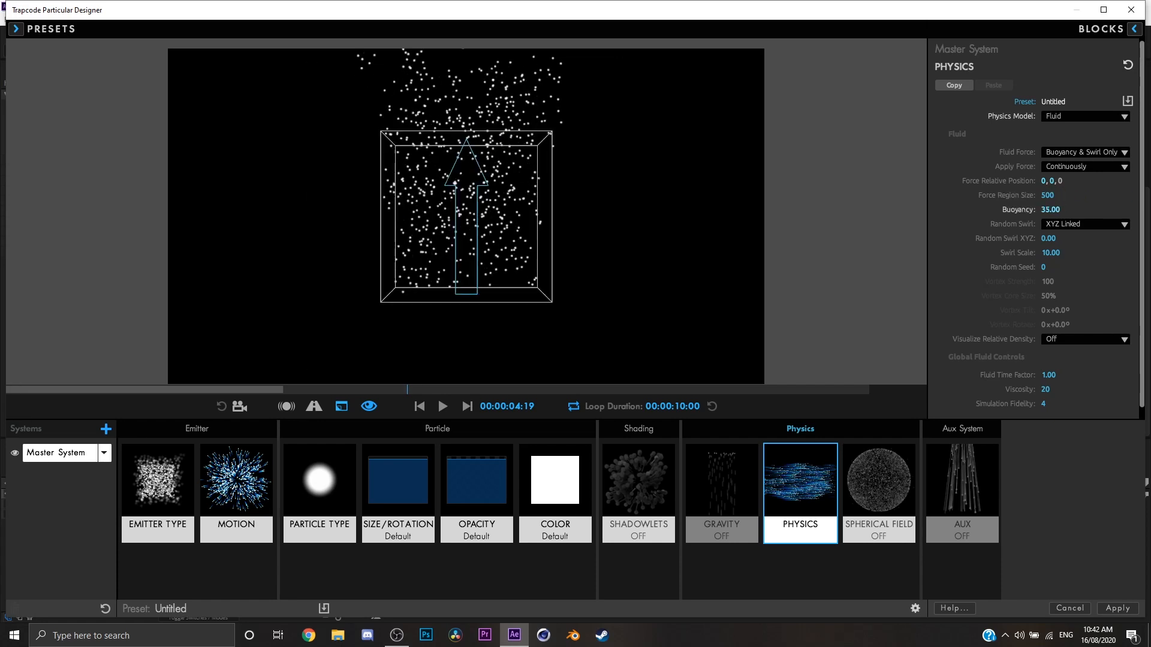
click(1058, 209)
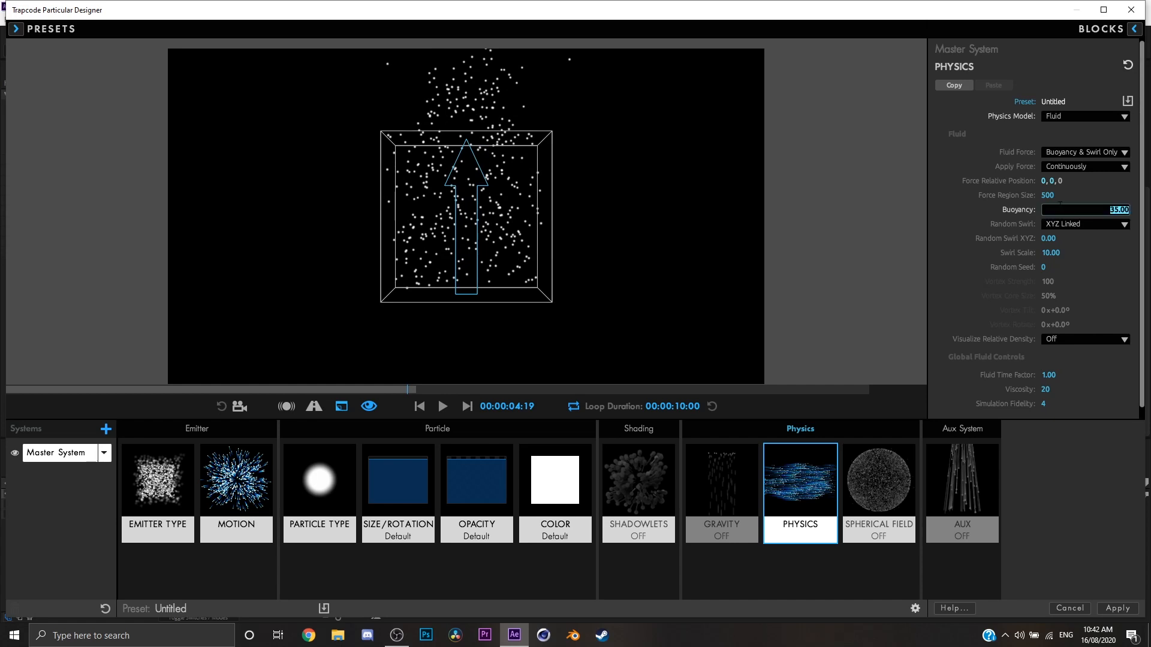
key(Return)
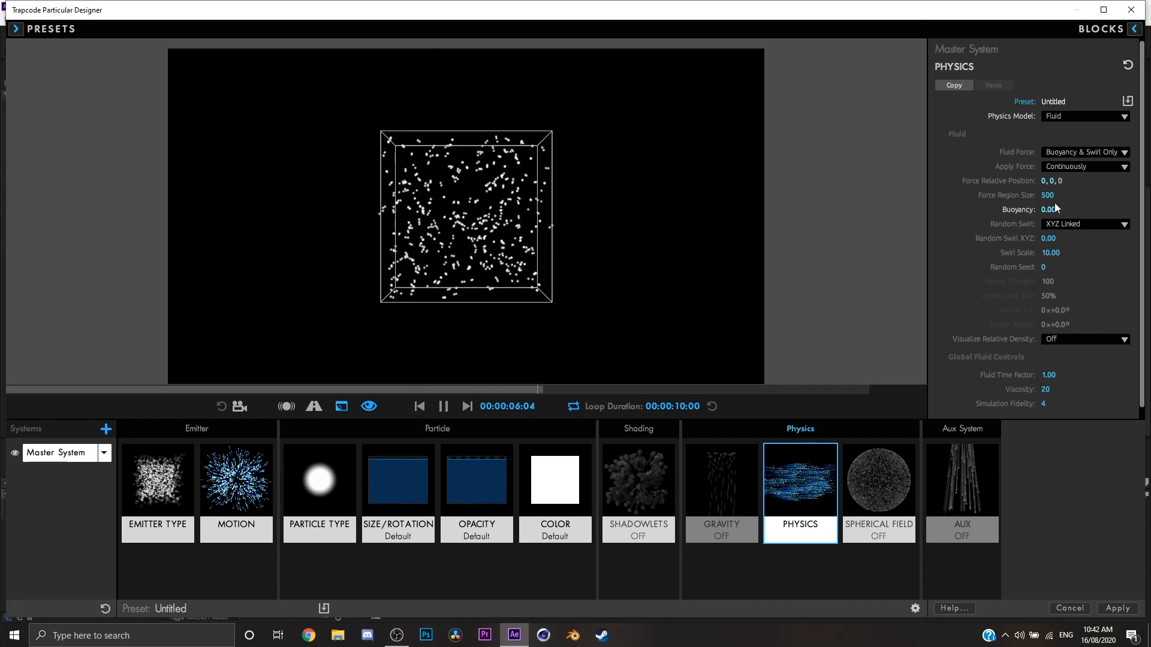
click(1057, 208)
text(50)
key(Return)
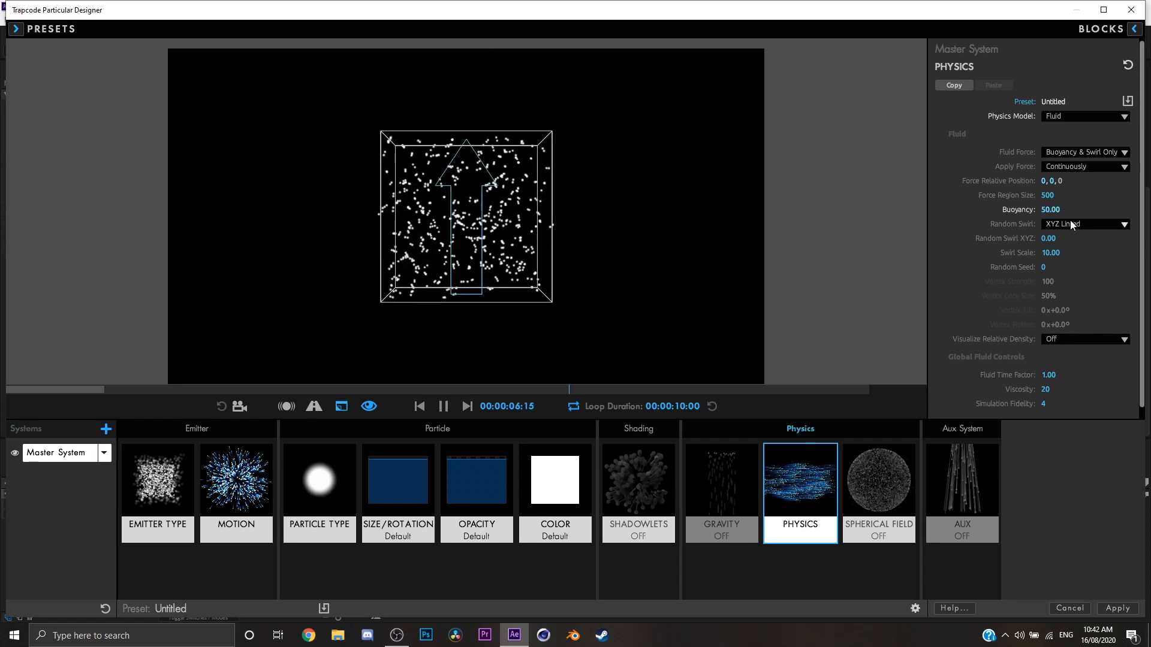
key(space)
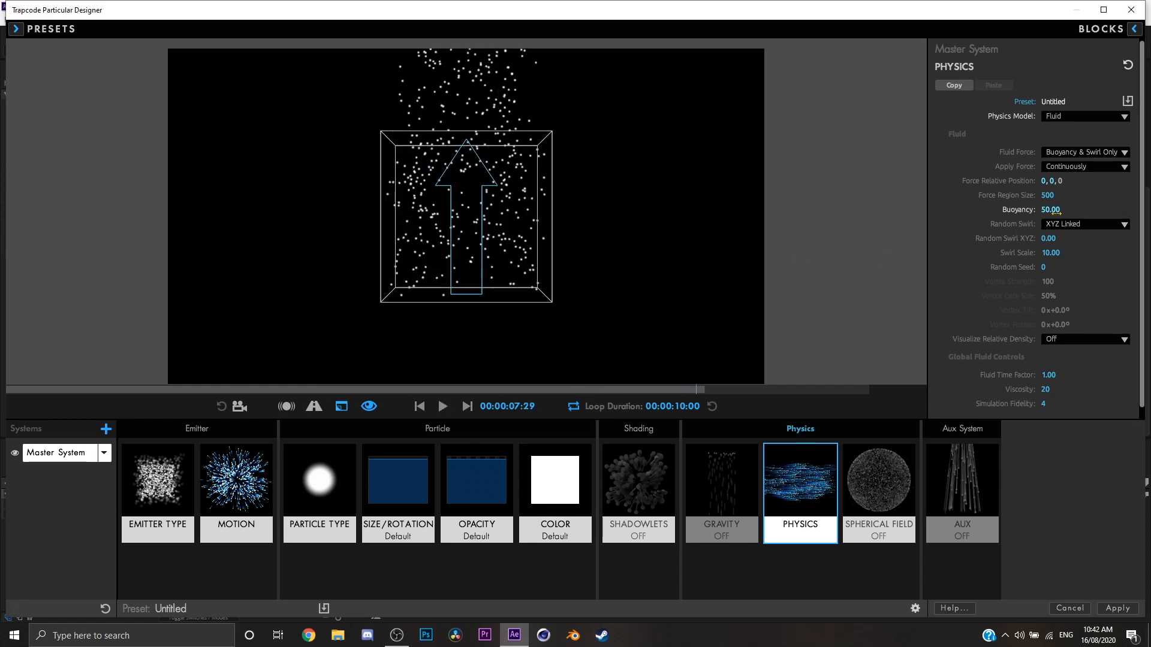
Try a Random Swirl XYZ value of 25 and preview the fluid motion from the first frame.
click(1073, 251)
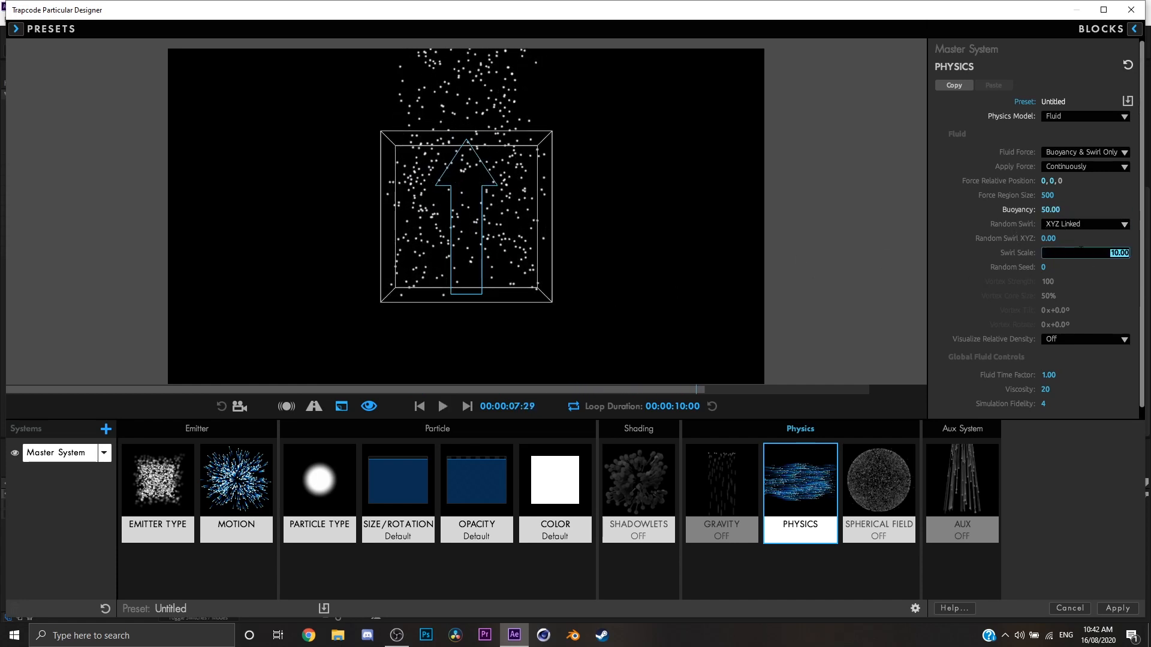
click(1054, 240)
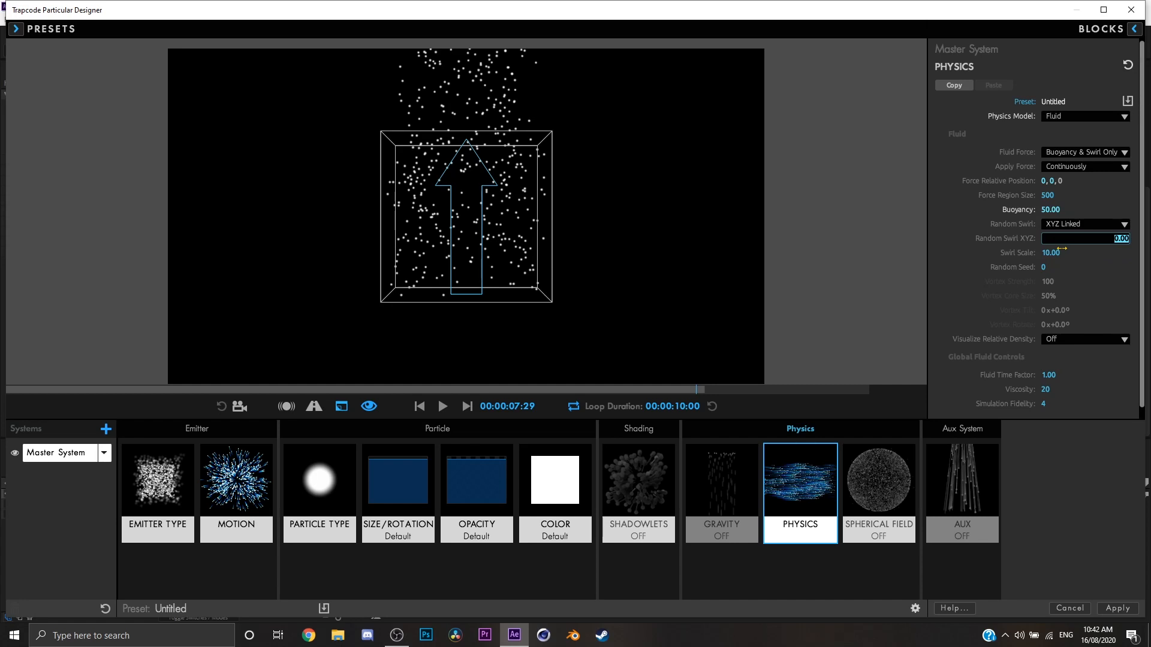
text(25)
key(Return)
click(443, 407)
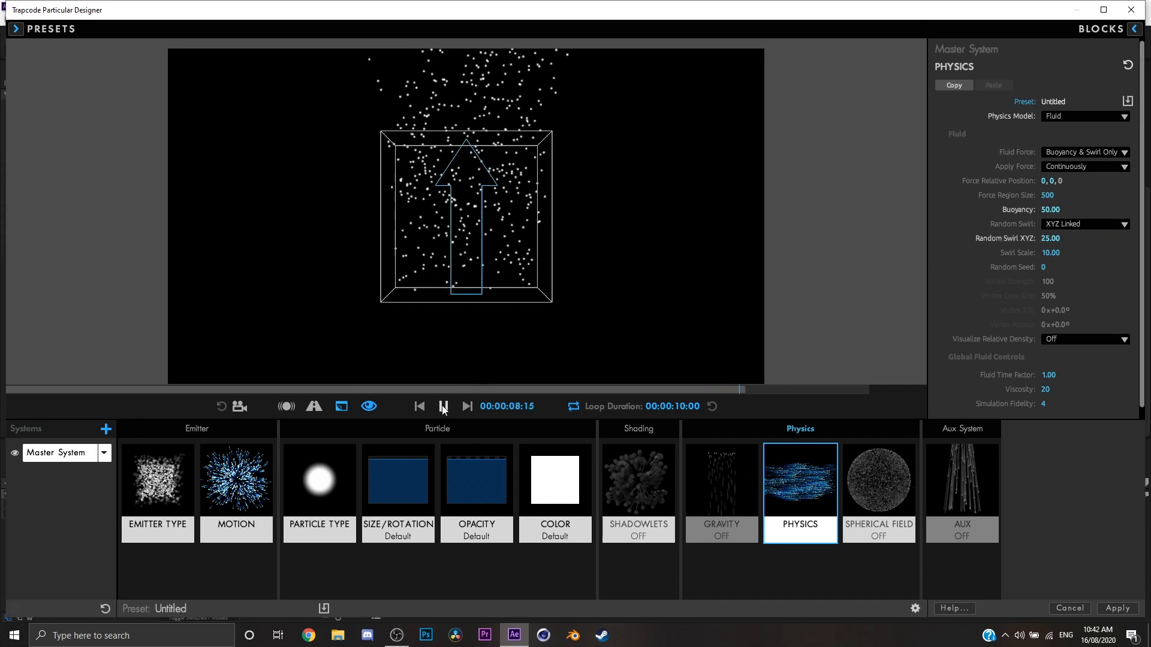
click(424, 408)
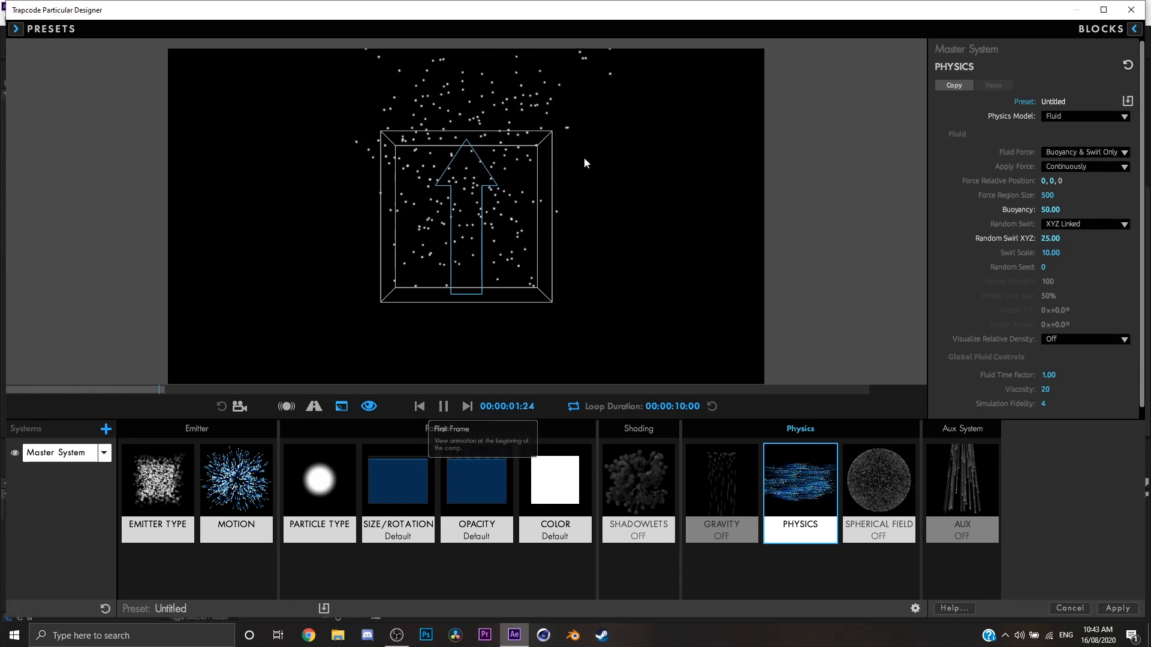
key(space)
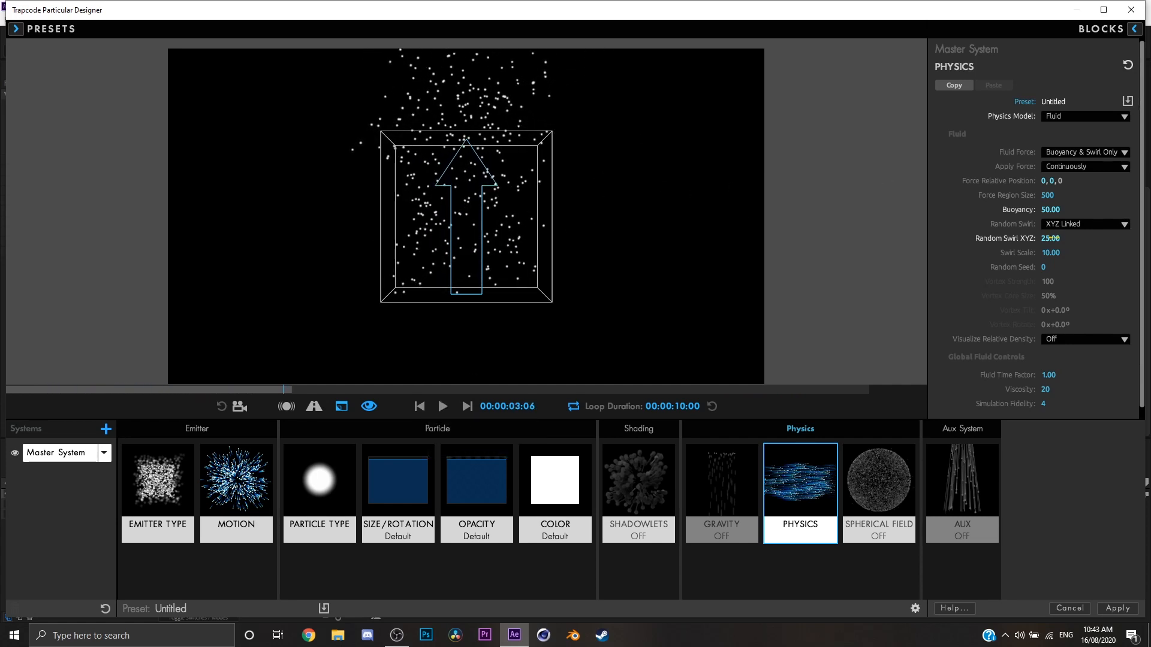
Try a Random Swirl XYZ value of 100 and play the preview.
click(1050, 238)
text(100)
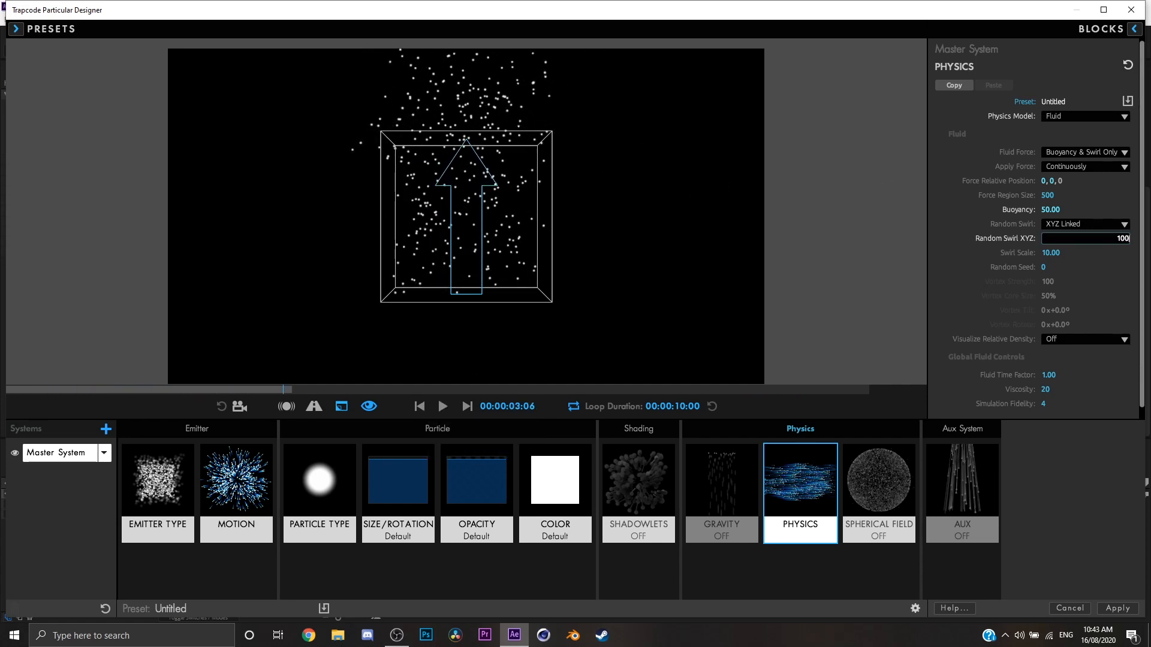
key(Return)
click(442, 407)
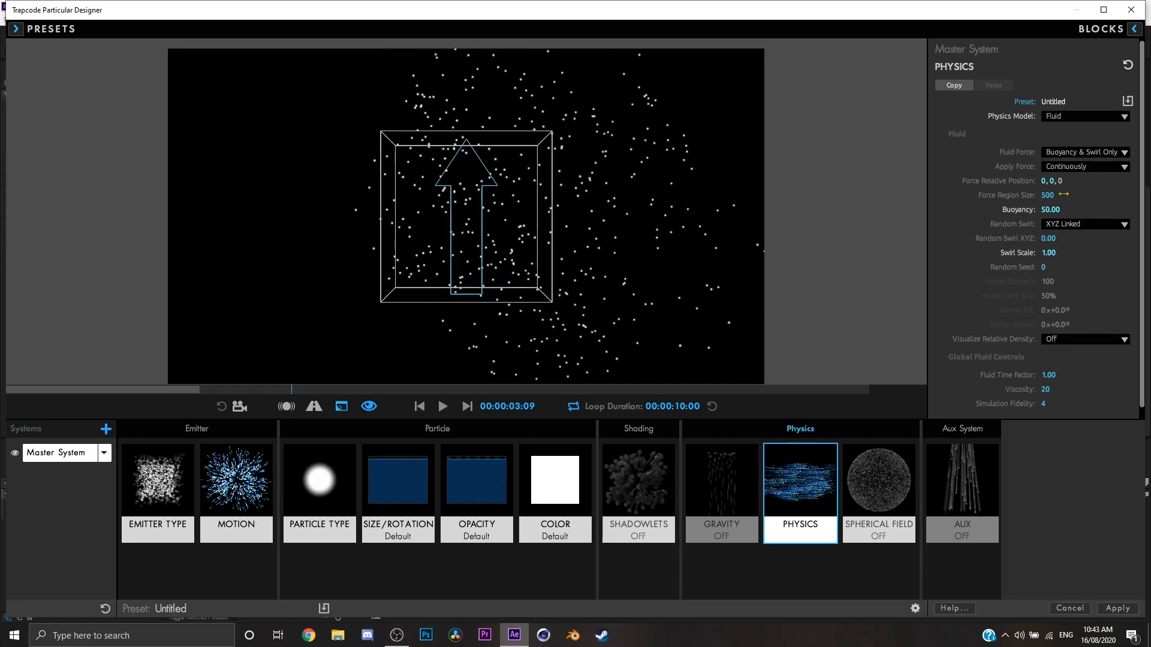
Set the Fluid Force to Vortex Ring and preview the particles from the first frame.
click(1077, 147)
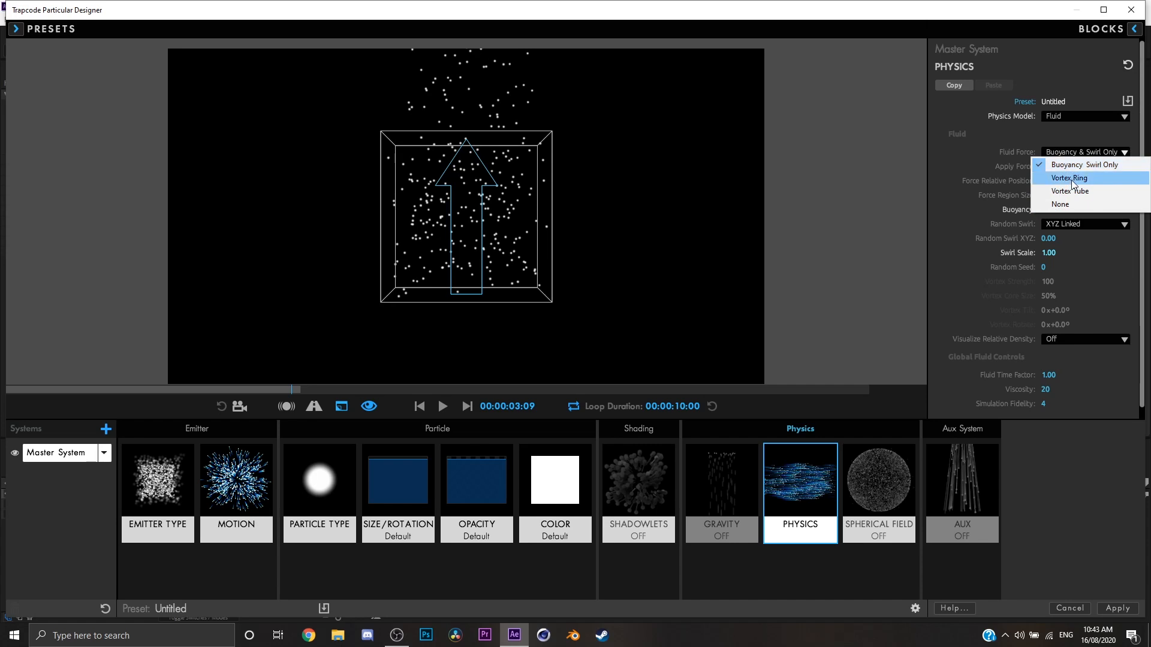
click(1068, 153)
click(1068, 152)
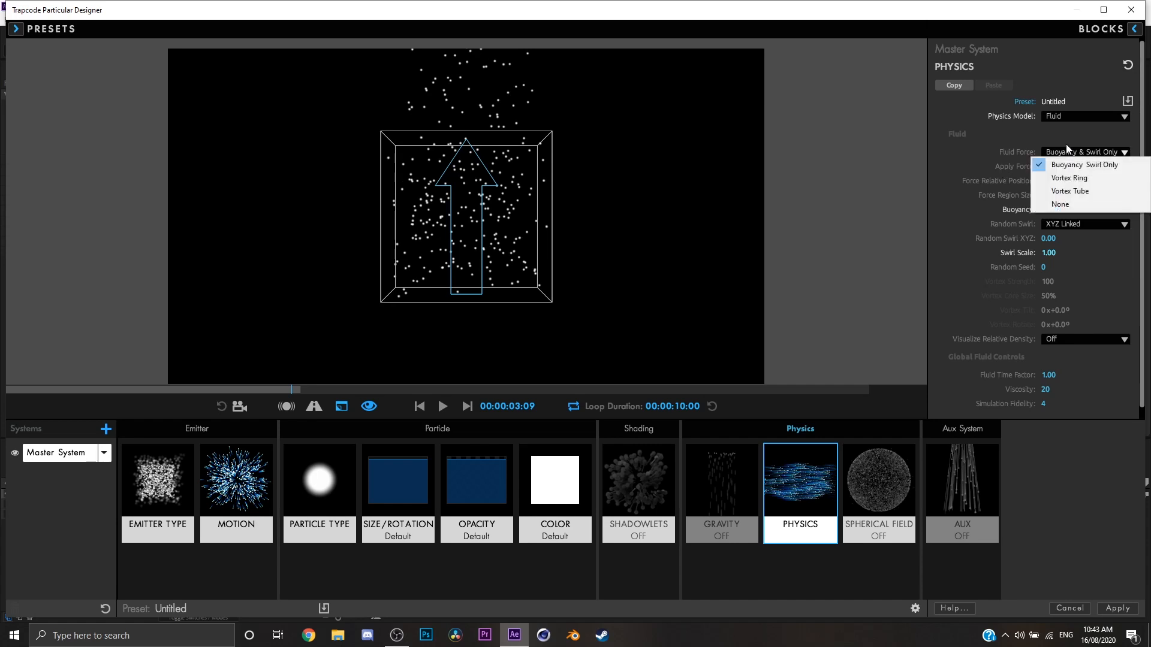
click(1052, 181)
key(space)
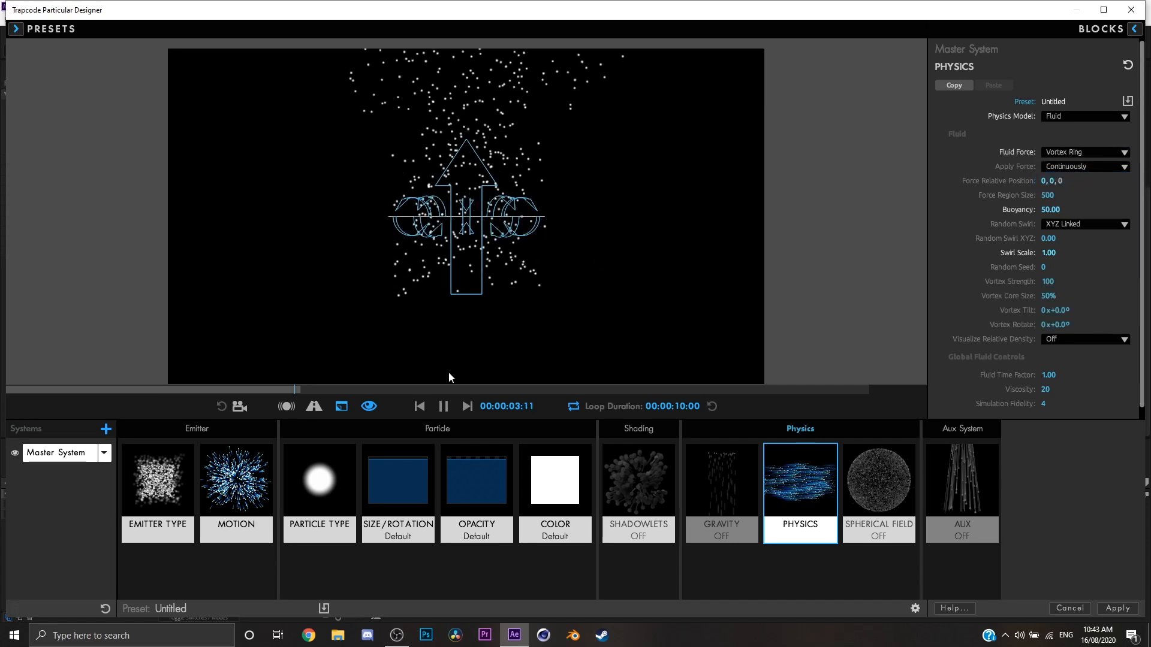
click(422, 405)
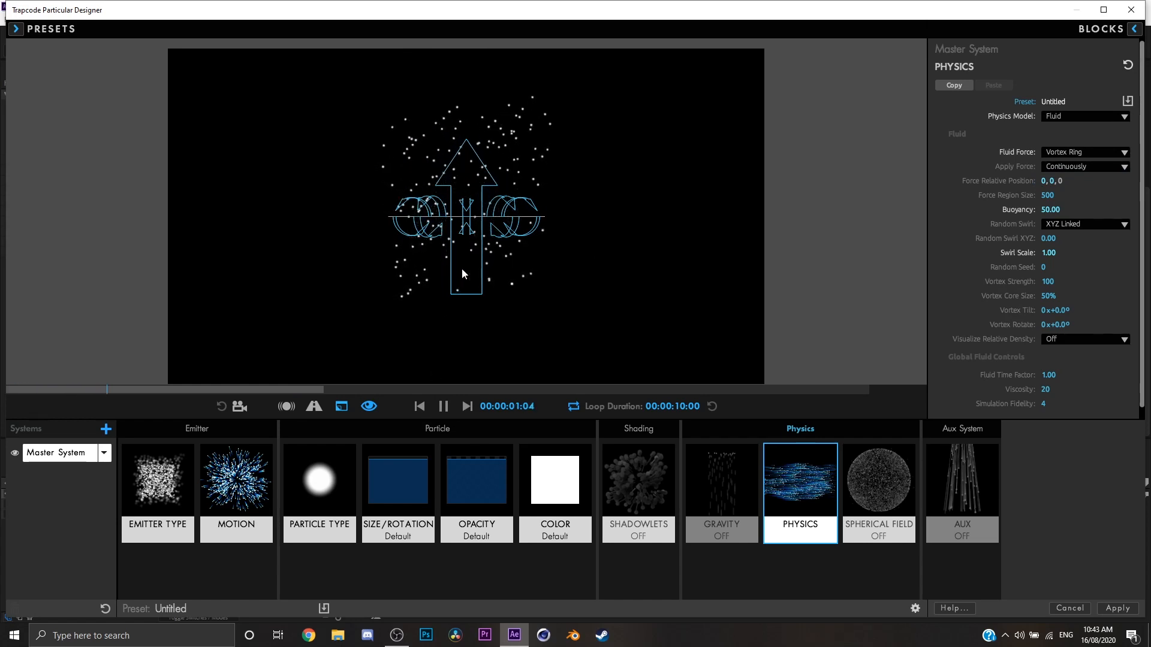
key(space)
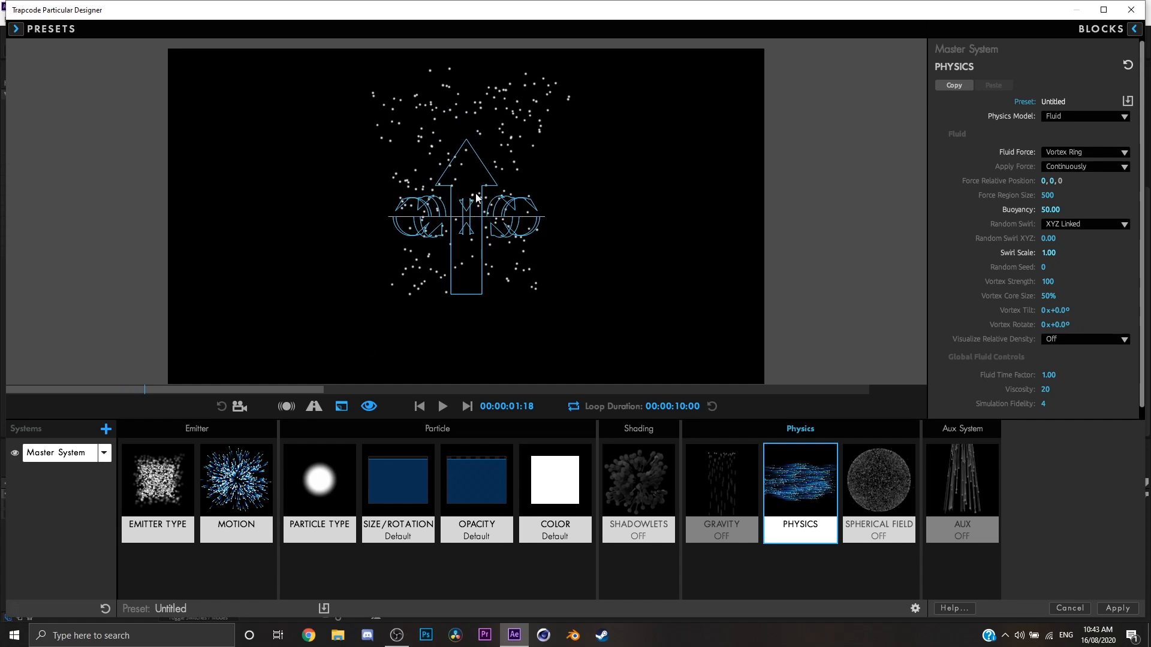
Adjust the vortex ring to a Core Size of 80%, Strength of 350, Tilt of -44° and Rotate of +78°.
click(239, 406)
drag(500, 212, 495, 238)
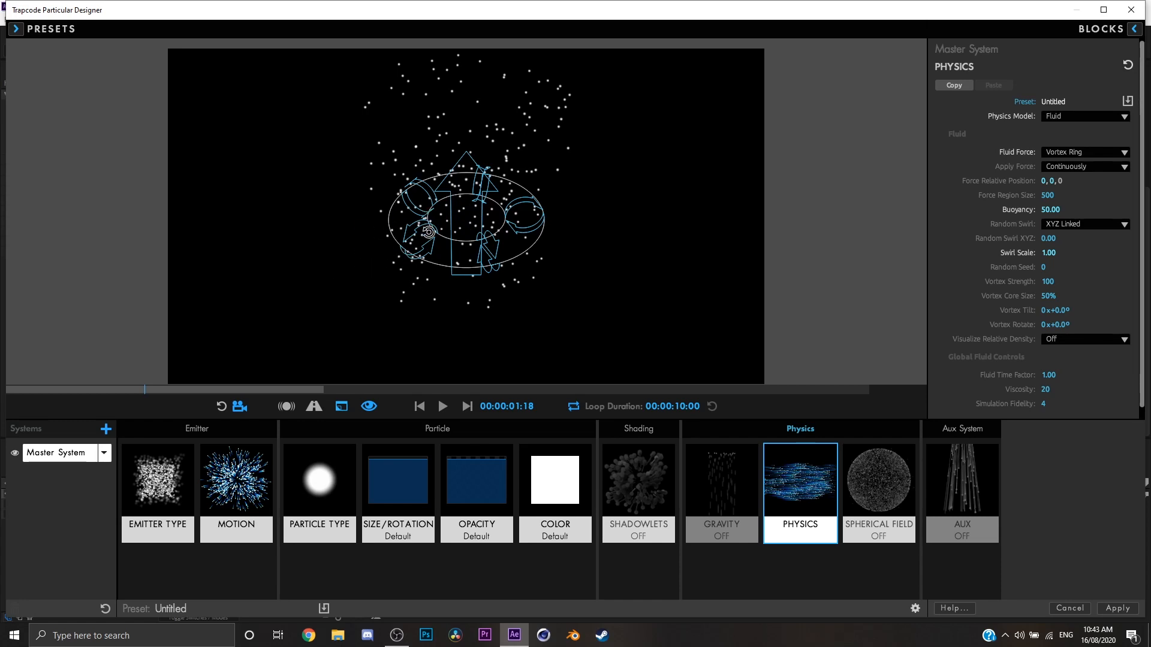
drag(523, 262, 523, 257)
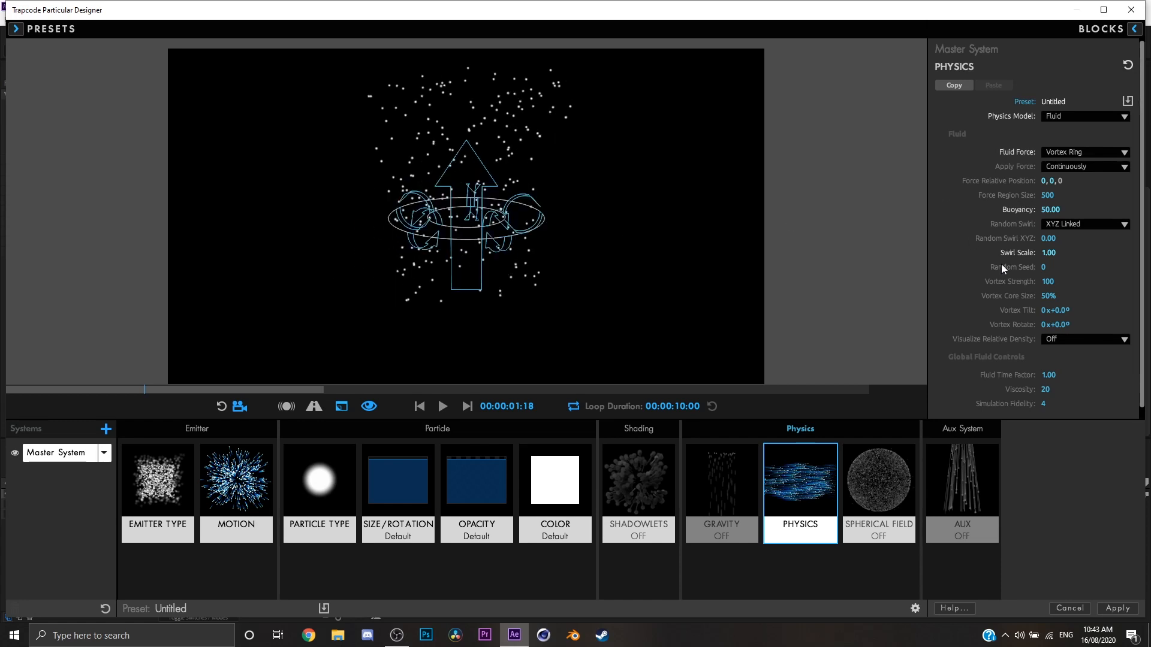
drag(1056, 296, 1053, 295)
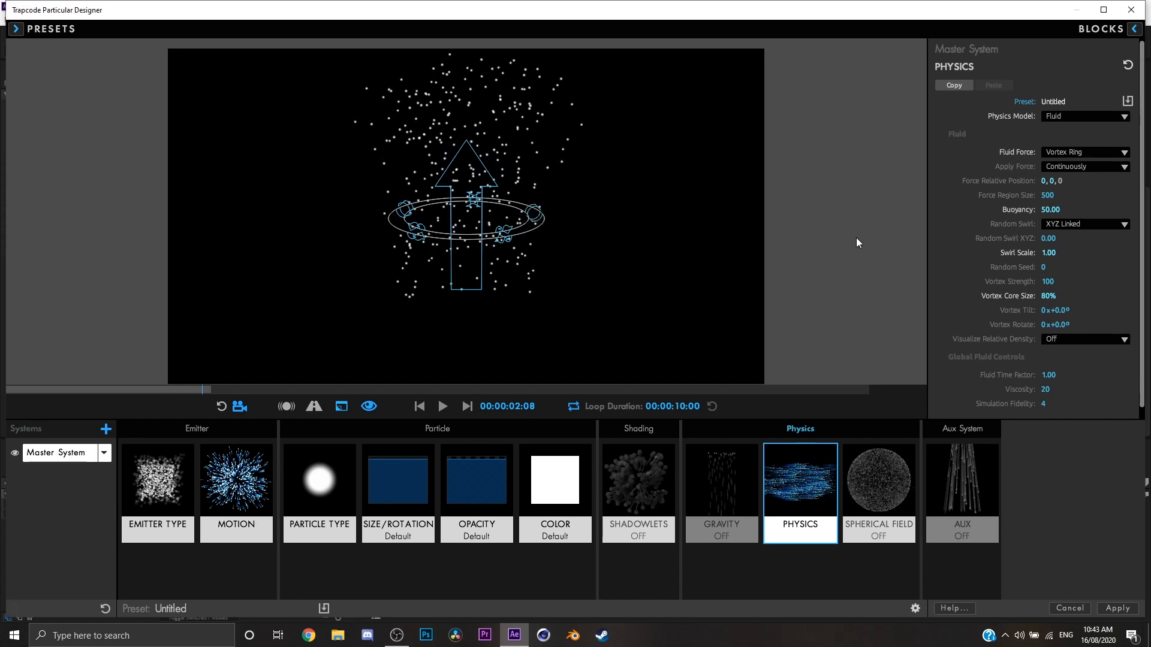
drag(1046, 281, 1119, 282)
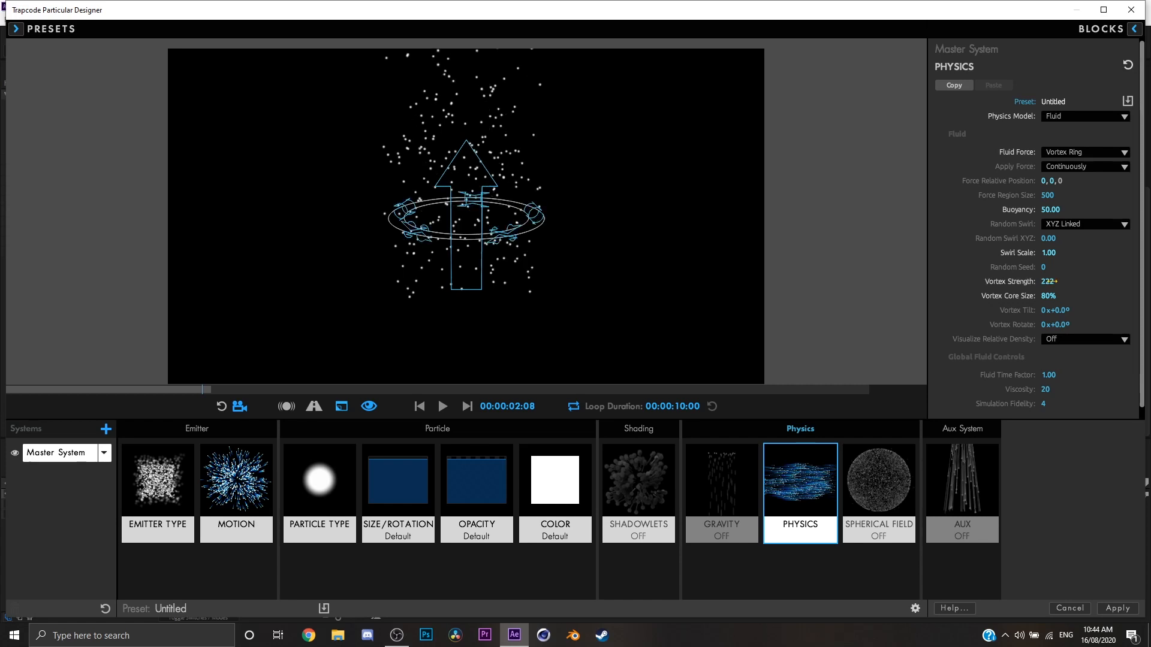
drag(1048, 282, 1067, 321)
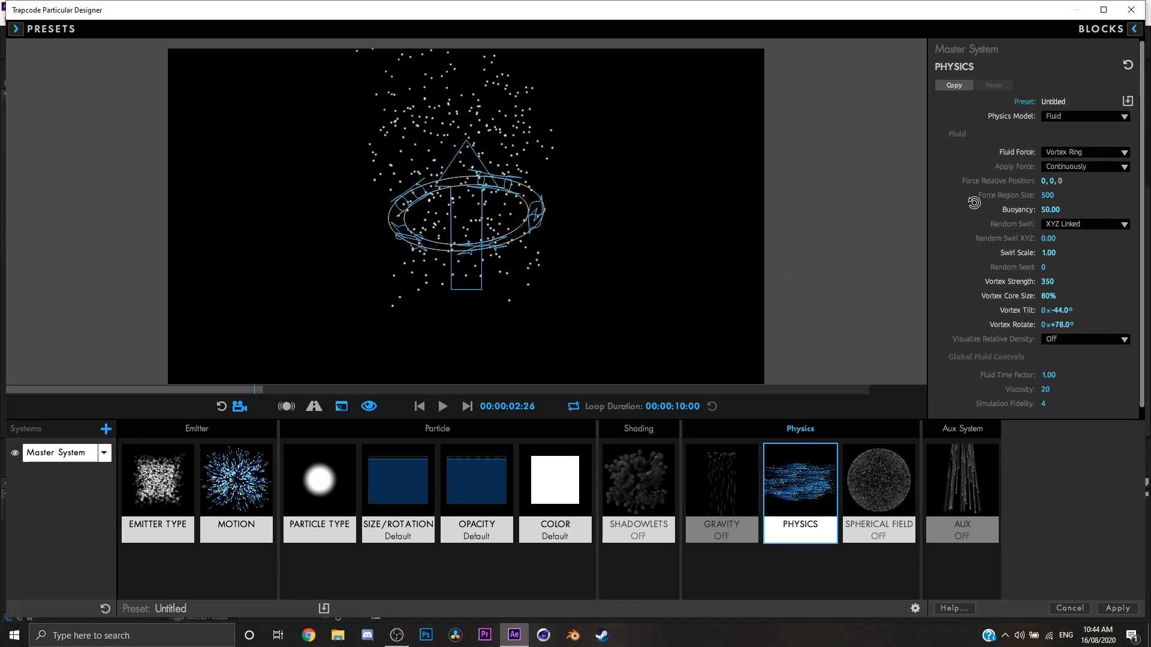
Change the Fluid Force to Vortex Tube and inspect the tube's shape at the first frame.
click(1061, 150)
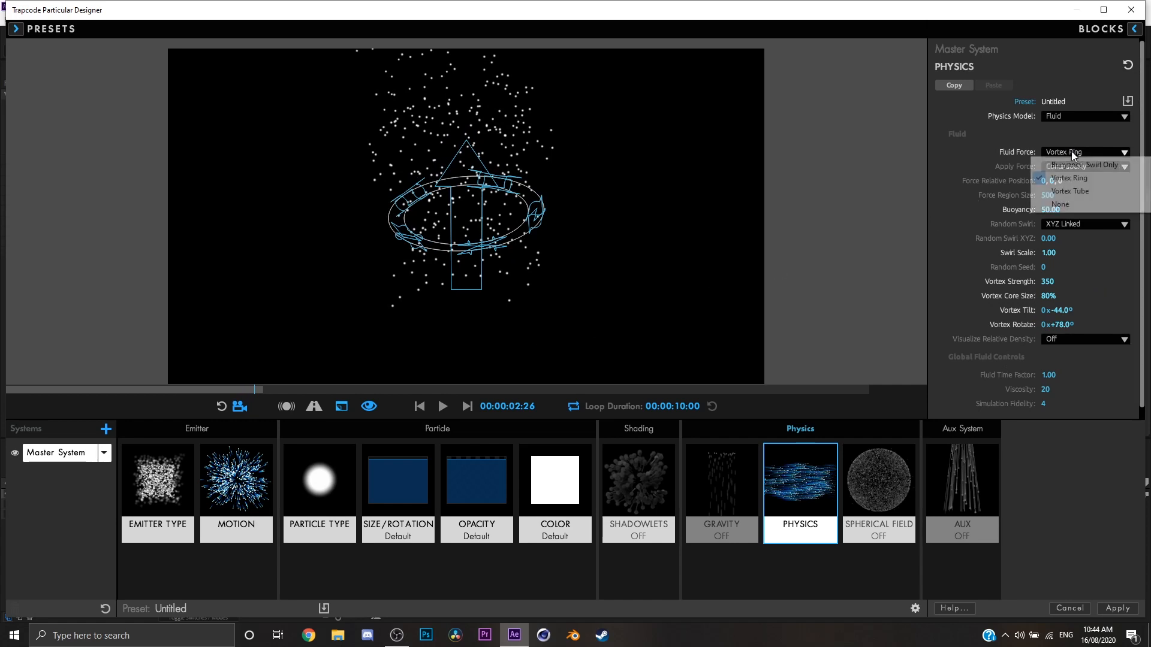
click(1070, 190)
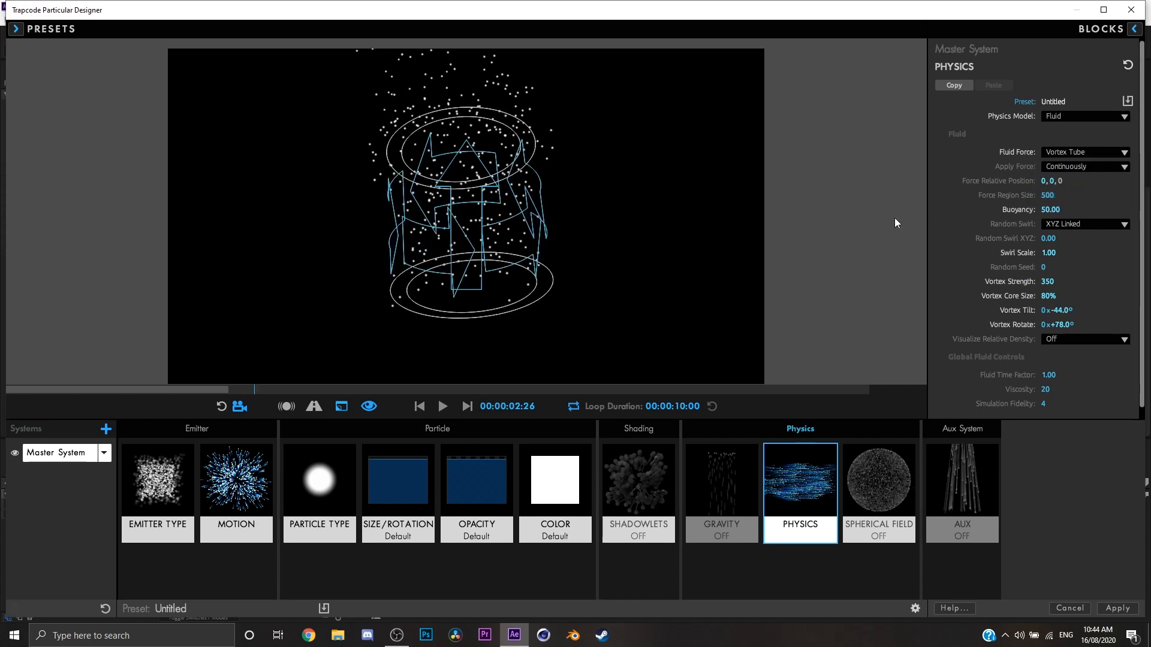
click(420, 408)
drag(477, 314, 469, 333)
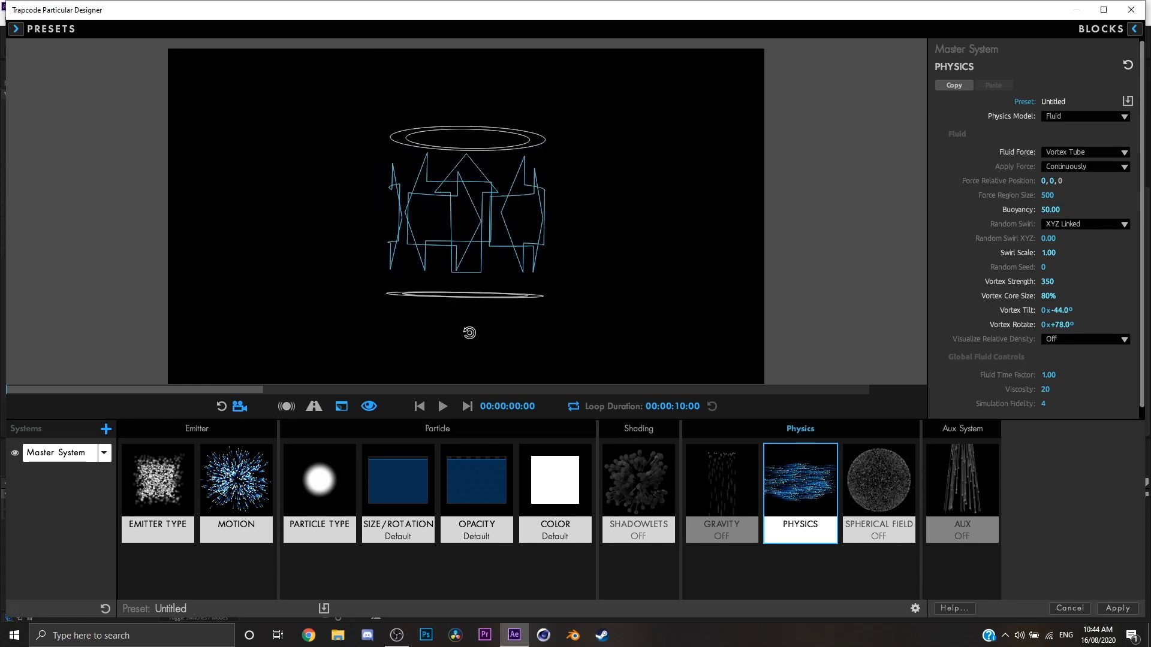
Reset Vortex Tilt and Vortex Rotate to 0°, and preview the vortex tube's particles from the first frame.
text(0)
key(Tab)
text(0)
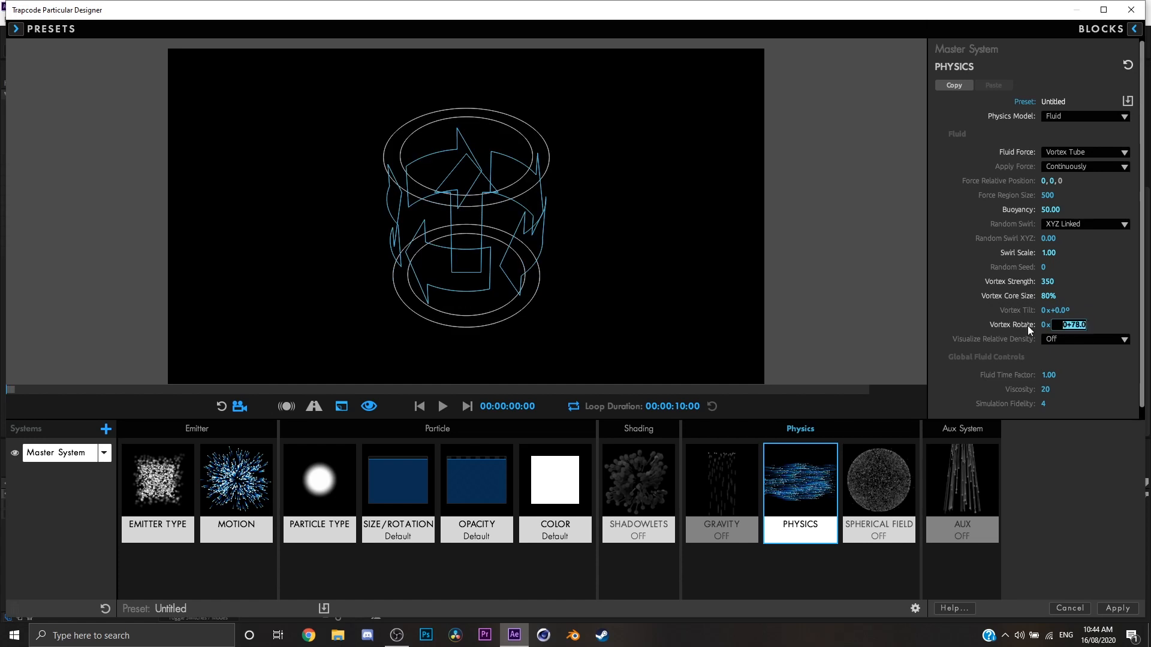
key(Return)
drag(558, 274, 569, 282)
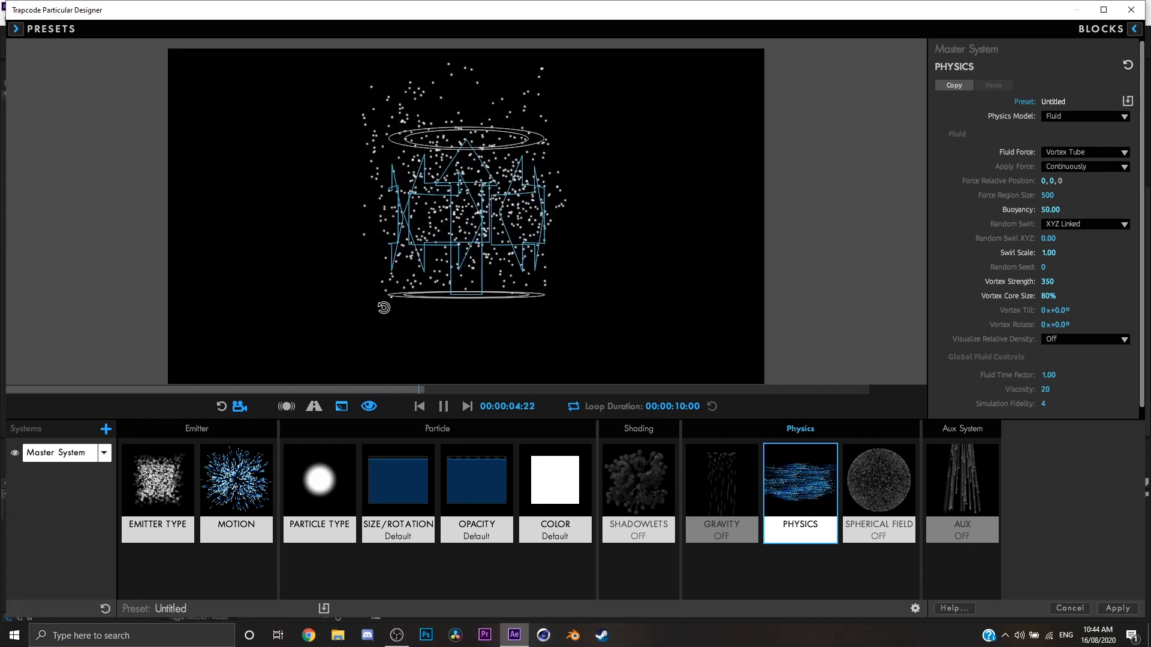
click(419, 406)
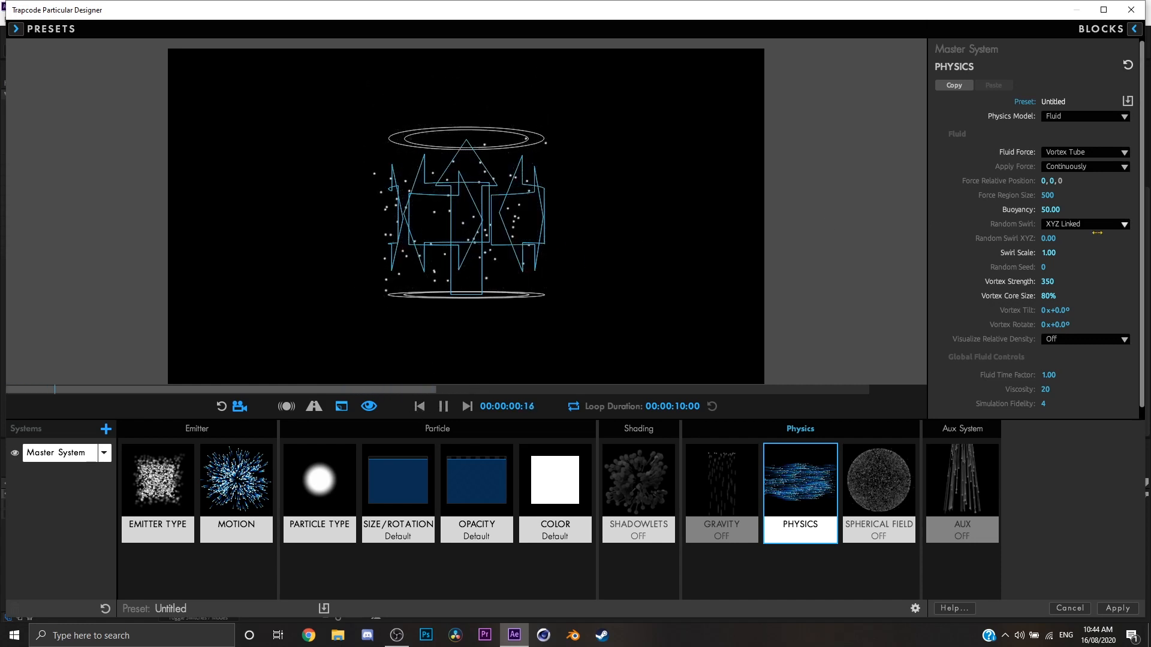
key(space)
Change the Fluid Force to Buoyancy & Swirl Only.
click(1078, 116)
click(1072, 155)
click(1070, 164)
click(1057, 155)
click(1057, 153)
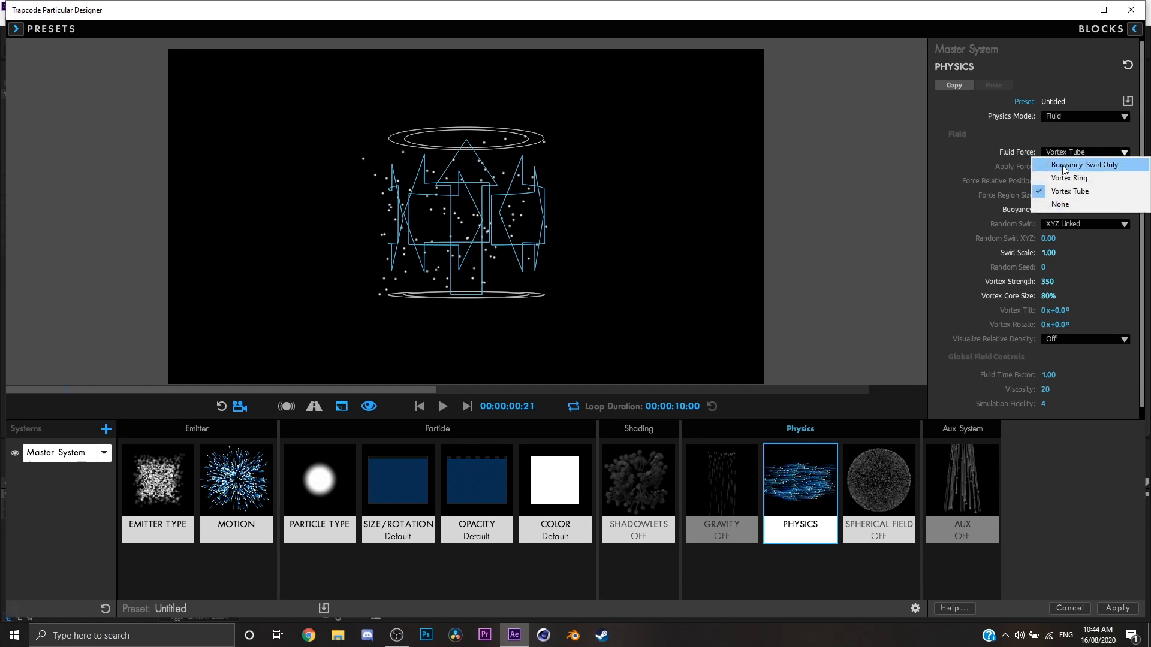
click(1065, 165)
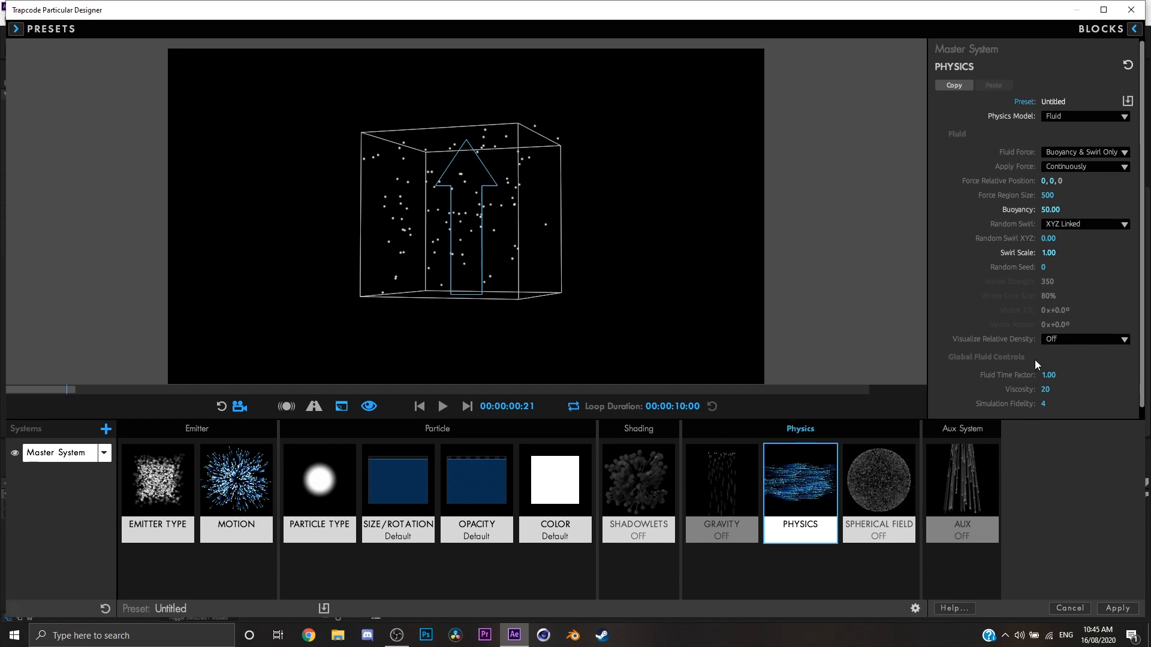
Try a Fluid Time Factor of 0.2 in the preview, and restore it to 1.
click(1048, 375)
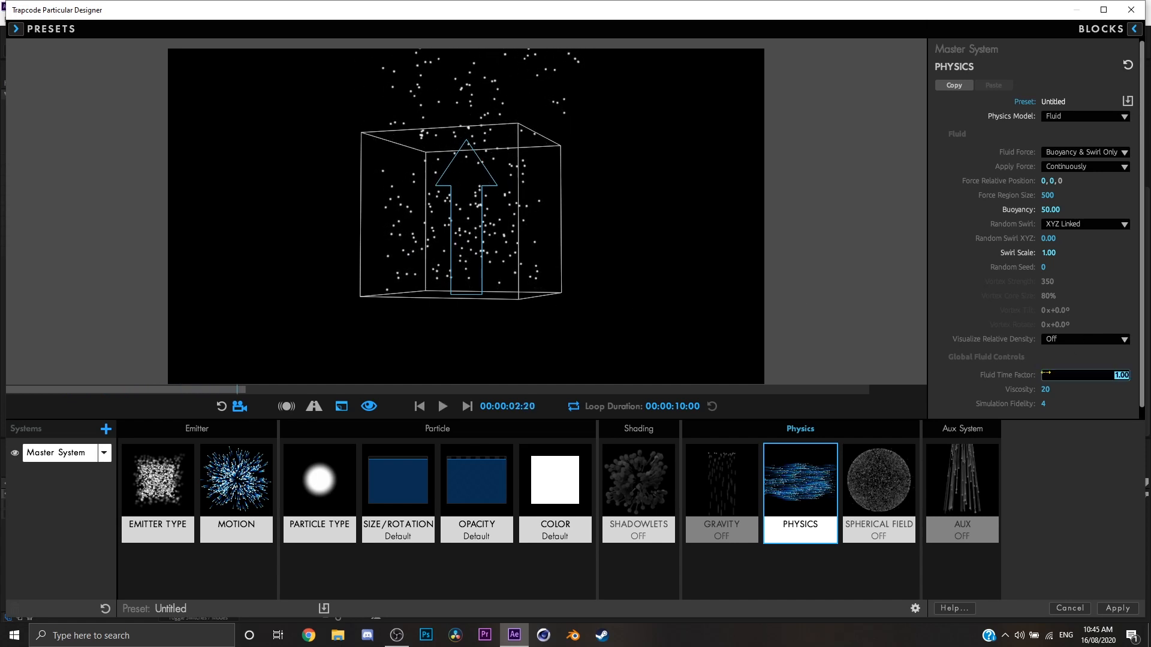
text(0.2)
key(Return)
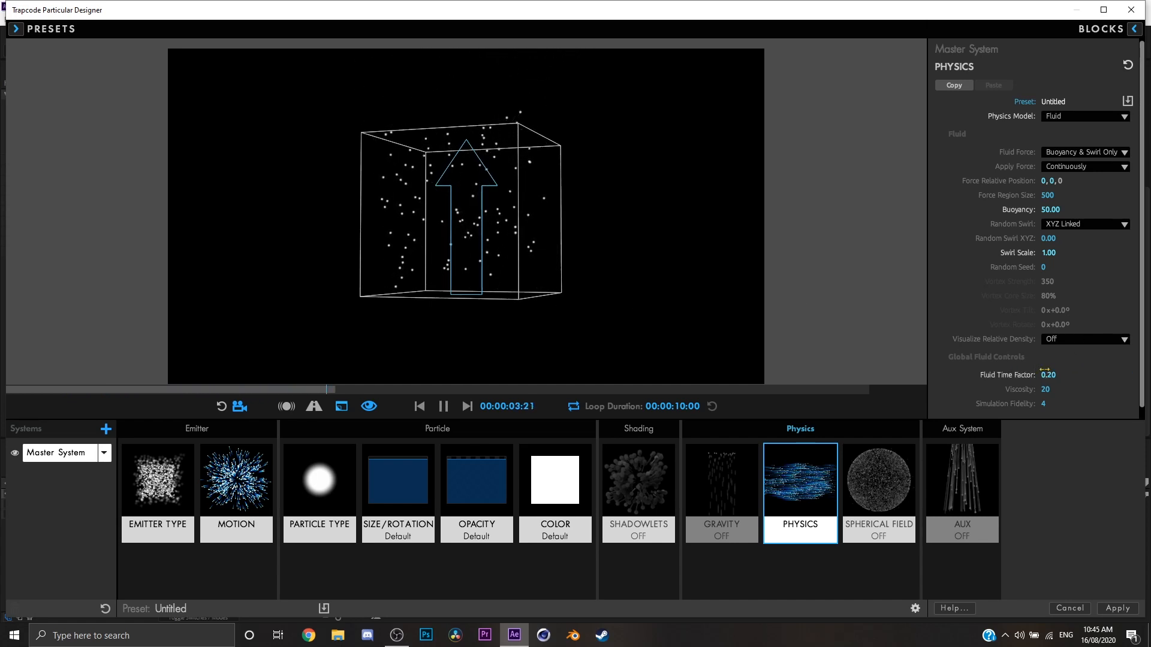
click(1046, 373)
text(1)
key(Return)
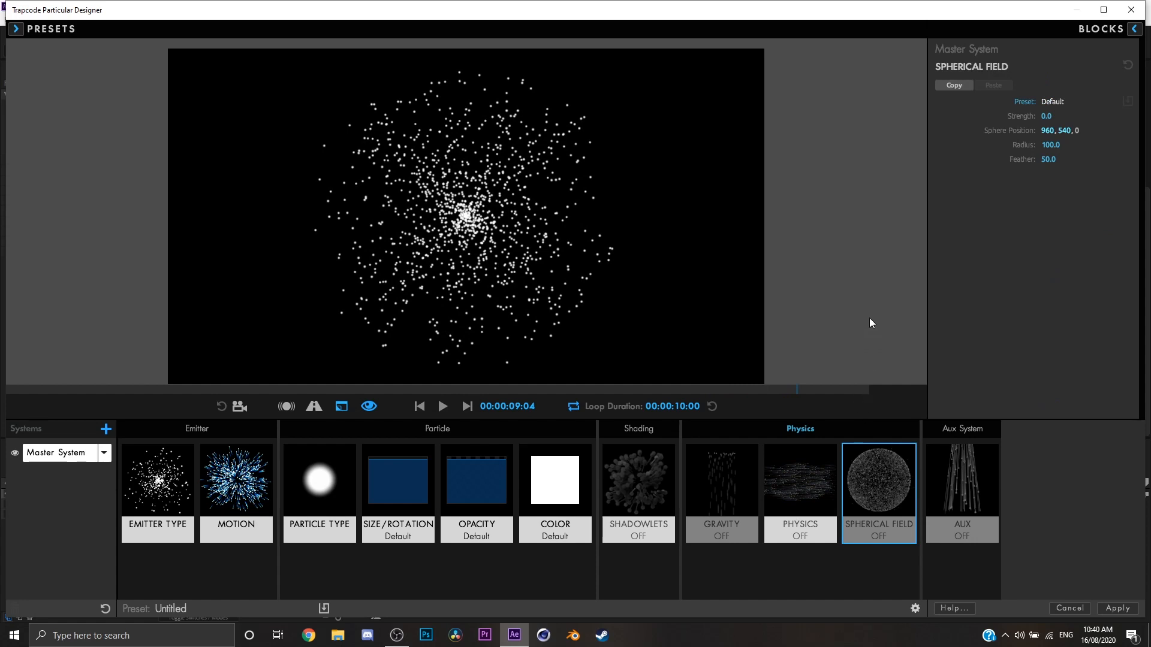
Set the Spherical Field to Strength 100, Radius 283 and Feather 81, and play the preview from the first frame.
drag(1056, 117, 1116, 117)
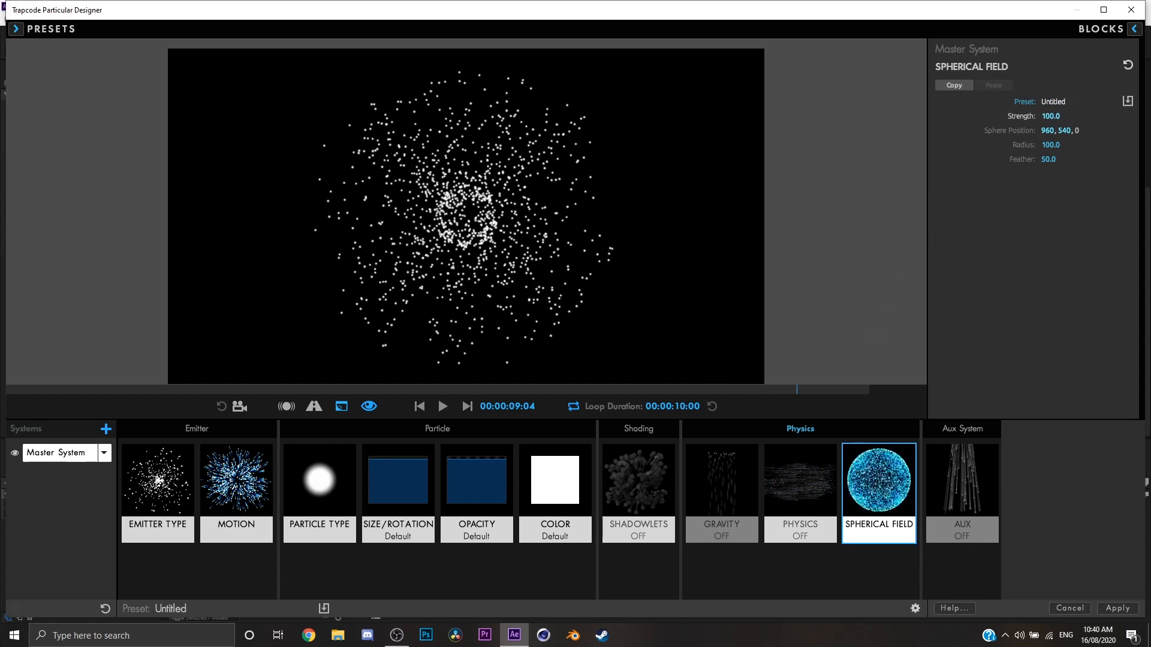
drag(1047, 148, 1078, 160)
mouse_move(1048, 160)
mouse_down()
mouse_move(1025, 160)
mouse_move(1037, 160)
mouse_up()
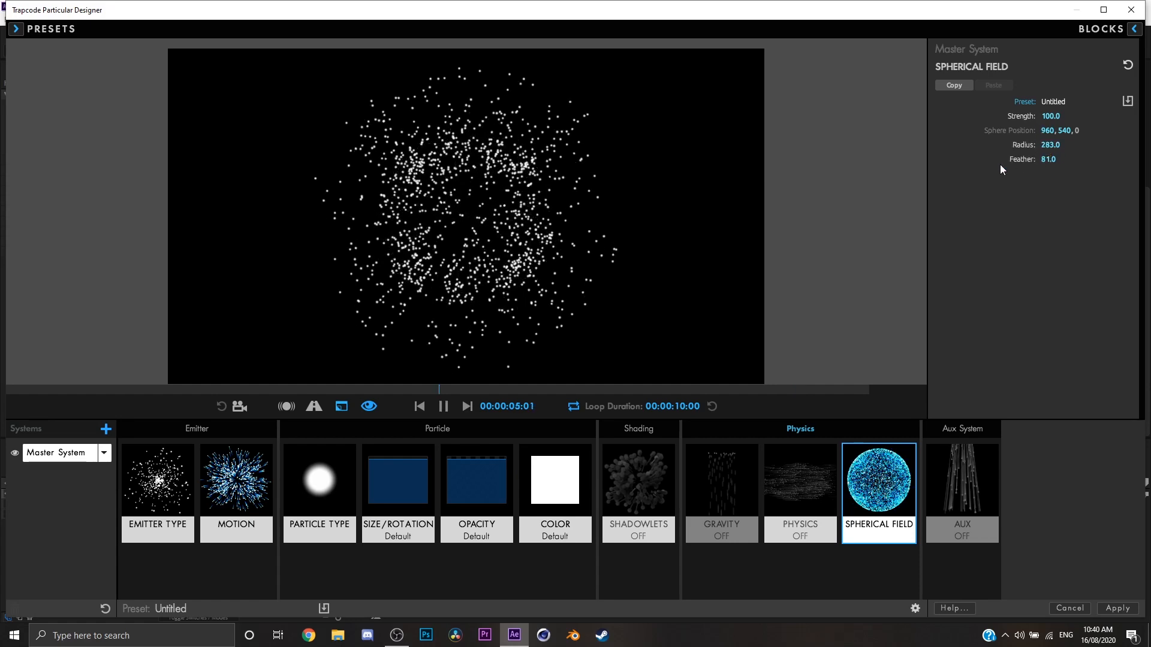
click(418, 404)
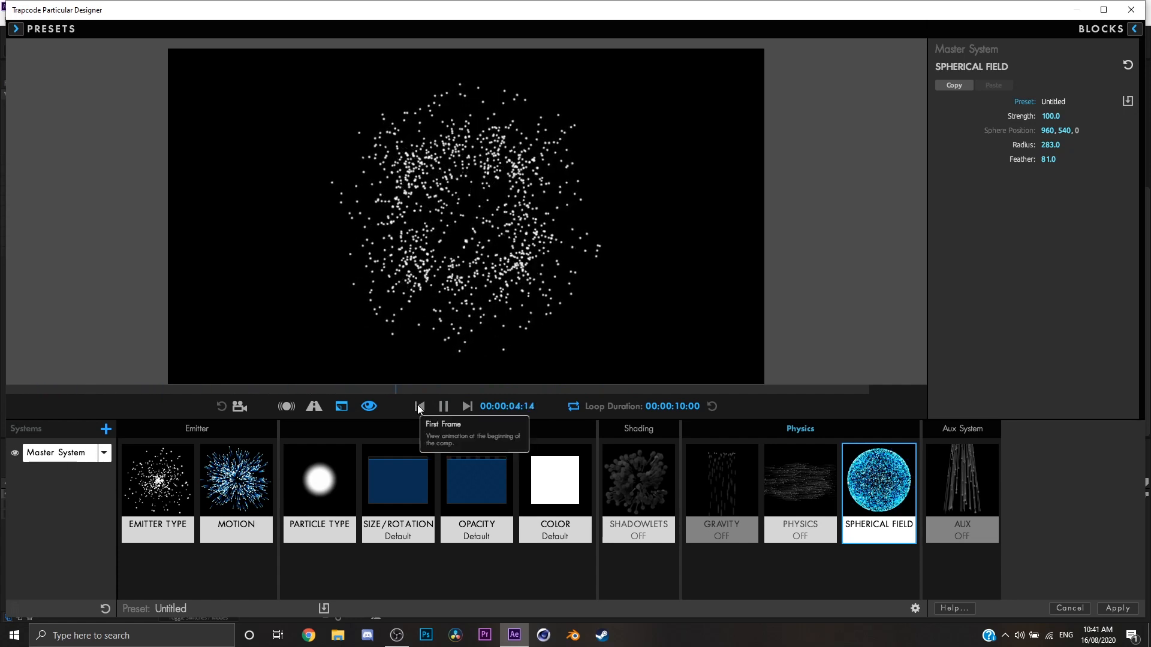
key(space)
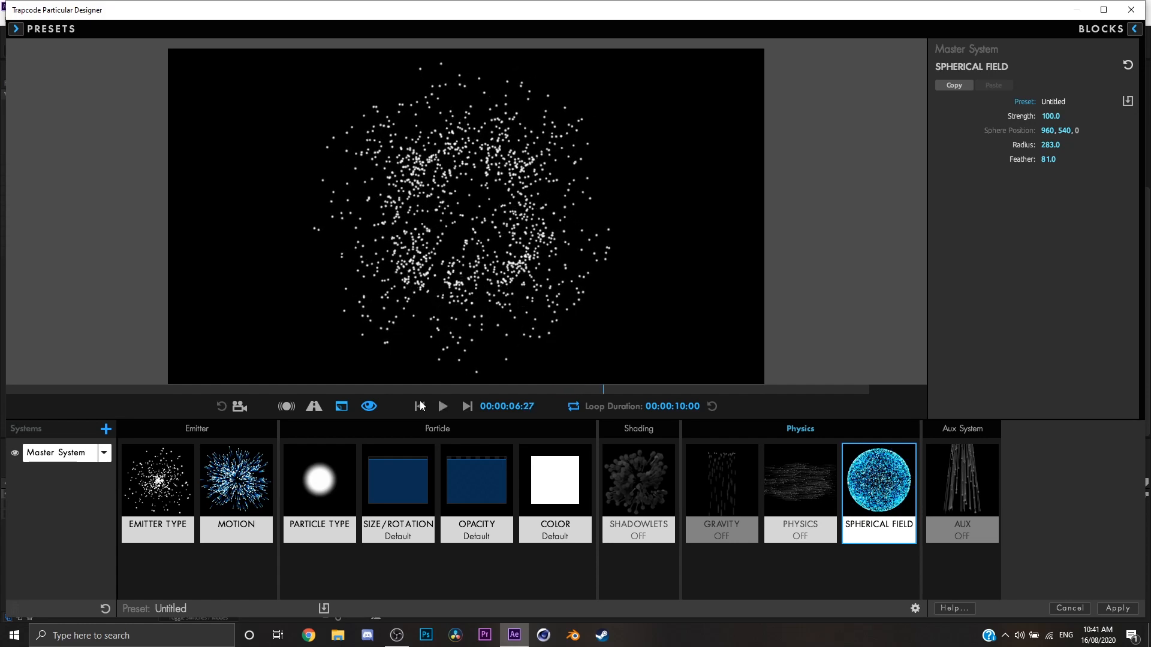
key(space)
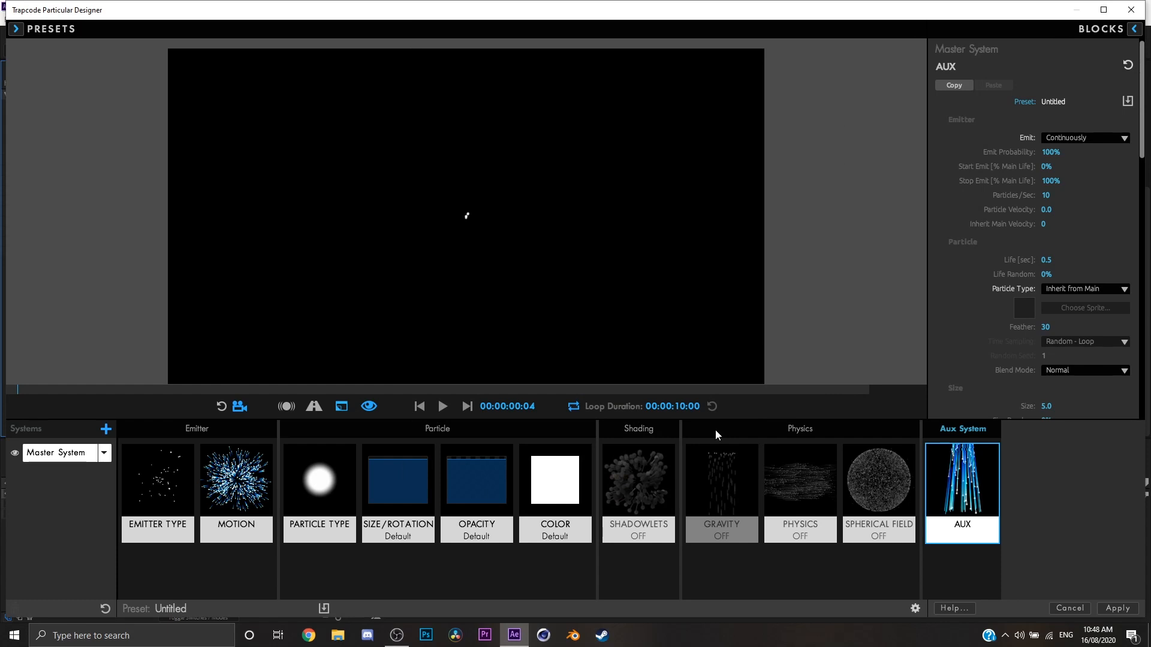
Turn the Aux emission off and play the preview of the main particles alone.
click(1085, 137)
click(1059, 147)
click(442, 406)
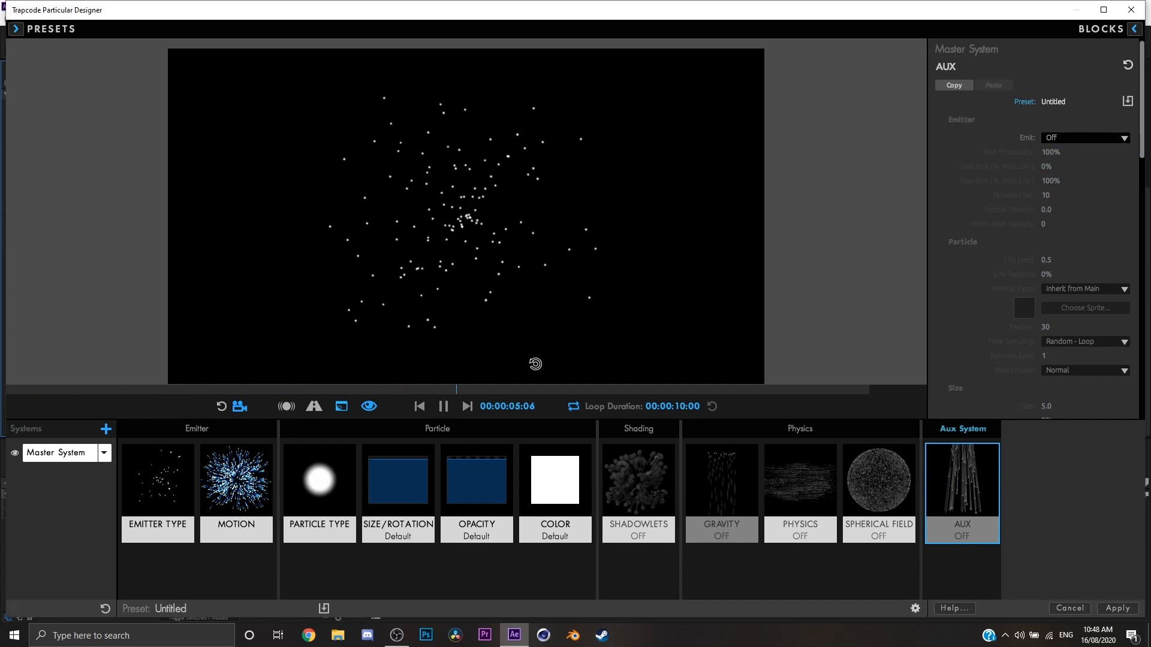
key(space)
Set the Aux system to emit Continuously at 16 Particles/Sec and preview the trails.
click(1085, 139)
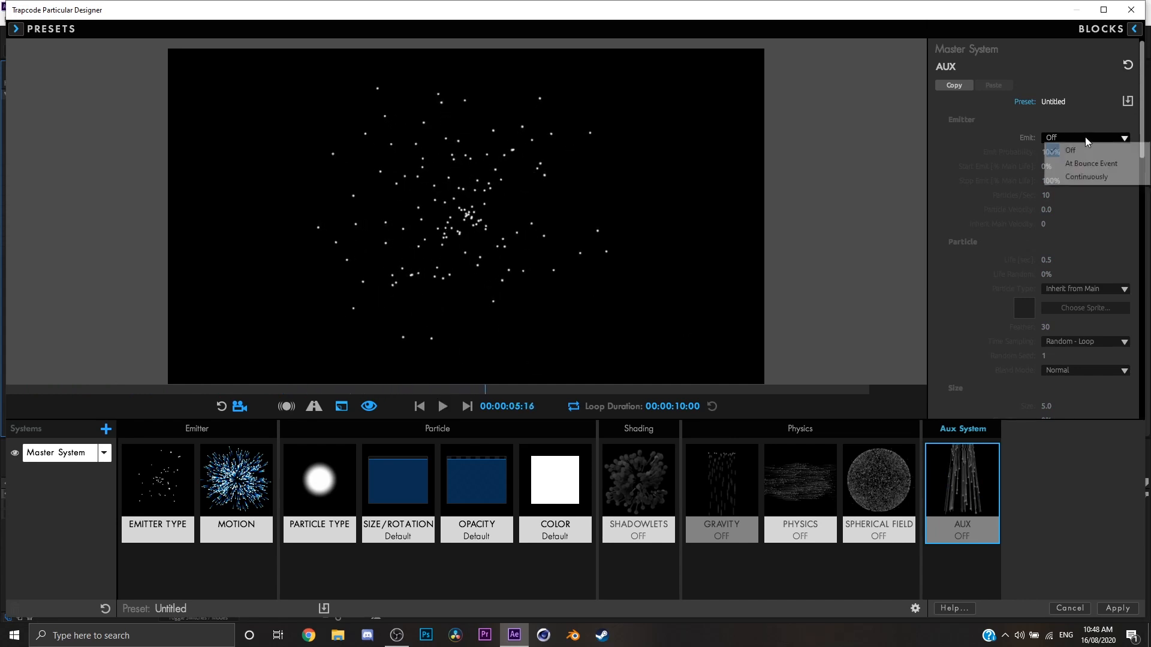
click(1098, 176)
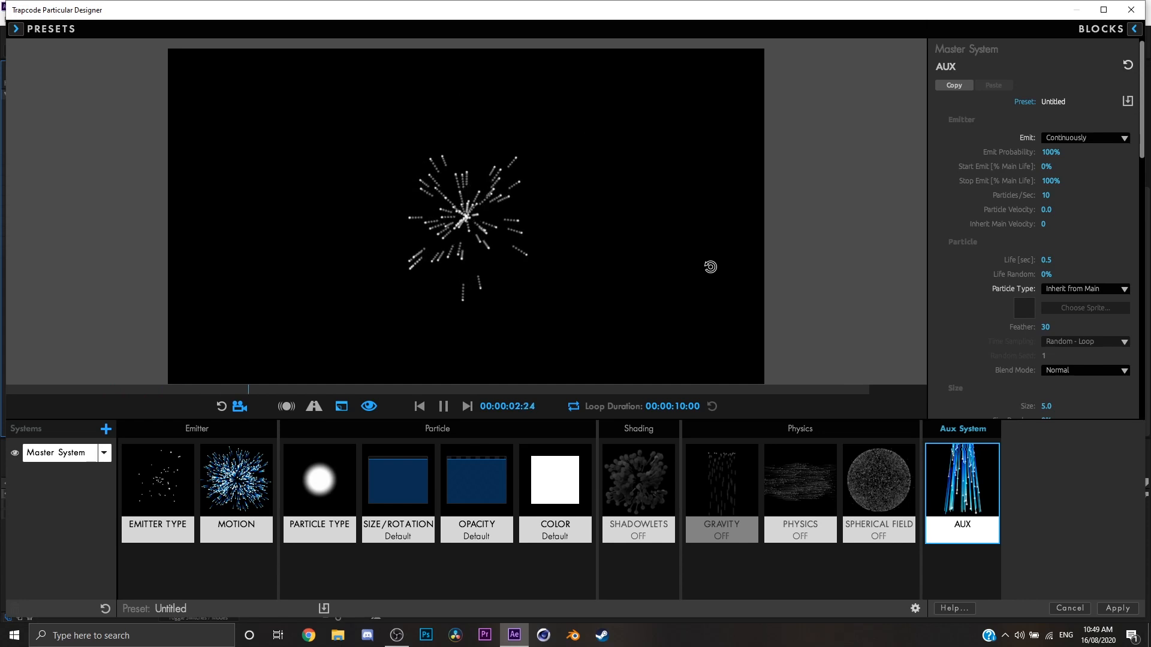
drag(1050, 193, 1051, 195)
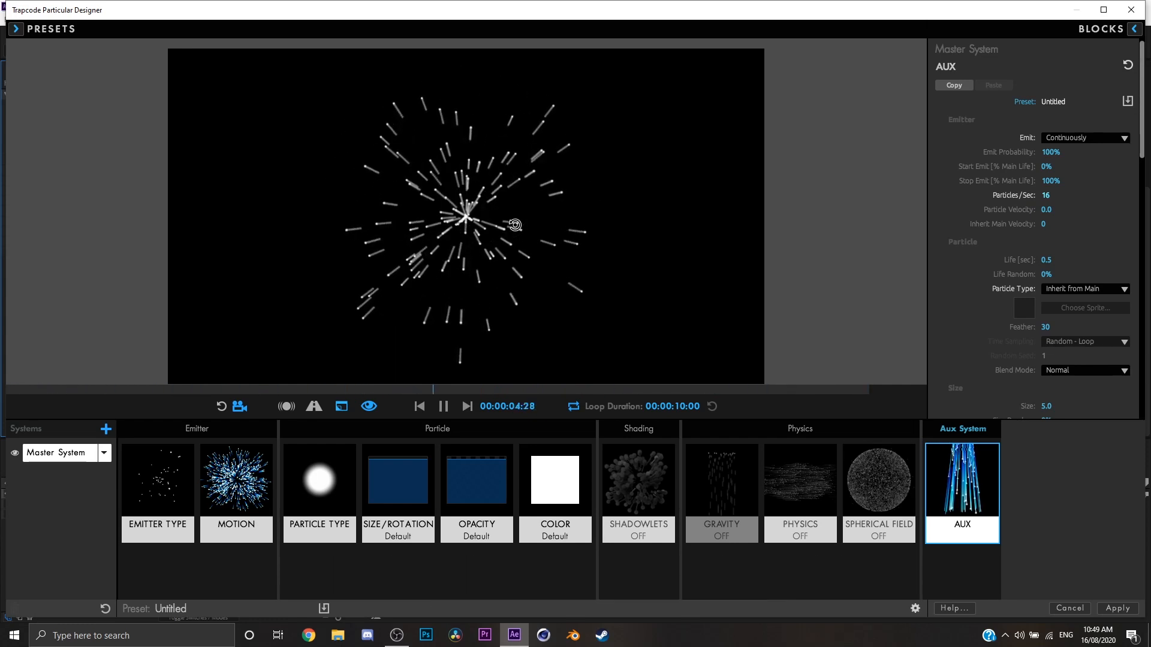
key(space)
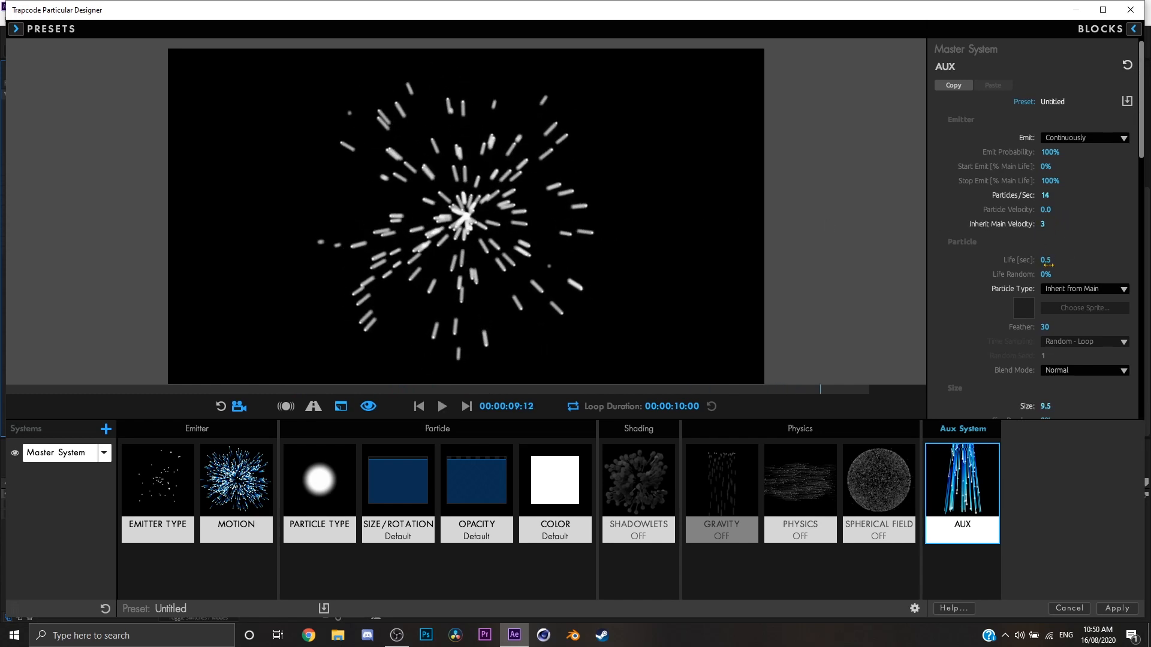
Review the Aux settings and set the Aux particle Life to 1.5 seconds, playing the preview.
scroll(1047, 264, down, 10)
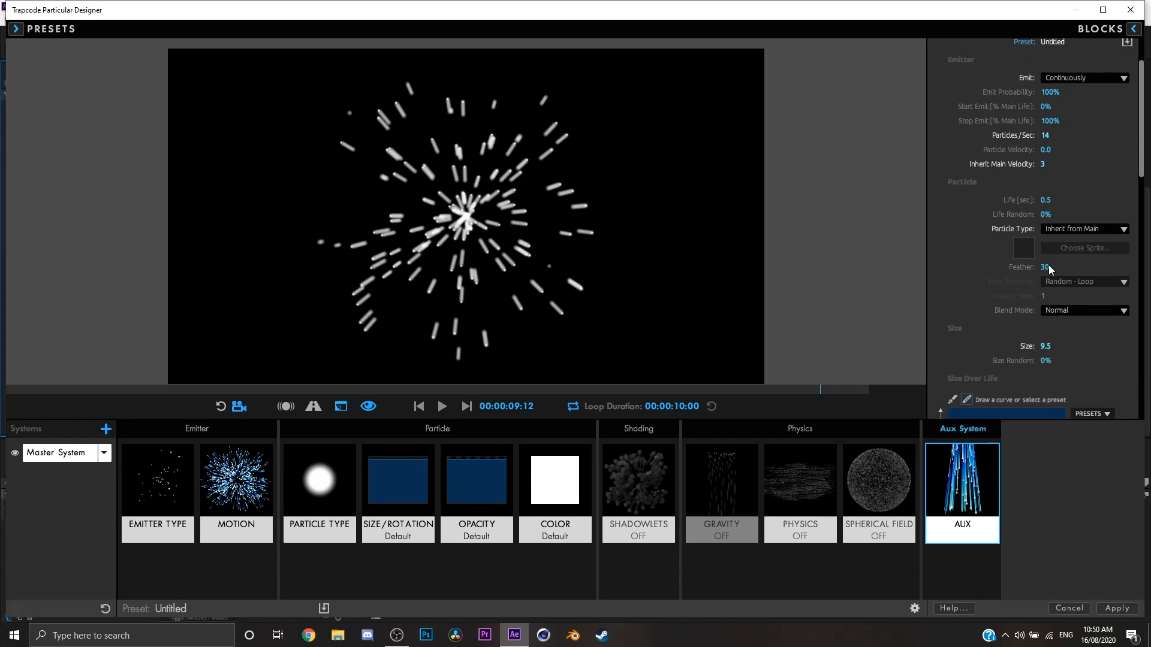
scroll(1047, 288, down, 3)
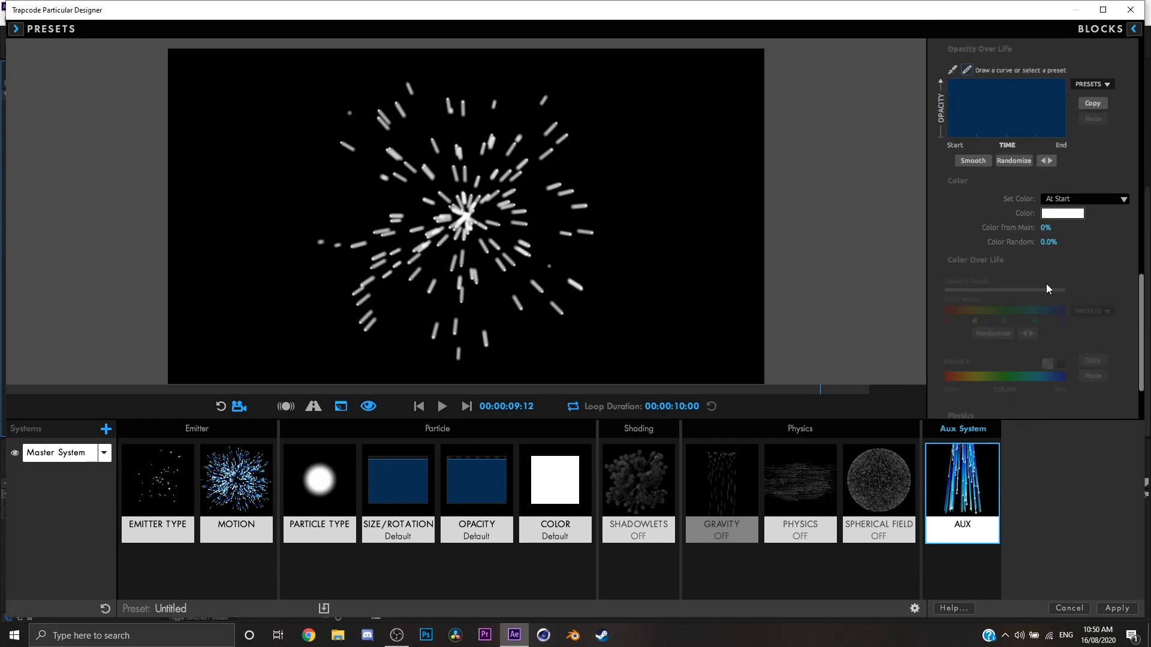
scroll(1135, 397, down, 3)
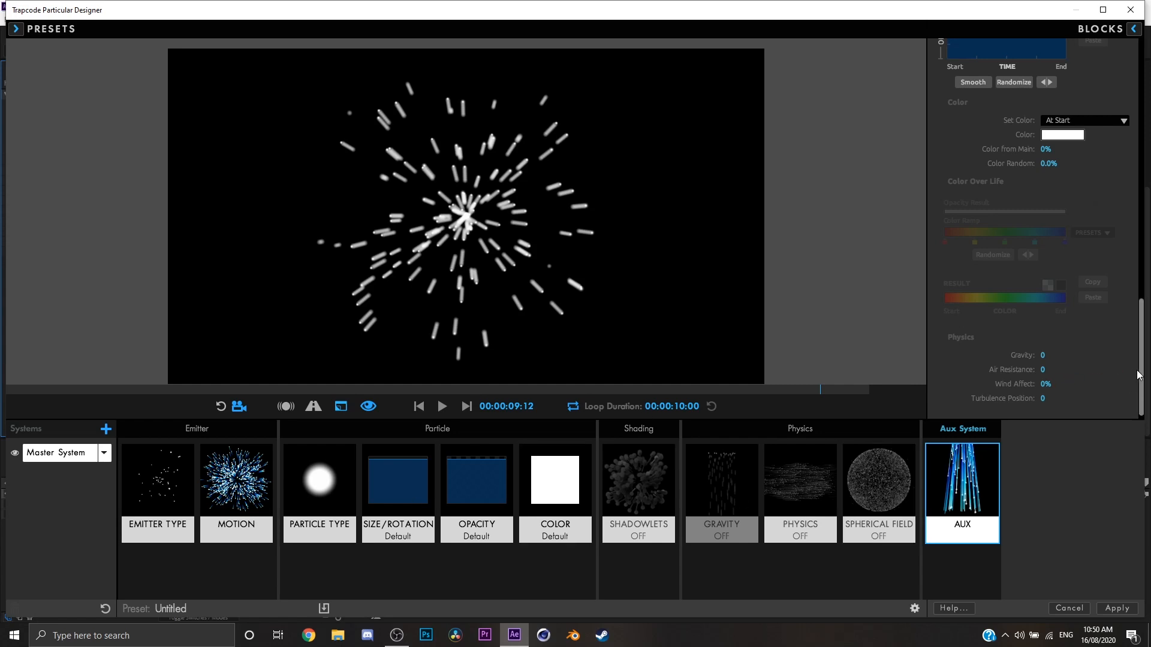
scroll(1093, 160, up, 20)
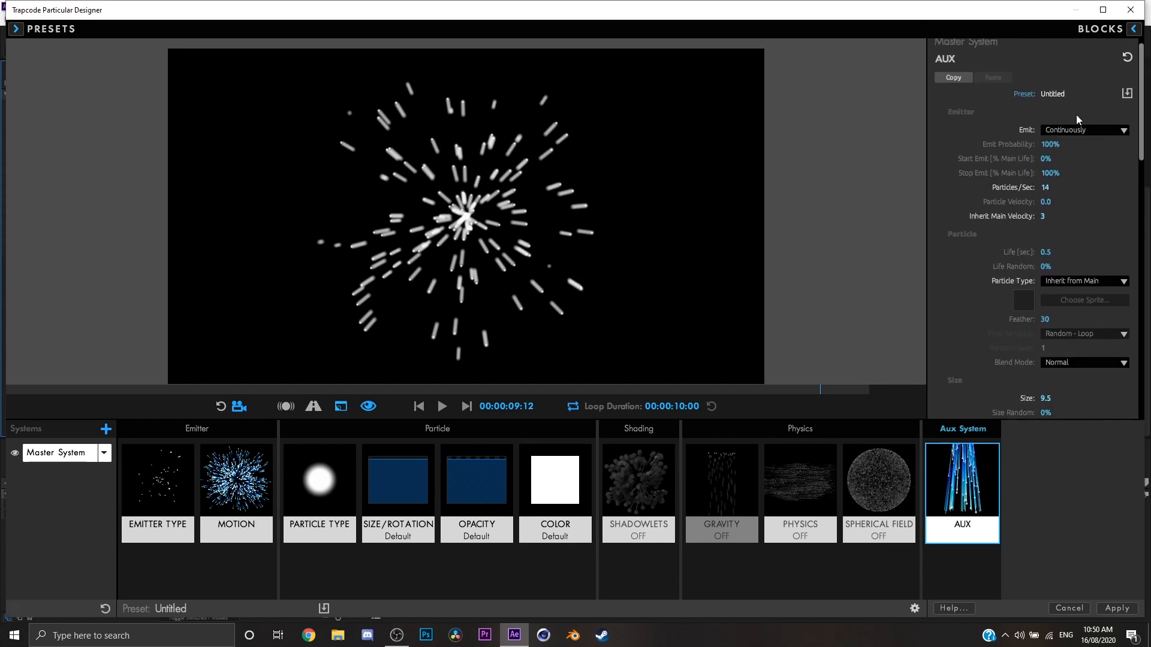
key(space)
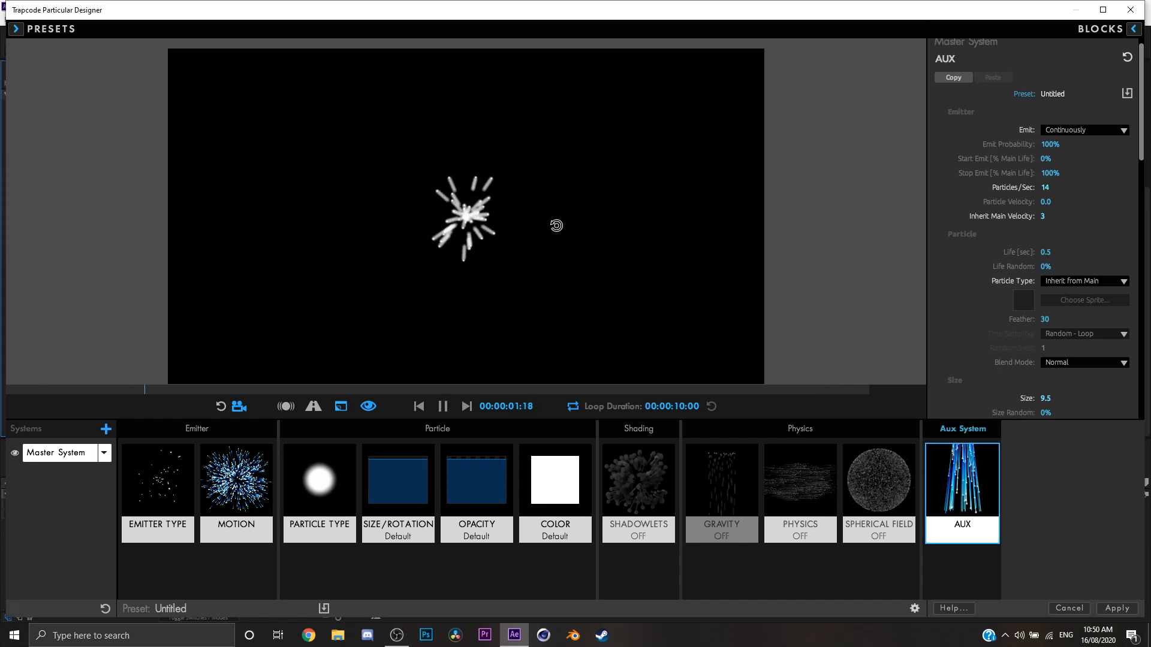
key(space)
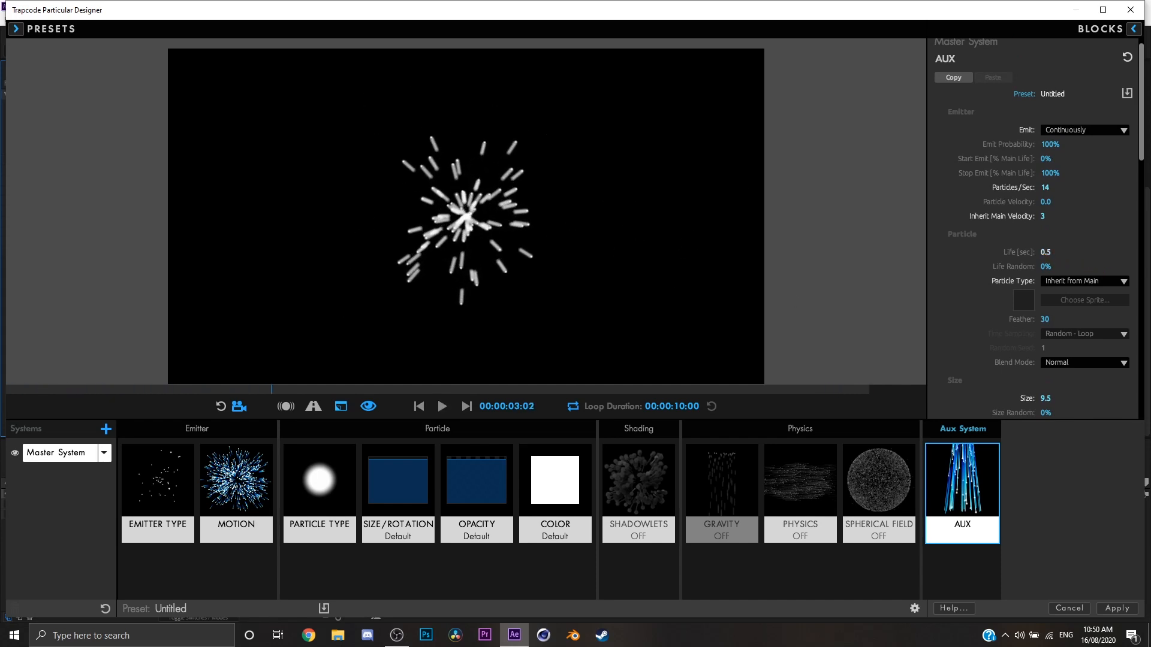
drag(1045, 252, 1052, 253)
key(space)
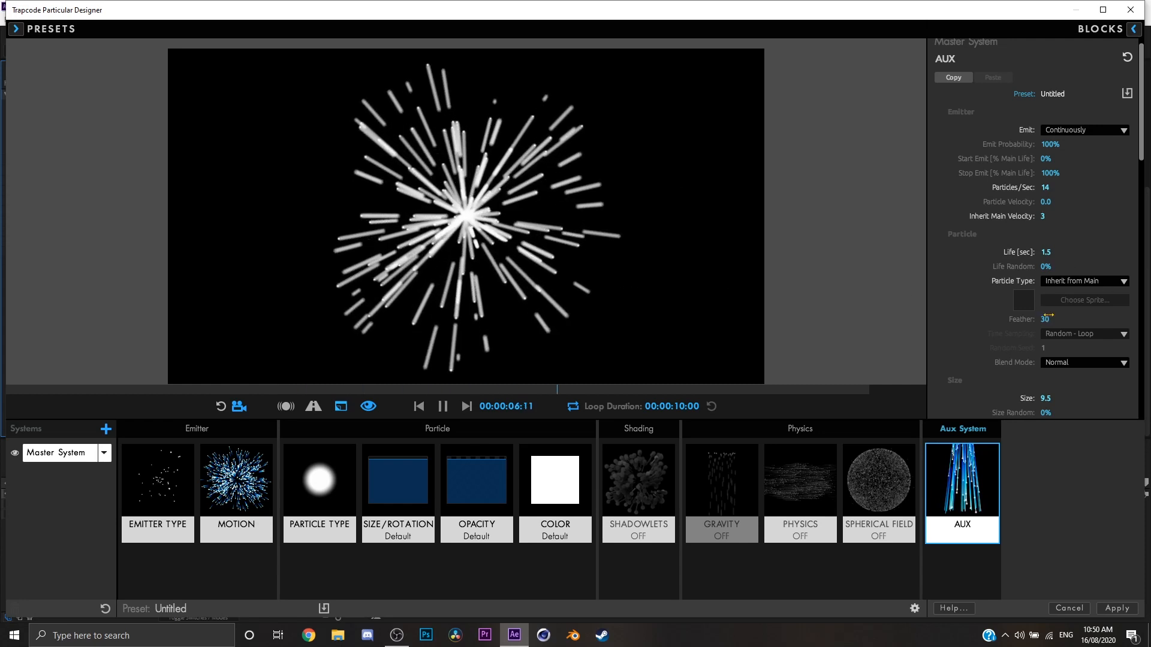
Set the Aux particle Feather to 0 and Size to 4.8.
drag(1046, 318, 1028, 318)
scroll(1062, 361, down, 1)
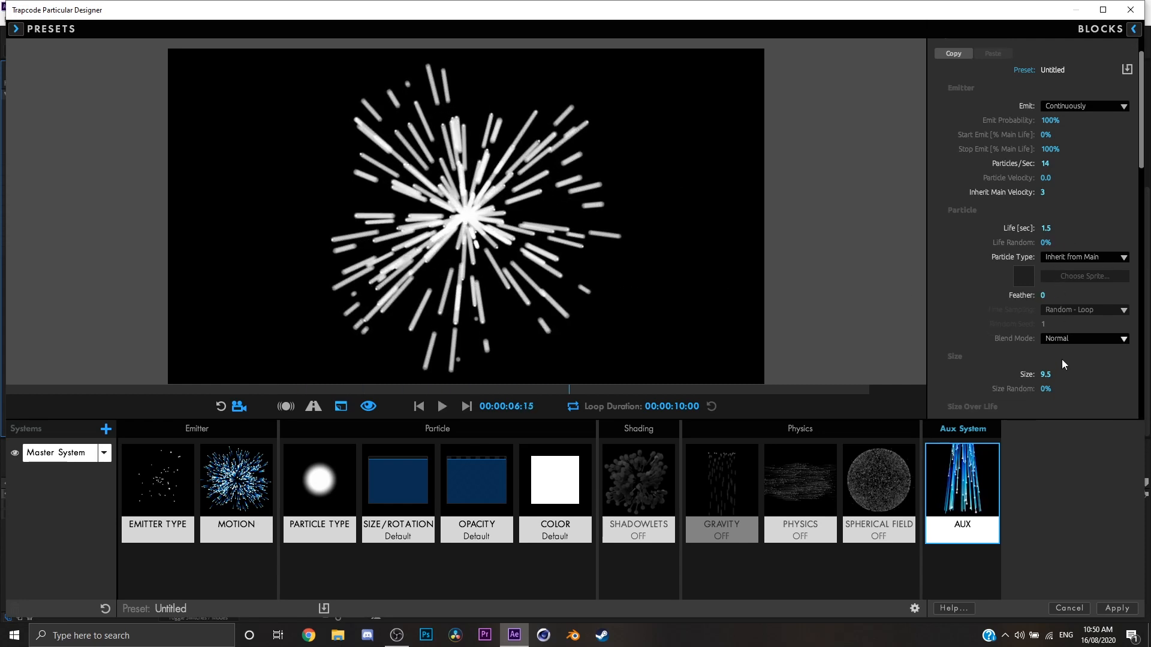
drag(1045, 375, 1015, 374)
Apply the linearly decreasing preset curve to the Aux Size Over Life graph.
scroll(1032, 358, down, 5)
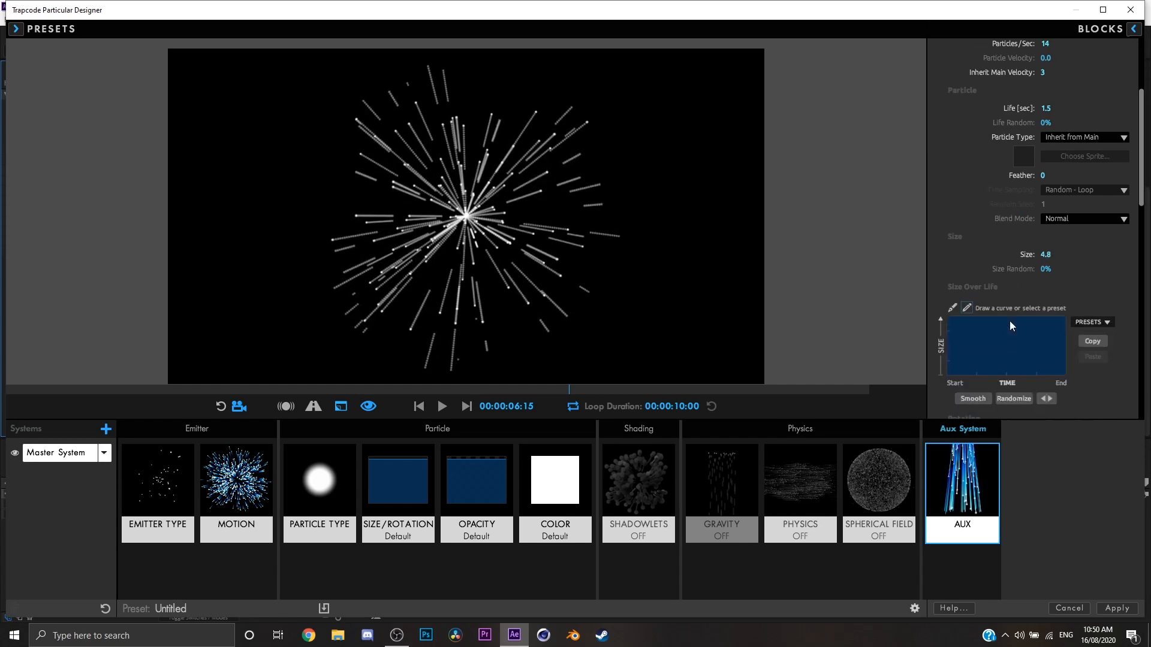
click(1089, 326)
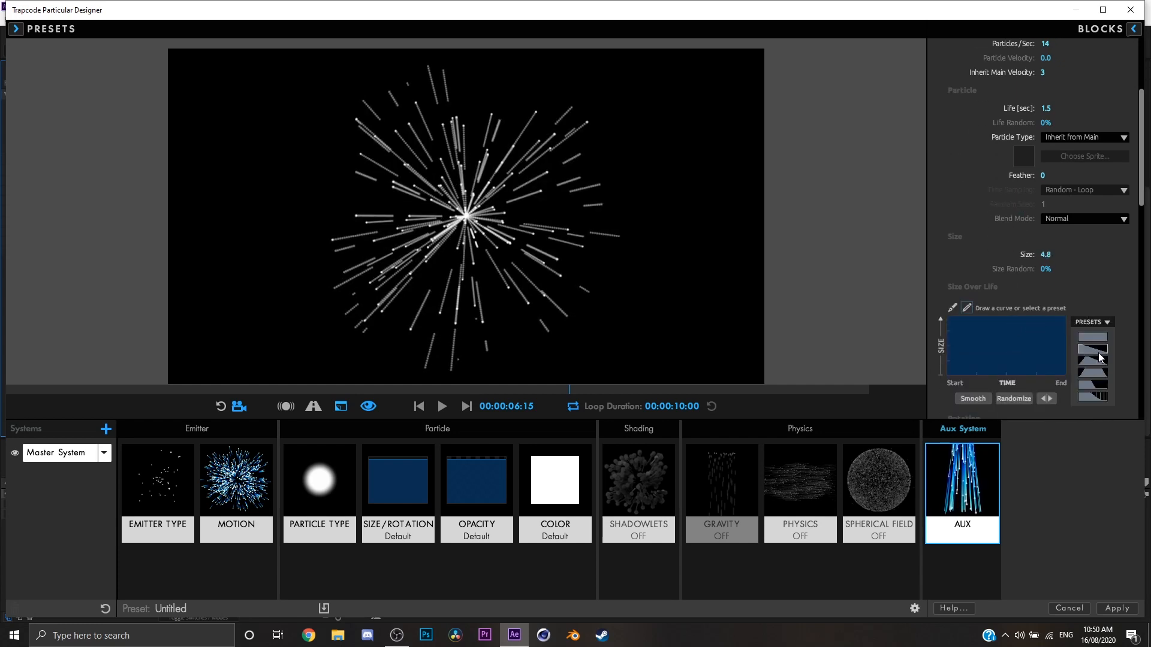
click(1092, 360)
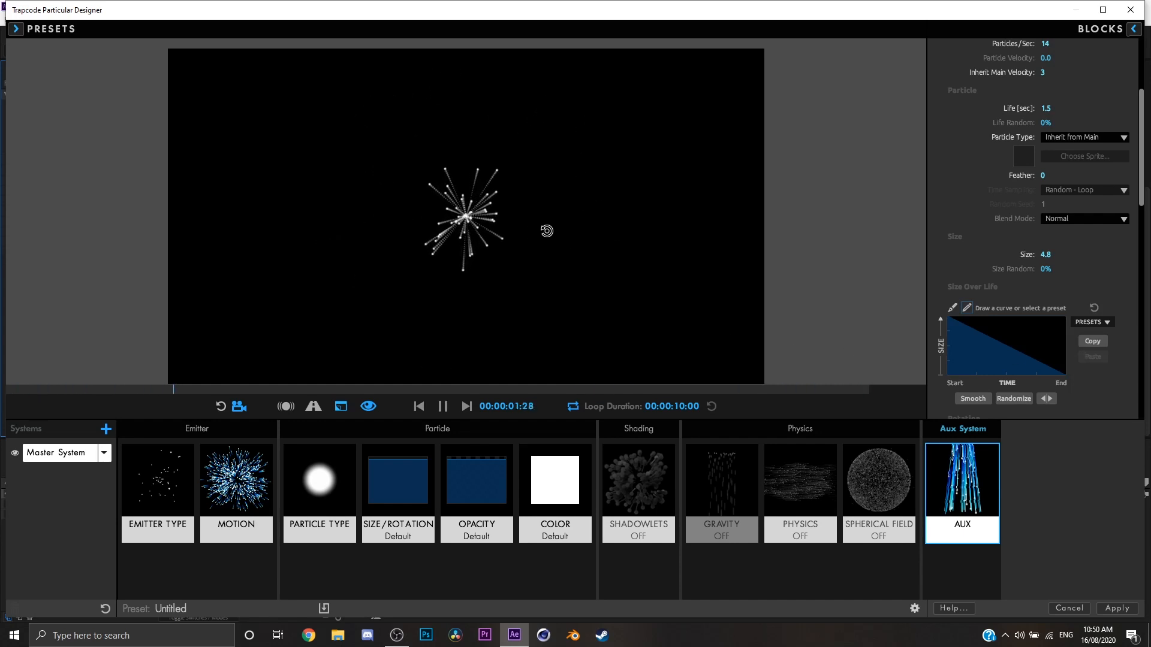
Switch the Aux Set Color option to Over Life and randomize its color ramp several times.
scroll(1045, 354, down, 10)
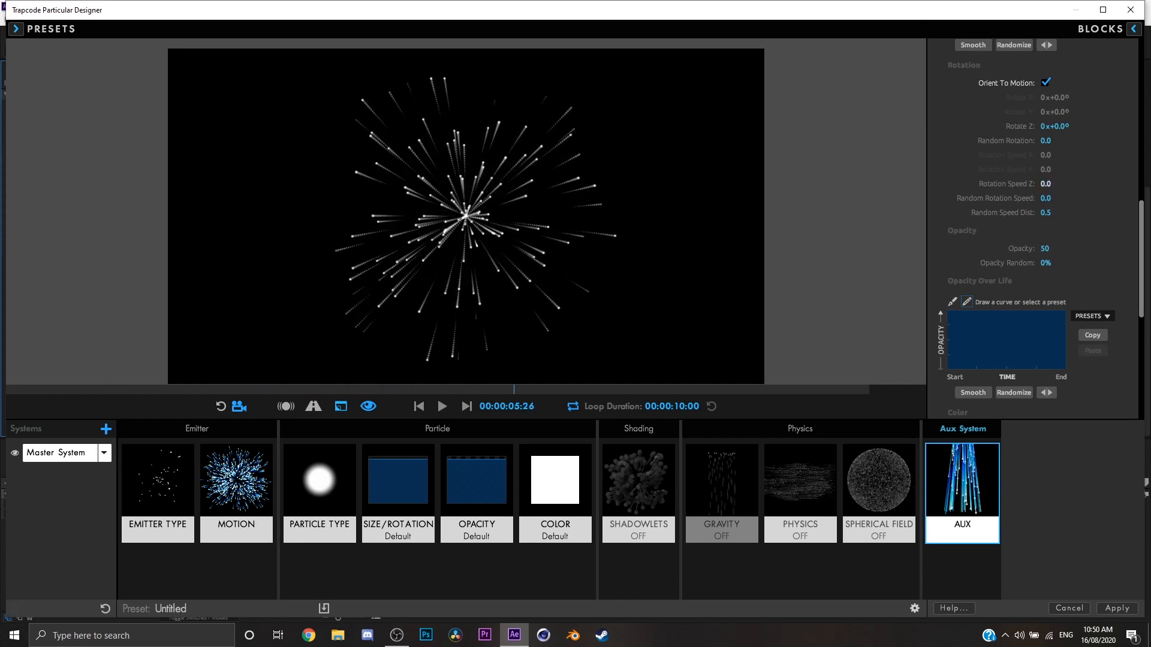
scroll(1056, 278, down, 9)
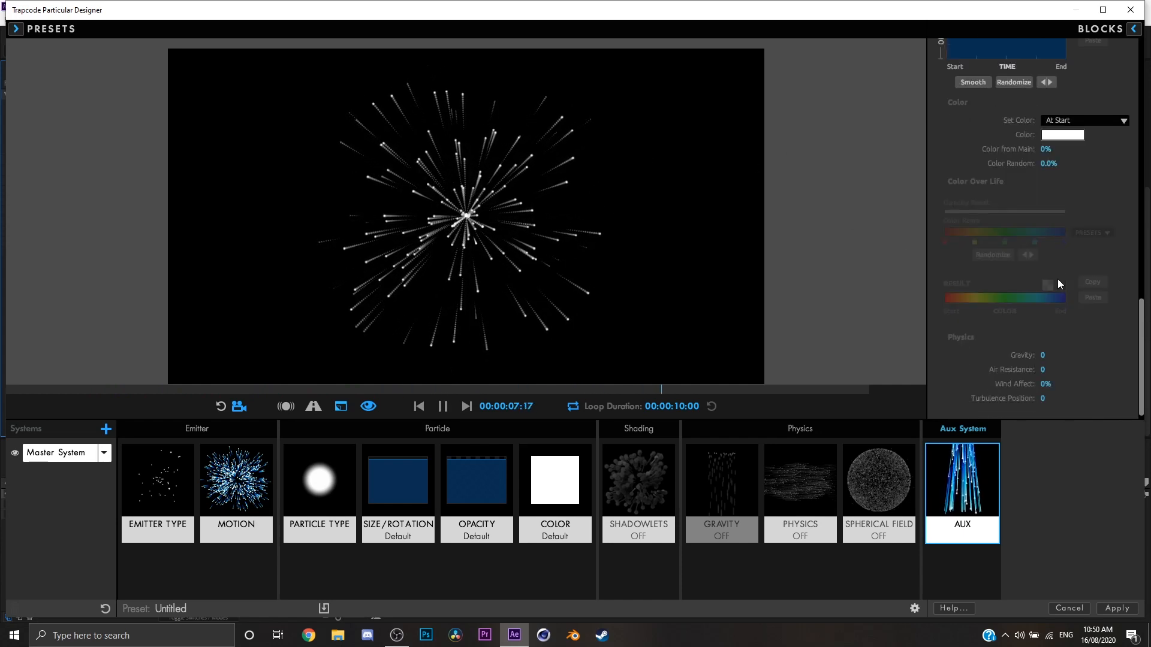
click(1085, 120)
click(1095, 146)
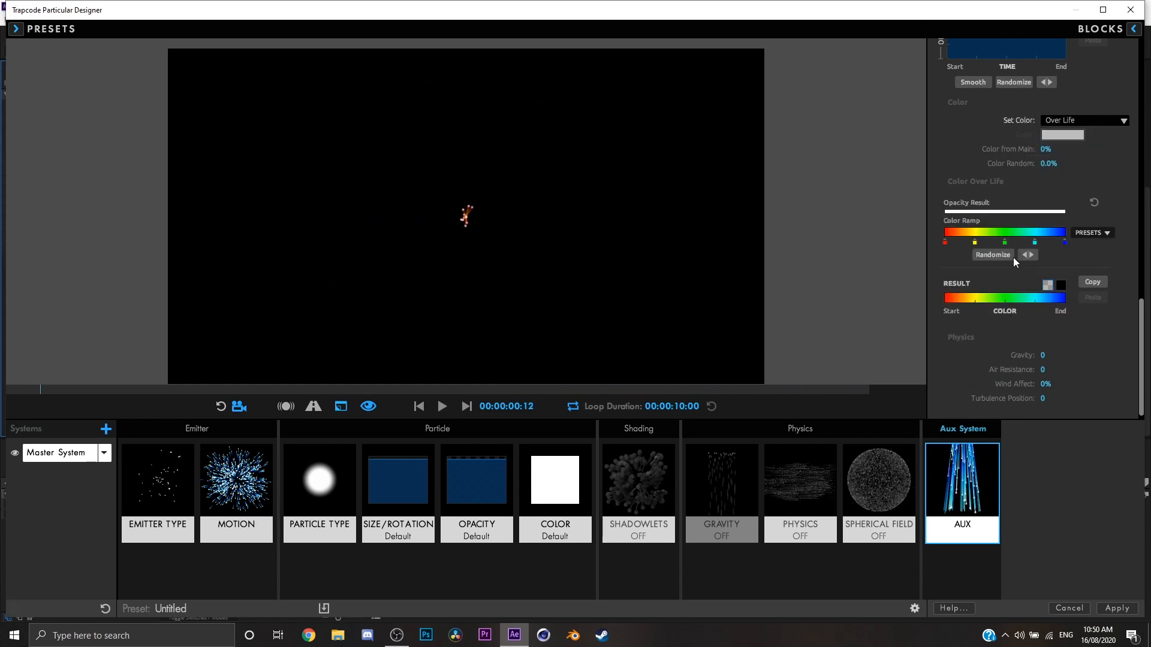
click(997, 255)
click(1005, 259)
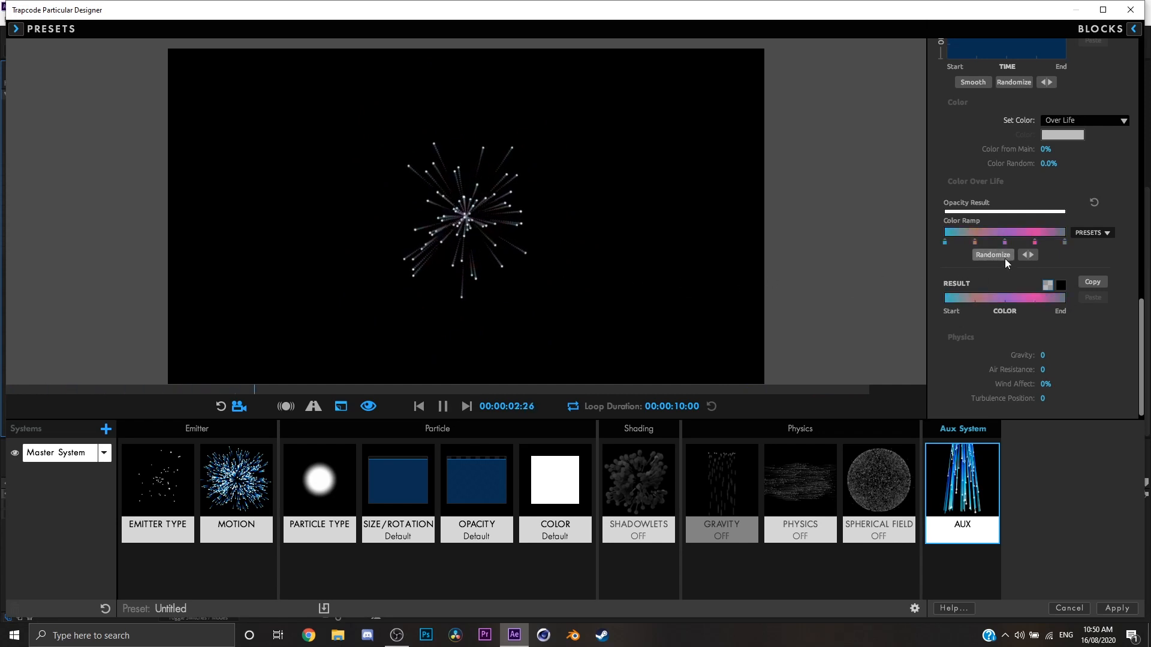
click(1004, 258)
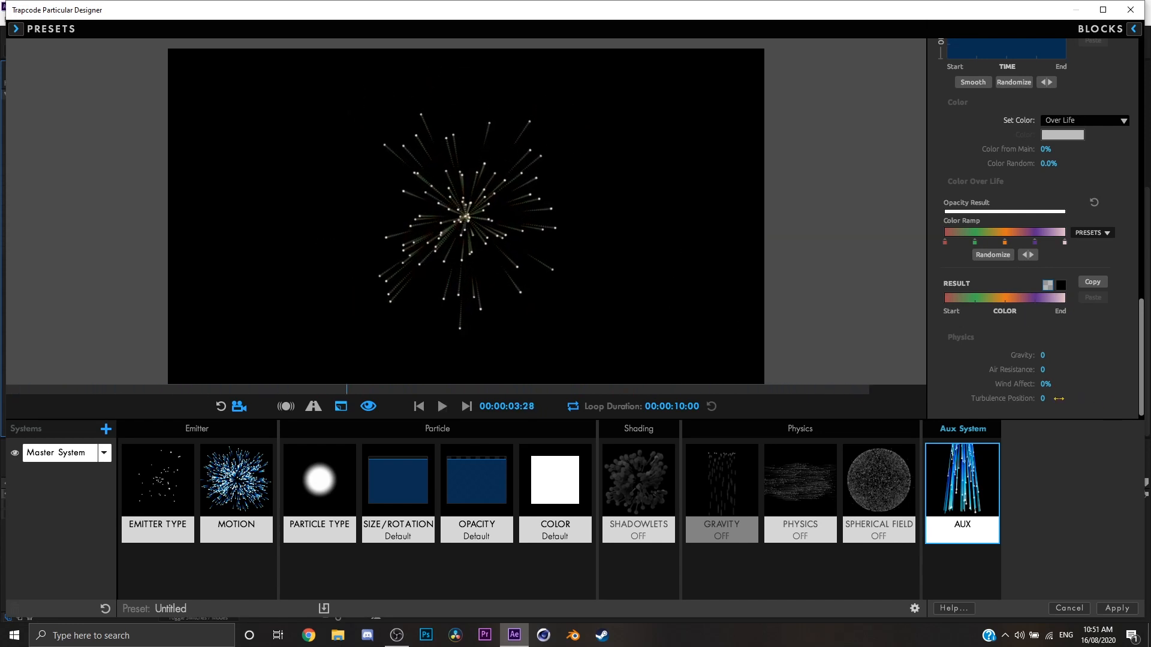
Set the Turbulence Position in the Aux physics settings to 72.
drag(1050, 398, 1058, 399)
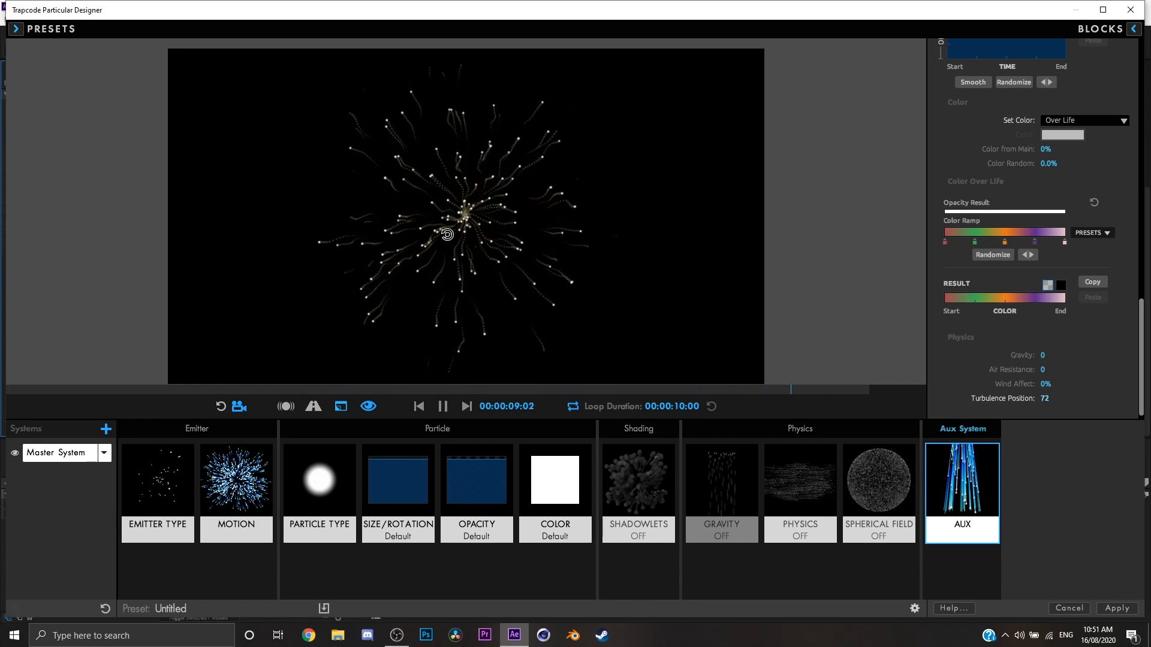
Set the Turbulence Field Affect Position in the particle physics to 82 and play the preview from a different angle.
click(1053, 398)
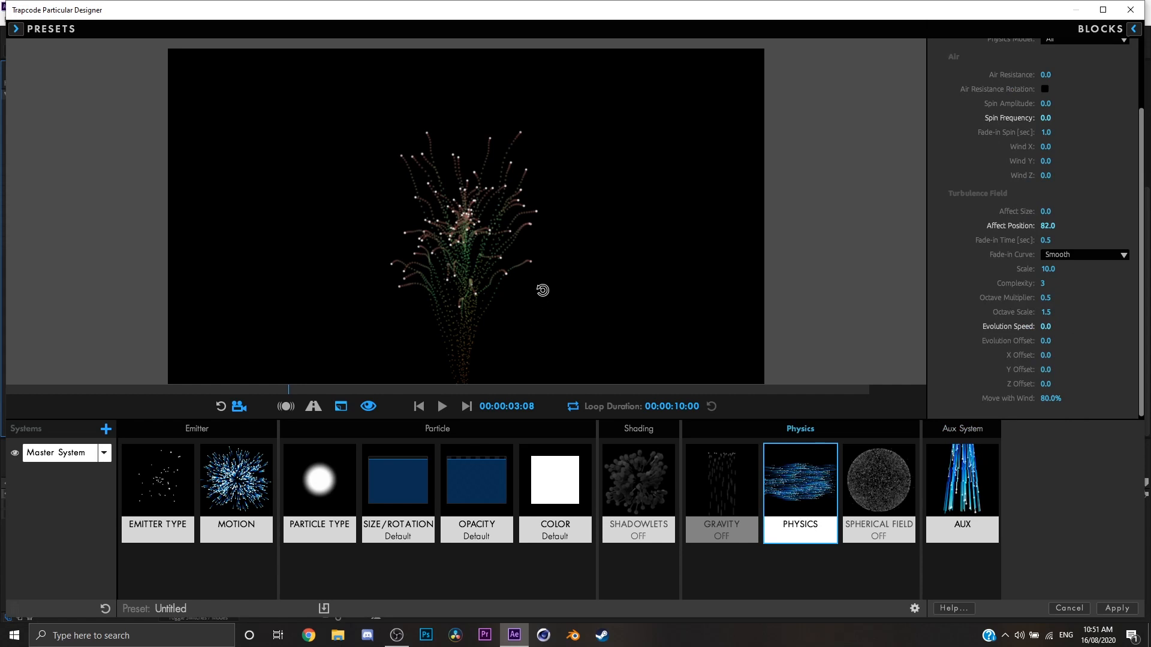
drag(542, 290, 554, 254)
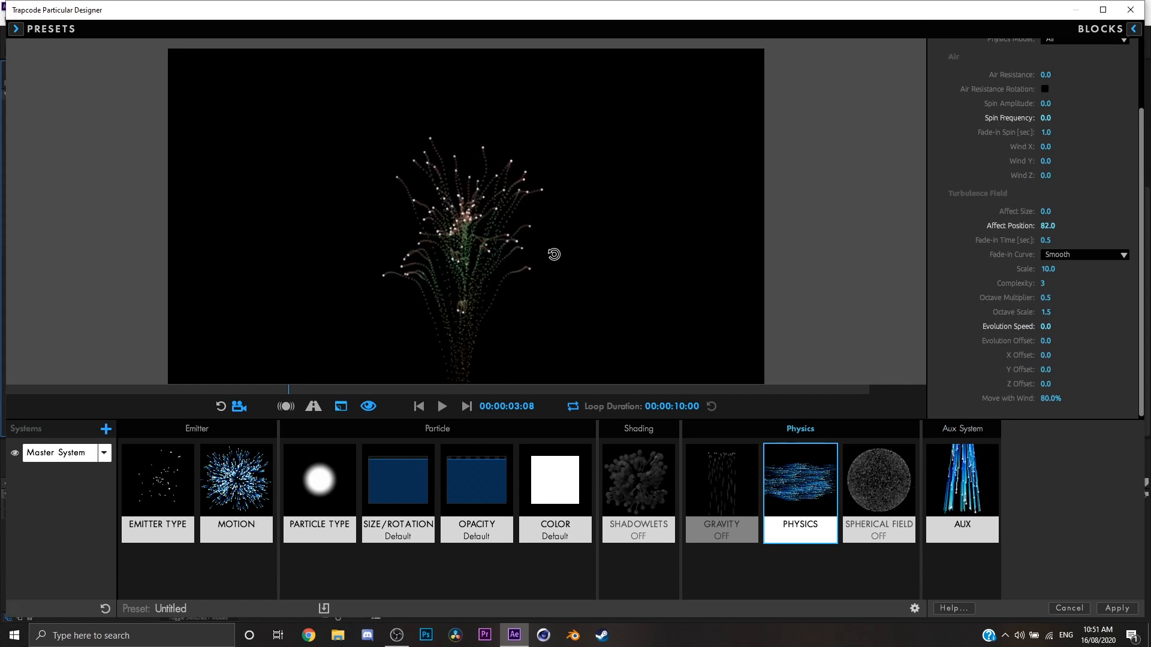
key(space)
key(space)
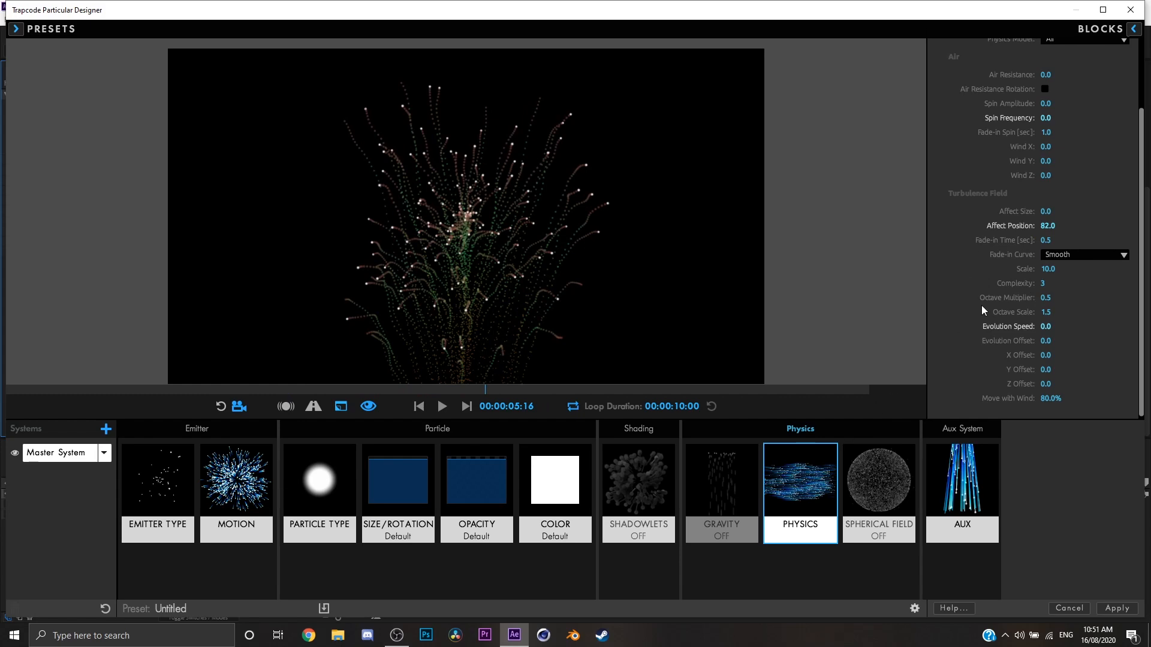
key(space)
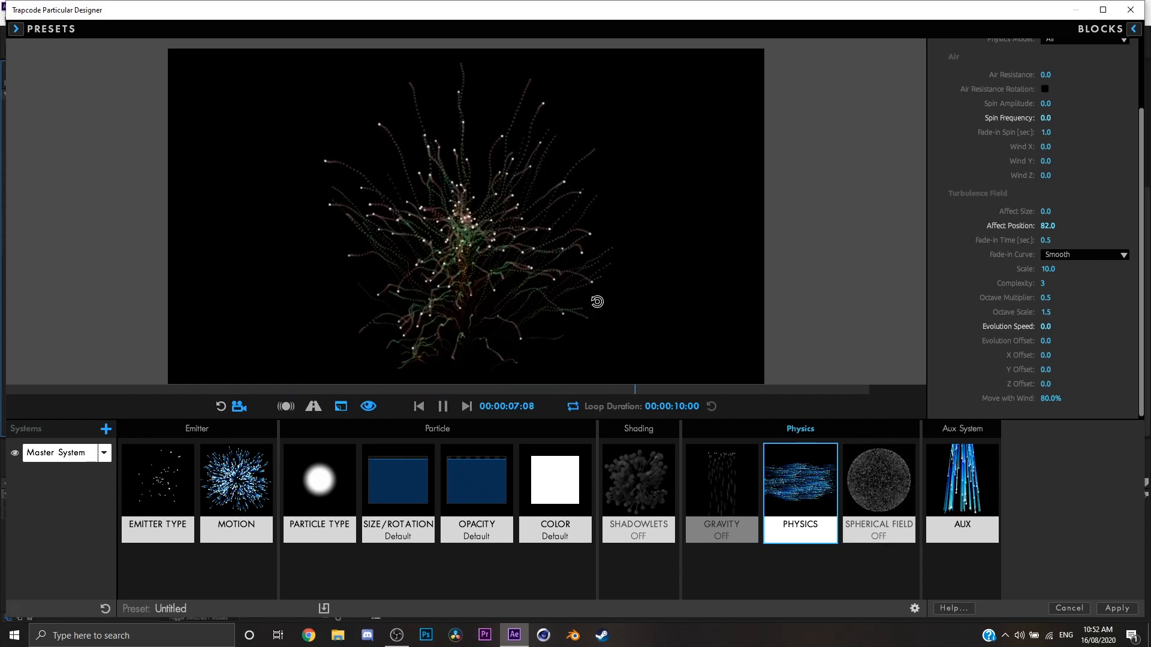
Set the Aux physics Gravity to 71 and Turbulence Position to 8, and play the preview.
click(945, 458)
scroll(1037, 300, down, 5)
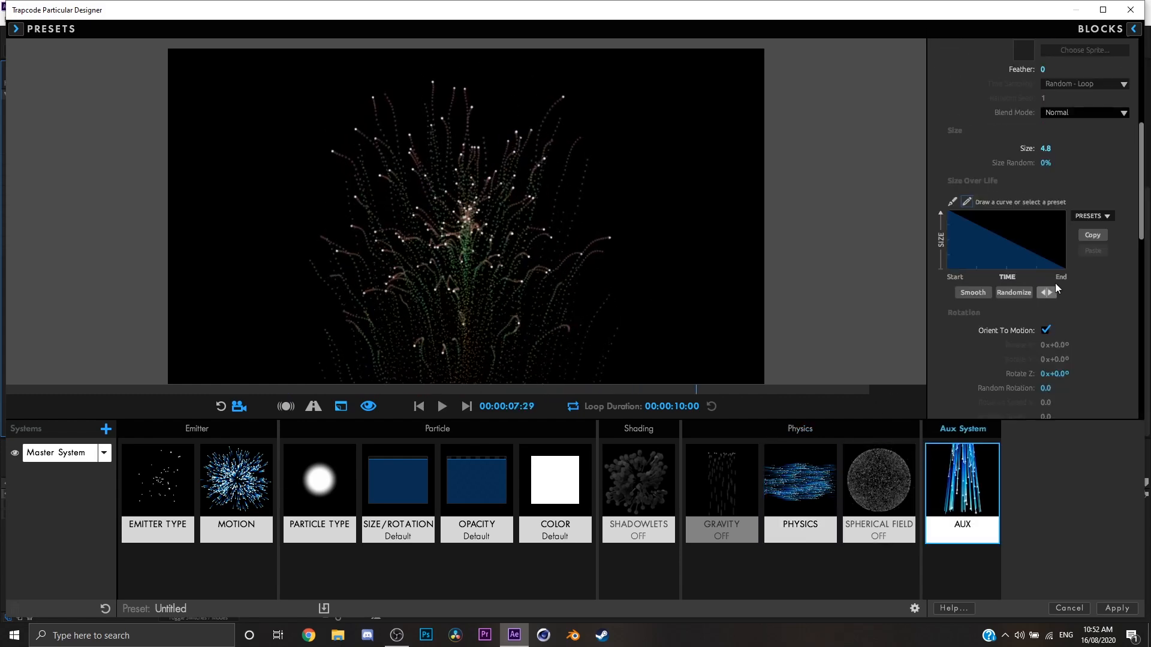
scroll(1050, 293, down, 10)
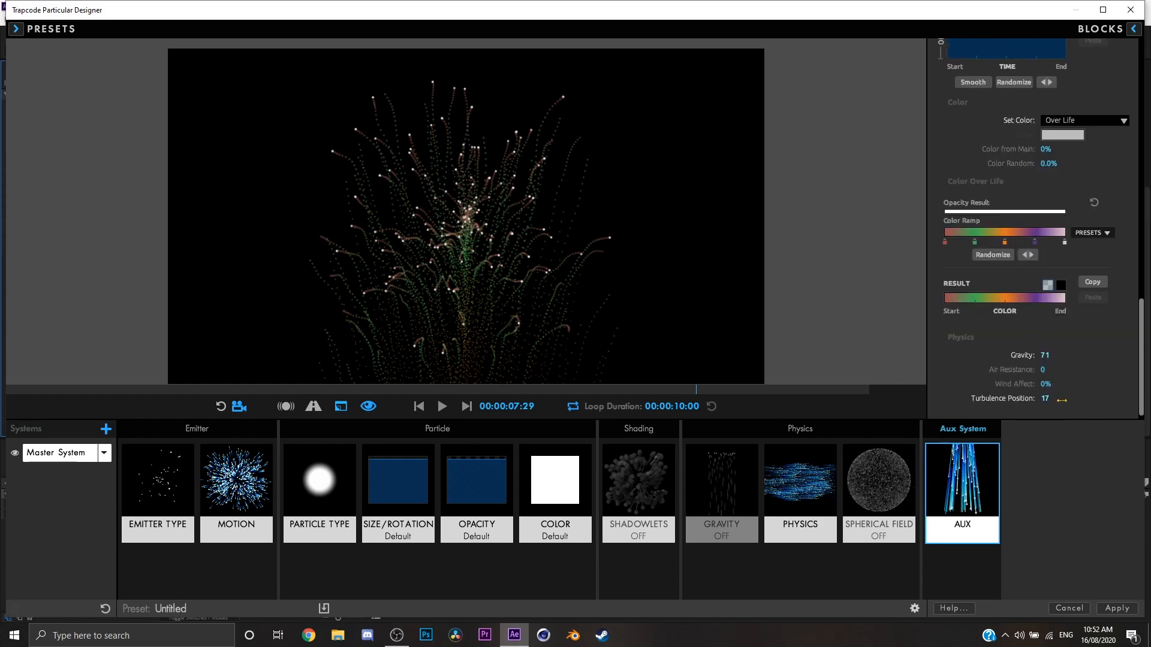
drag(1061, 400, 1058, 399)
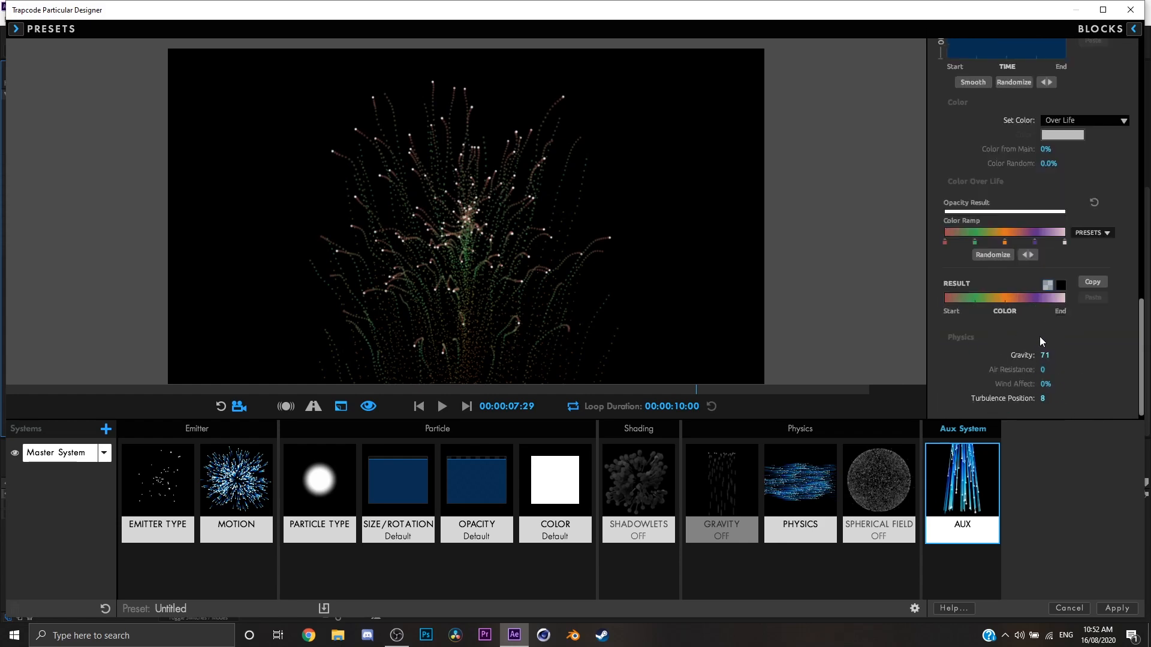
key(space)
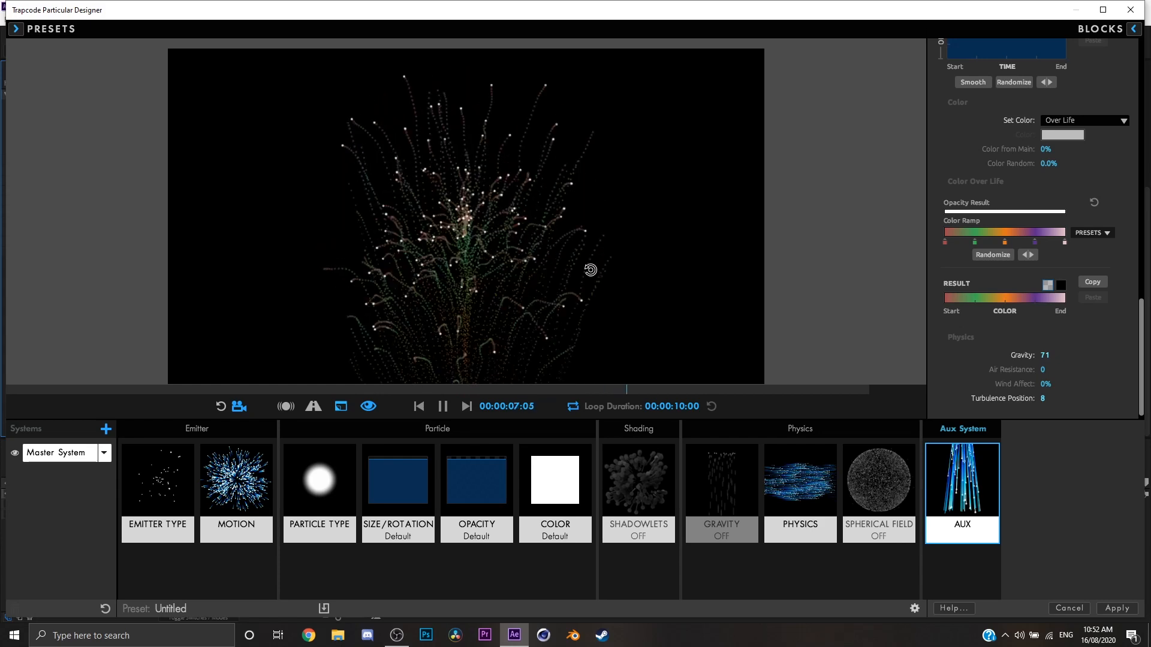
key(space)
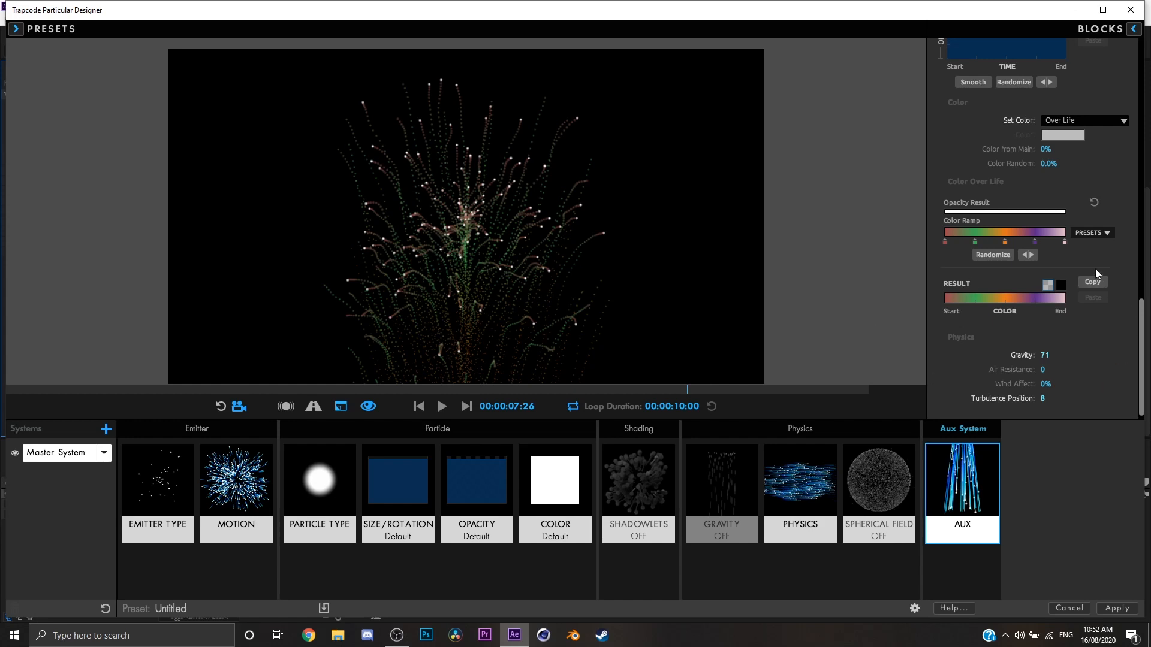
Maximize the Designer window and look through the Fluid category of the single system presets.
click(16, 29)
click(16, 29)
click(1102, 9)
click(11, 25)
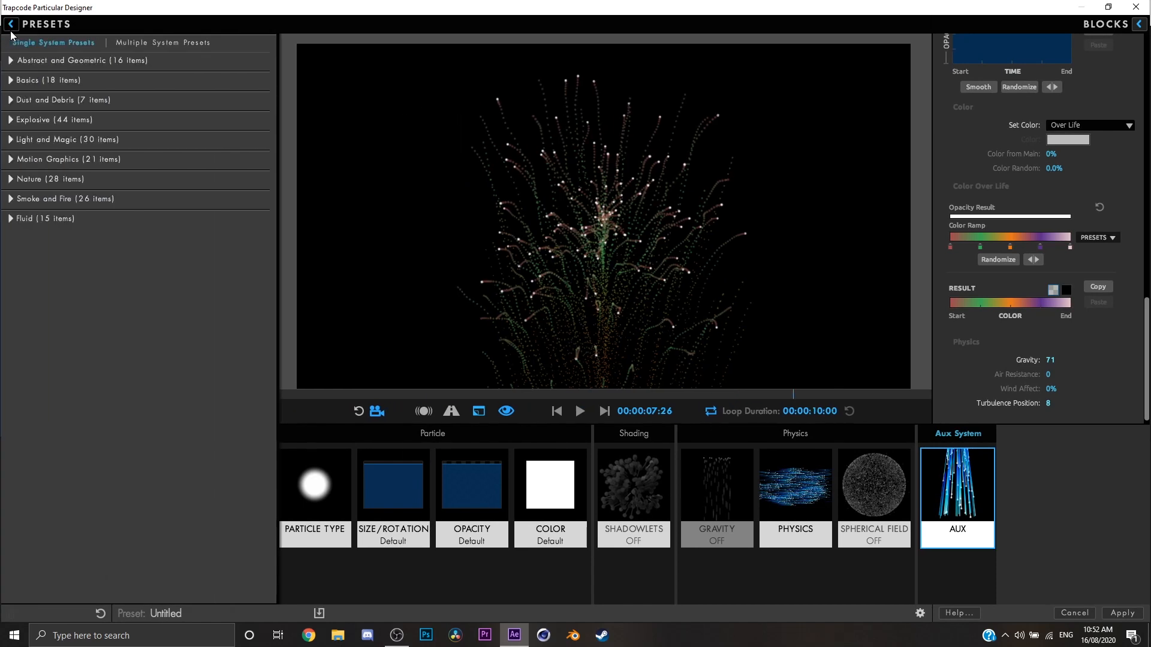
click(11, 25)
click(13, 26)
click(13, 26)
click(9, 62)
click(10, 61)
click(9, 219)
scroll(135, 336, down, 1)
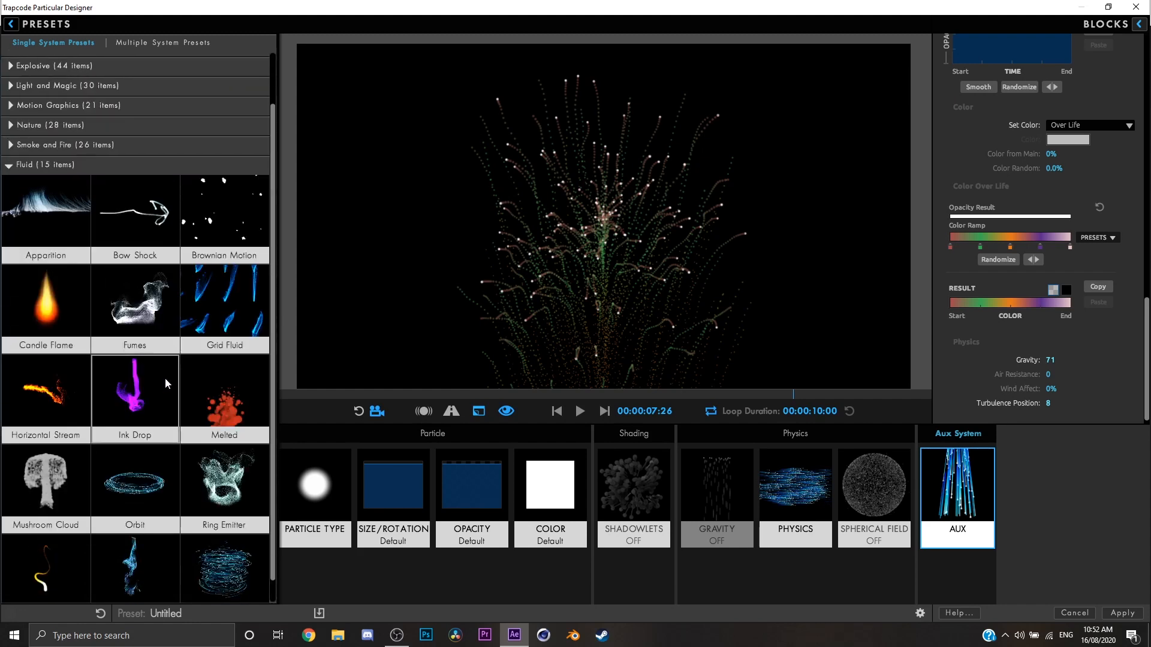
Look through the Smoke and Fire and the Explosive categories of the single system presets.
click(24, 163)
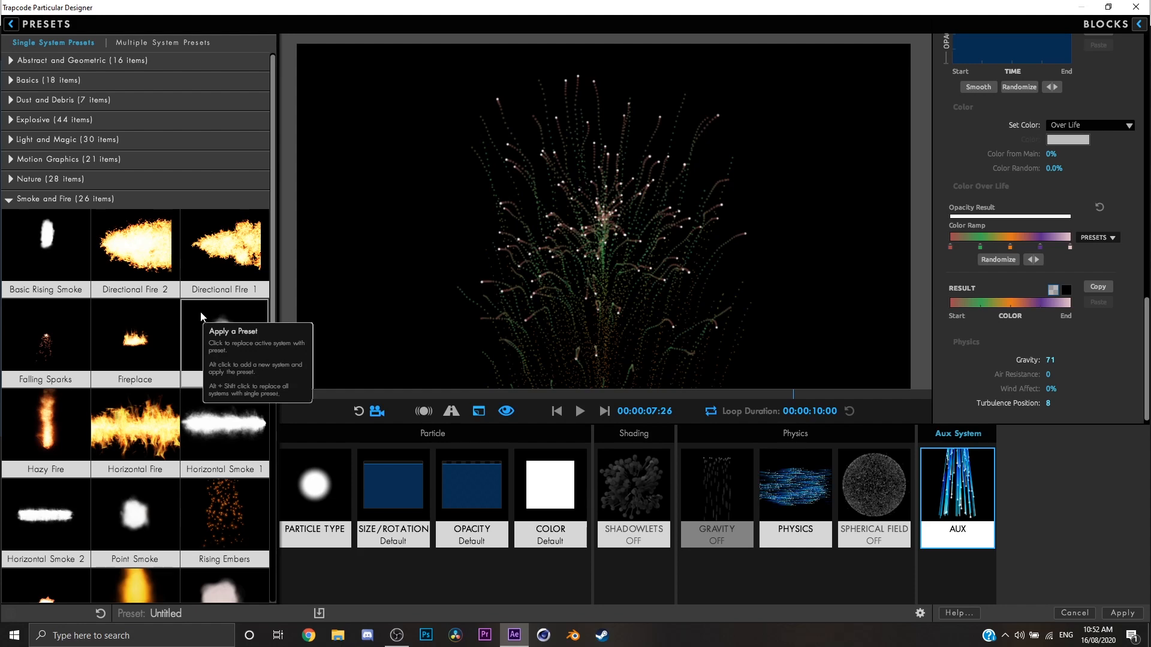
scroll(203, 369, down, 4)
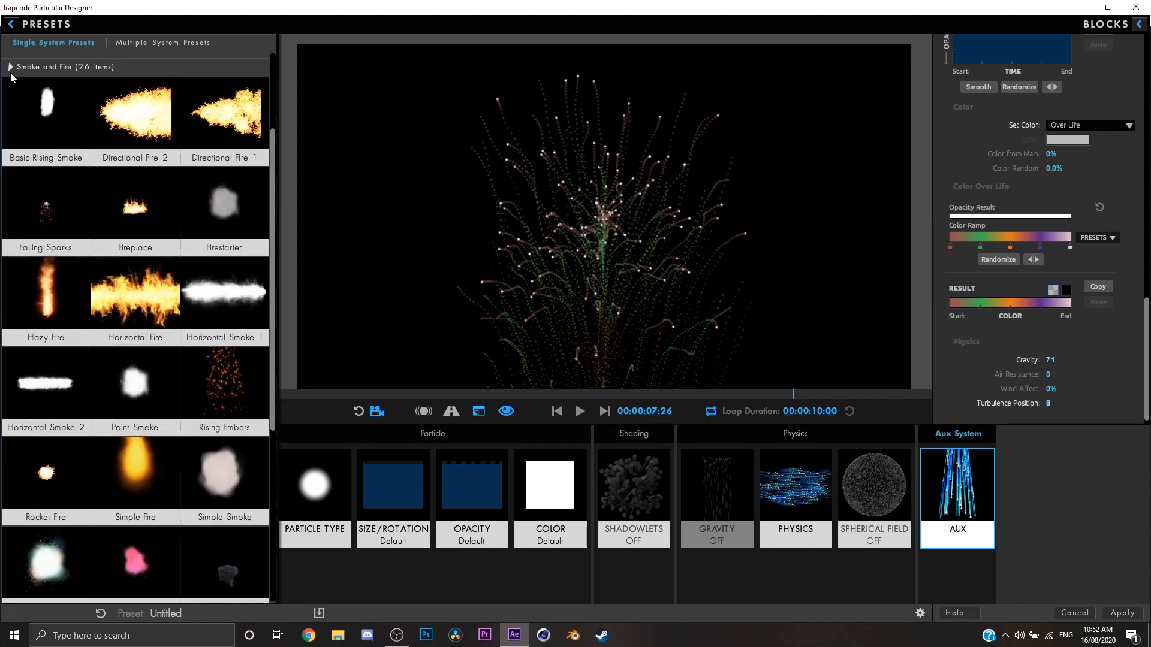
click(12, 67)
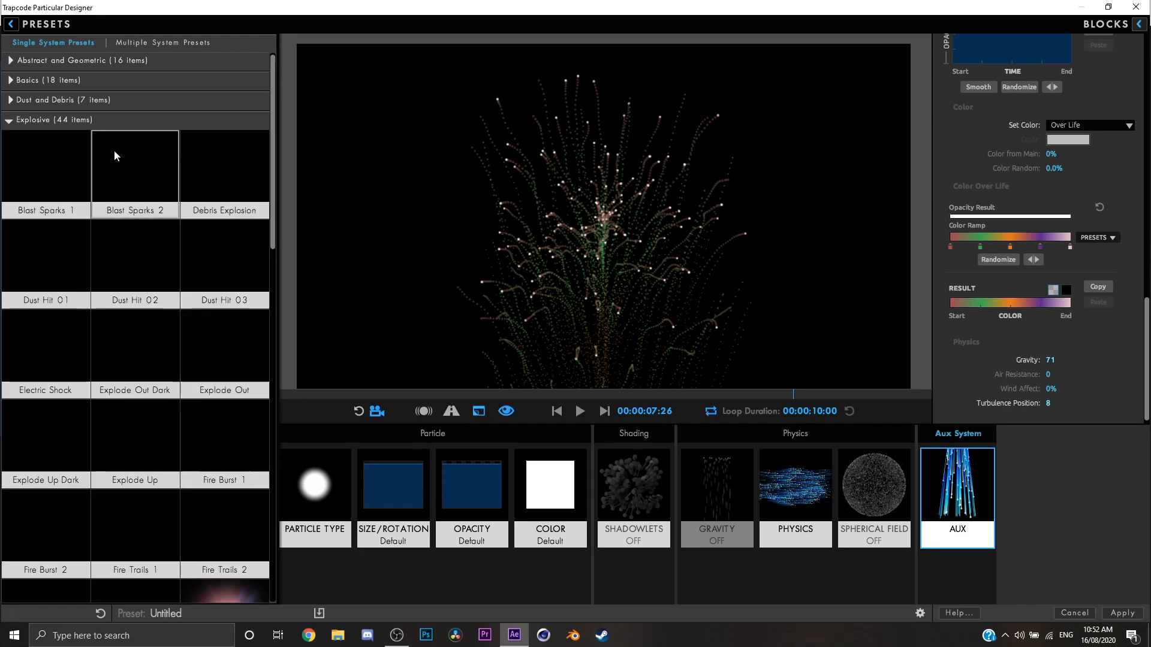
scroll(243, 336, down, 4)
scroll(228, 318, up, 4)
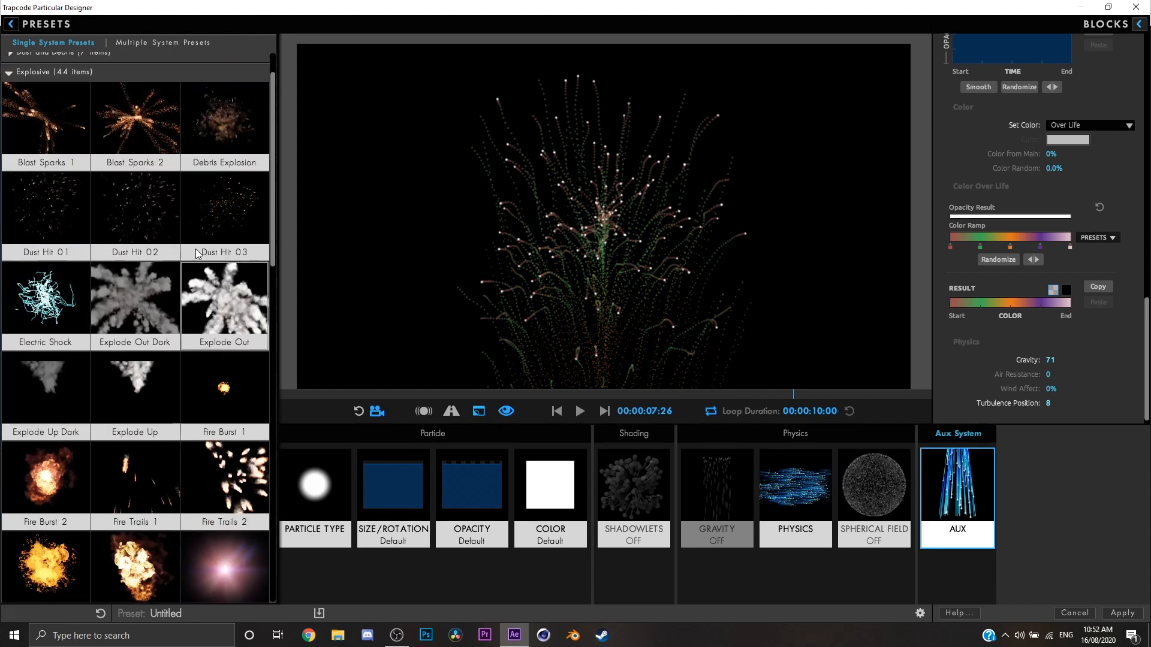
scroll(157, 326, down, 10)
scroll(156, 326, down, 10)
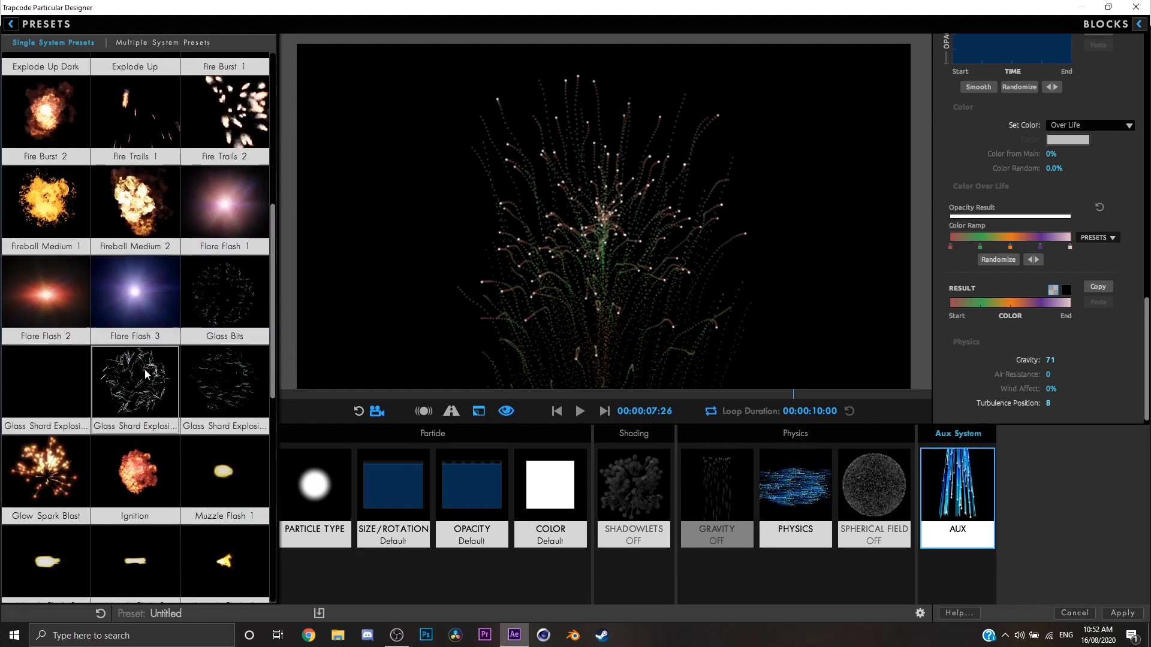
Look through the multiple system presets and close the preset browser.
click(11, 24)
click(15, 25)
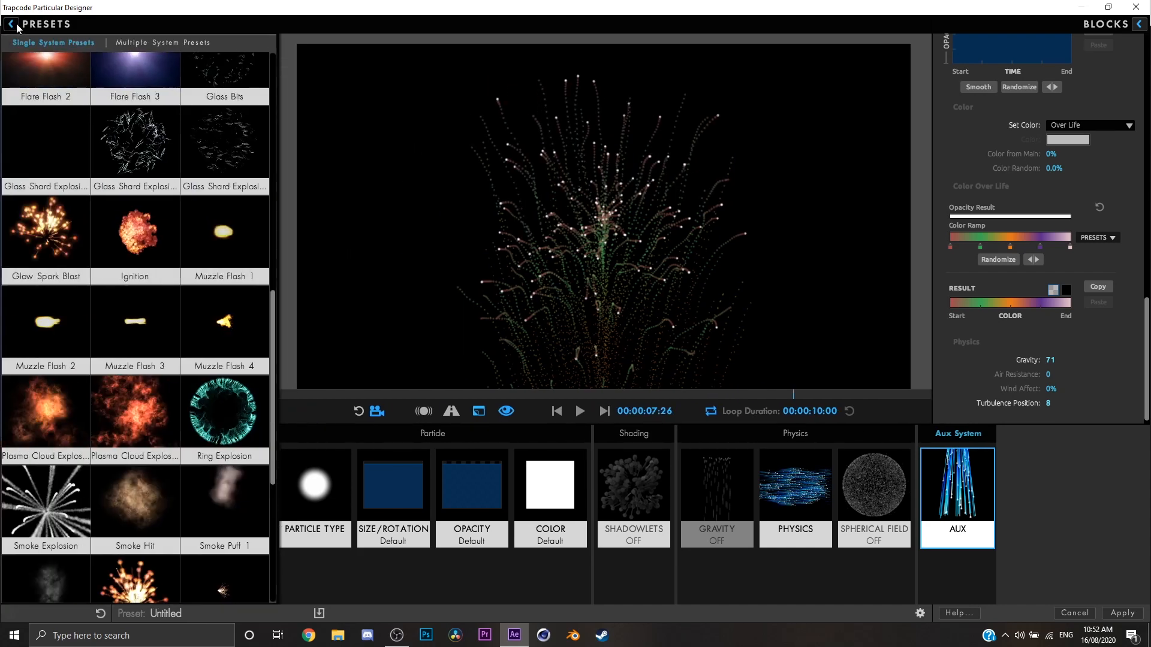
click(146, 46)
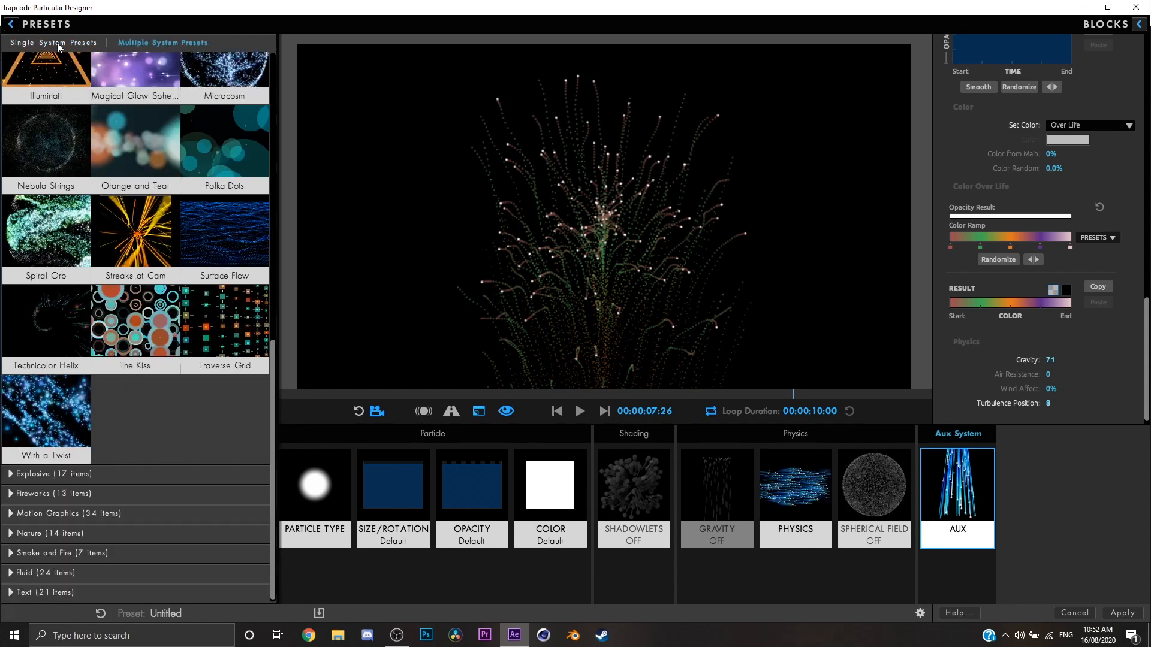
click(11, 24)
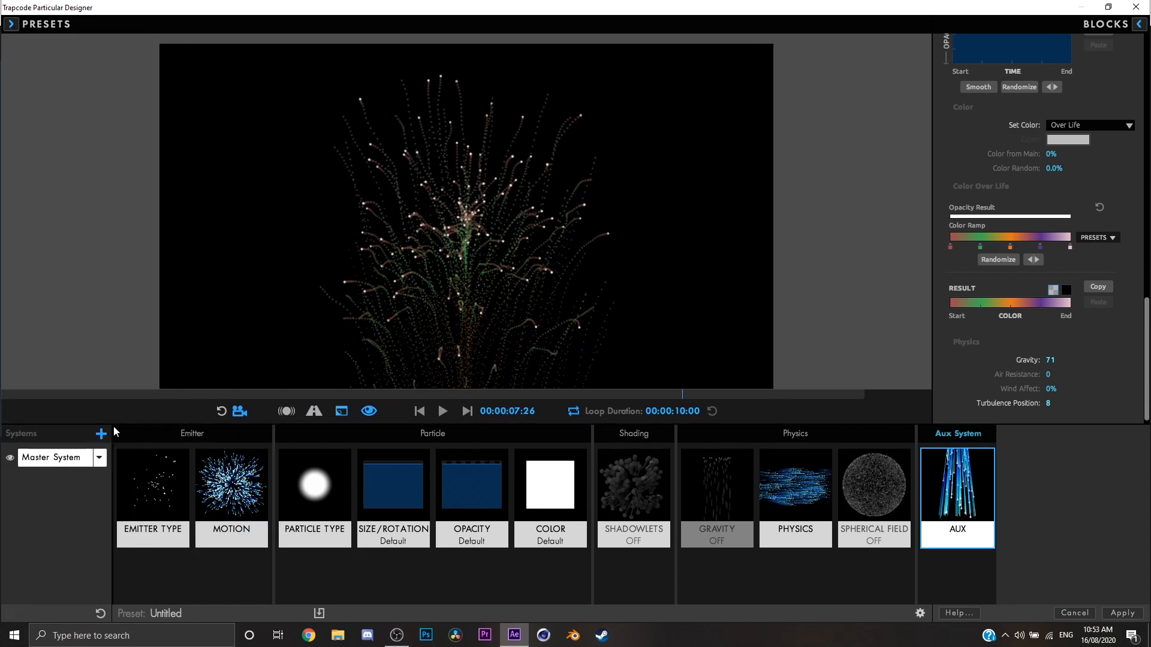
Add a second particle system alongside the Master System and play the combined preview.
key(space)
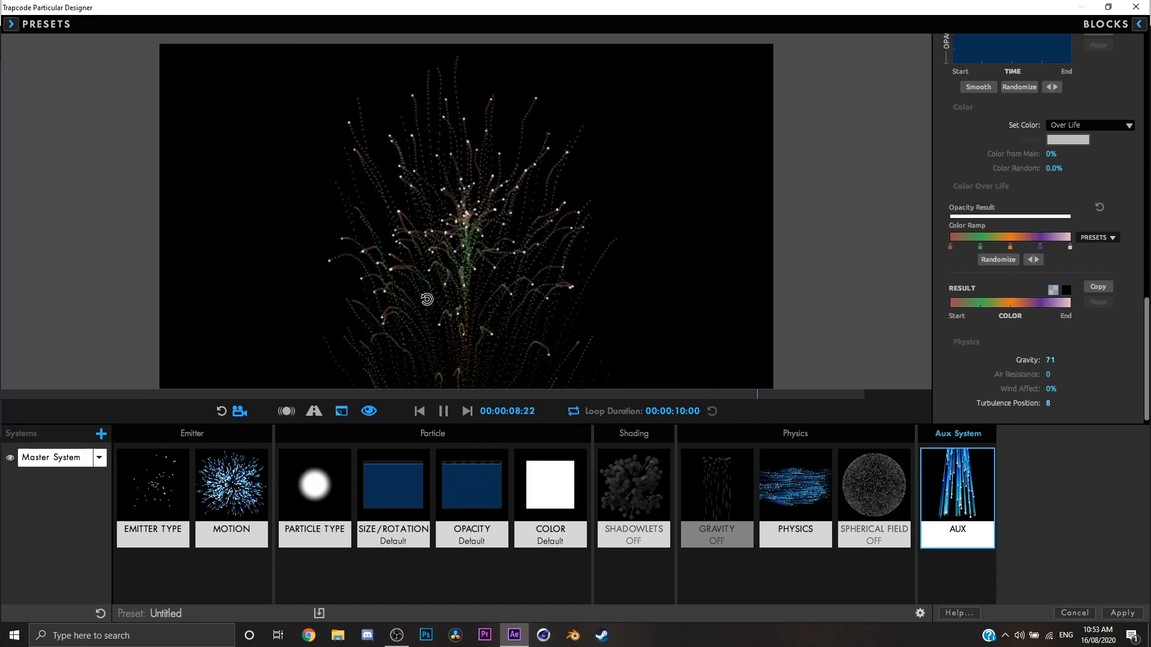
key(space)
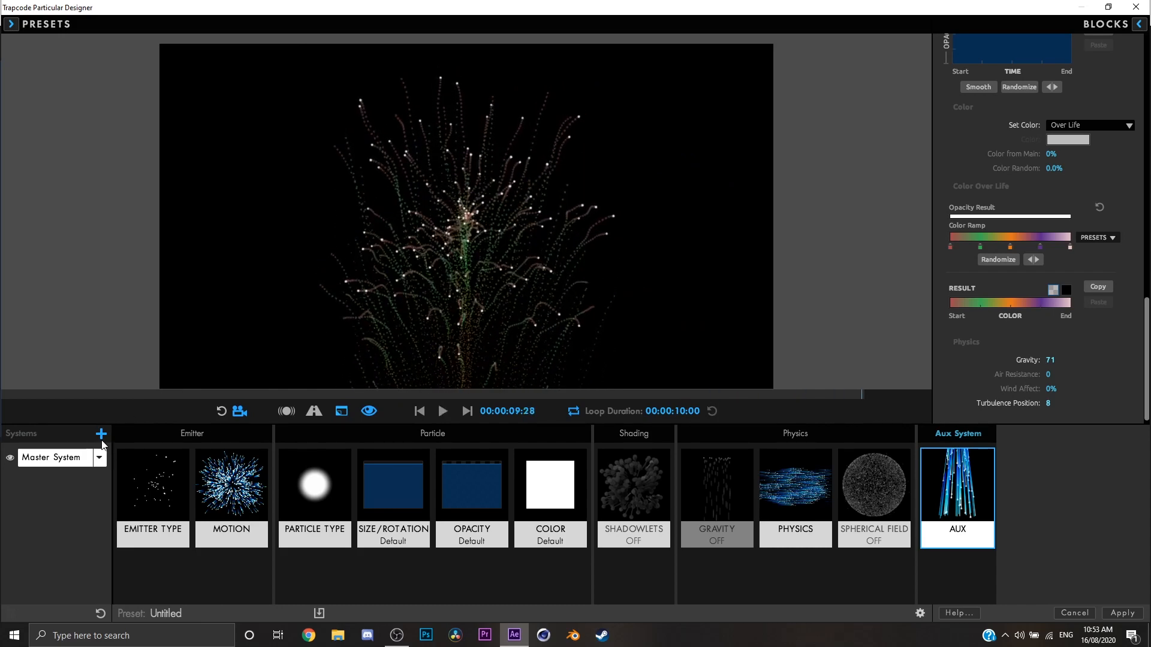
click(101, 435)
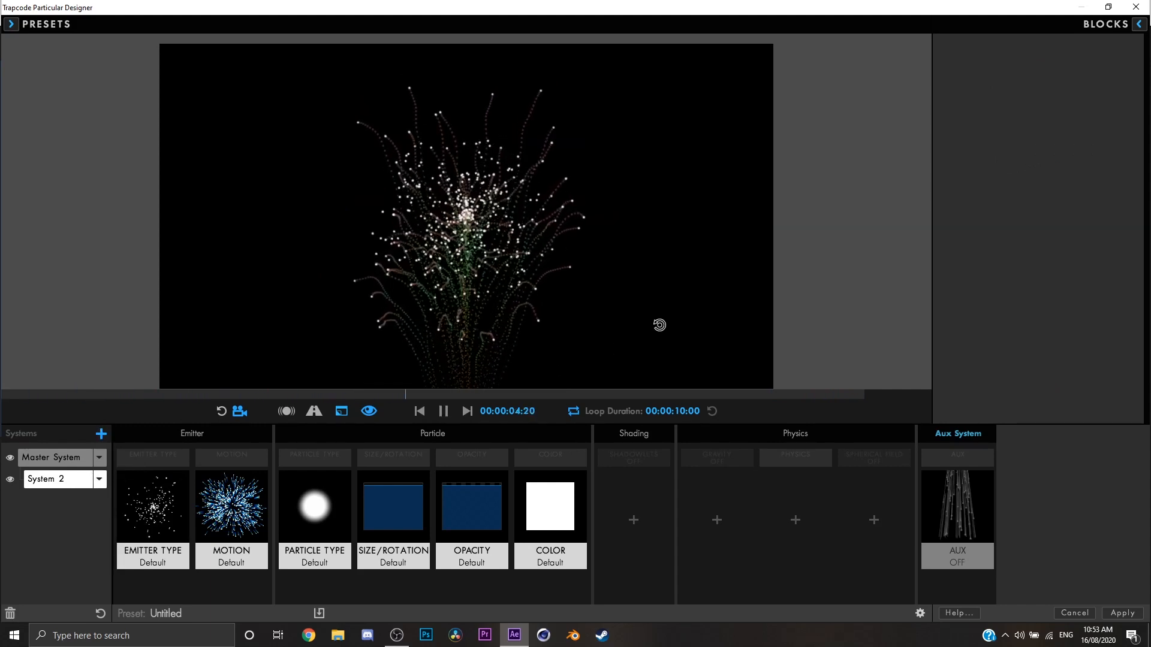
key(space)
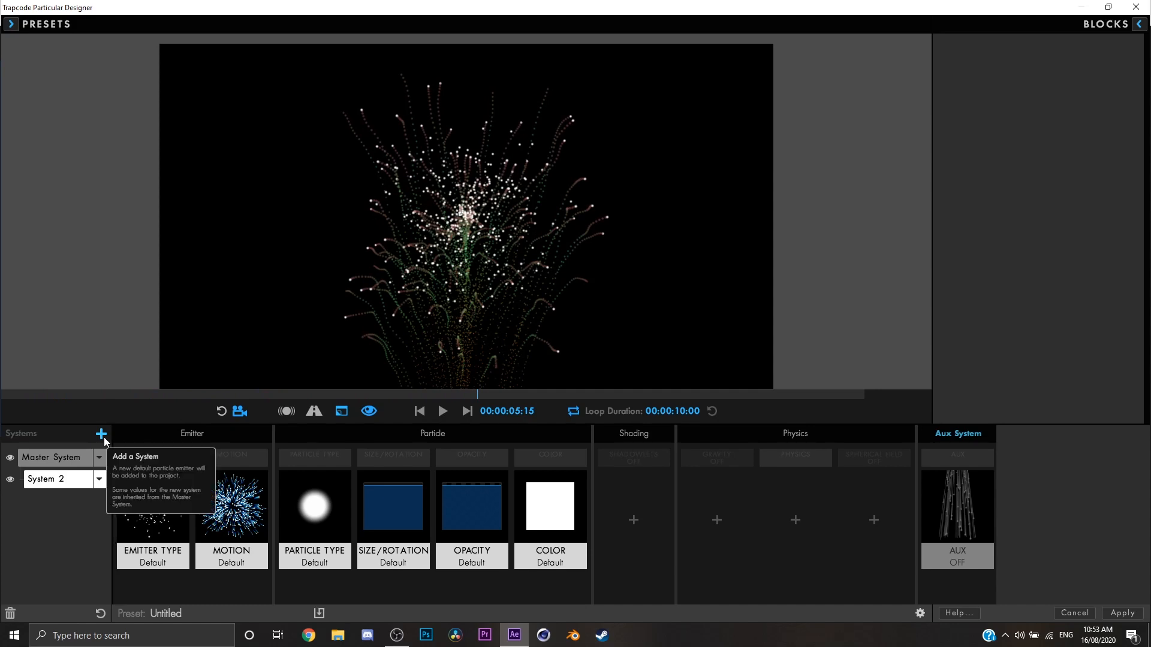
Set the particle Size of System 2 to 21.
click(314, 509)
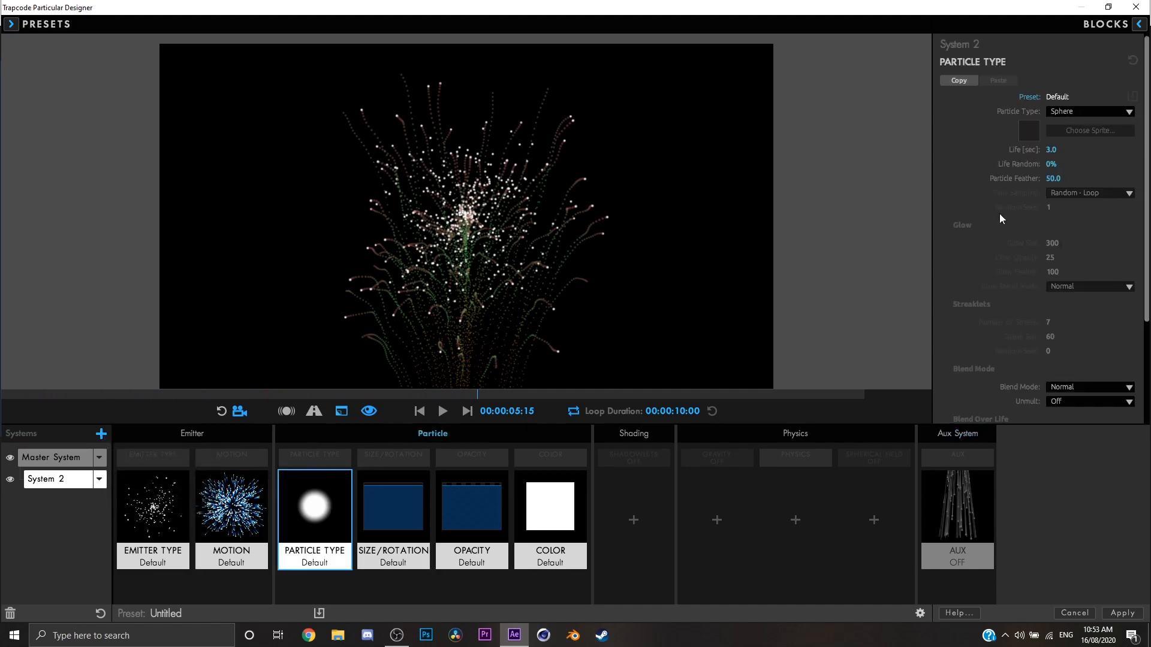
click(422, 498)
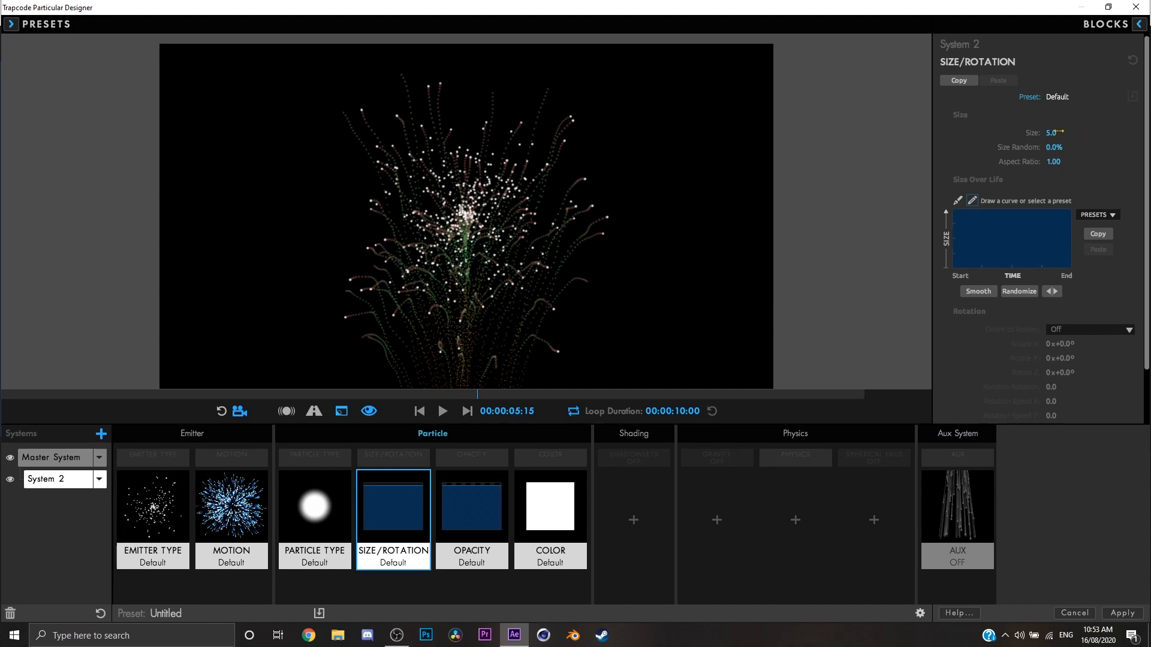
drag(1051, 133, 1061, 133)
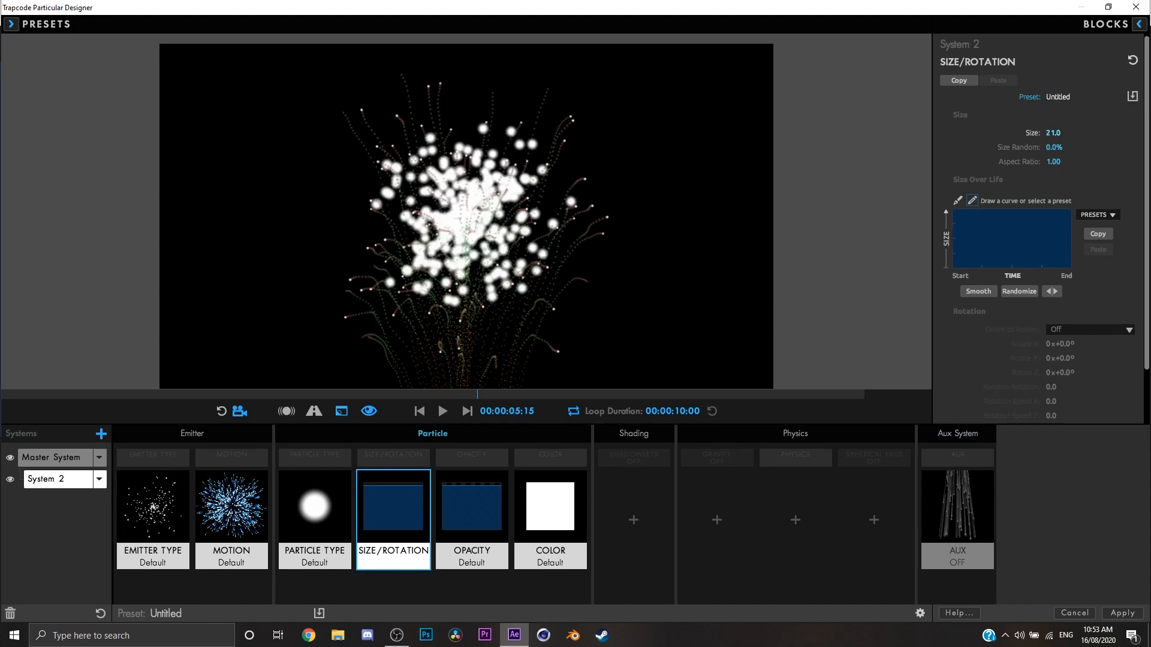
Change the System 2 particle color to blue with RGB 61, 114, 239.
click(547, 493)
click(1079, 150)
click(643, 250)
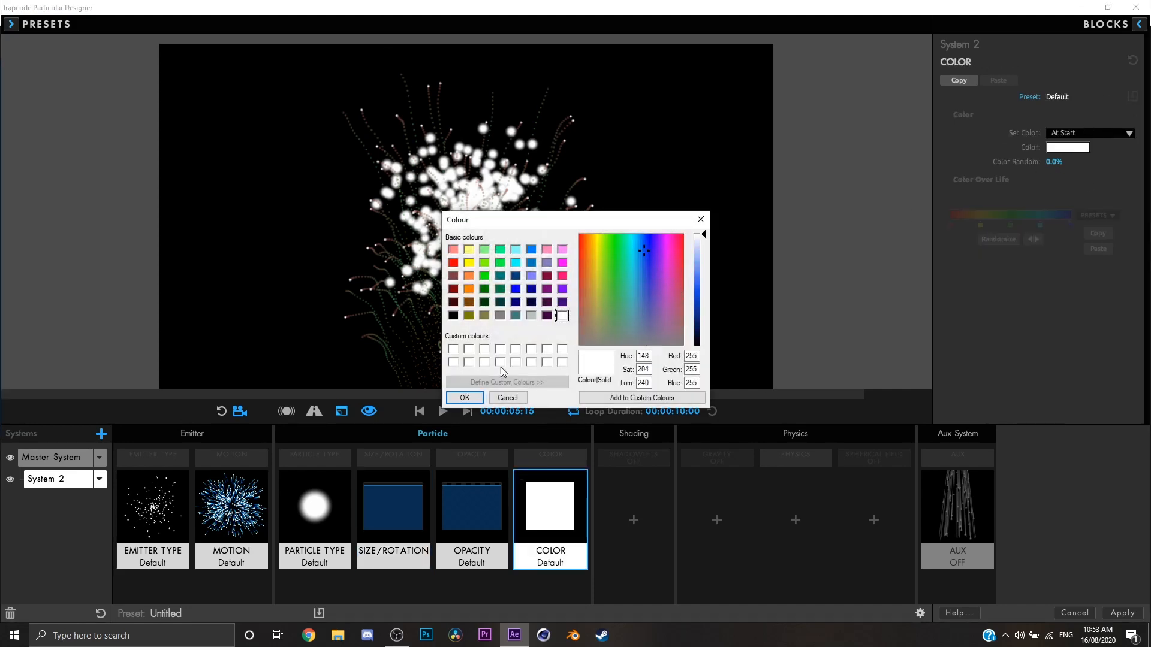
click(464, 398)
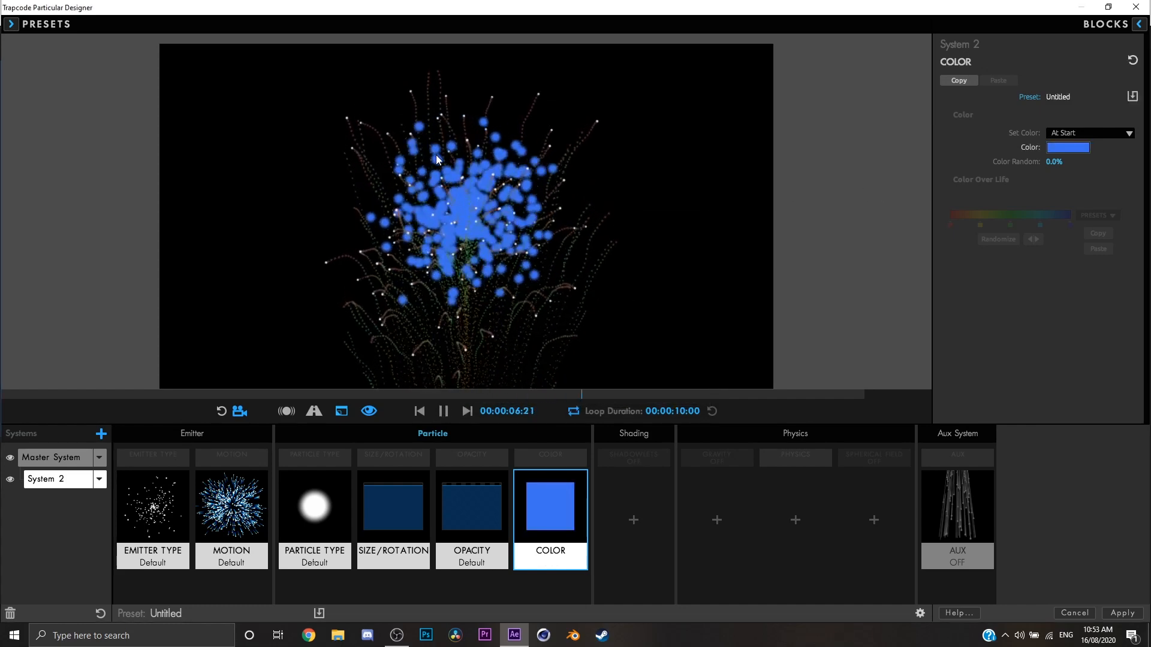
Apply the Duotone Zoom multiple system preset from Backgrounds and orbit around the result with the preset browser closed.
click(12, 26)
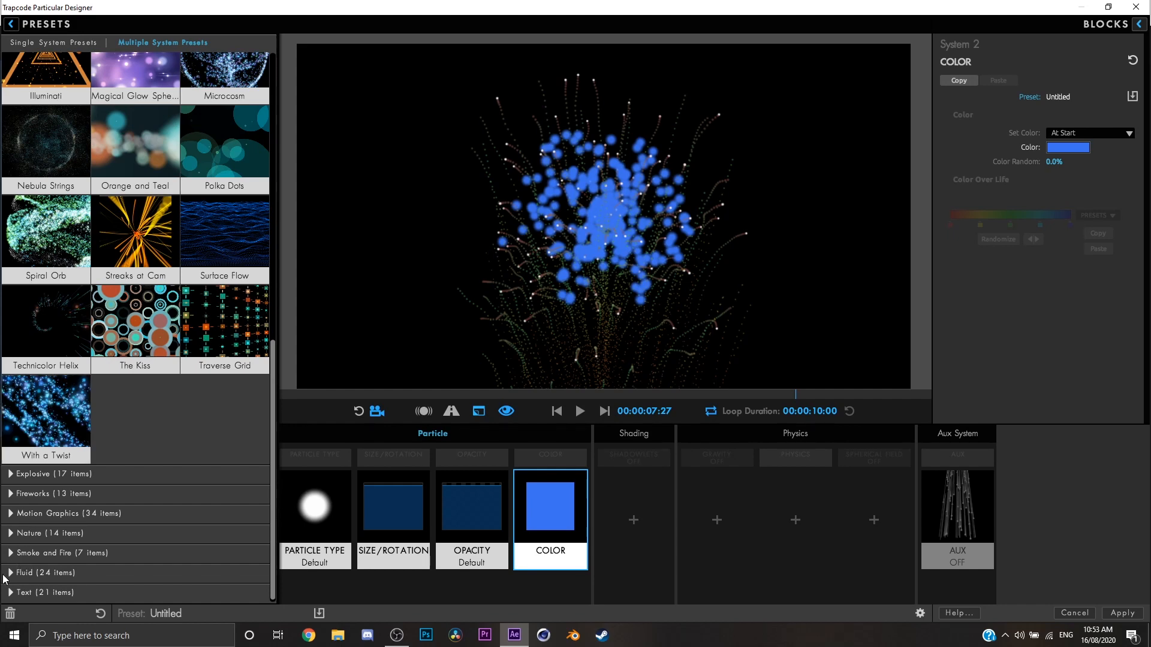
scroll(113, 322, up, 5)
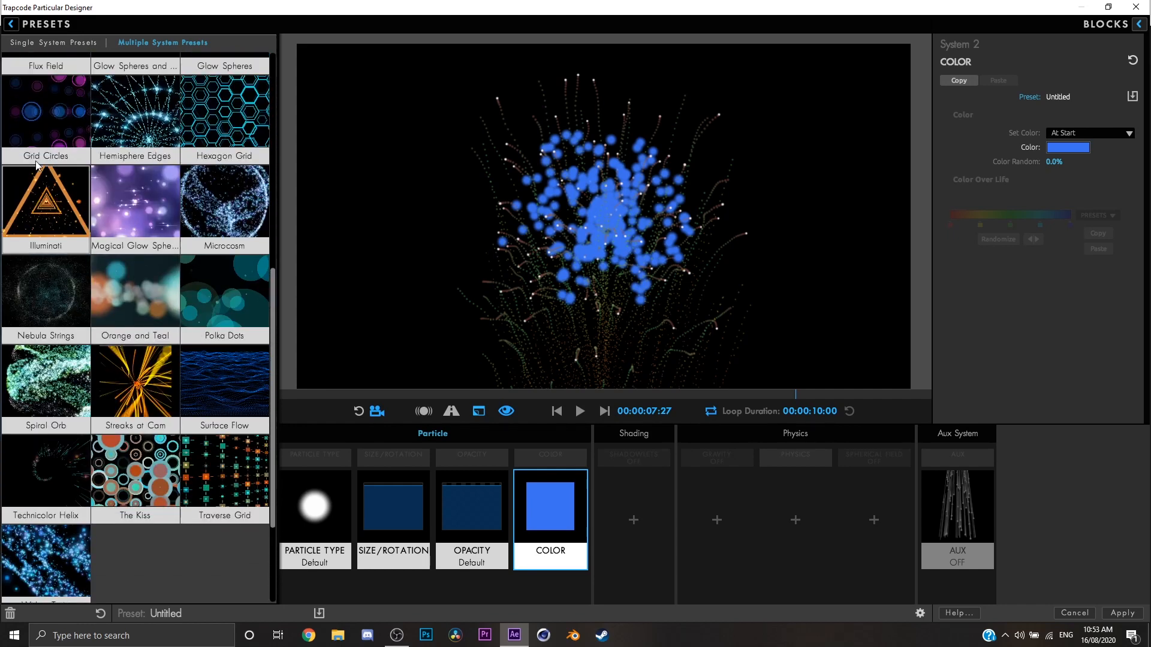
scroll(18, 99, up, 5)
scroll(84, 69, up, 2)
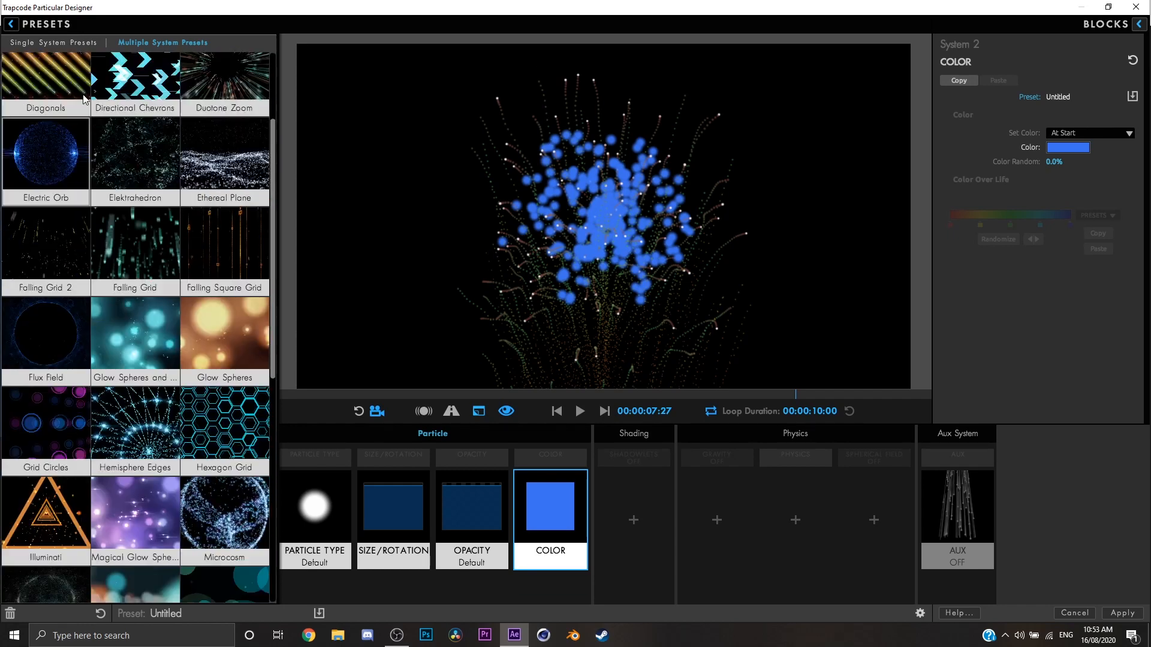
scroll(127, 160, up, 3)
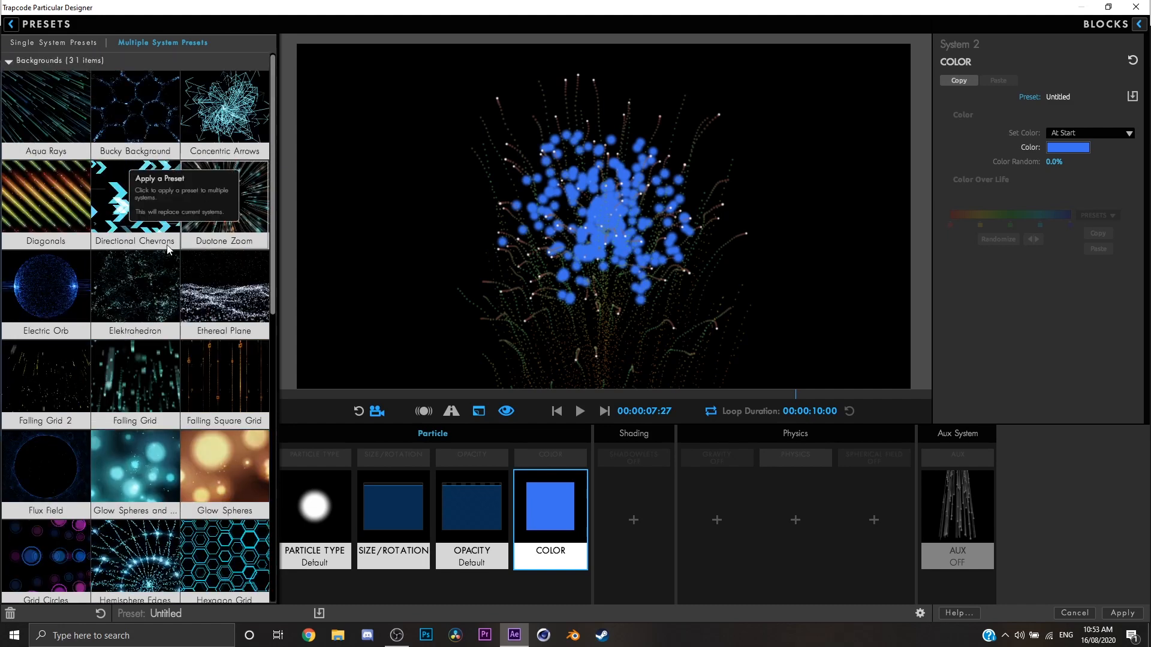
click(240, 210)
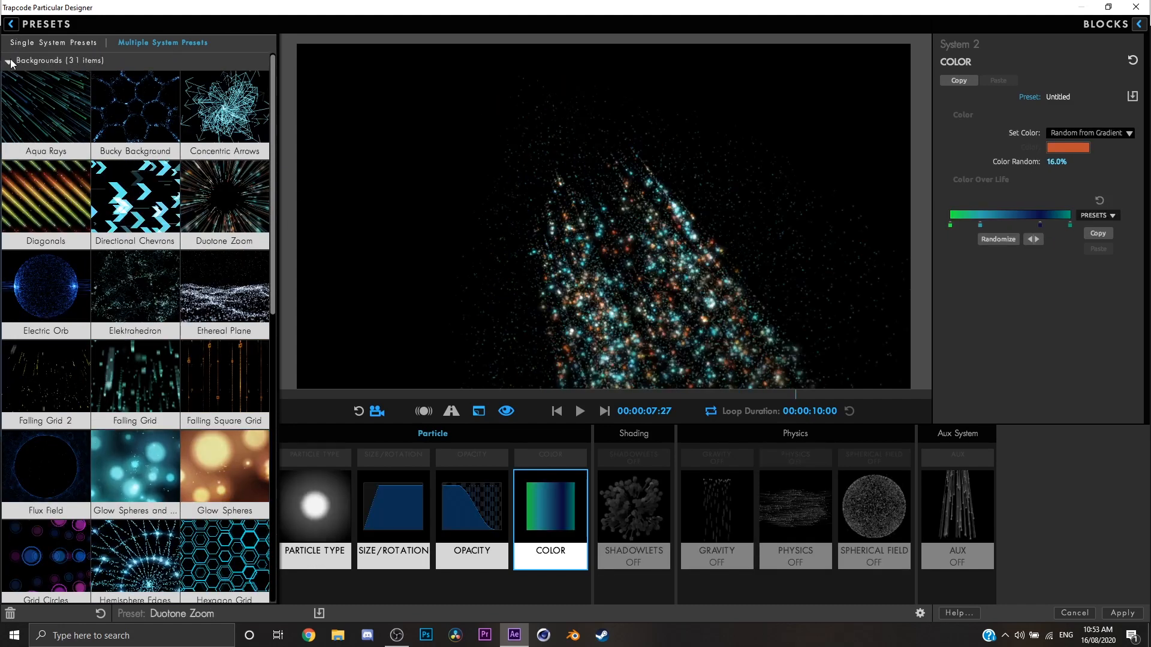
click(9, 61)
click(11, 24)
mouse_move(476, 293)
mouse_down()
mouse_move(470, 263)
mouse_move(473, 280)
mouse_move(547, 288)
mouse_move(573, 271)
mouse_move(466, 271)
mouse_move(498, 277)
mouse_move(474, 278)
mouse_move(485, 279)
mouse_up()
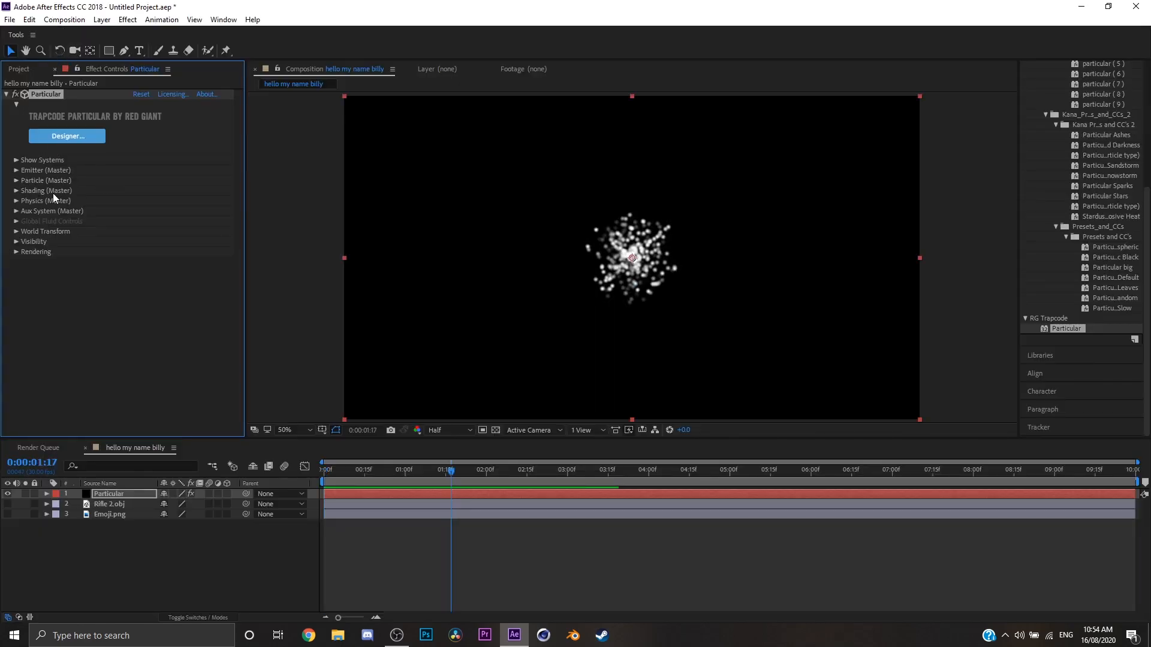
Look through the Emitter Behavior and Emitter Type options in Particular's Emitter (Master) settings.
click(15, 161)
click(15, 161)
click(16, 171)
click(188, 180)
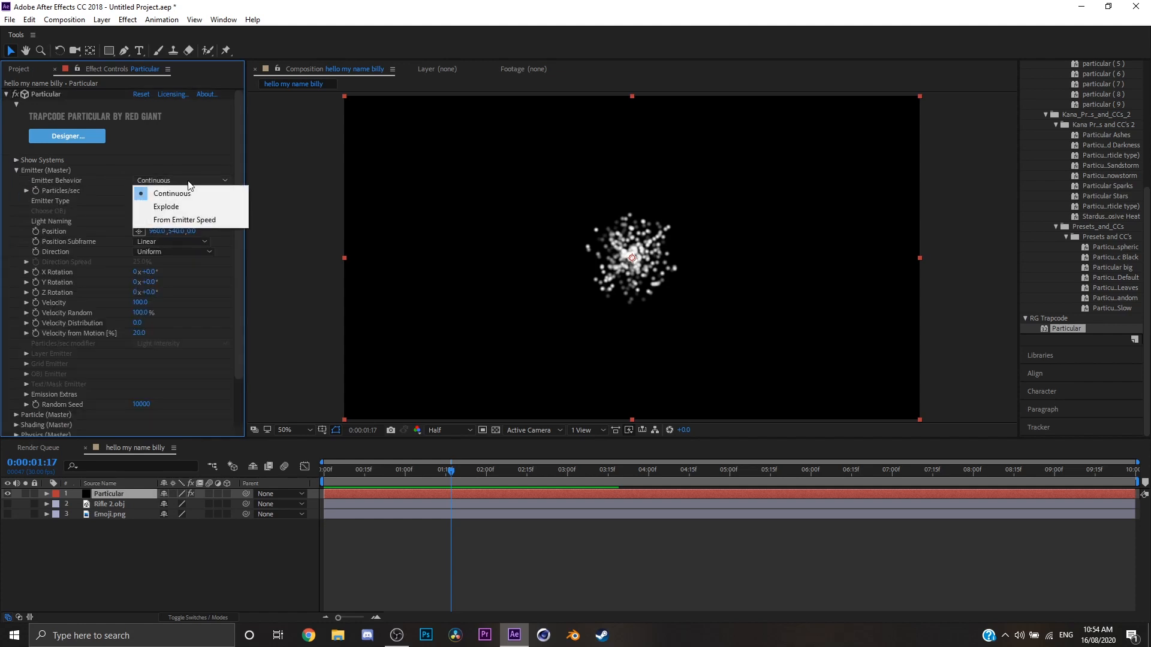
click(190, 188)
click(201, 200)
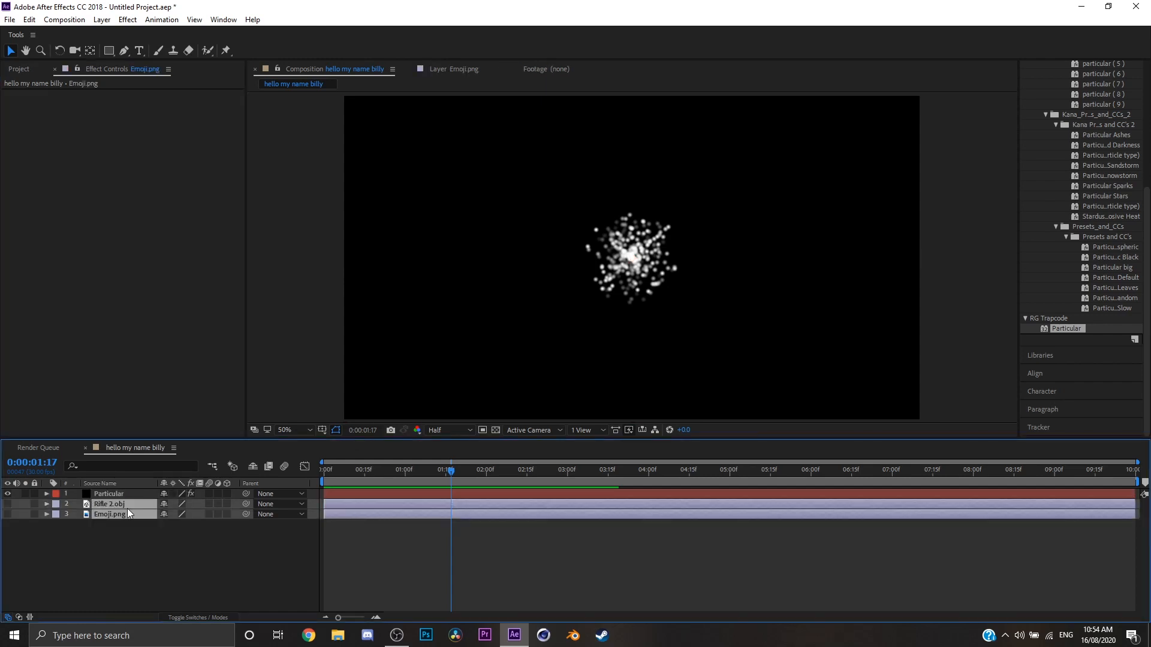
Delete the Rifle 2.obj and Emoji.png layers and add a new spot light to the composition.
key(Delete)
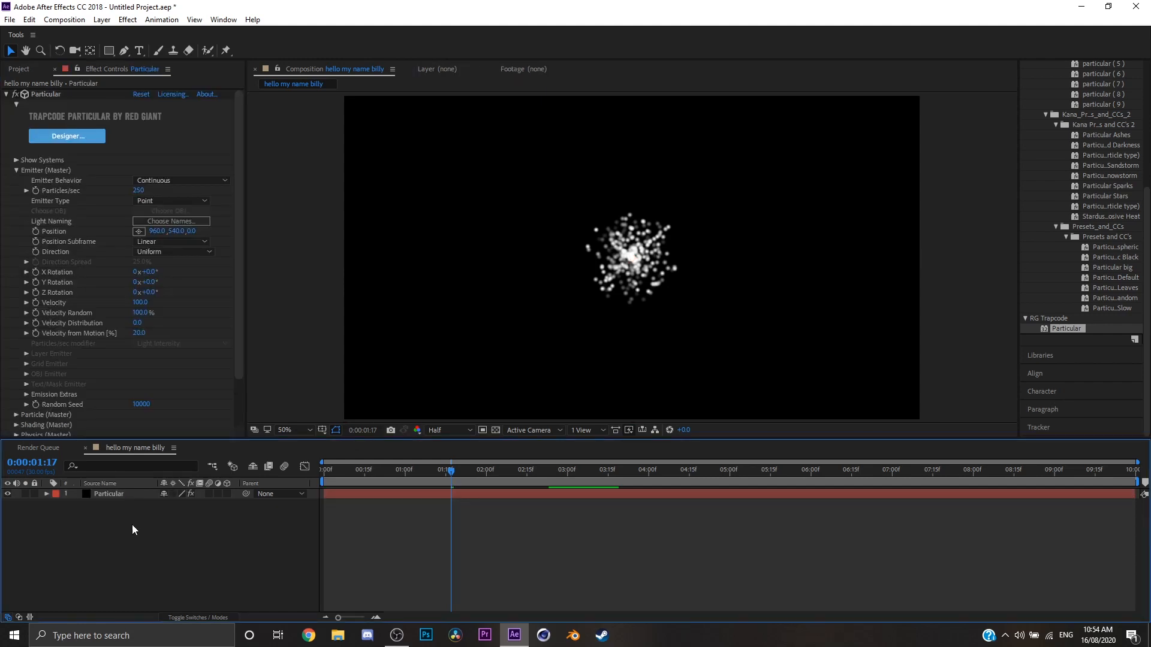
right_click(132, 524)
mouse_move(180, 394)
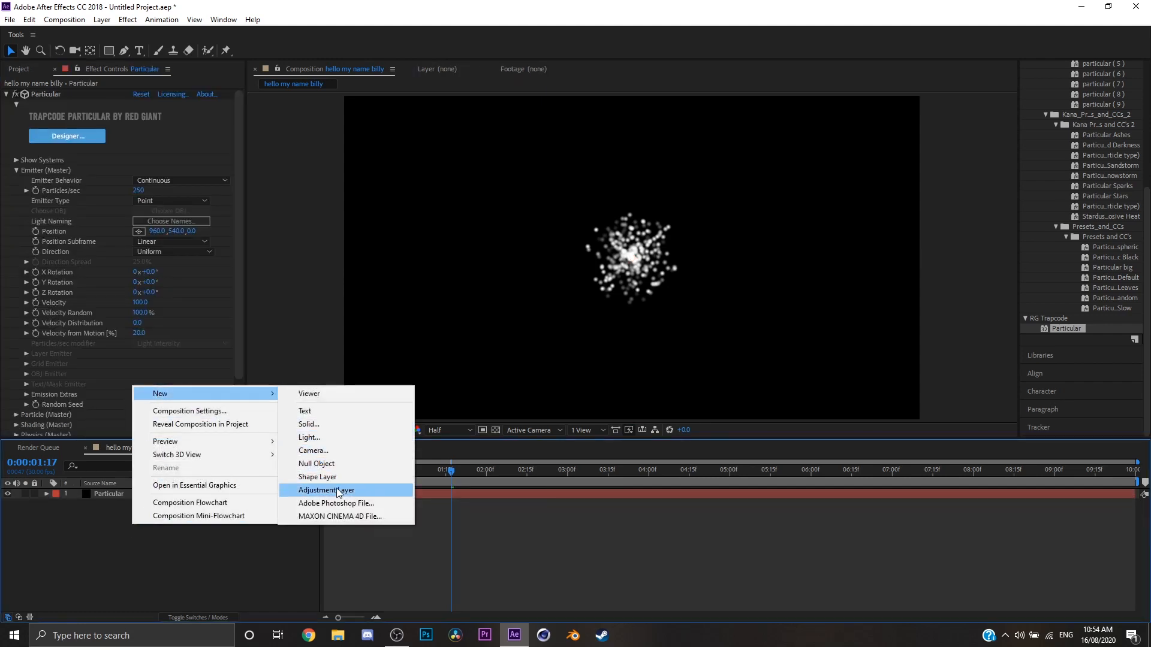
click(318, 438)
click(582, 453)
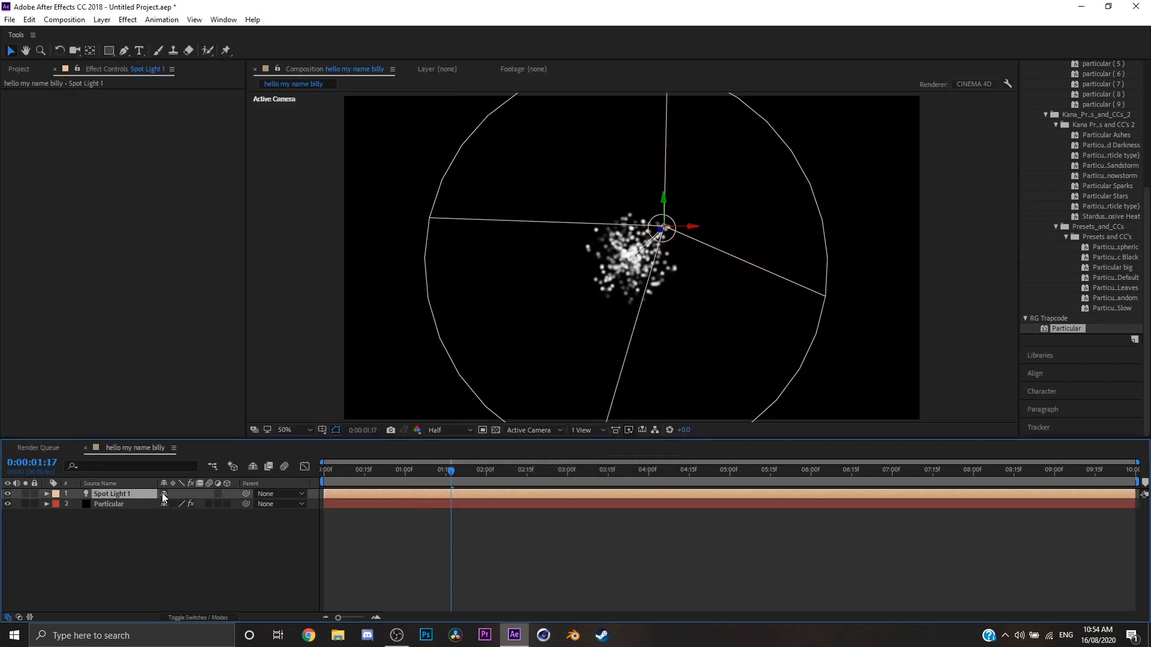
Change the new light's type from Spot to Point.
right_click(148, 495)
click(117, 463)
click(46, 493)
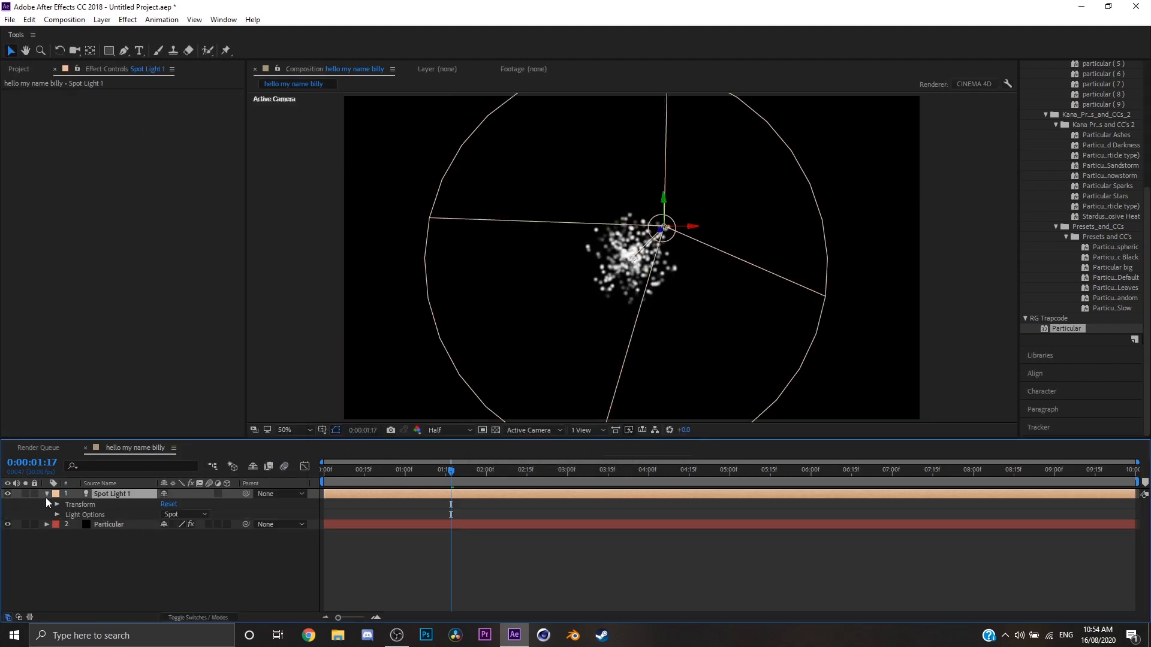
click(183, 514)
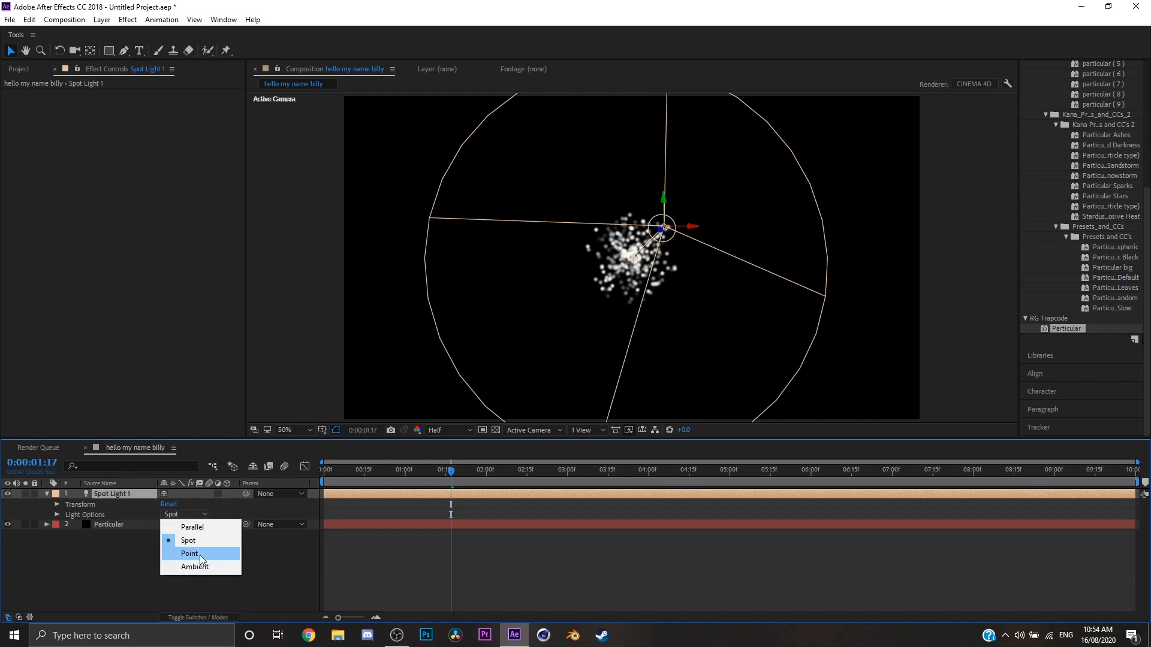
click(198, 554)
Set the light's Position to 960, 540, 0 and go to the first frame of the composition.
key(p)
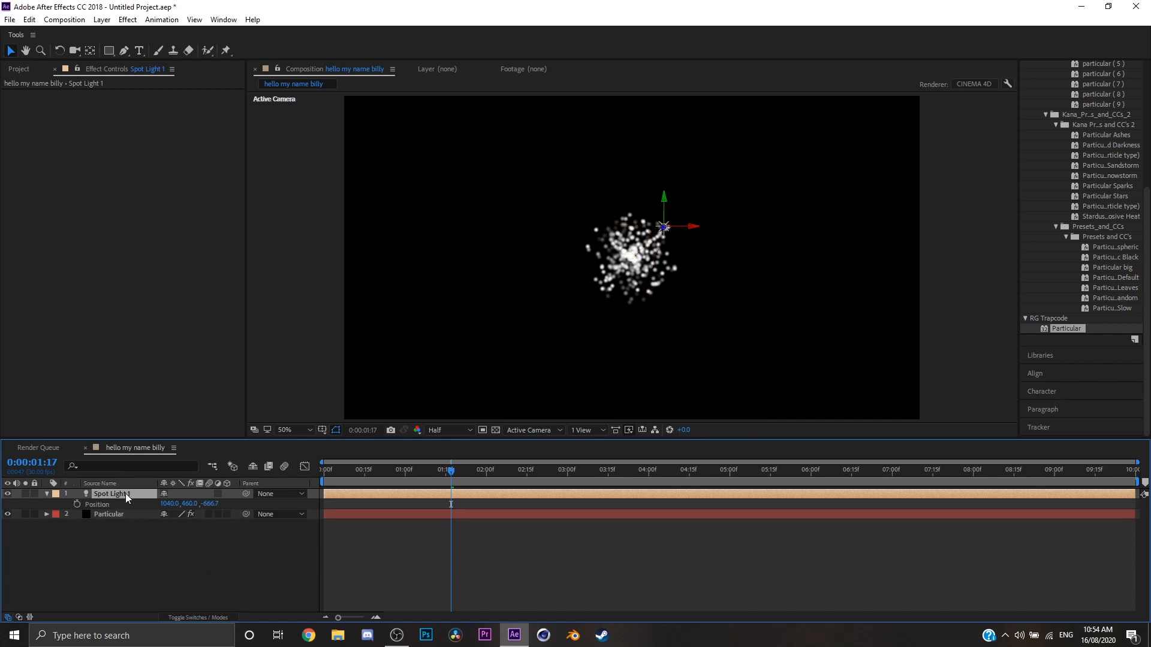
click(210, 504)
text(0)
key(Return)
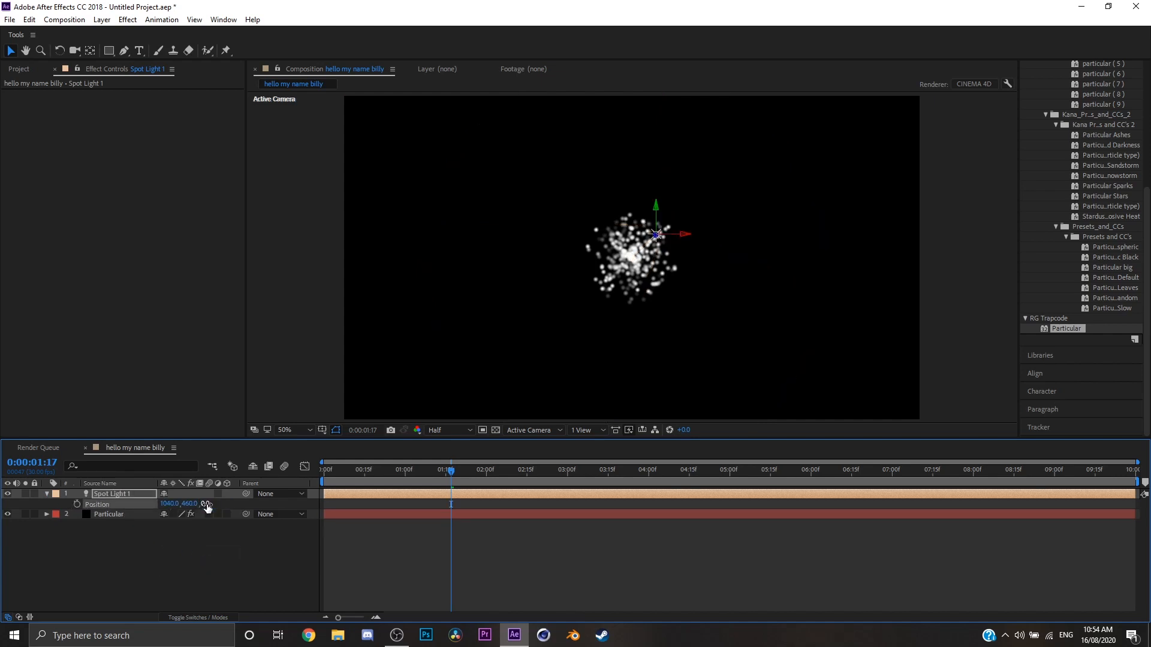
click(192, 505)
text(540)
key(Return)
click(169, 504)
text(960)
key(Return)
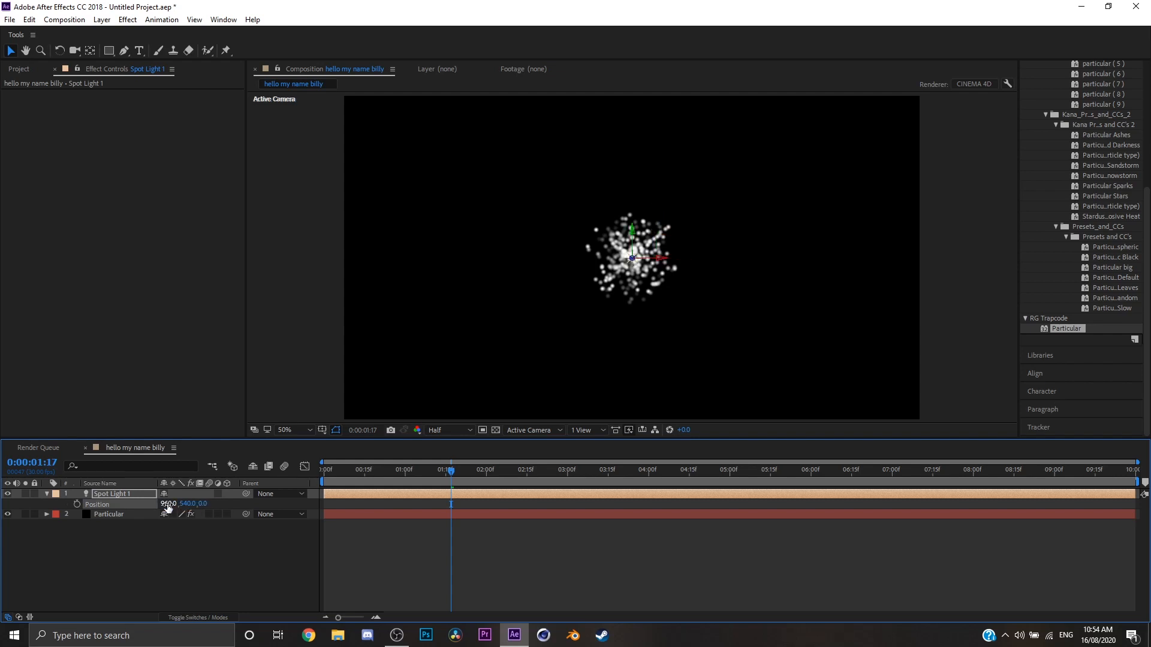
key(Home)
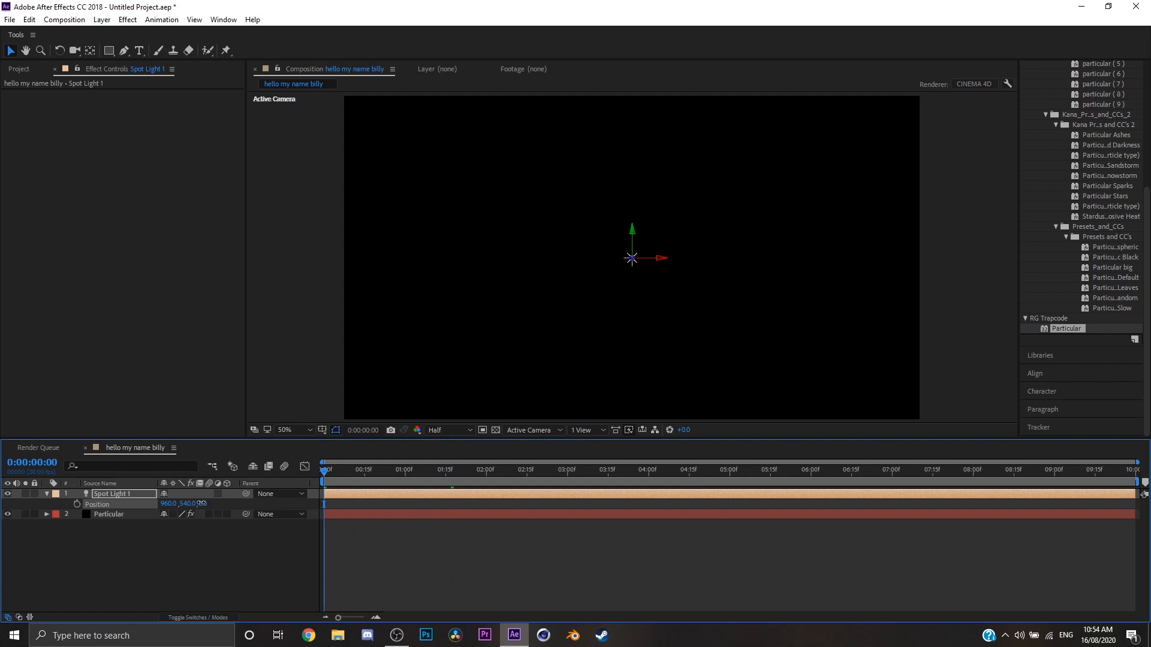
drag(192, 504, 140, 504)
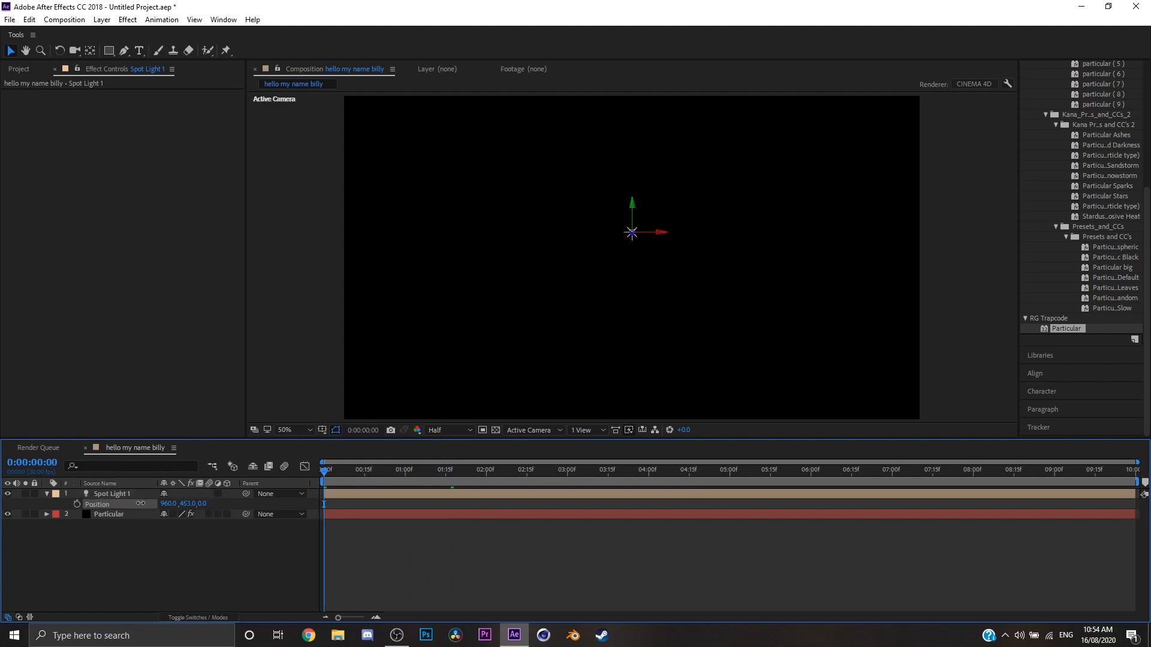
click(188, 504)
text(540)
key(Return)
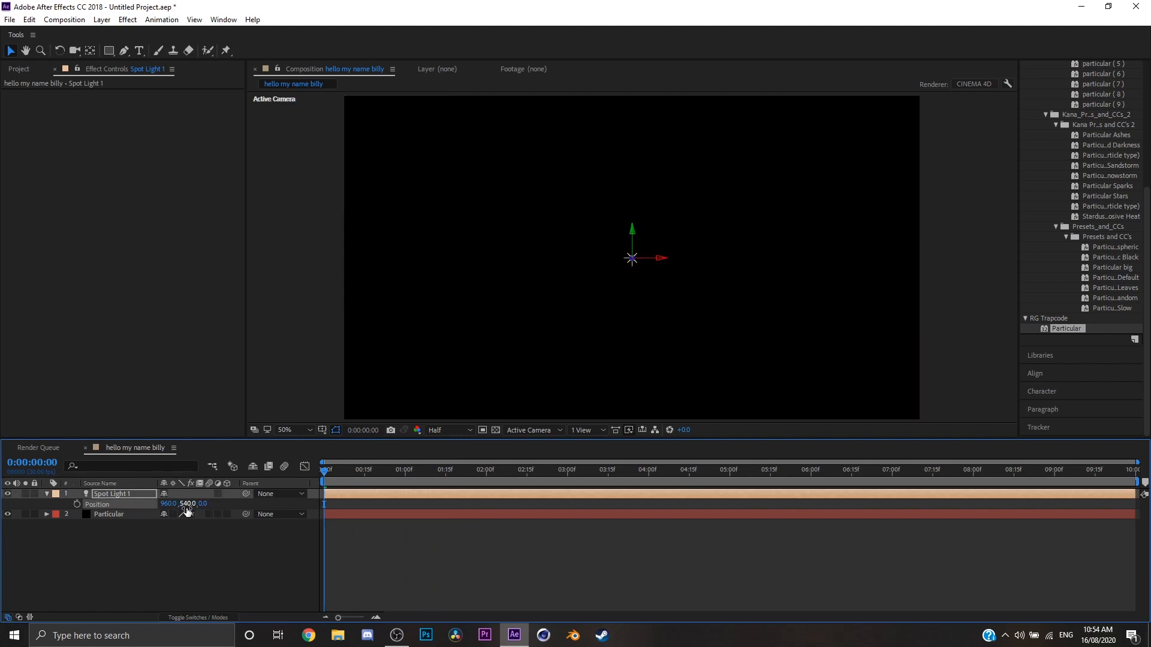
Keyframe the light's Position from X -46 at the first frame to just beyond the frame's right edge at 0:00:04:06.
drag(169, 503, 19, 520)
drag(167, 505, 120, 507)
click(76, 504)
drag(542, 480, 664, 482)
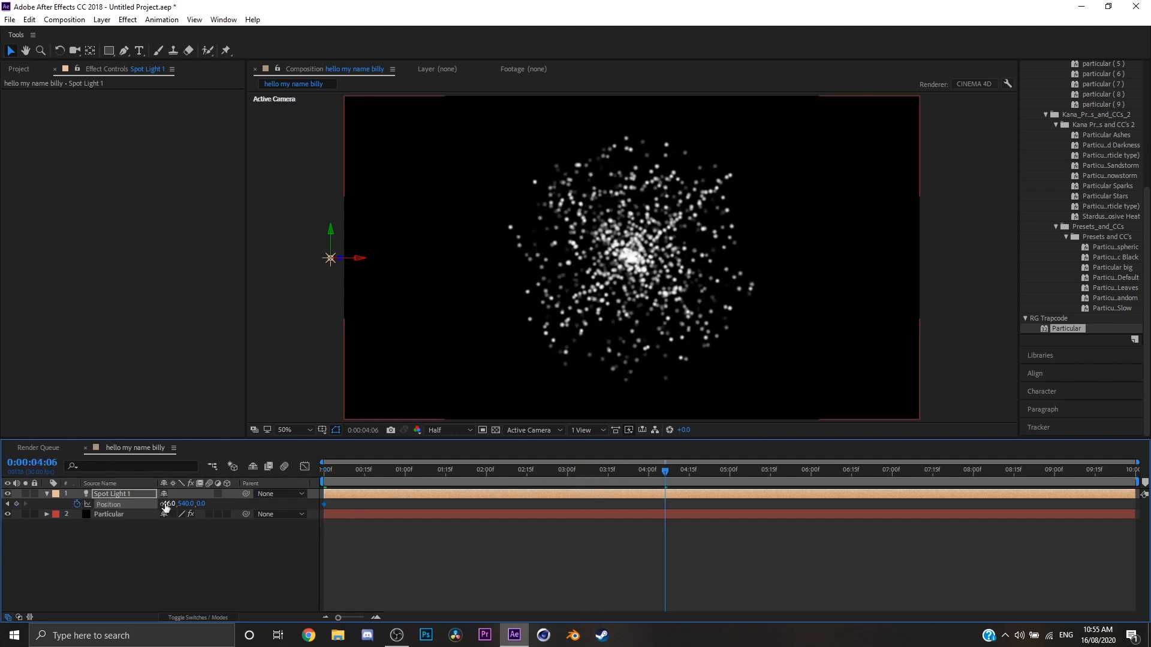
drag(166, 508, 863, 370)
click(179, 516)
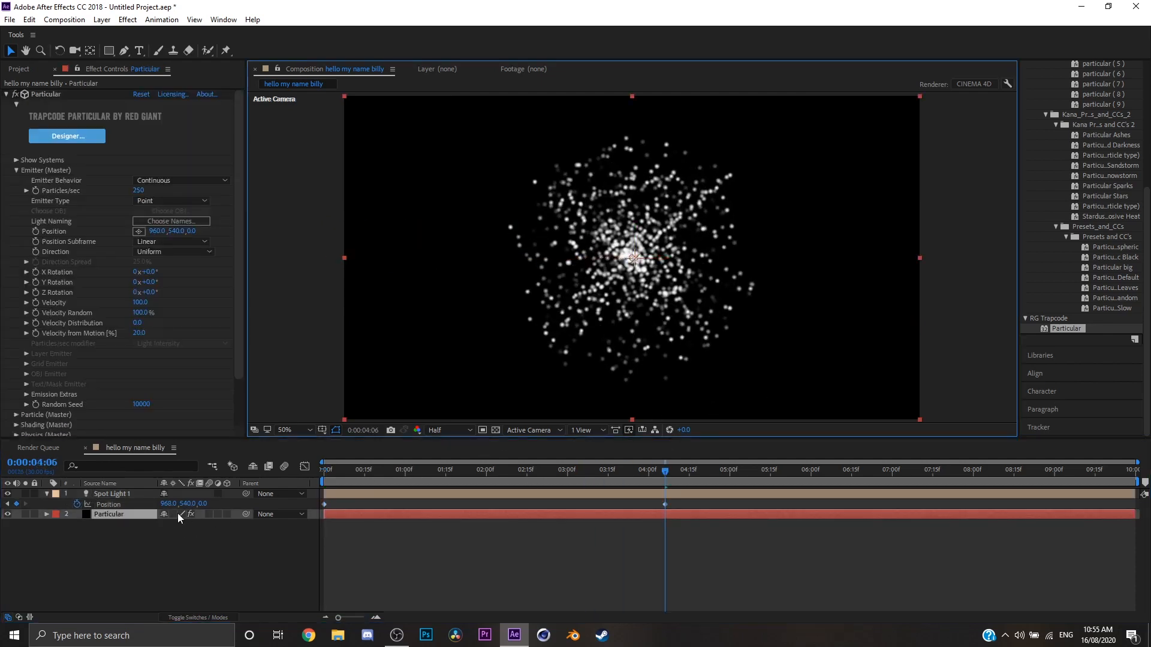
drag(169, 504, 527, 479)
Set Particular's Emitter Type to Light(s) in the composition view and scrub the opening second.
double_click(124, 519)
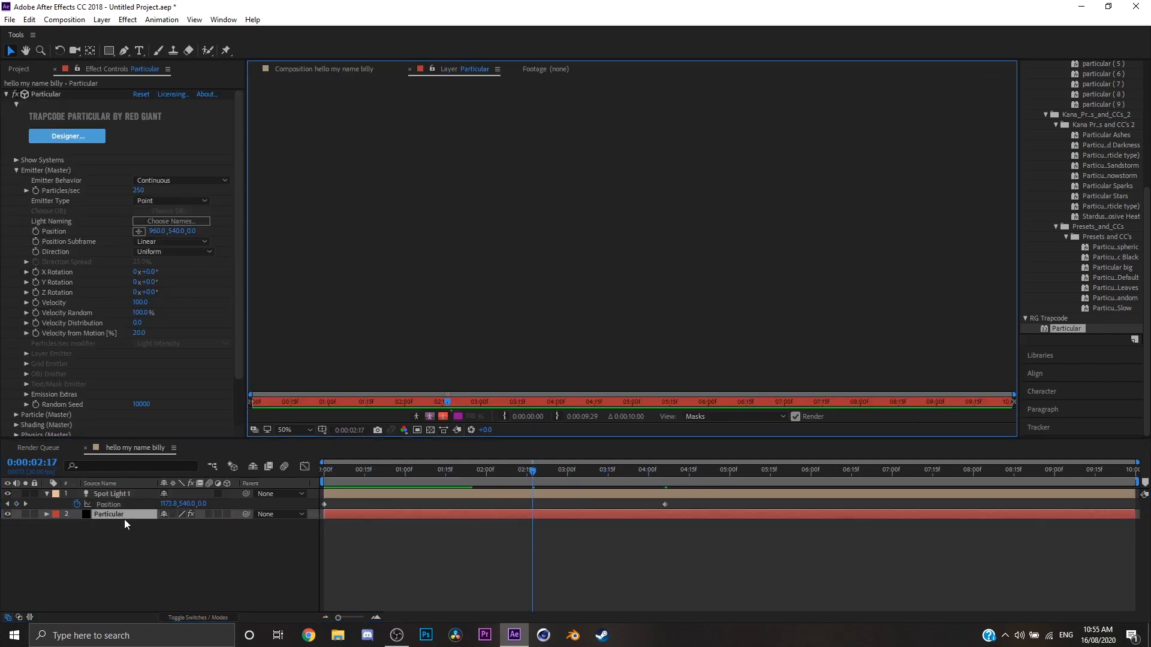
click(383, 474)
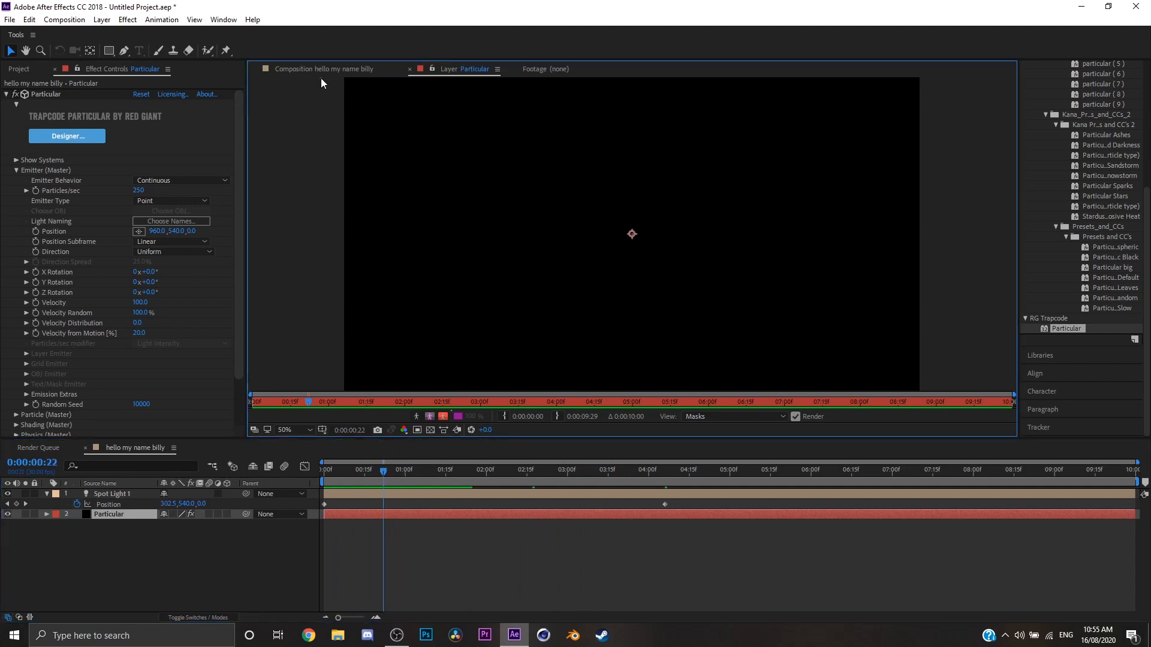
click(321, 76)
click(166, 203)
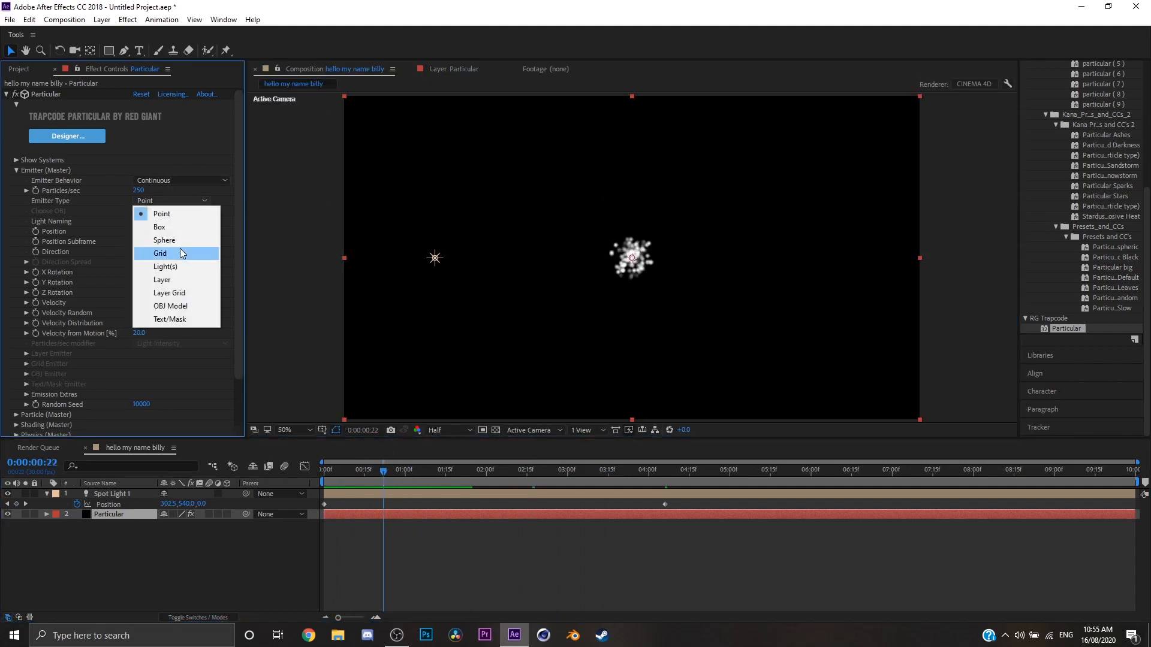
click(178, 270)
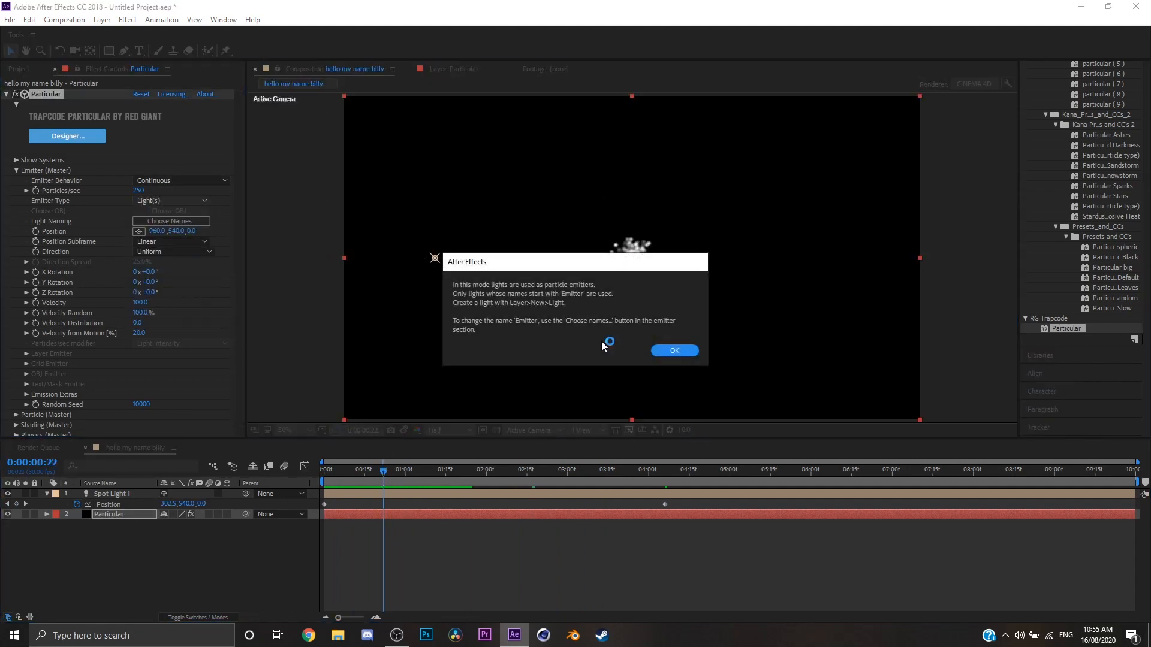
click(674, 351)
drag(362, 484, 344, 483)
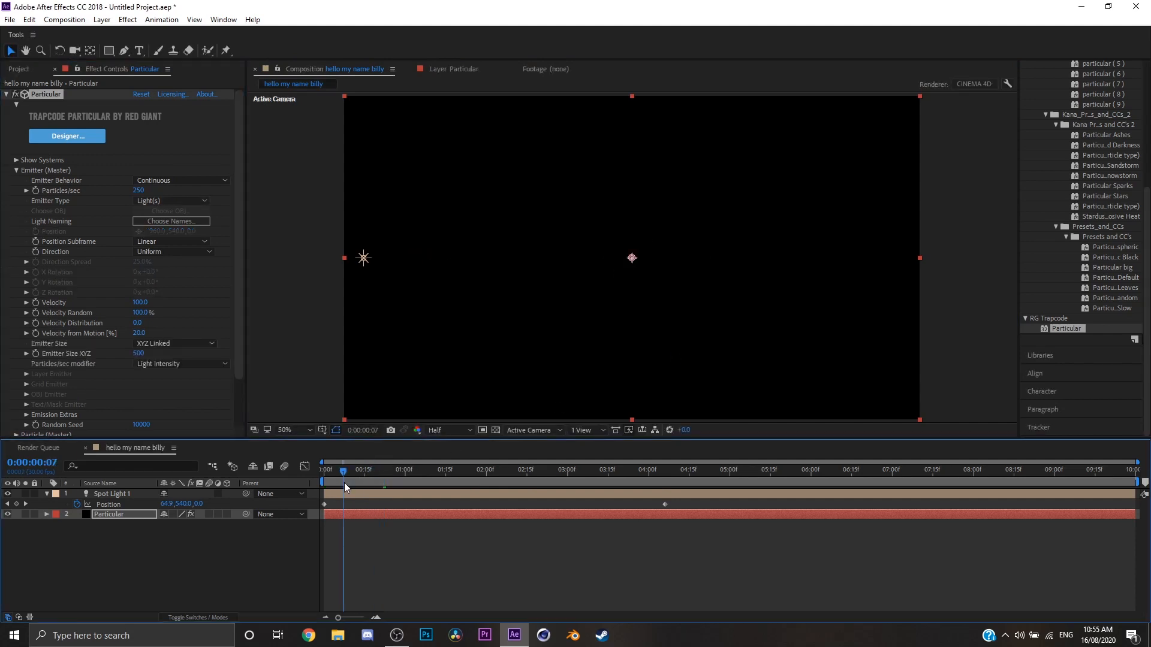
click(398, 472)
Check the required light emitter name prefix in Particular's Light Naming settings and keep it as is.
click(193, 220)
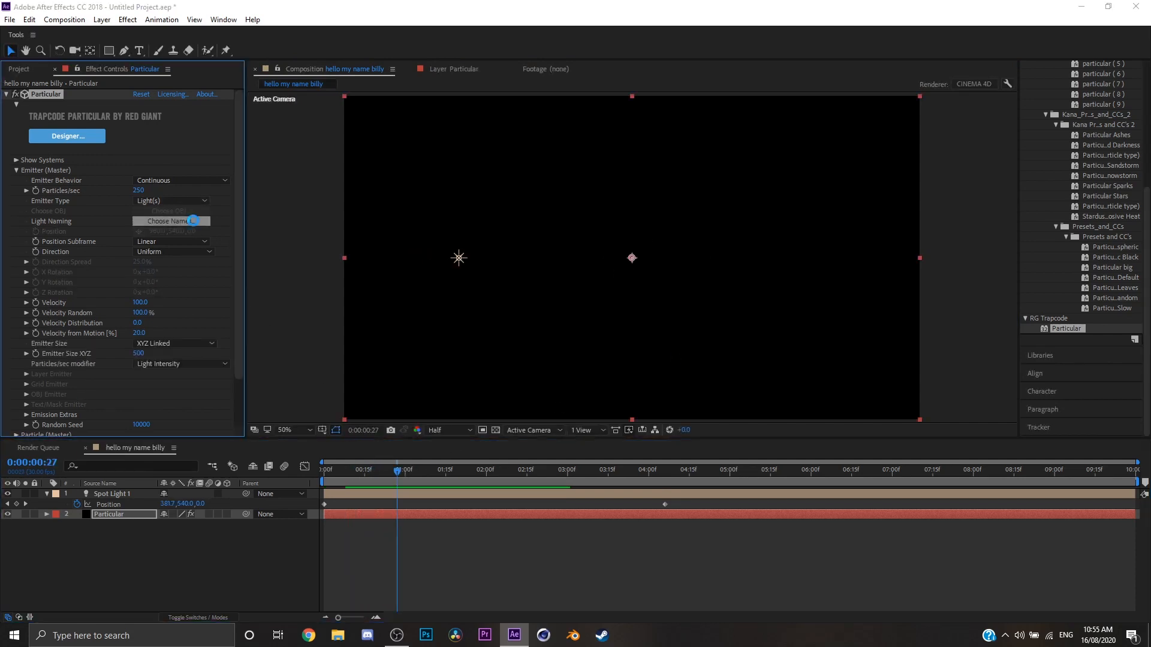
drag(134, 172, 528, 183)
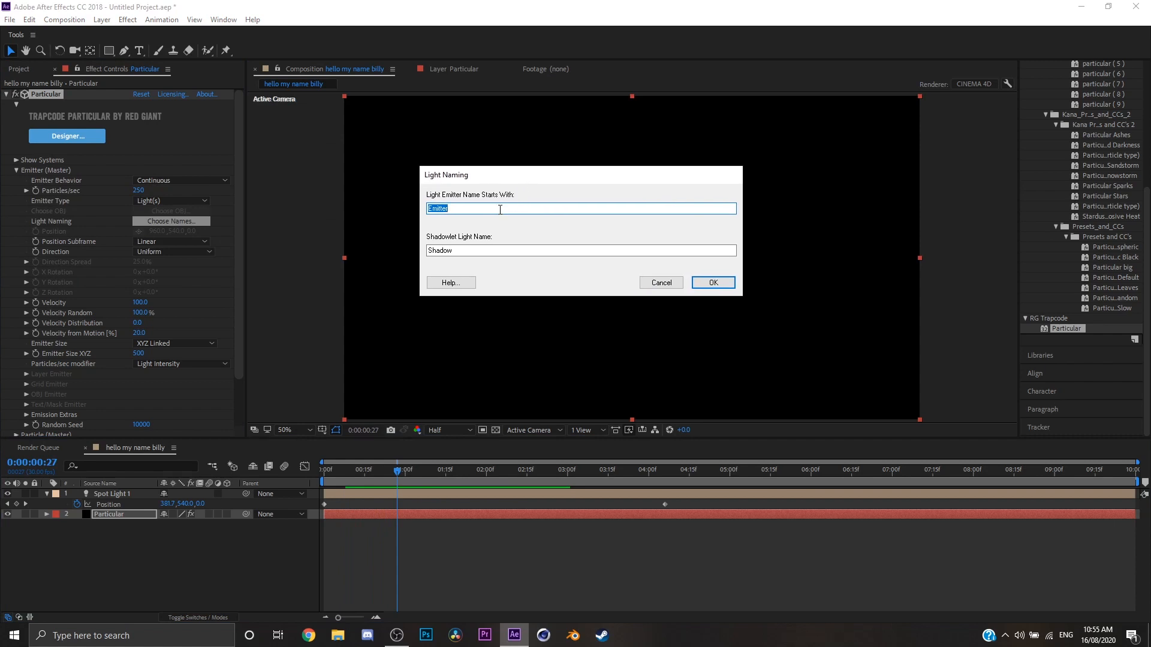
click(500, 209)
double_click(439, 209)
click(462, 213)
click(711, 282)
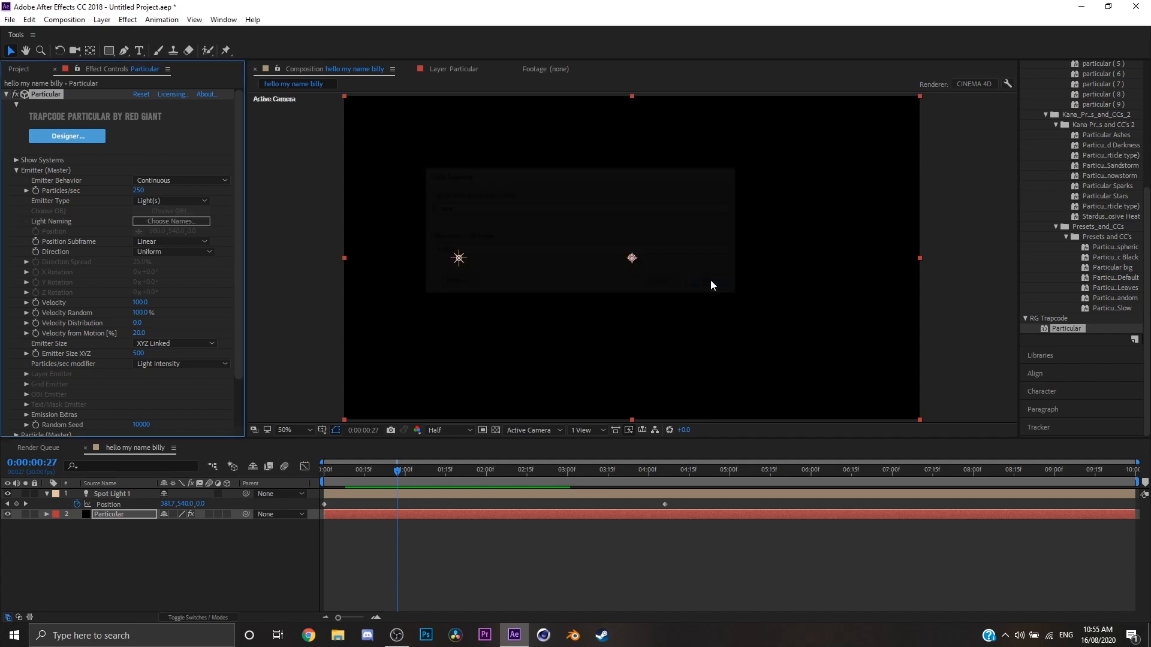
Rename the Spot Light 1 layer as Emitter.
right_click(107, 493)
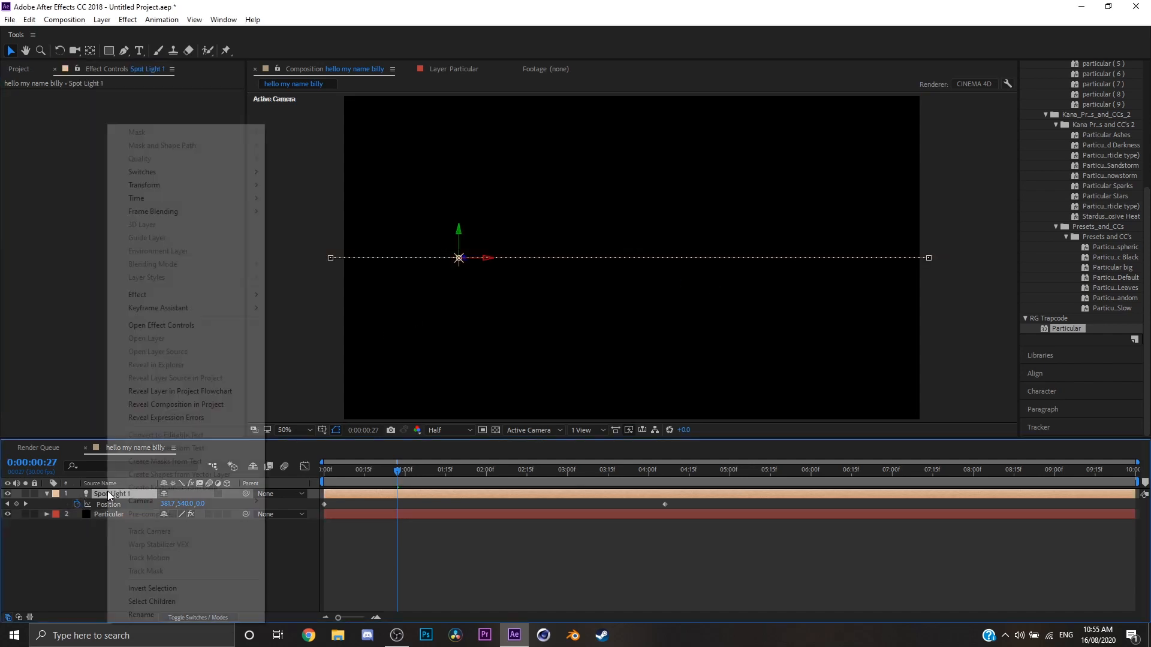
click(147, 614)
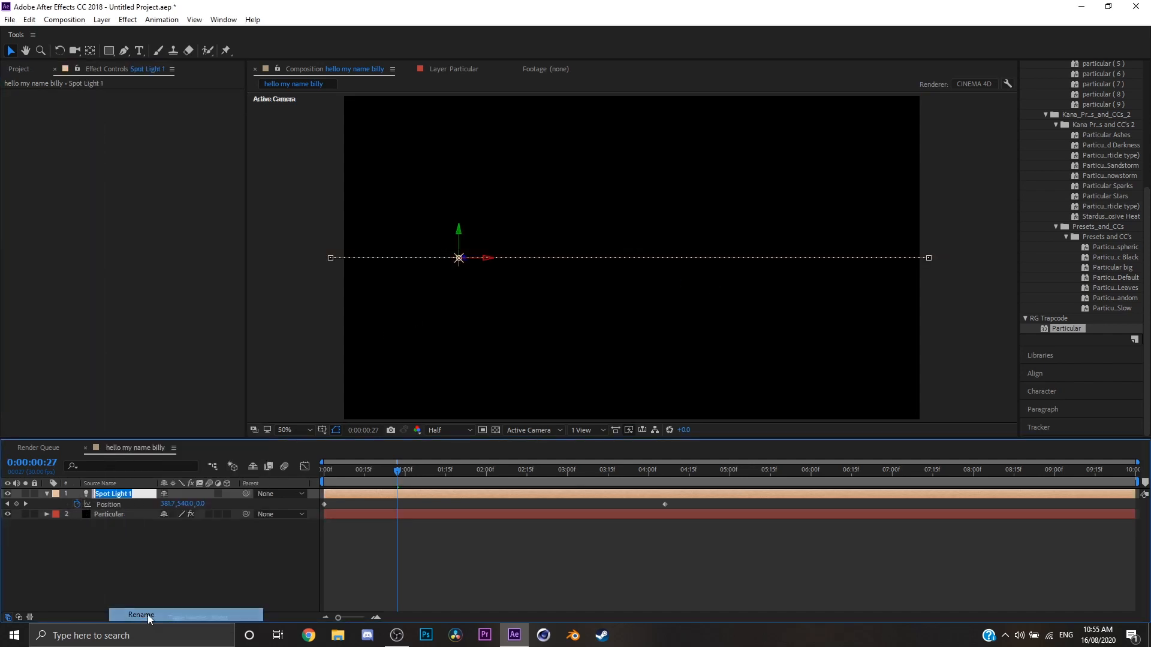
text(Emitter)
key(Return)
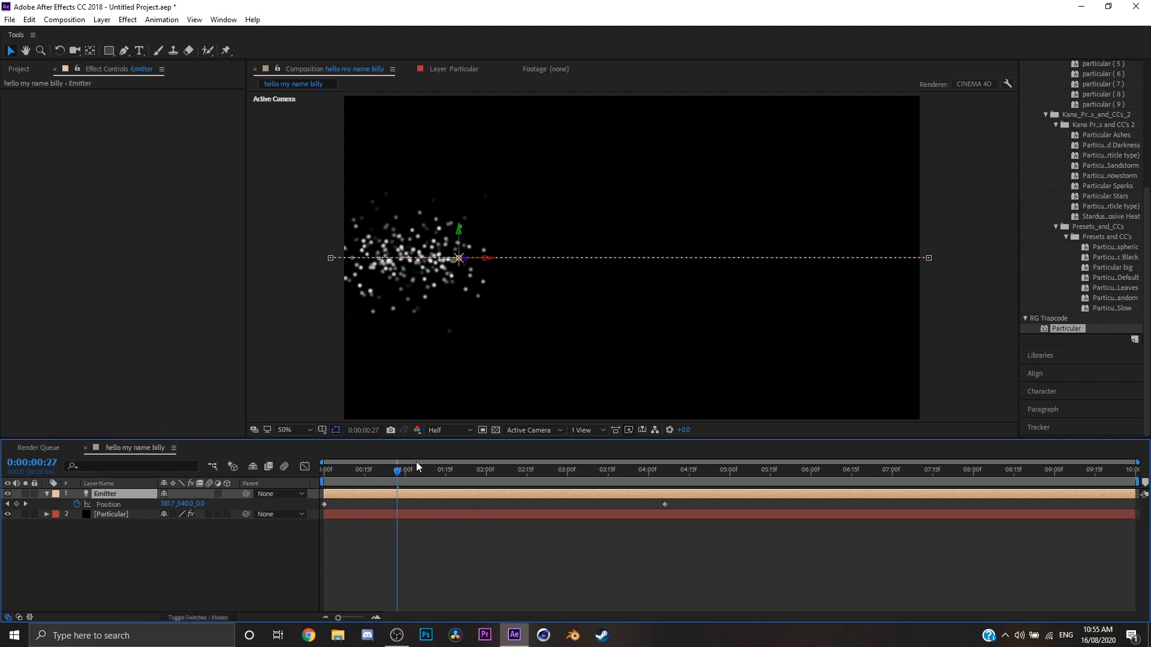
Preview the particle trail following the moving light from the start, with the Particular layer selected.
drag(417, 470, 321, 492)
key(space)
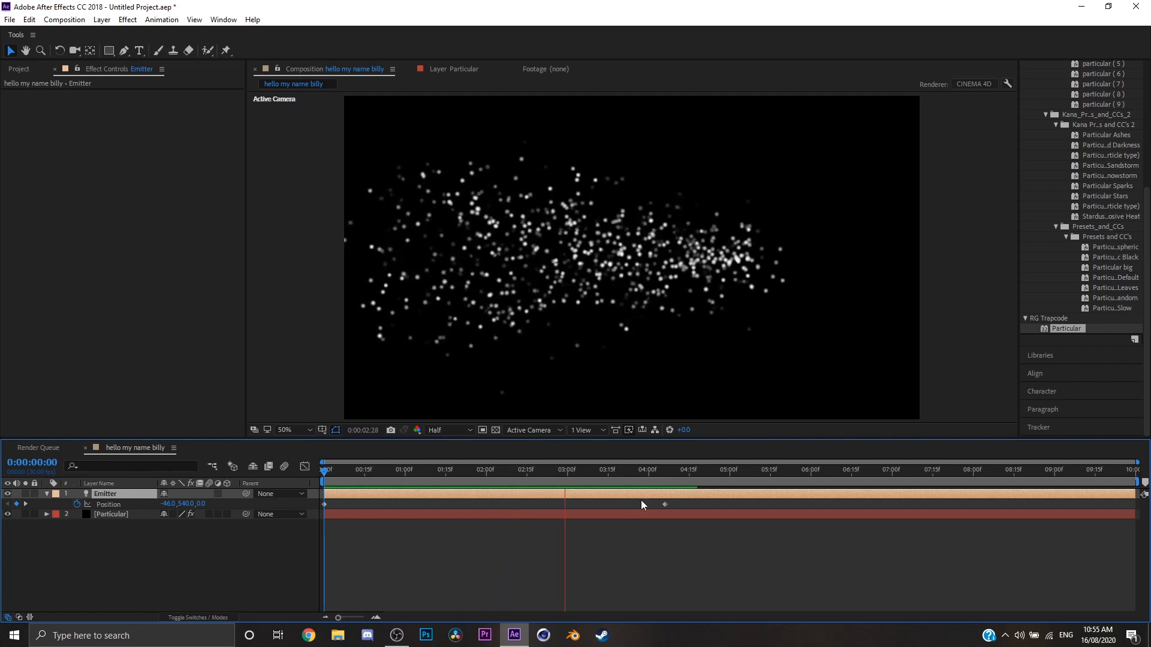
key(space)
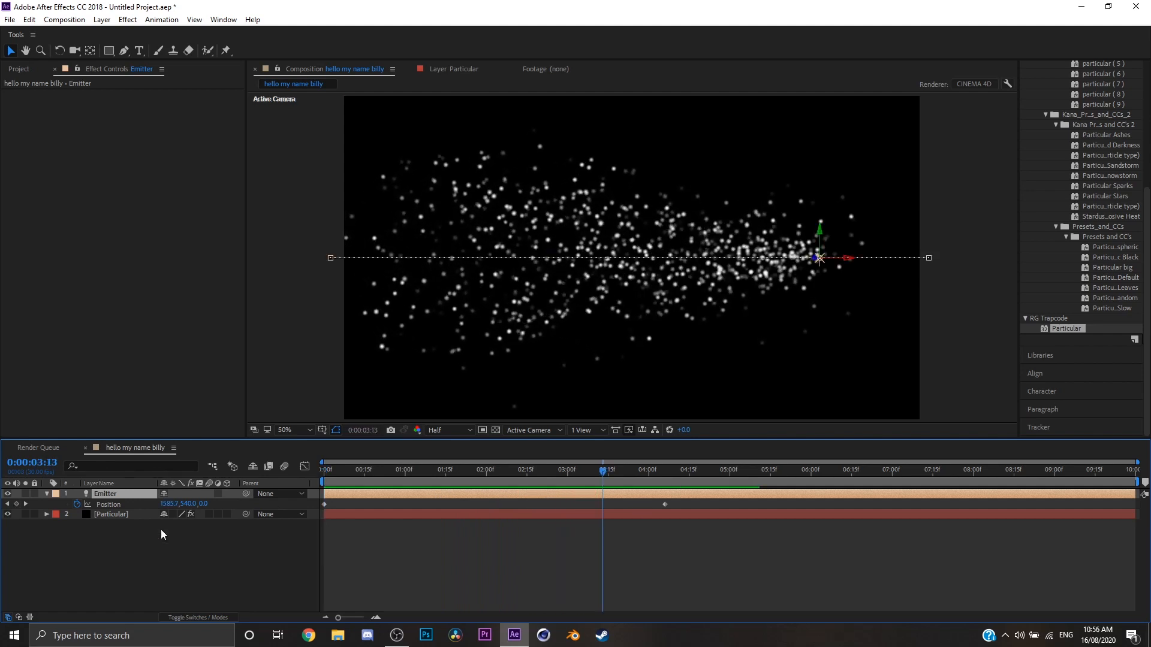
click(139, 517)
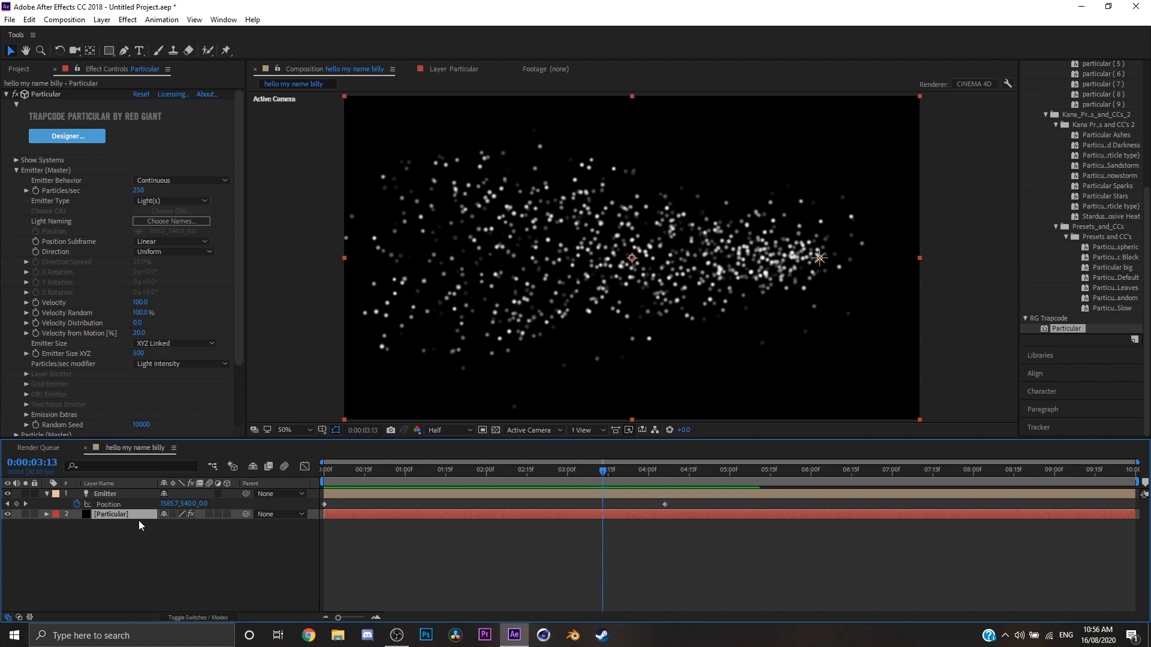
key(space)
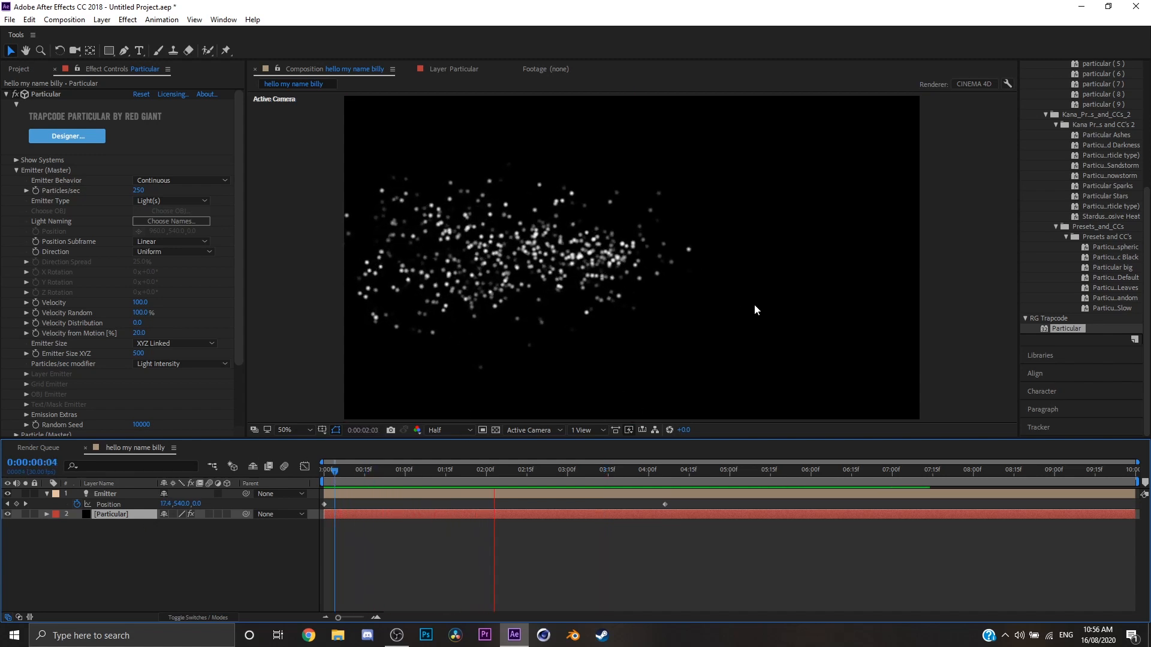
mouse_move(563, 471)
mouse_down()
mouse_move(534, 471)
mouse_move(667, 471)
mouse_move(395, 472)
mouse_move(668, 472)
mouse_move(514, 472)
mouse_move(575, 471)
mouse_up()
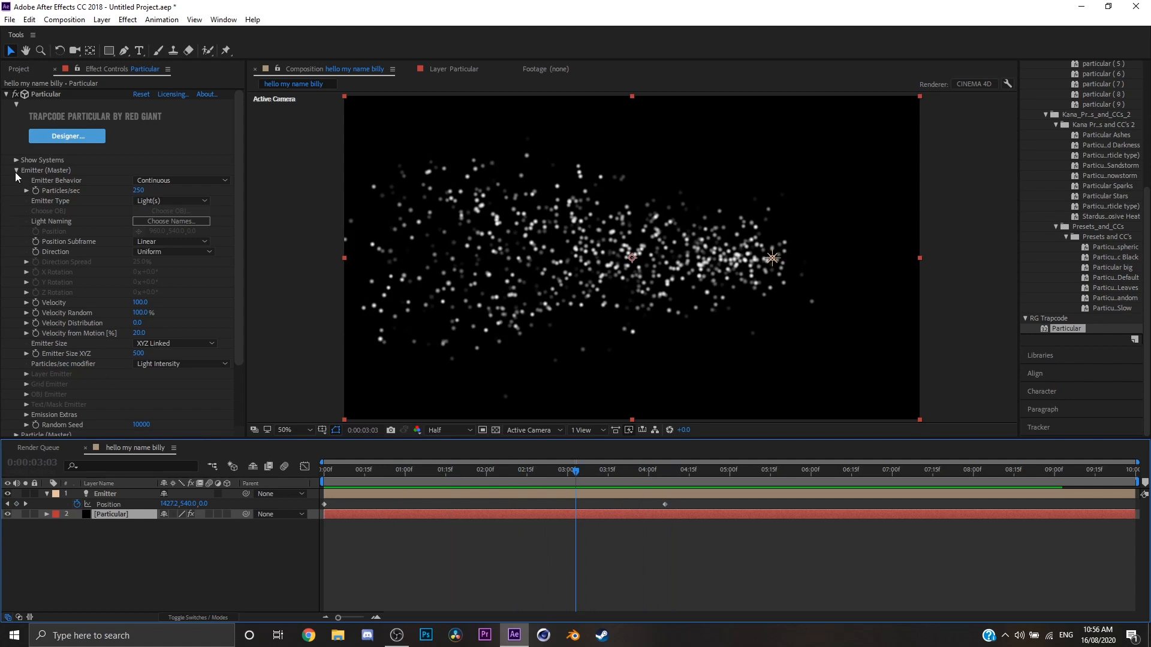
Review the Emitter (Master) and Particle (Master) settings and collapse both groups.
scroll(42, 285, down, 3)
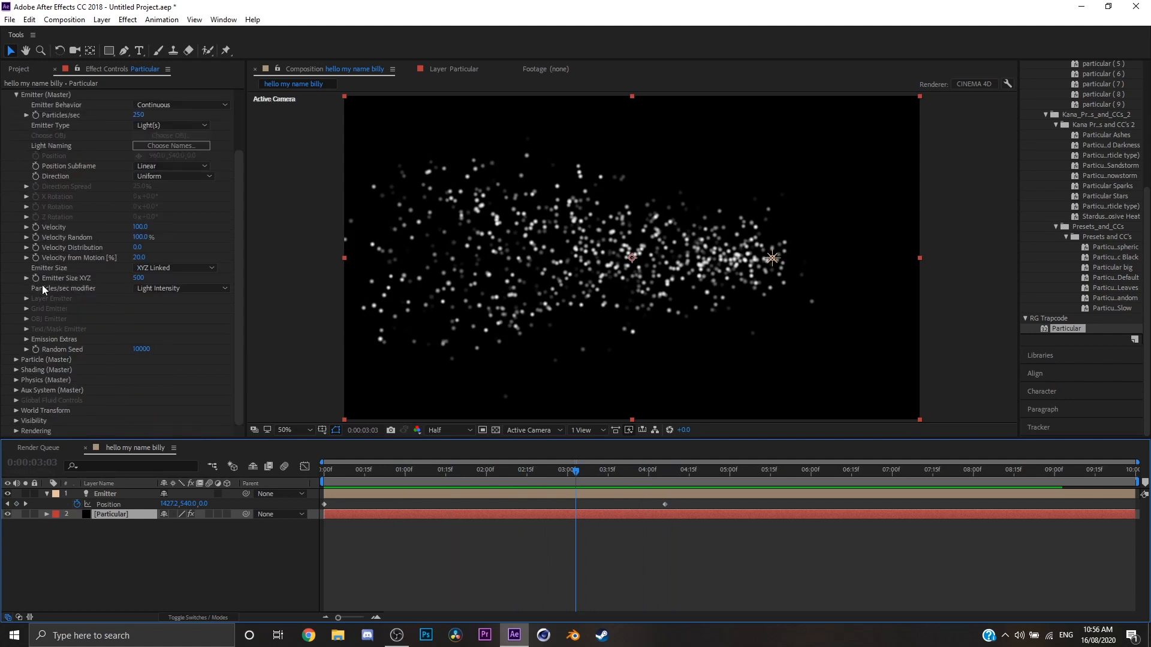
scroll(24, 171, up, 3)
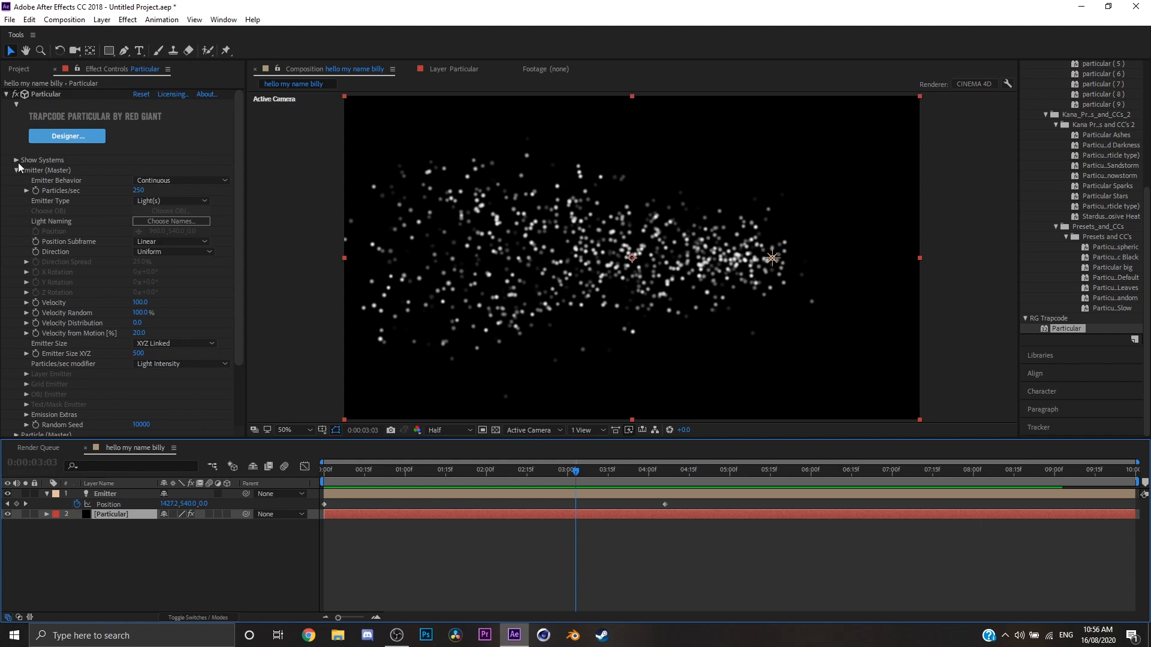
click(16, 168)
click(17, 180)
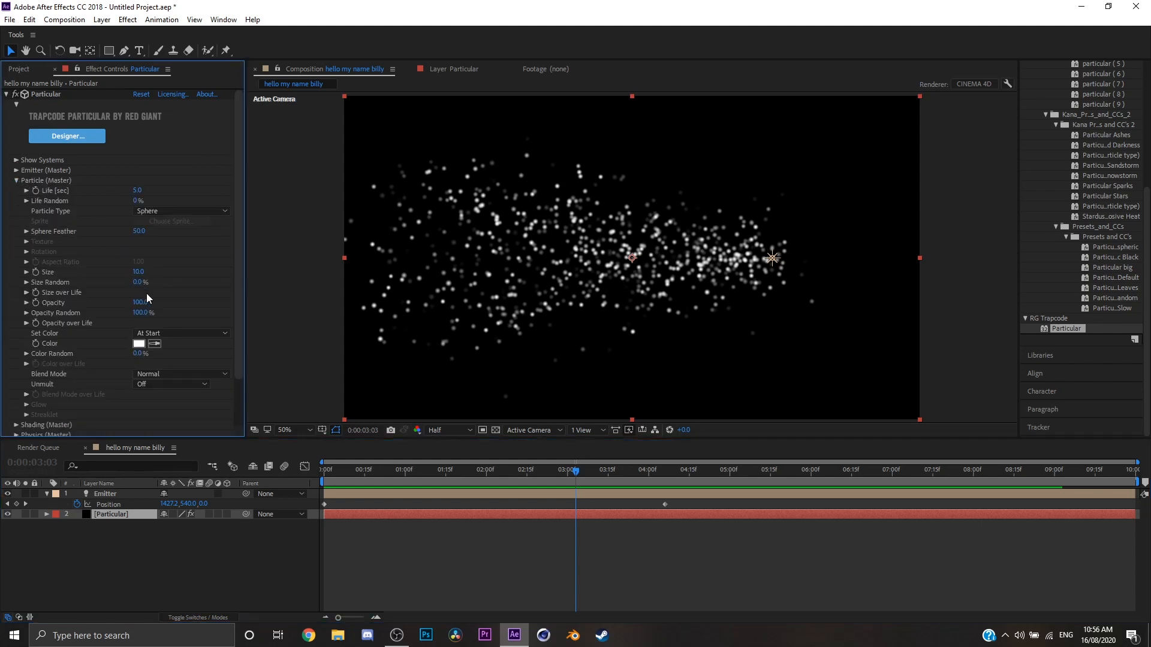
click(17, 182)
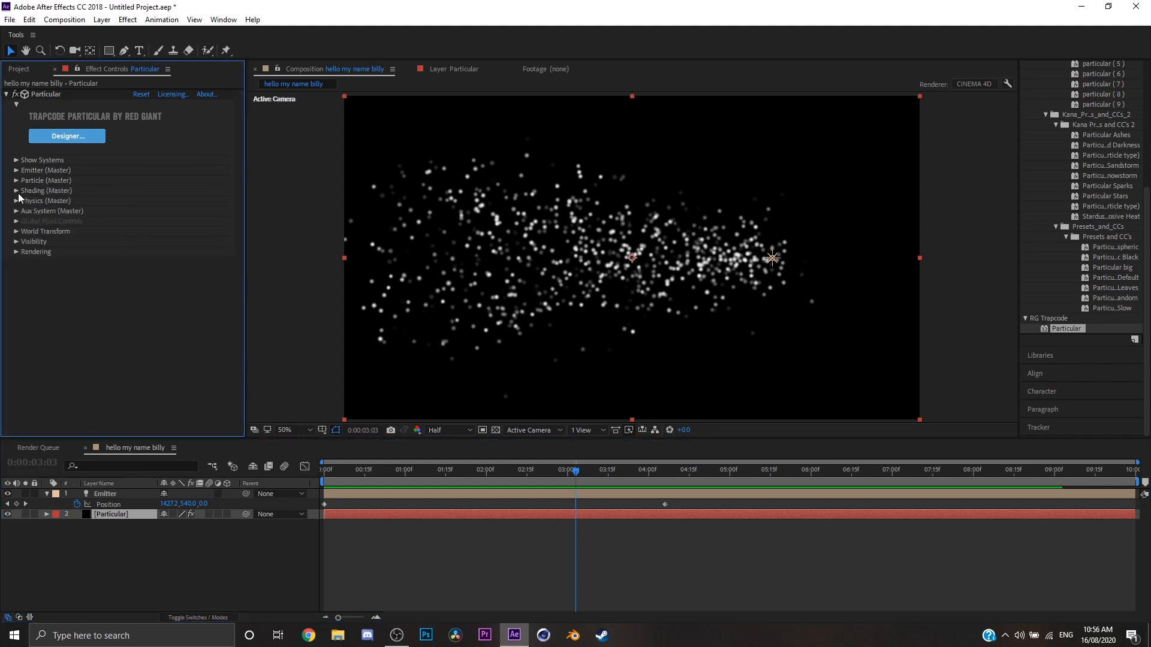
click(17, 181)
scroll(52, 242, down, 2)
scroll(61, 260, up, 1)
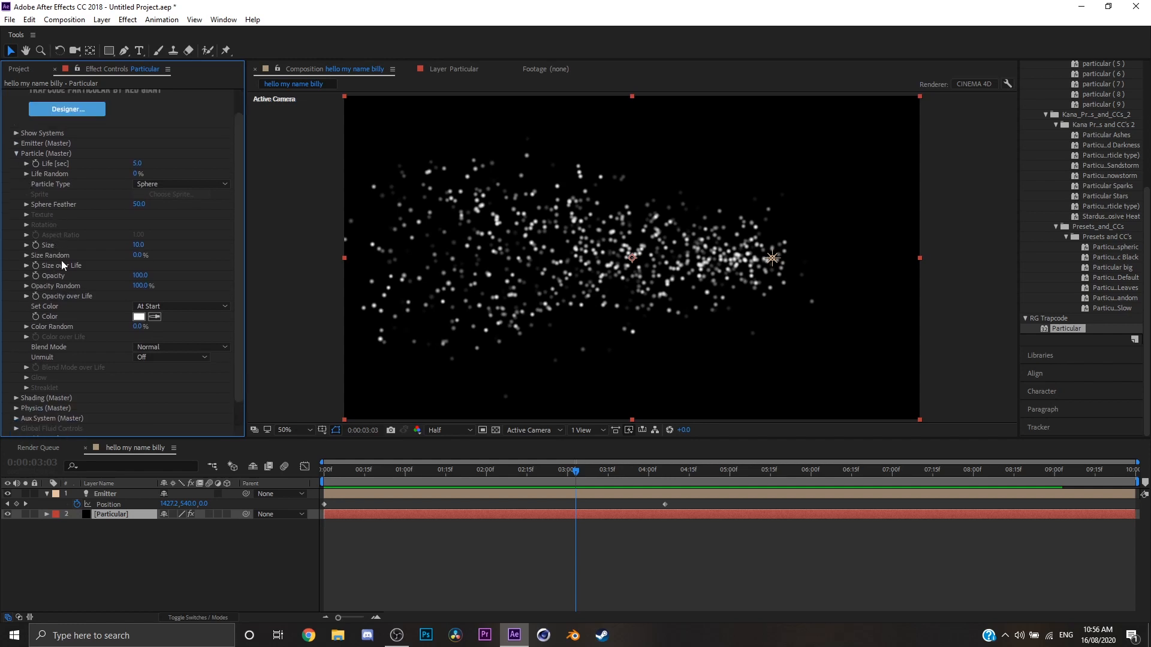
scroll(75, 269, up, 1)
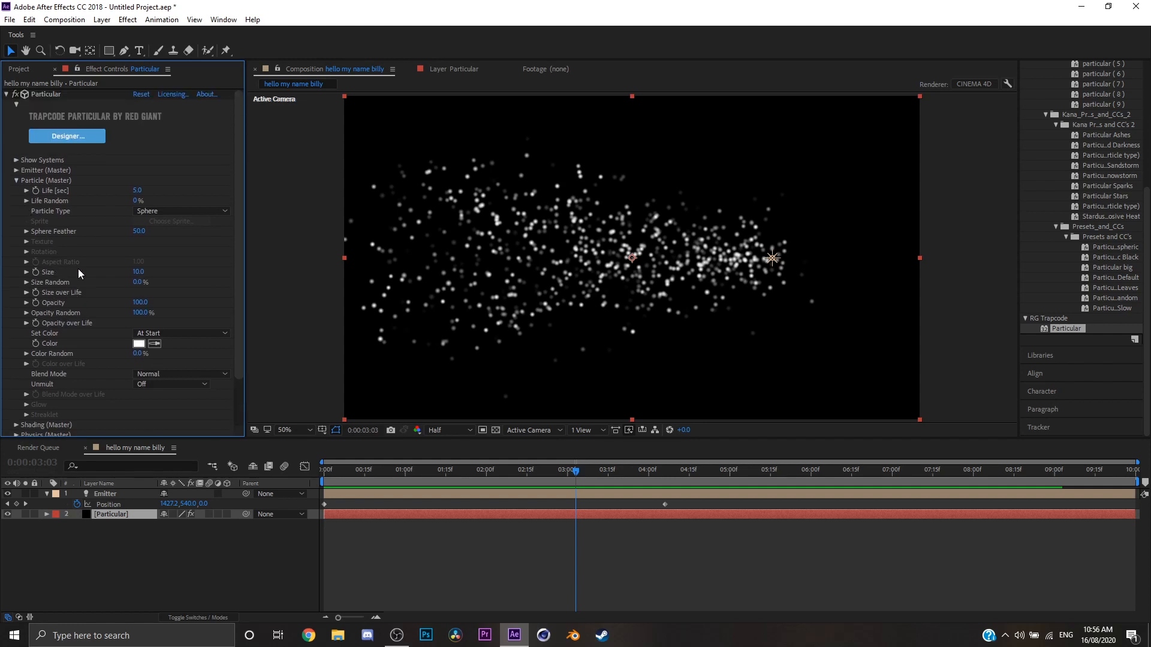
click(16, 179)
Set the master emitter's Velocity to 0.
click(16, 171)
scroll(65, 234, down, 3)
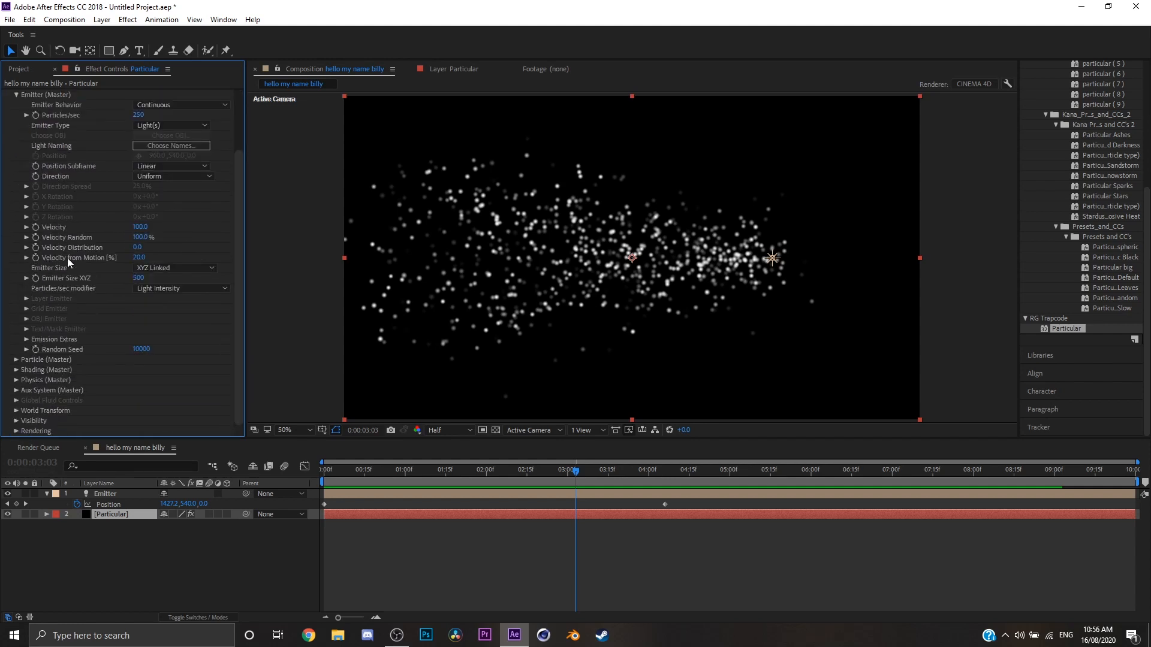
click(142, 227)
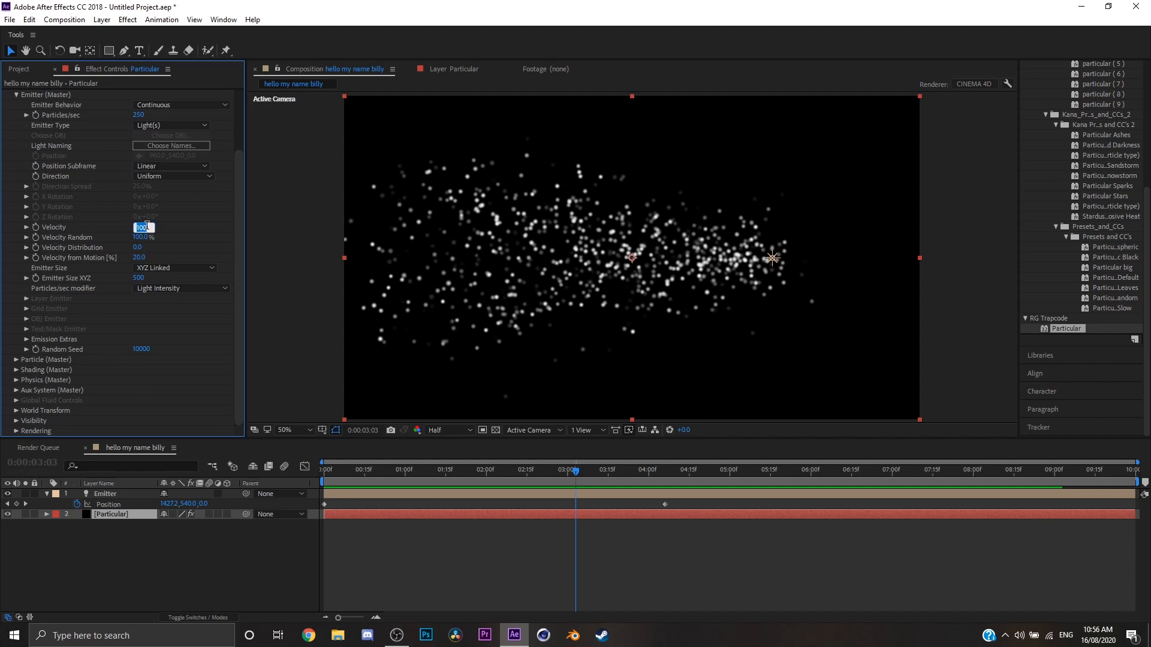
click(175, 291)
click(174, 293)
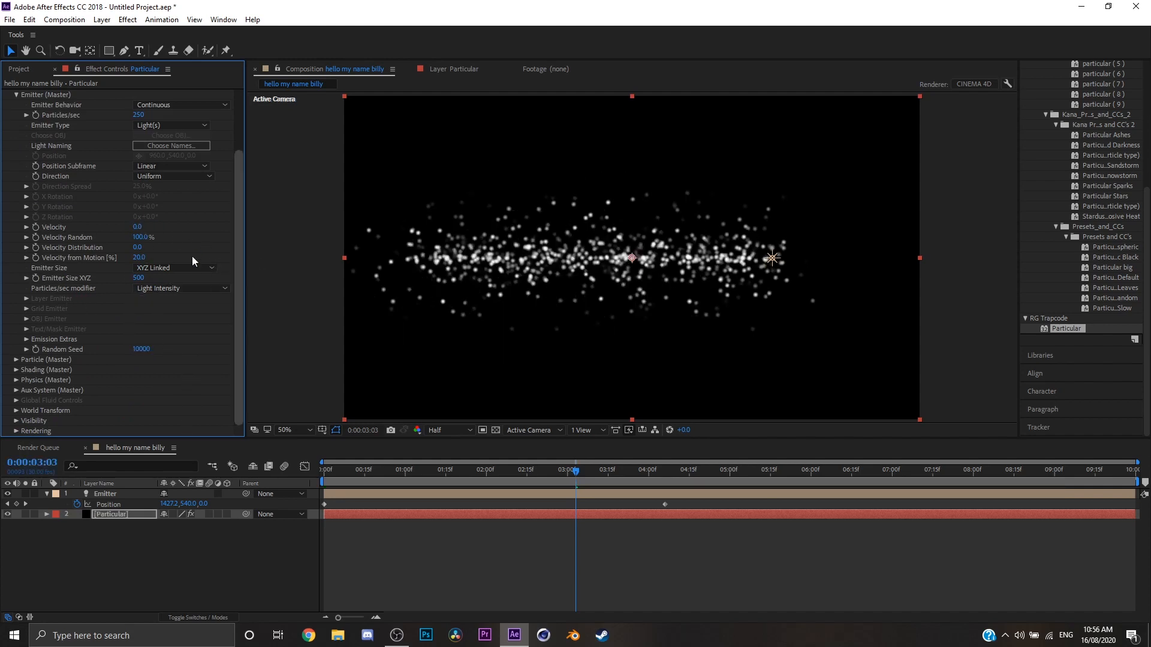
Set the master emitter's Velocity Random to 0% and preview the trail from the start of the composition.
scroll(77, 203, up, 3)
scroll(147, 275, down, 1)
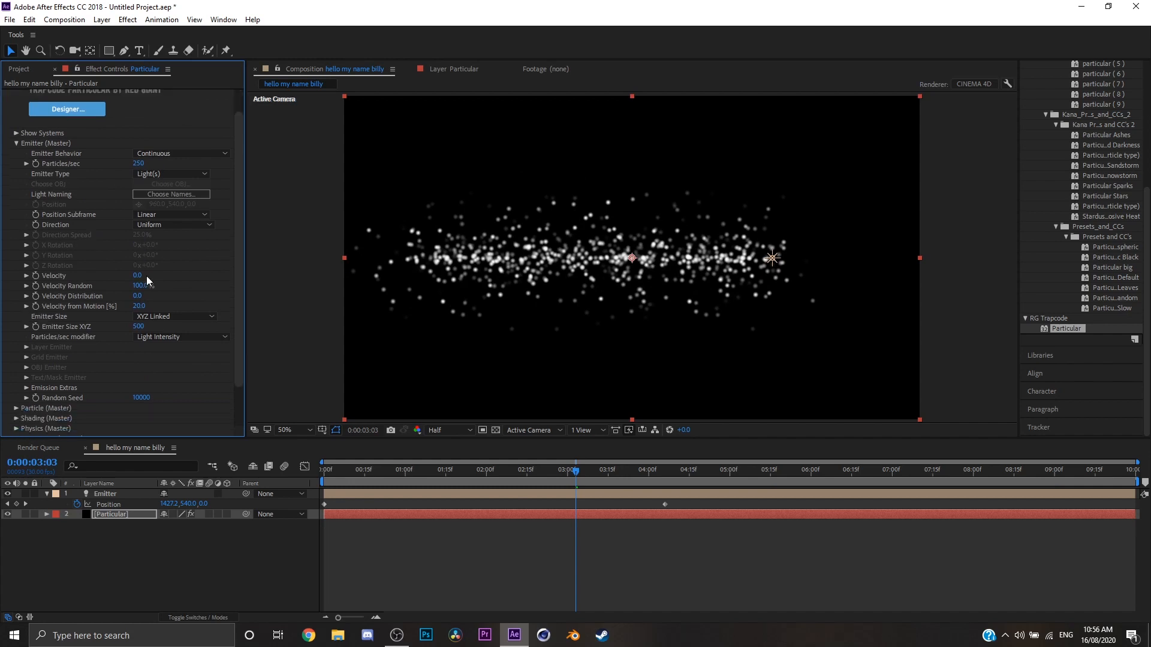
click(142, 285)
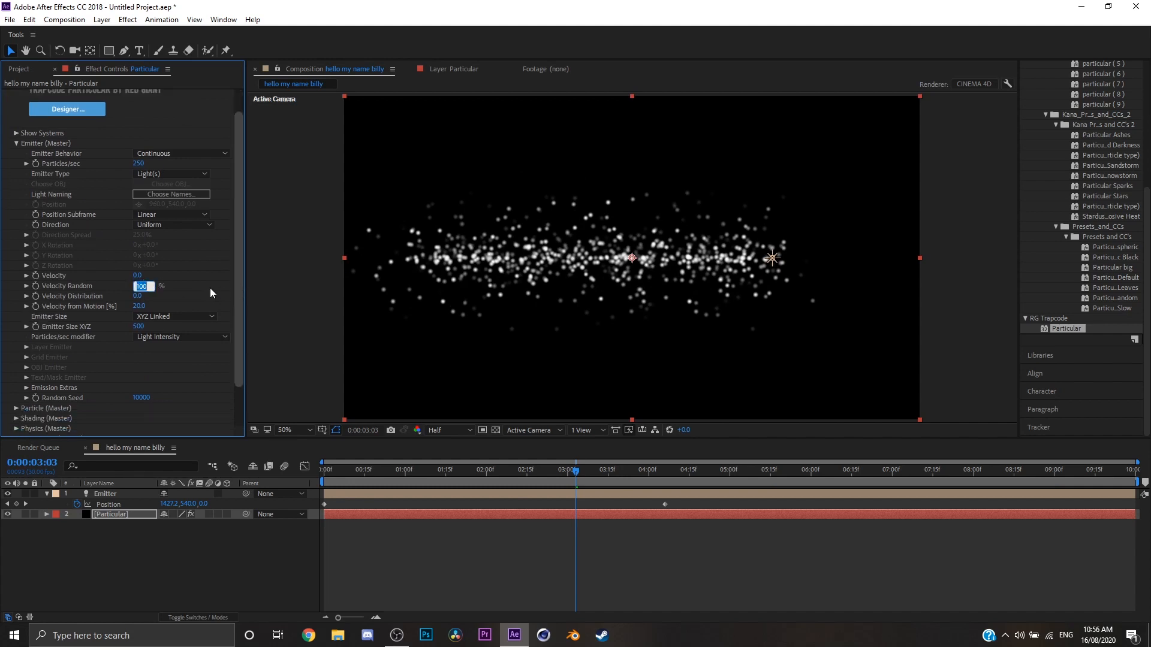
text(0)
key(Return)
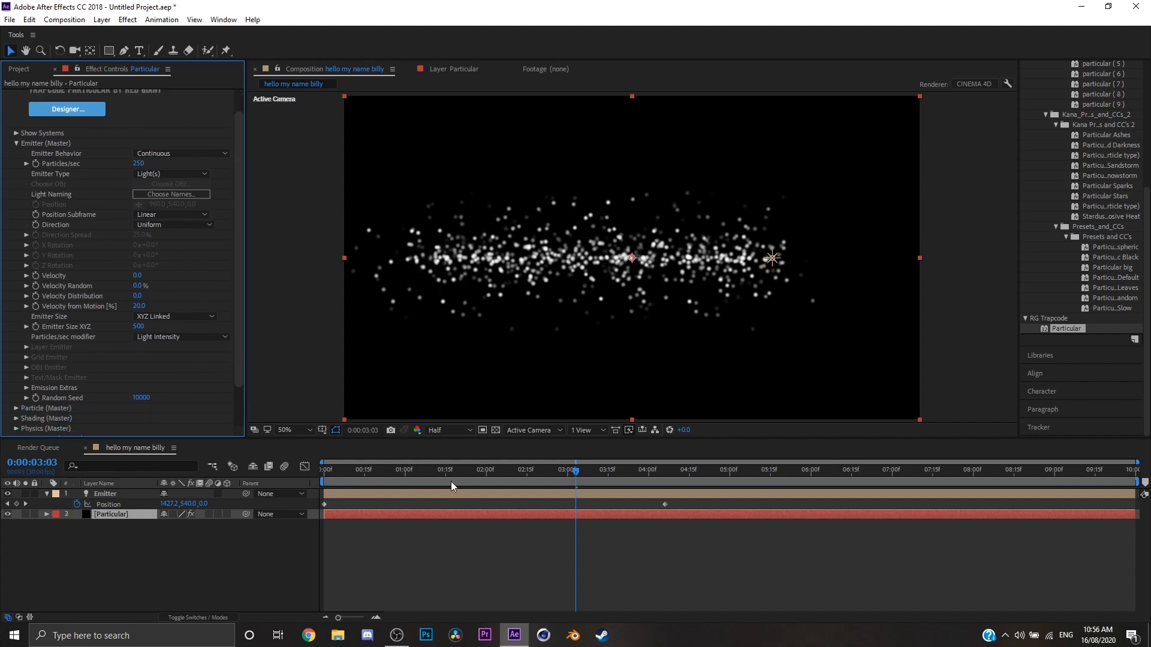
key(Home)
key(space)
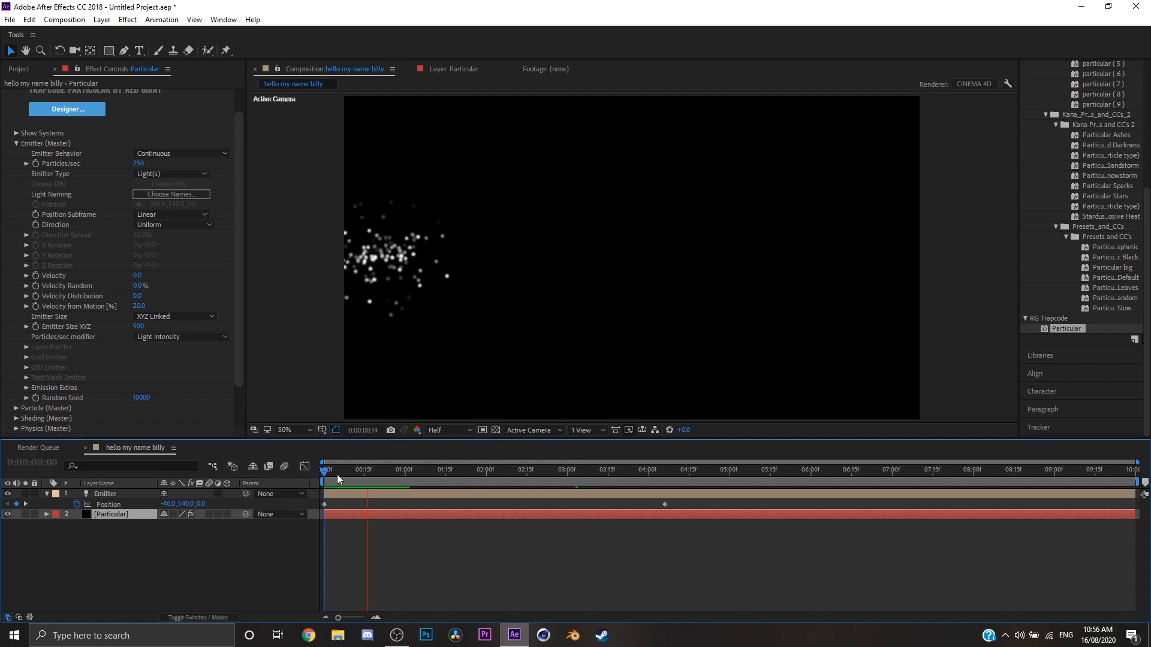
key(space)
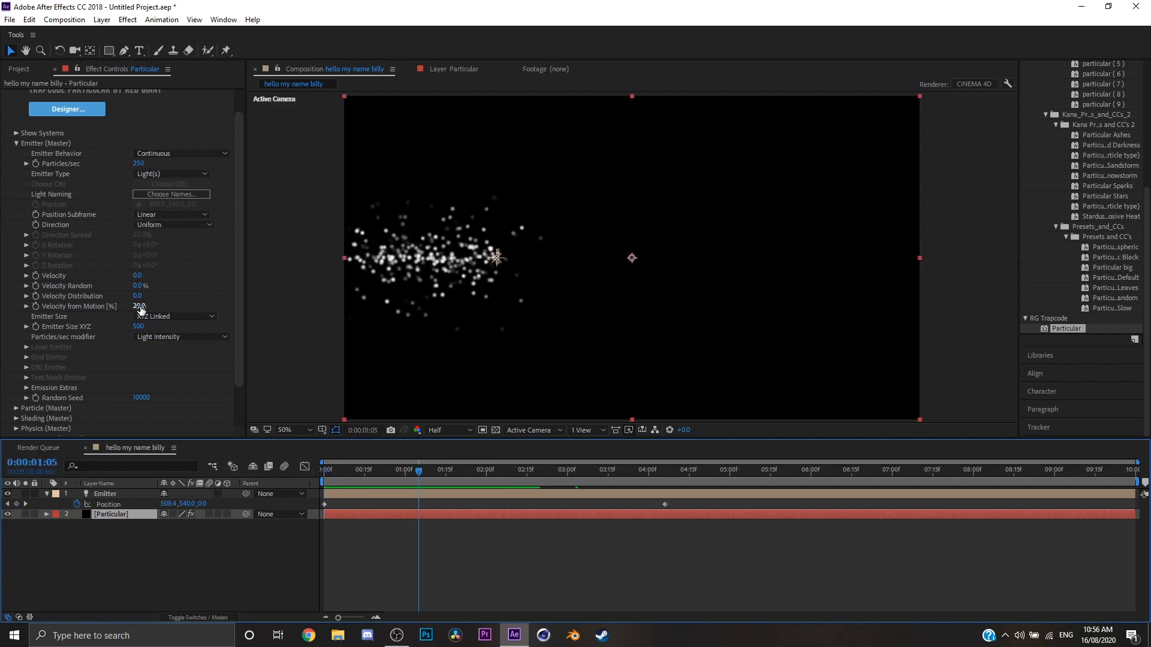
Set the emitter's Velocity from Motion to 0 and preview the particles following the light from the start.
click(139, 306)
text(0)
key(Return)
click(384, 494)
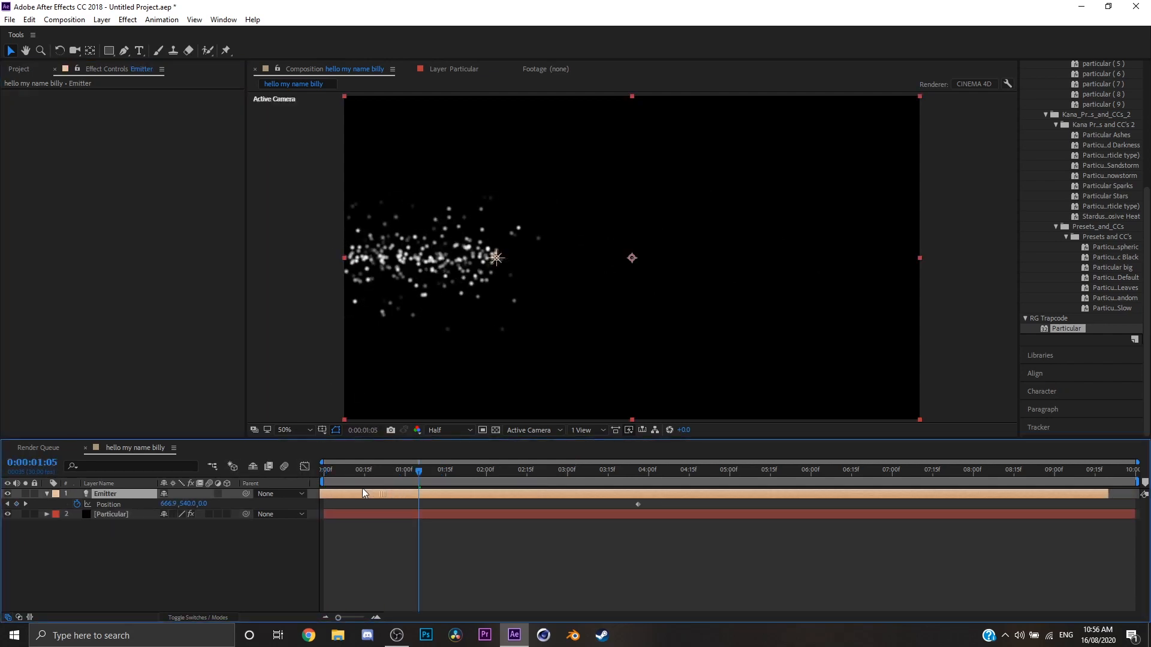
key(space)
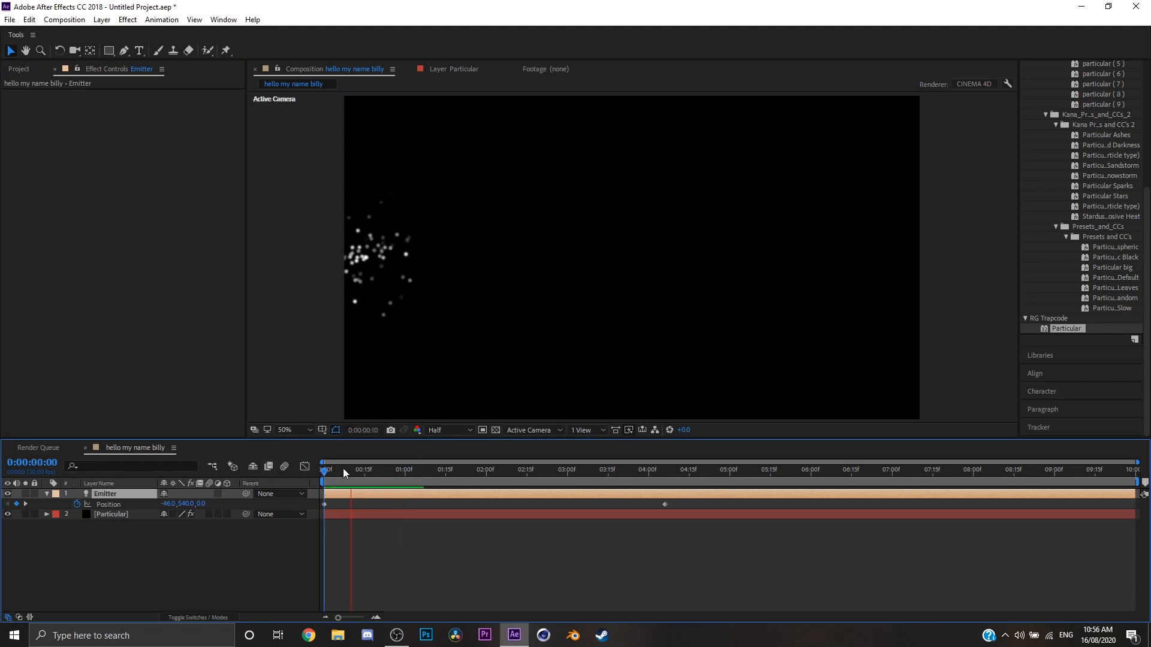
key(space)
On the Particular layer, set Velocity from Motion to 65 and Emitter Size XYZ to 0, and check the trail at 0:00:02:23.
click(127, 512)
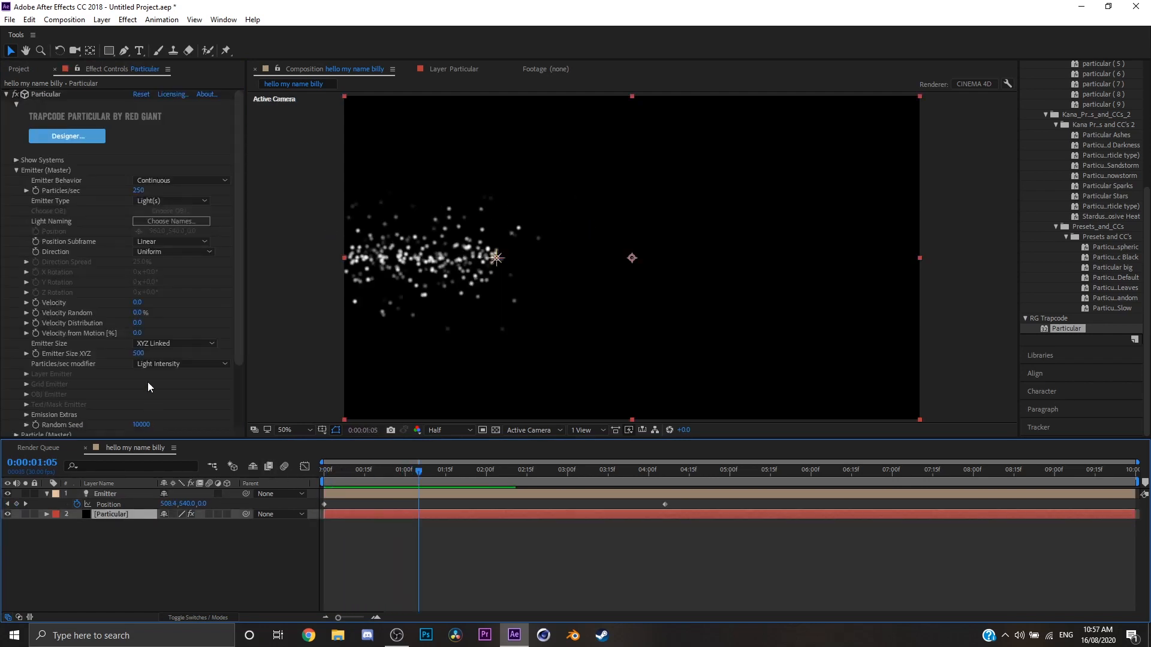
mouse_move(162, 333)
mouse_down()
mouse_move(192, 334)
mouse_move(163, 340)
mouse_up()
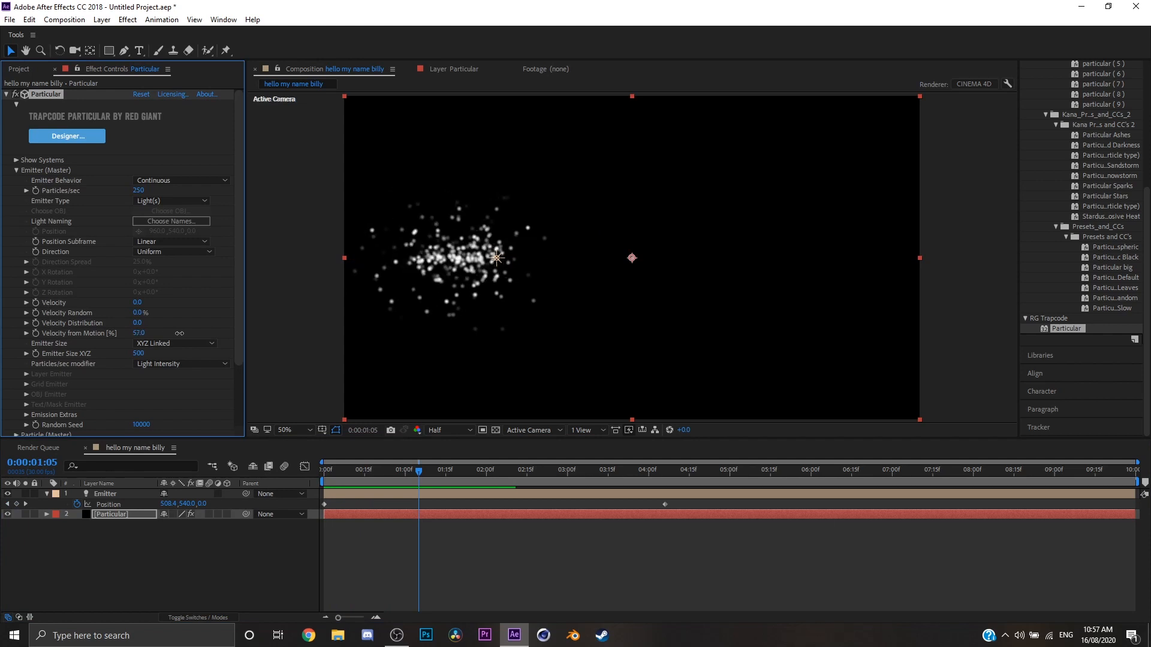
click(141, 354)
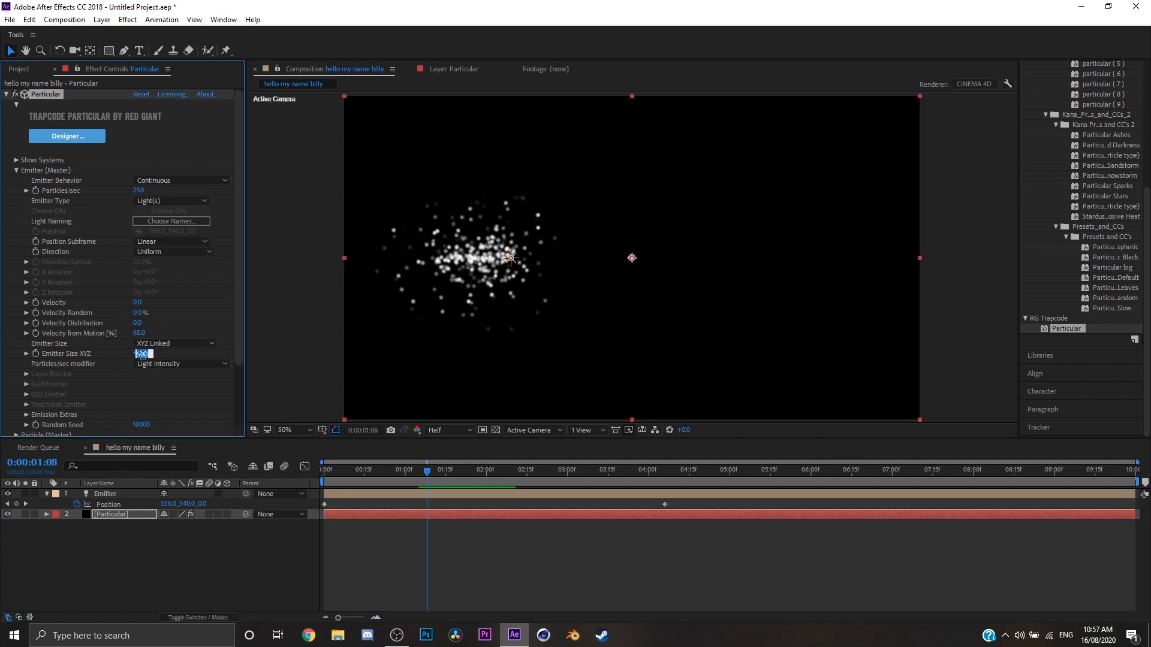
key(Return)
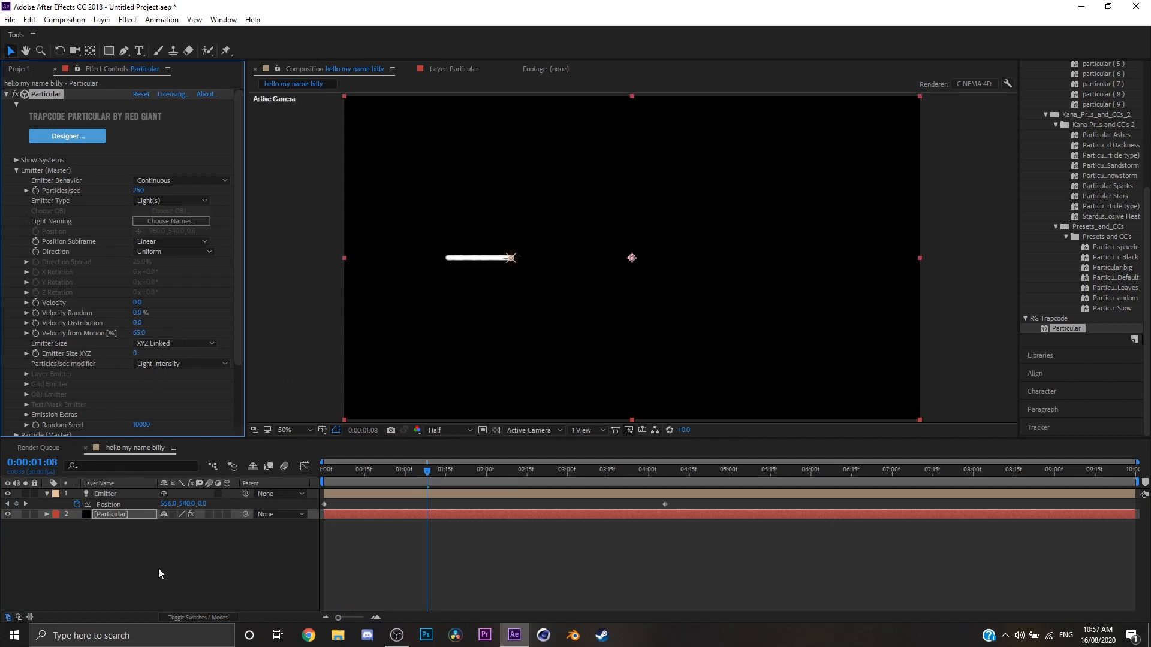
click(158, 568)
drag(427, 472, 548, 472)
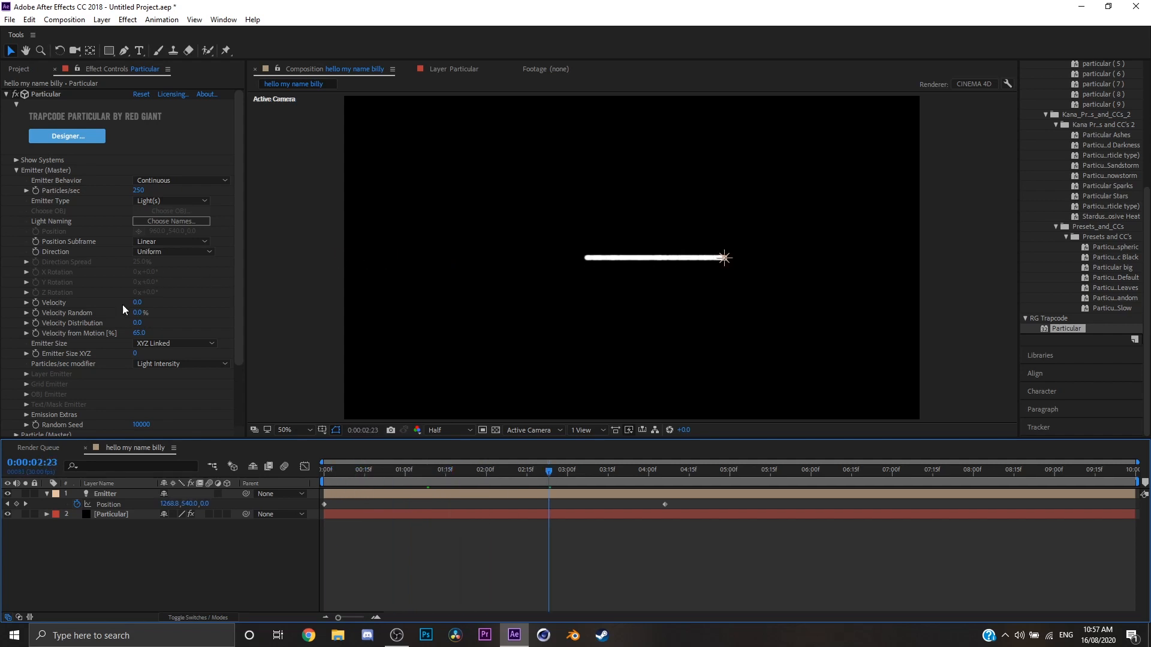
Set the master emitter's Particles/sec to 260.
click(17, 170)
click(16, 170)
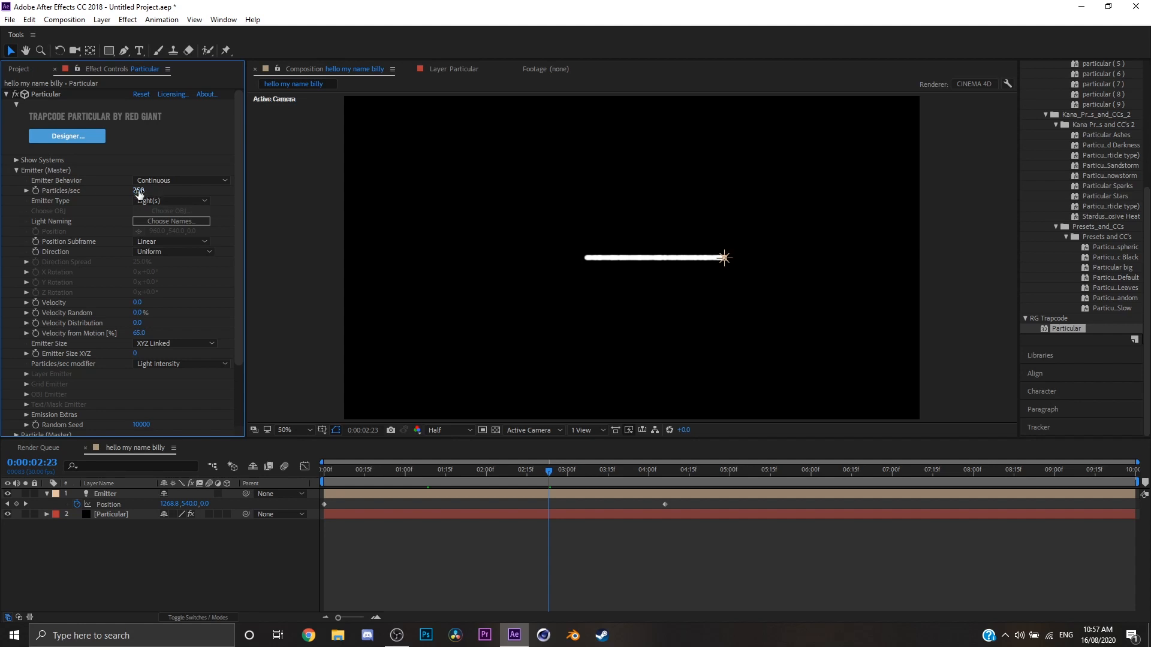
drag(138, 192, 90, 191)
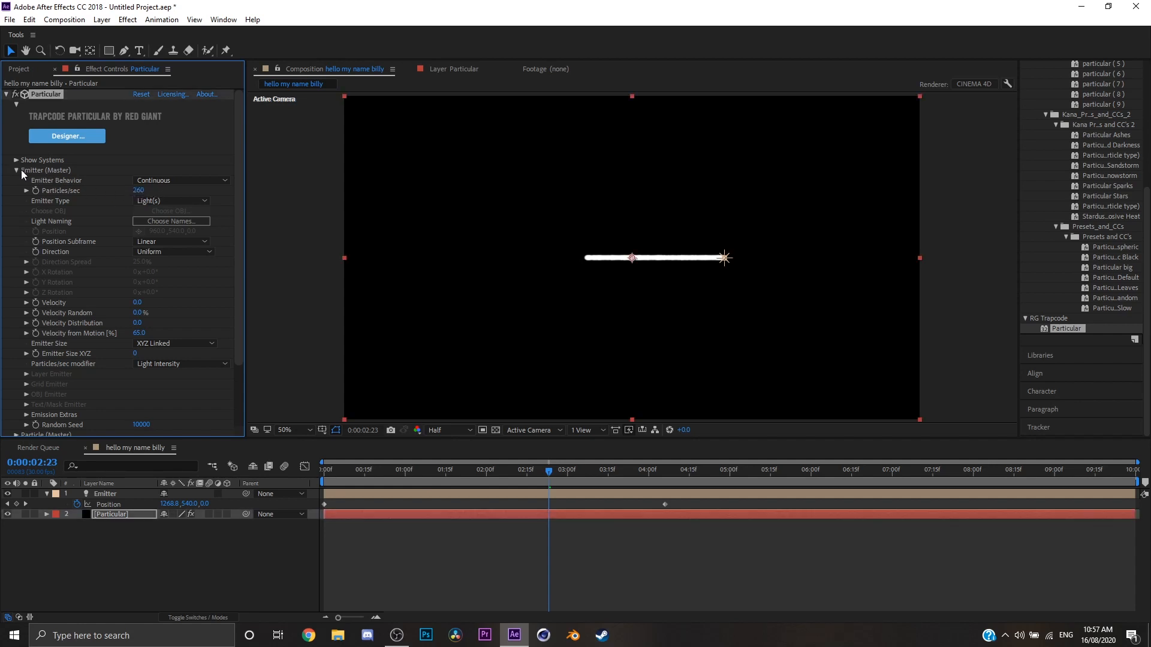
Return the emitter's Velocity from Motion to 0 and preview the line of particles from the start.
click(139, 333)
text(0)
key(Return)
click(540, 476)
key(space)
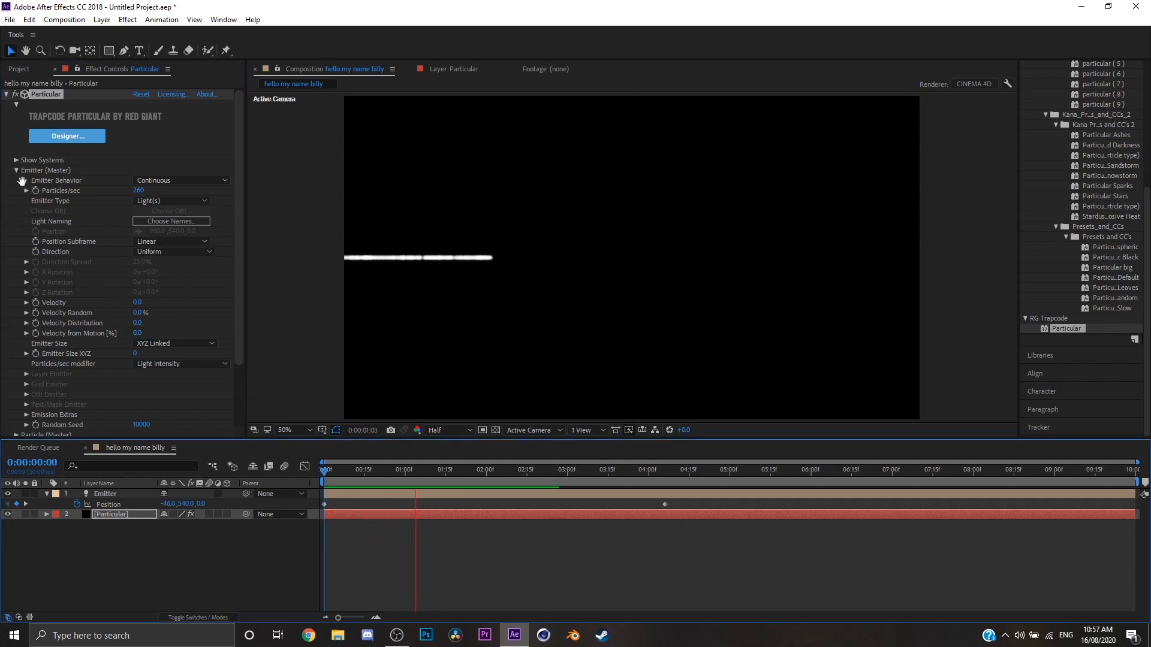
Set the master particle Size to 5, leaving its Life as is.
click(16, 170)
click(17, 180)
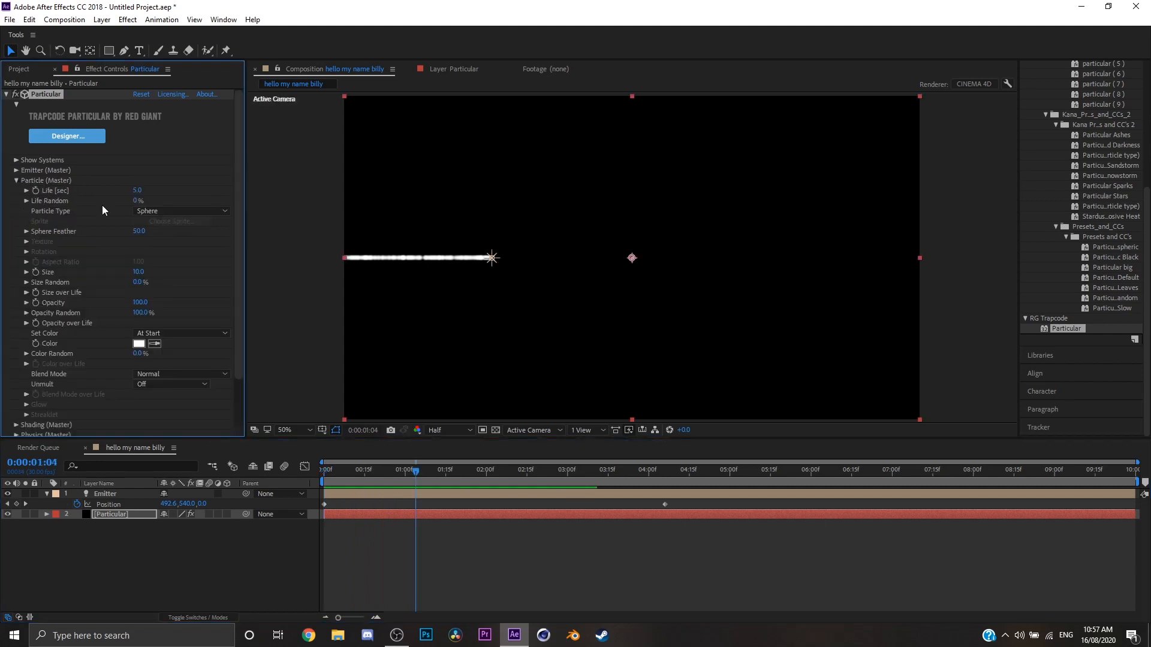
click(138, 191)
key(Return)
click(137, 272)
text(5)
key(Return)
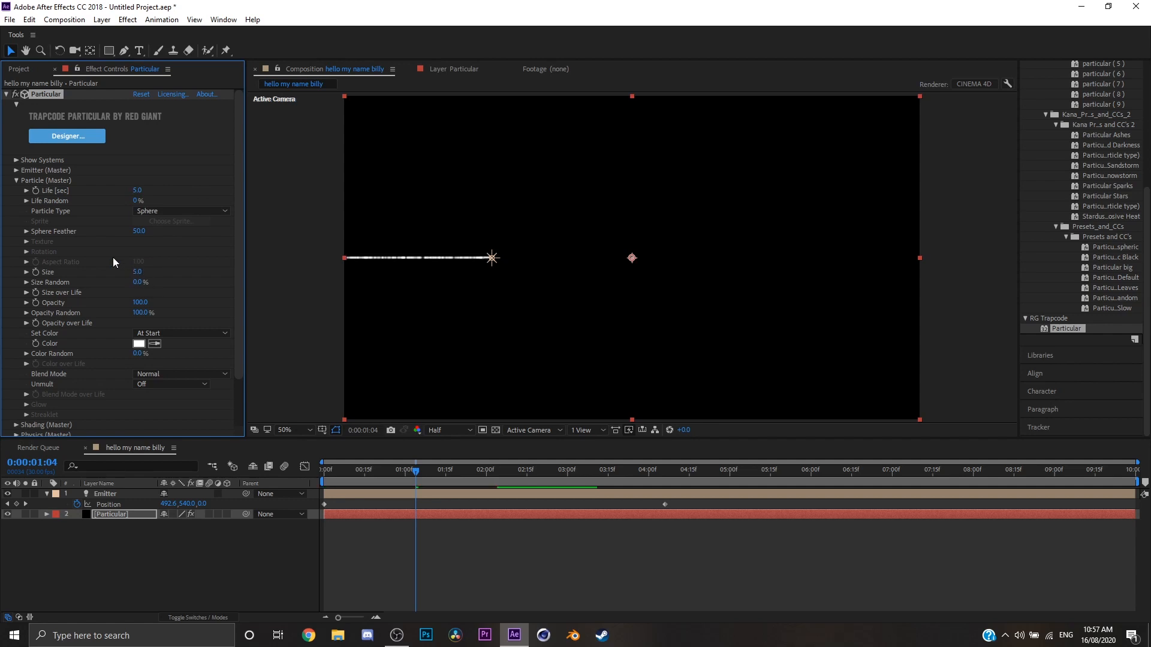
click(16, 181)
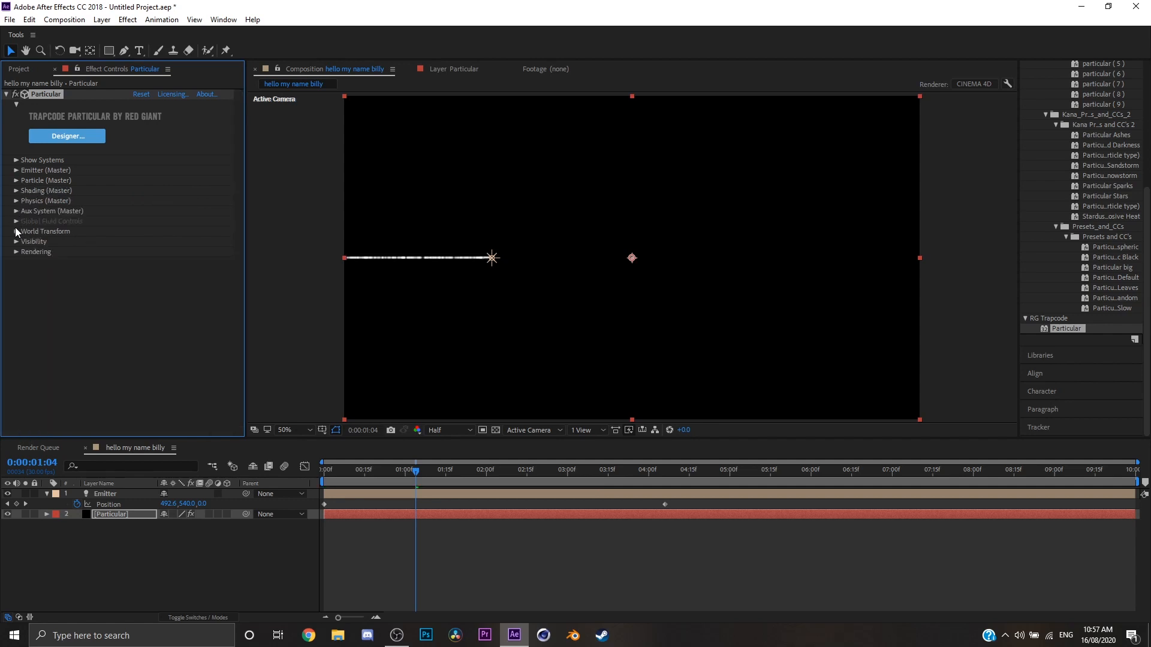
Set Affect Position to 99 in the Turbulence Field of the master Air physics.
click(16, 202)
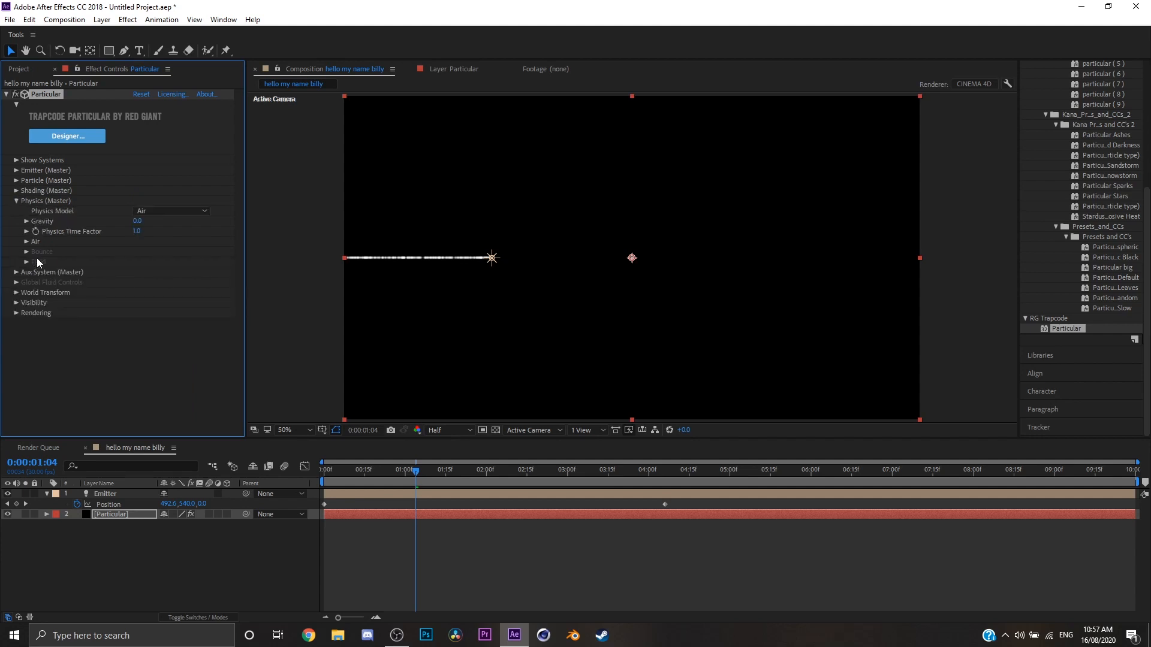
click(26, 242)
click(36, 349)
scroll(42, 351, down, 2)
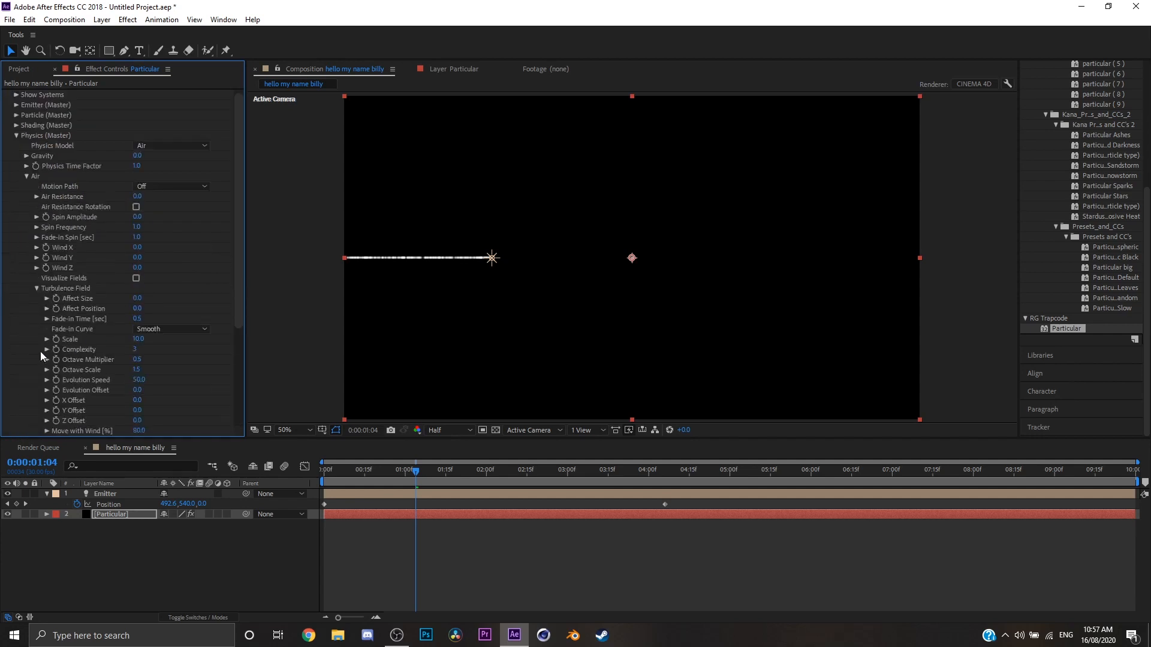
drag(137, 316, 219, 312)
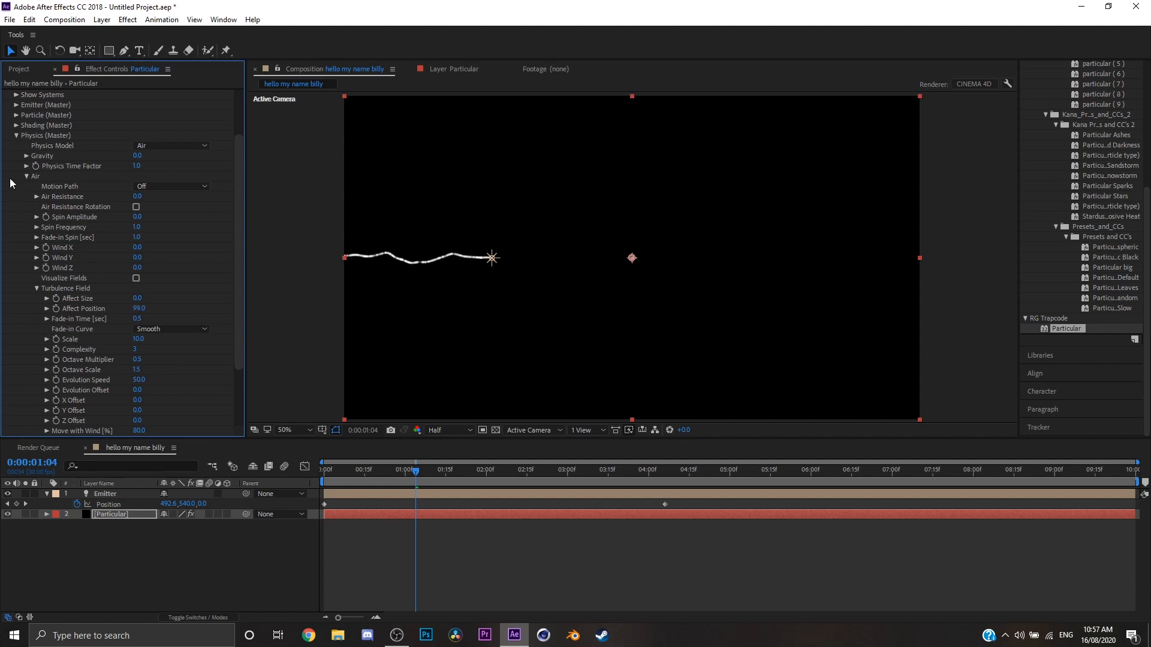
click(16, 135)
Make the master Aux System emit Continuously and set its particle Size to 1.
click(17, 237)
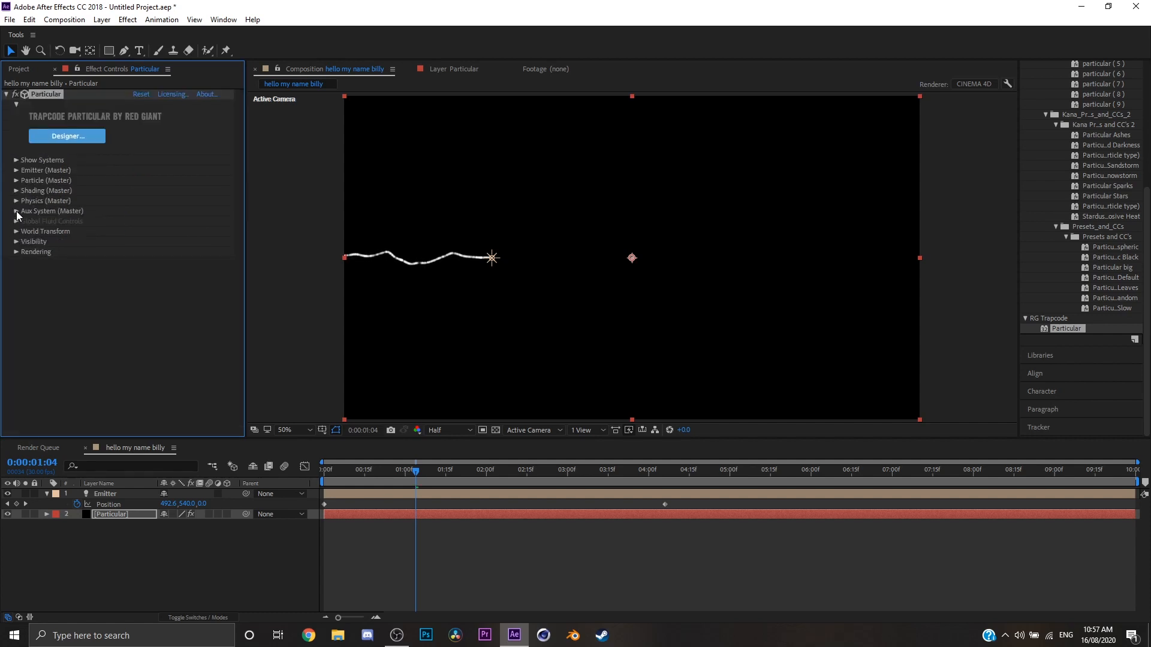
scroll(120, 223, down, 3)
click(178, 156)
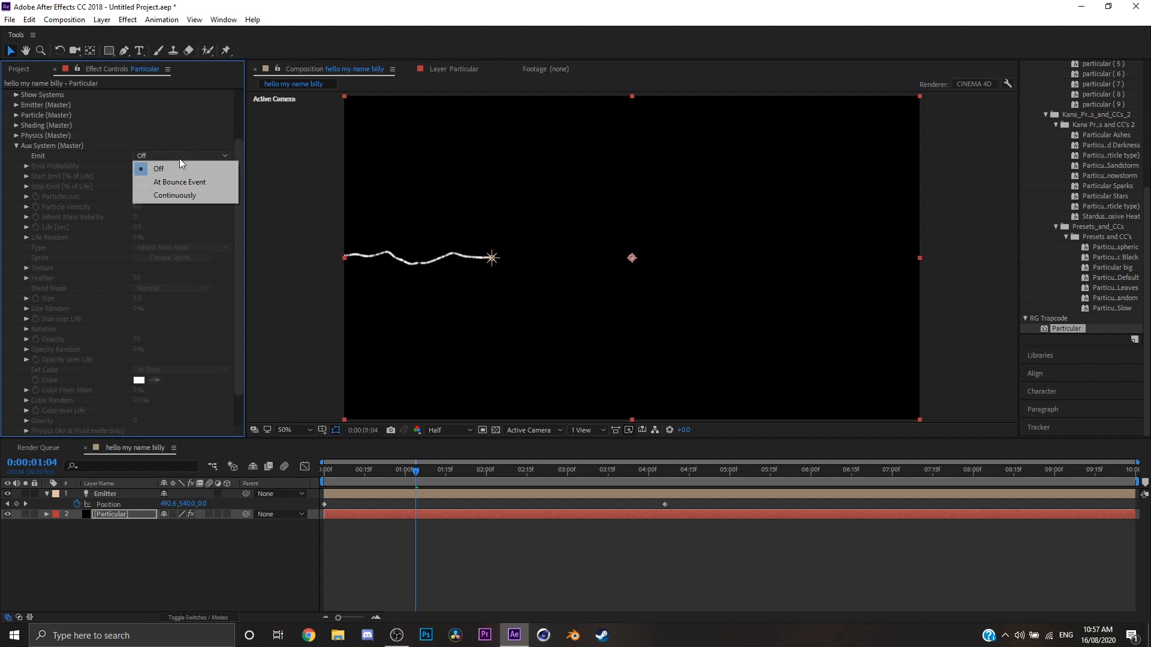
click(180, 192)
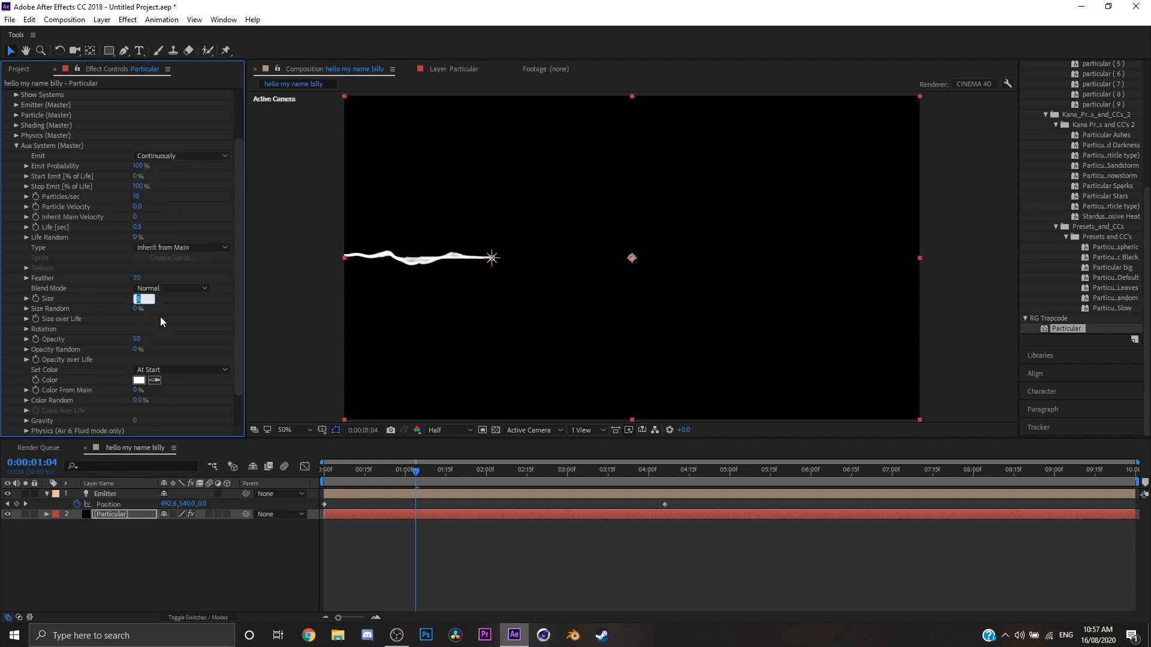
text(1)
Set the Aux System's Life to 3 seconds and its Particles/sec to 63.
click(141, 227)
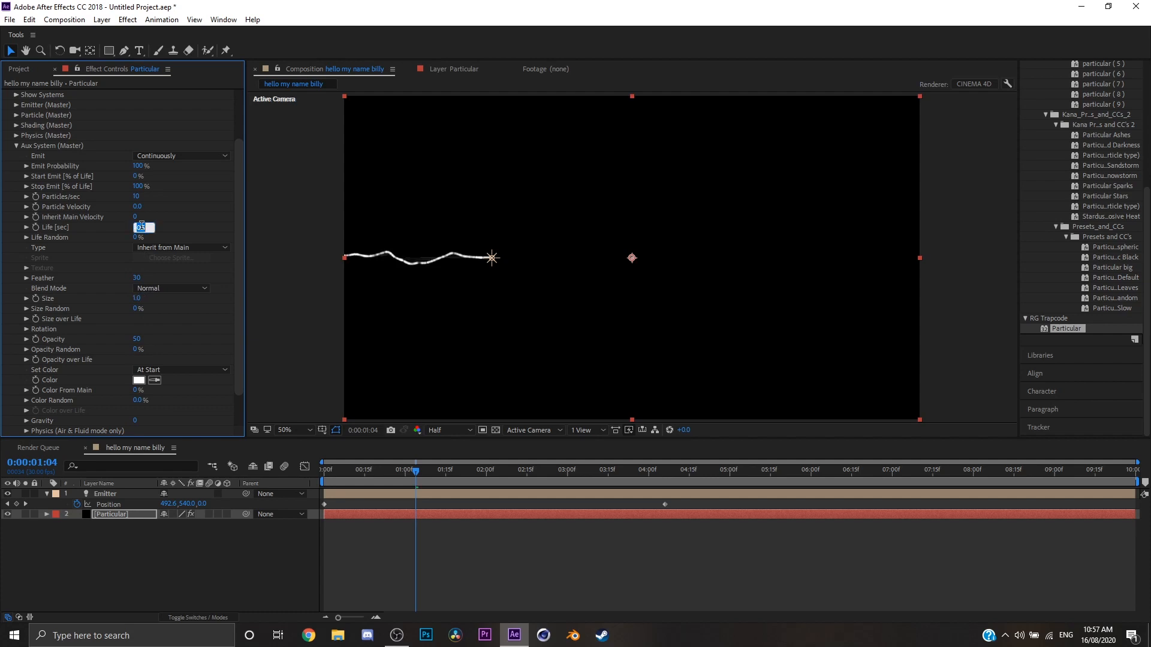
key(BackSpace)
key(Return)
drag(137, 199, 170, 197)
Preview the wavy aux particle strands, replaying them from the start of the composition.
key(space)
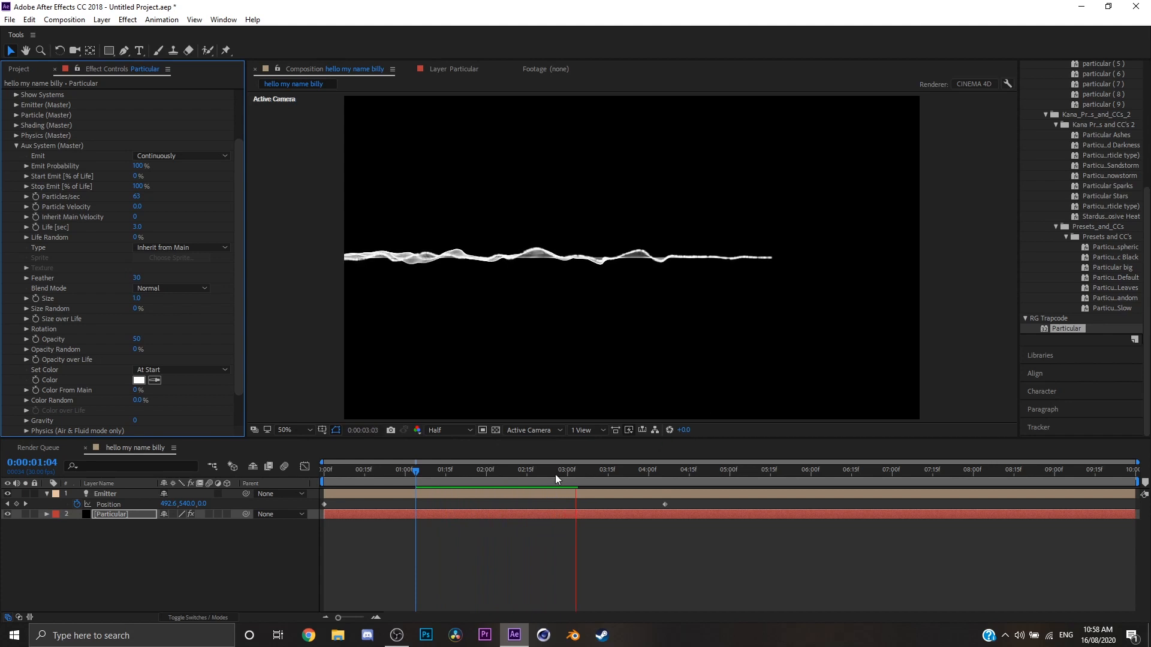
key(space)
key(Home)
key(space)
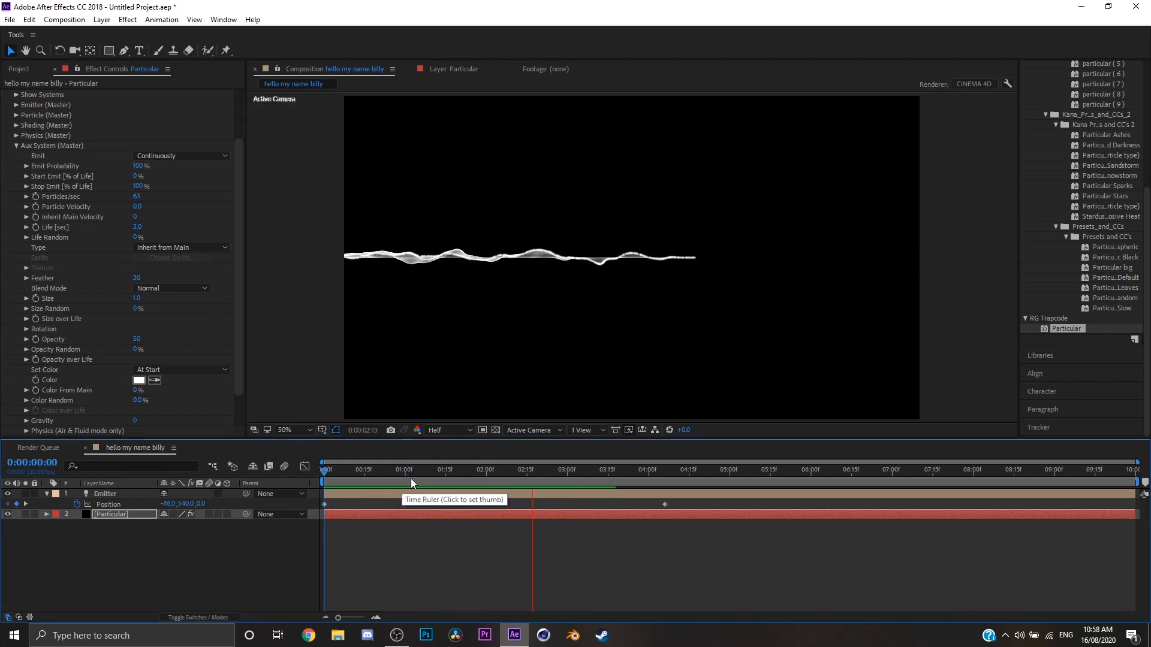
Collapse the Aux System settings and return to the start of the composition with the Emitter light layer selected.
scroll(84, 304, up, 3)
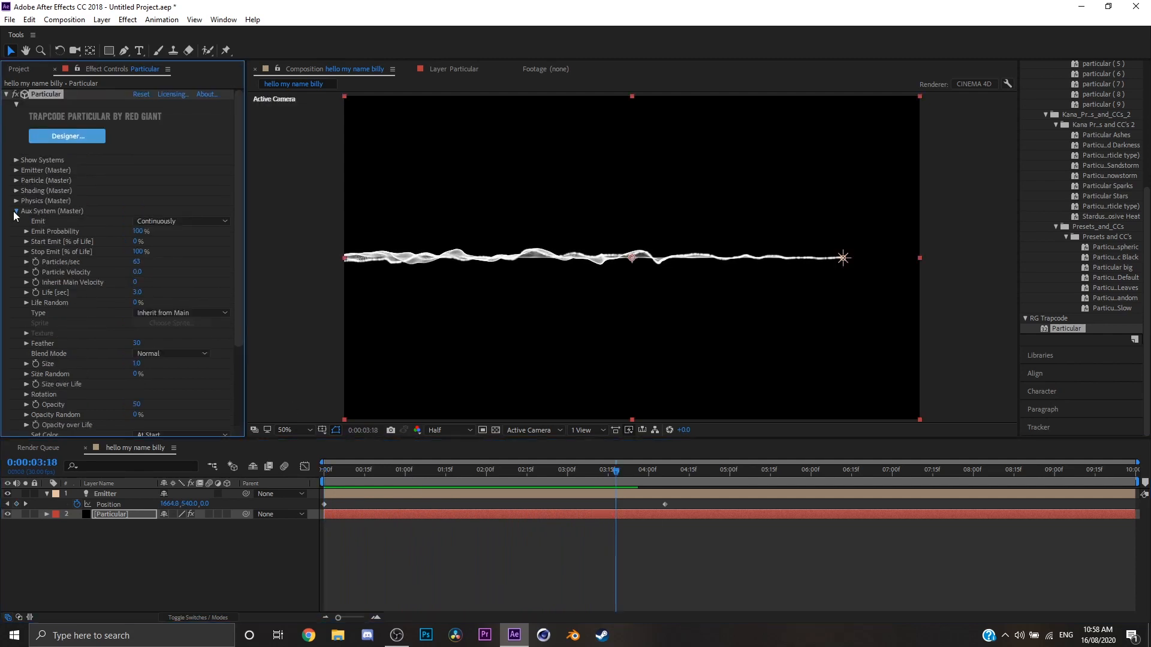
click(16, 211)
key(Home)
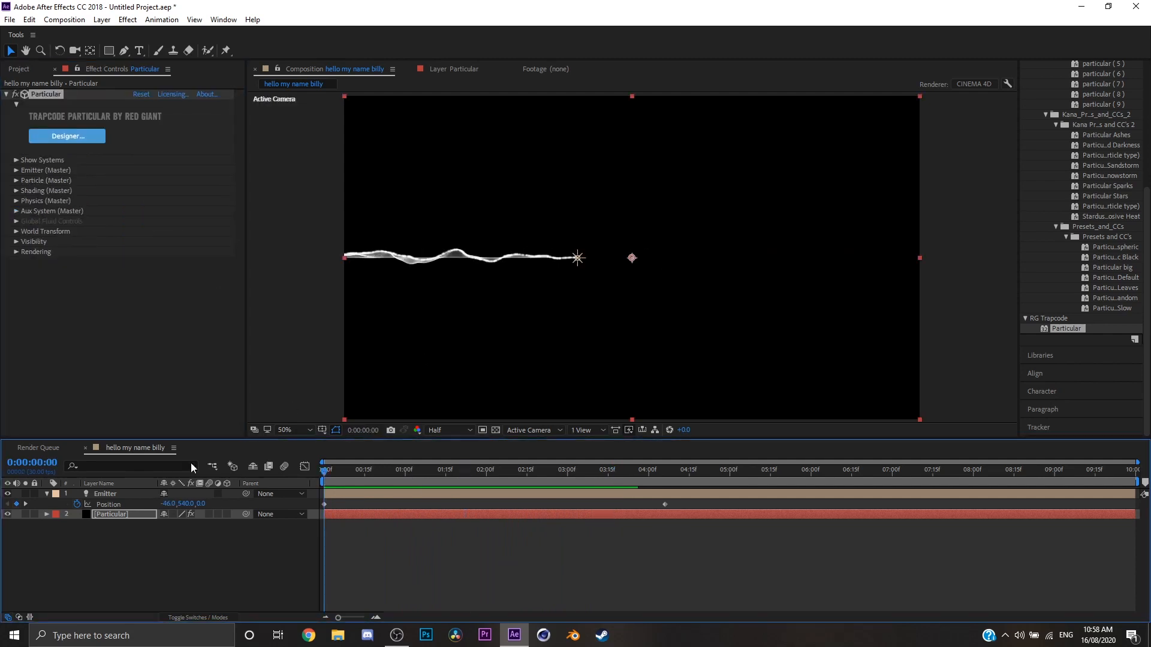
click(111, 494)
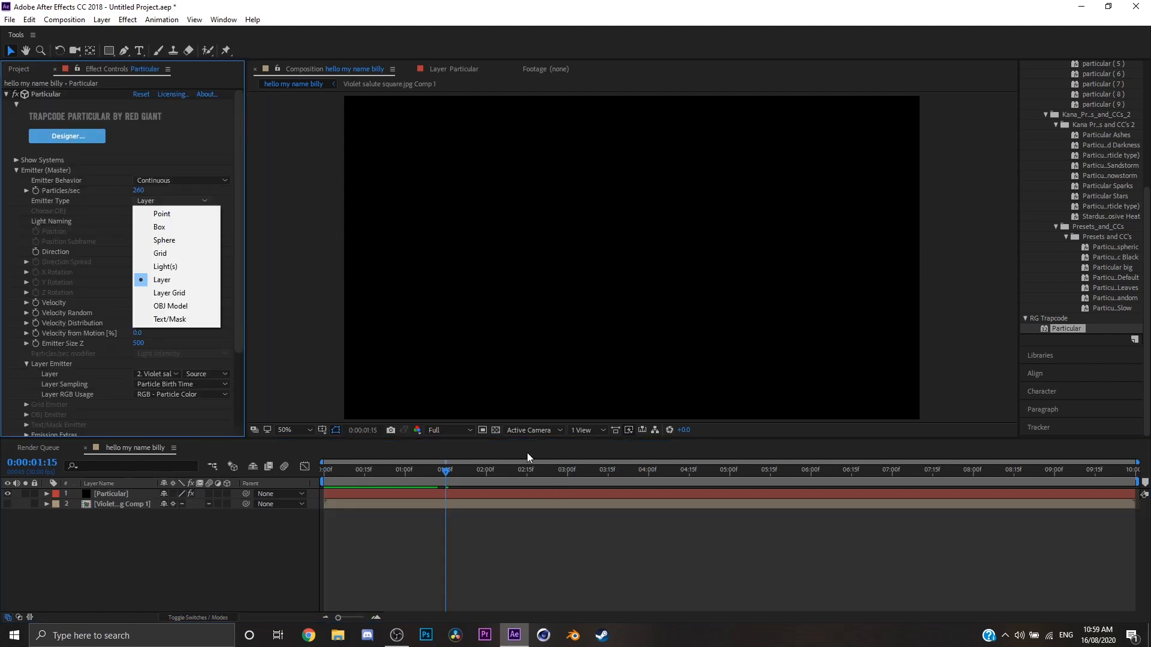
drag(394, 470, 299, 472)
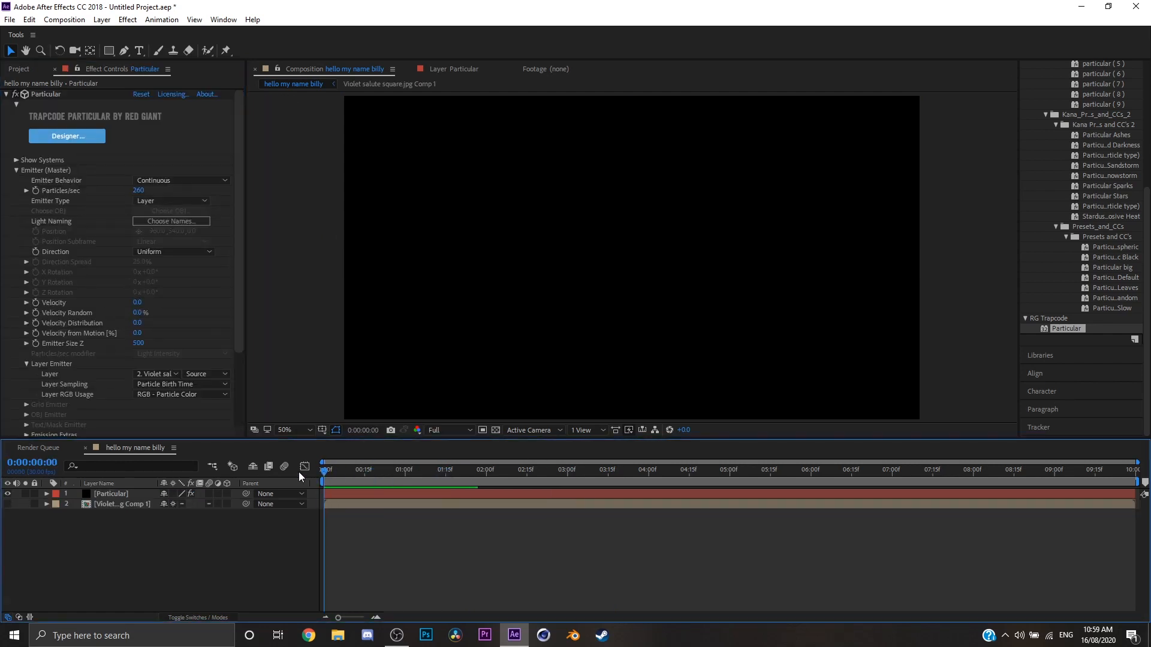
Review the master emitter's Layer emitter type and Layer Emitter settings, playing the composition from its start.
click(153, 201)
click(56, 327)
scroll(70, 329, down, 3)
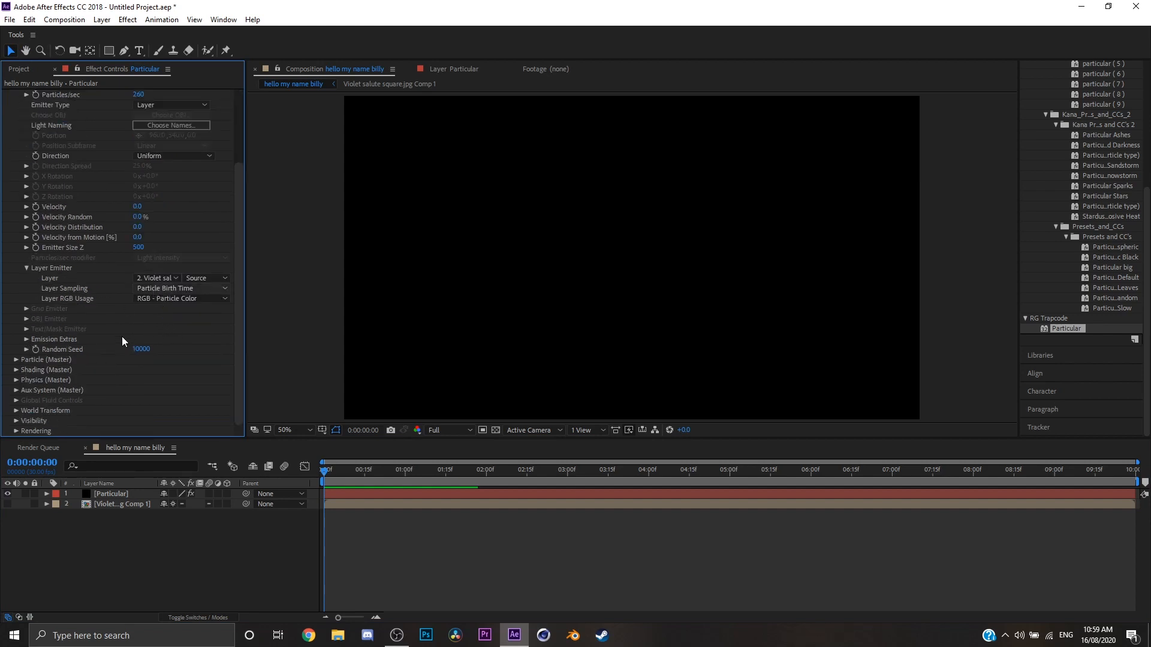
scroll(128, 305, up, 2)
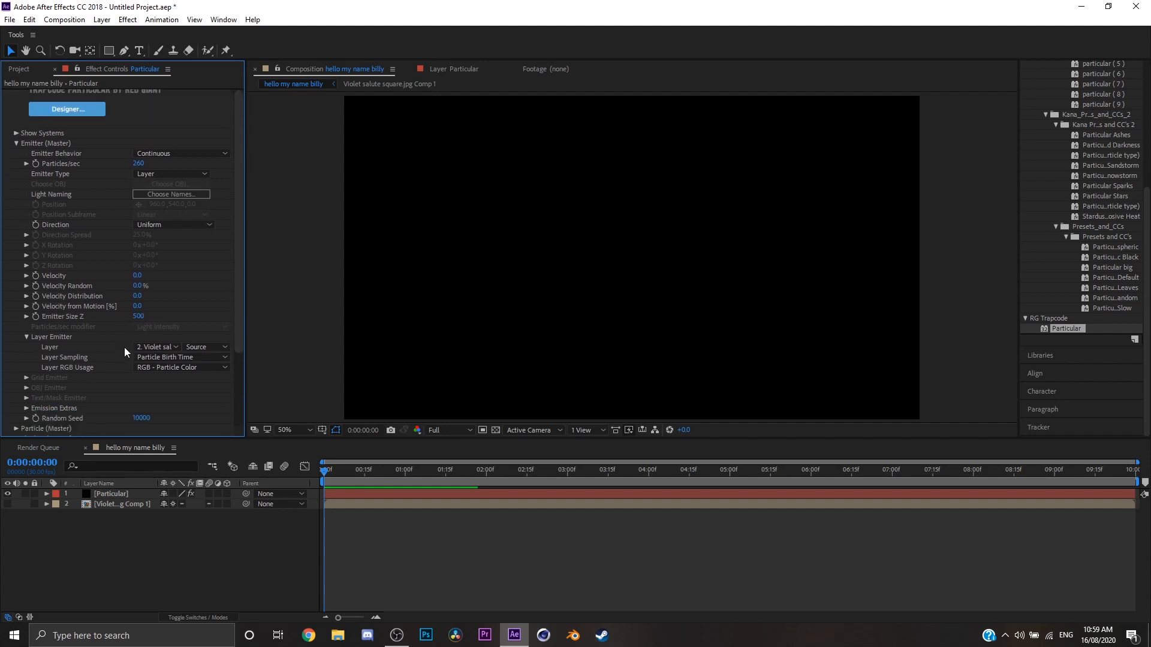
scroll(124, 347, down, 2)
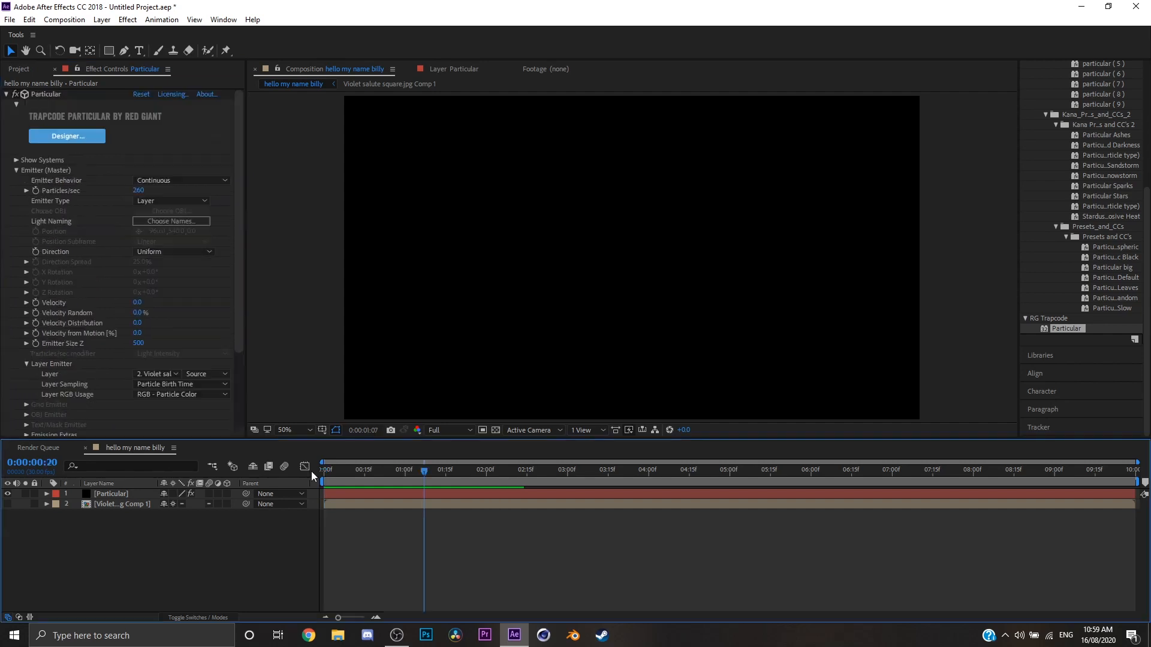
drag(423, 471, 311, 472)
key(space)
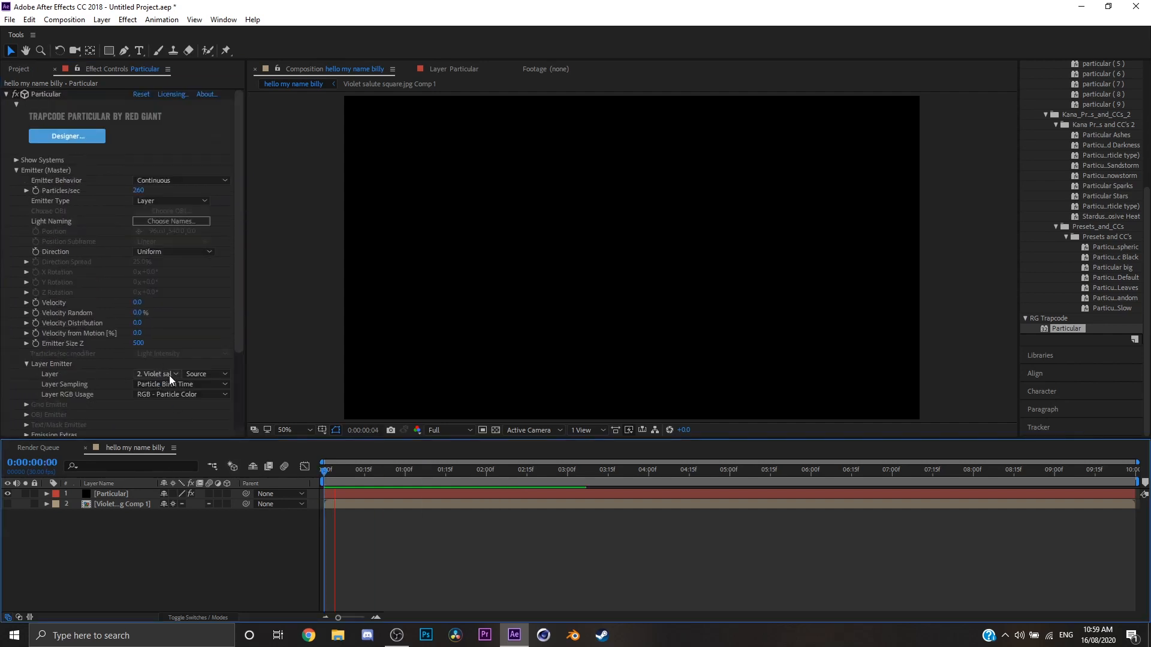
key(space)
Examine the Layer Sampling and Layer RGB Usage options of the Layer Emitter, leaving both as they are.
click(172, 387)
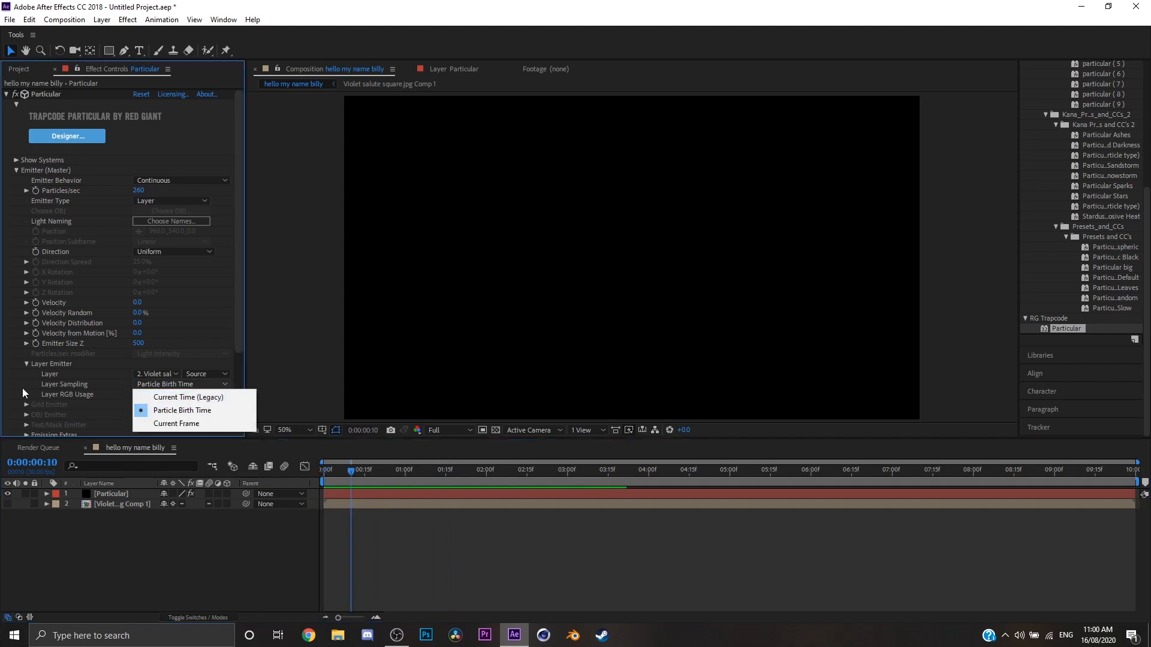
click(24, 389)
click(169, 384)
click(119, 408)
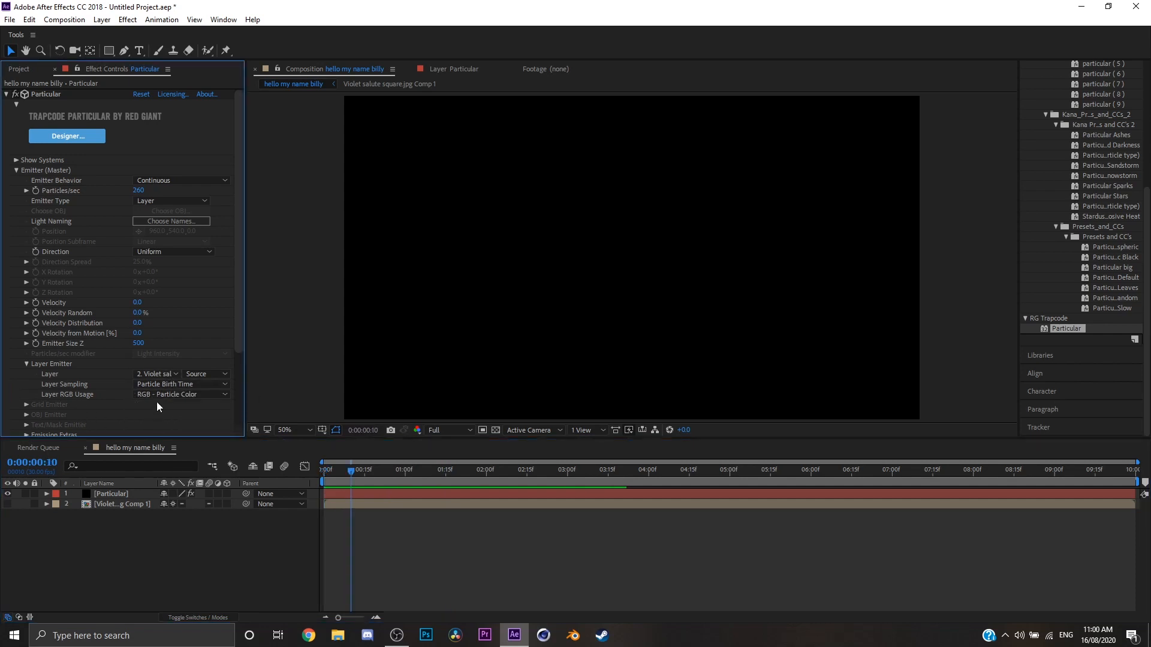
click(157, 395)
click(127, 417)
scroll(18, 369, down, 3)
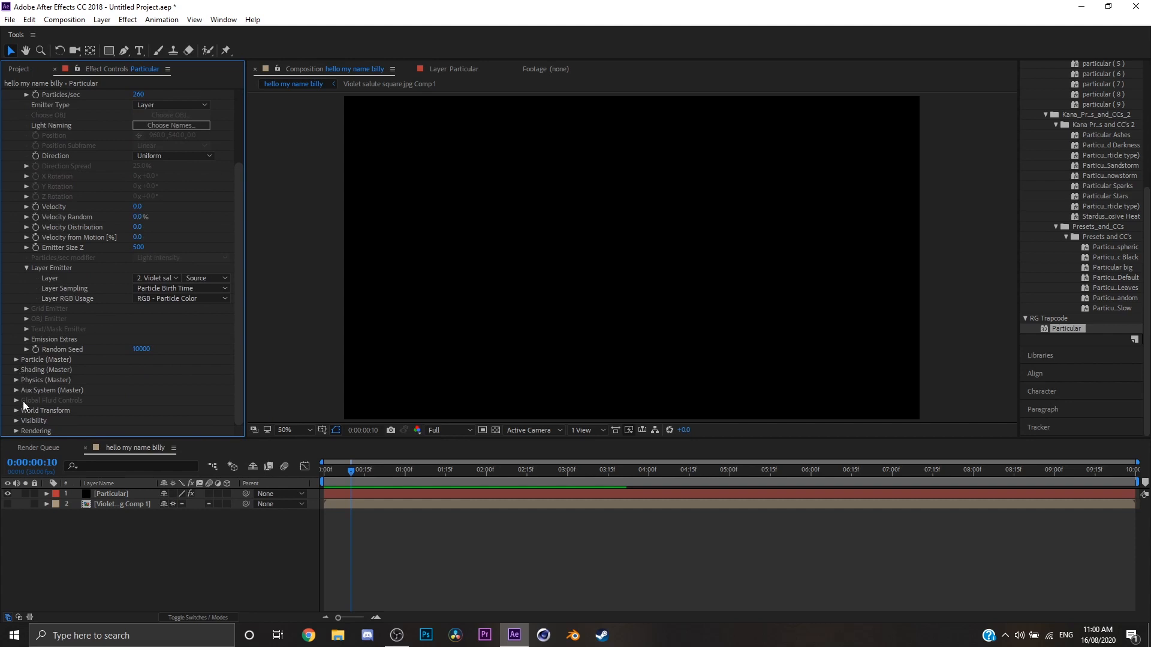
scroll(14, 419, up, 3)
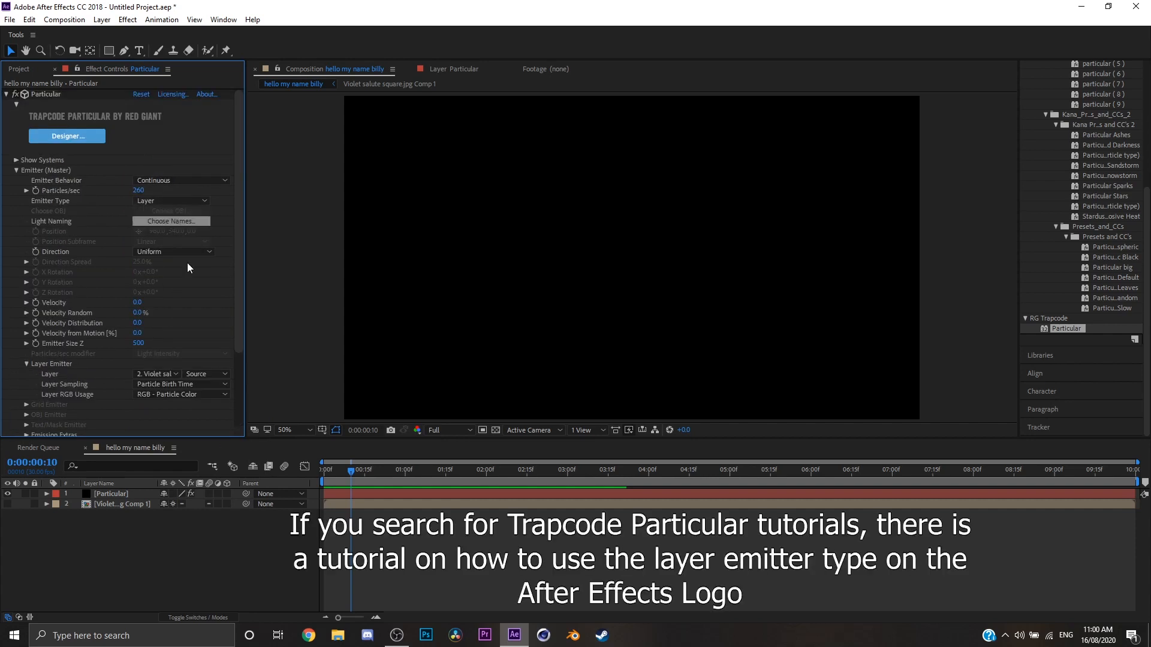
click(135, 504)
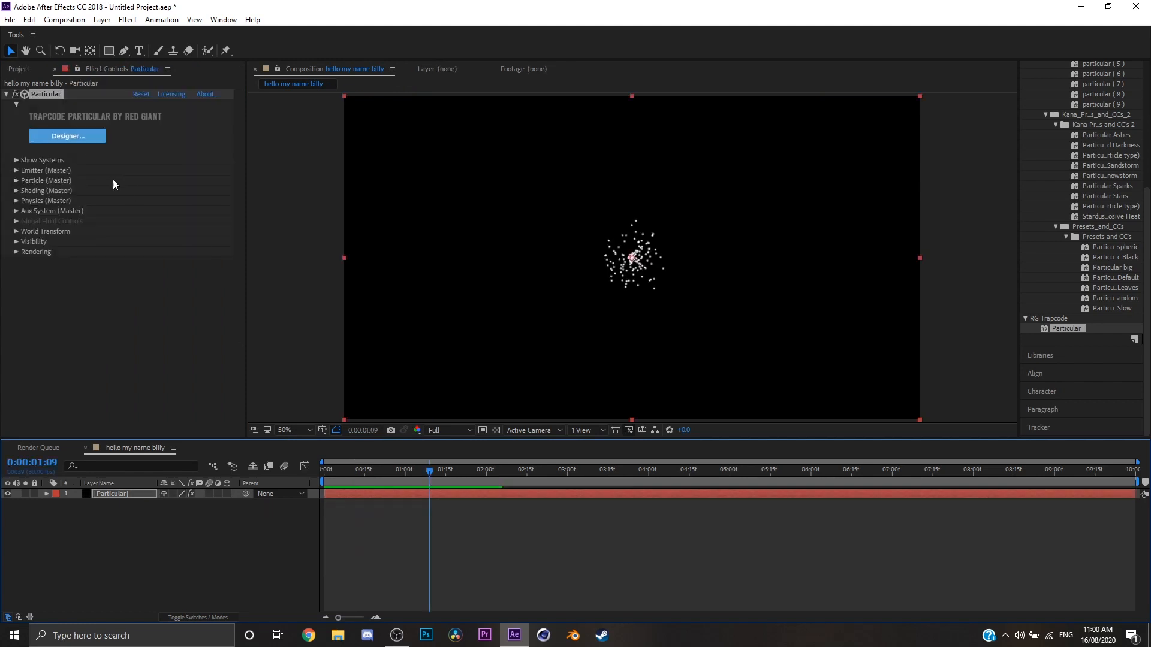
Expand the World Transform settings, try out a Y Rotation W and reset it to 0°.
click(17, 211)
scroll(30, 213, up, 2)
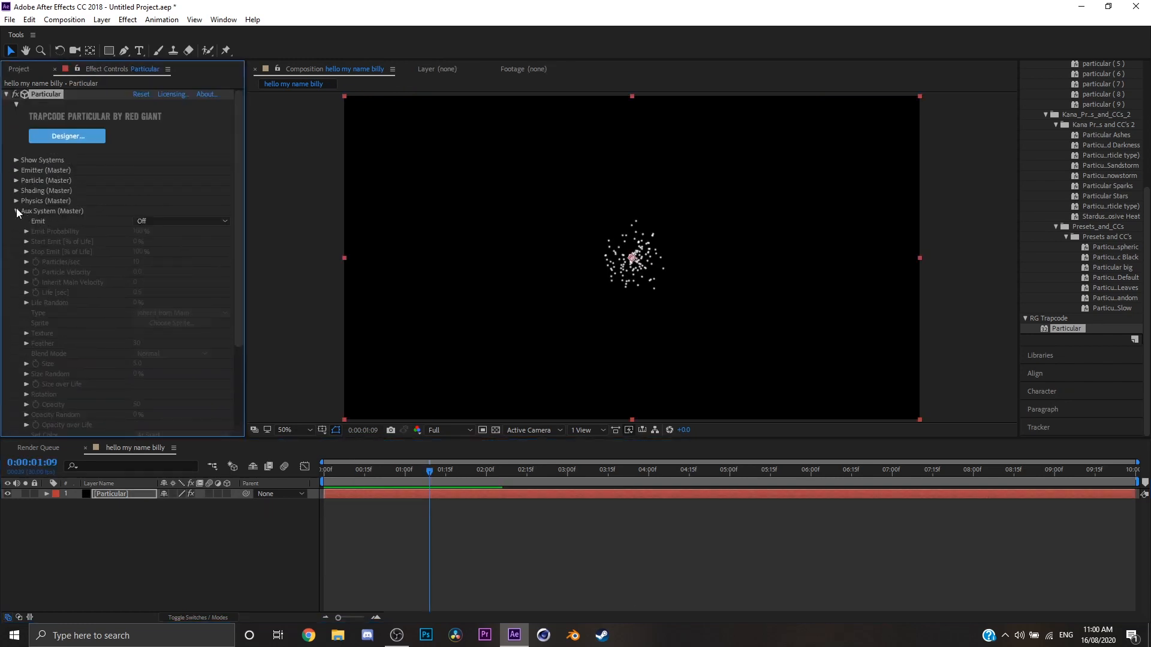
click(16, 211)
click(17, 231)
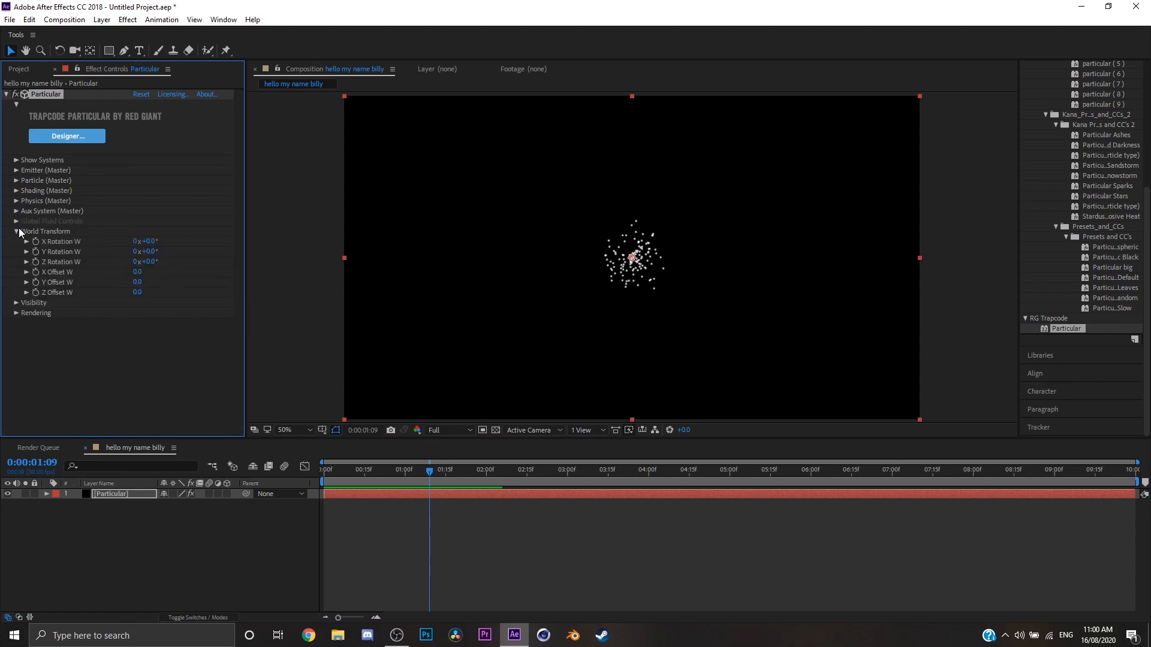
drag(149, 251, 168, 252)
click(158, 250)
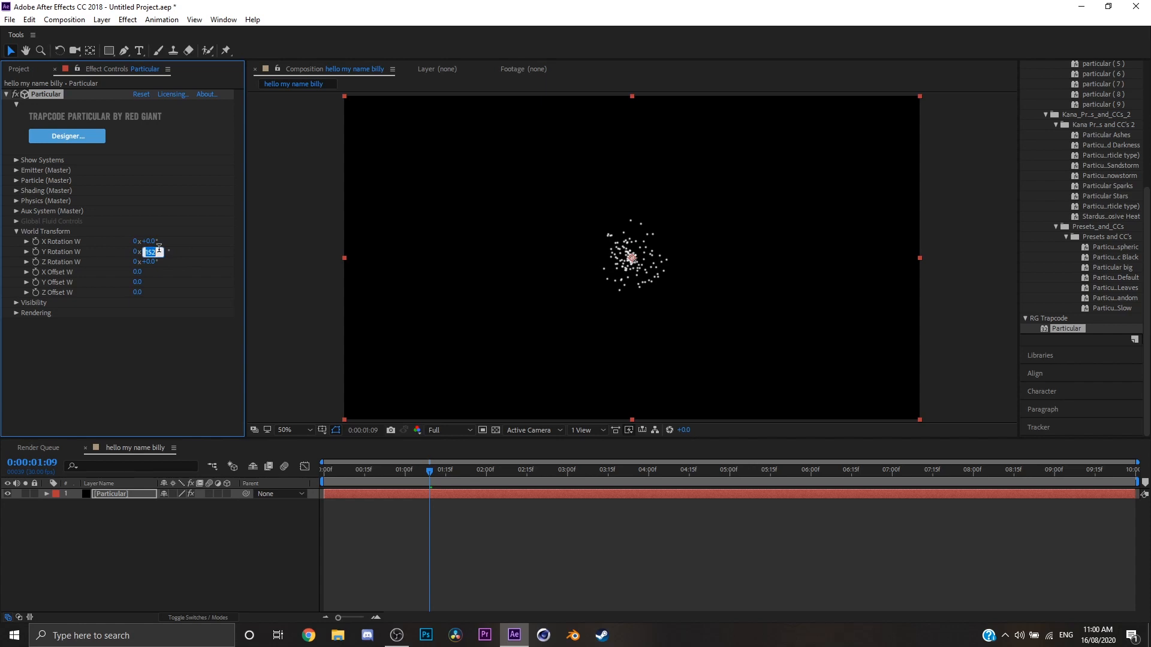
text(0)
key(Return)
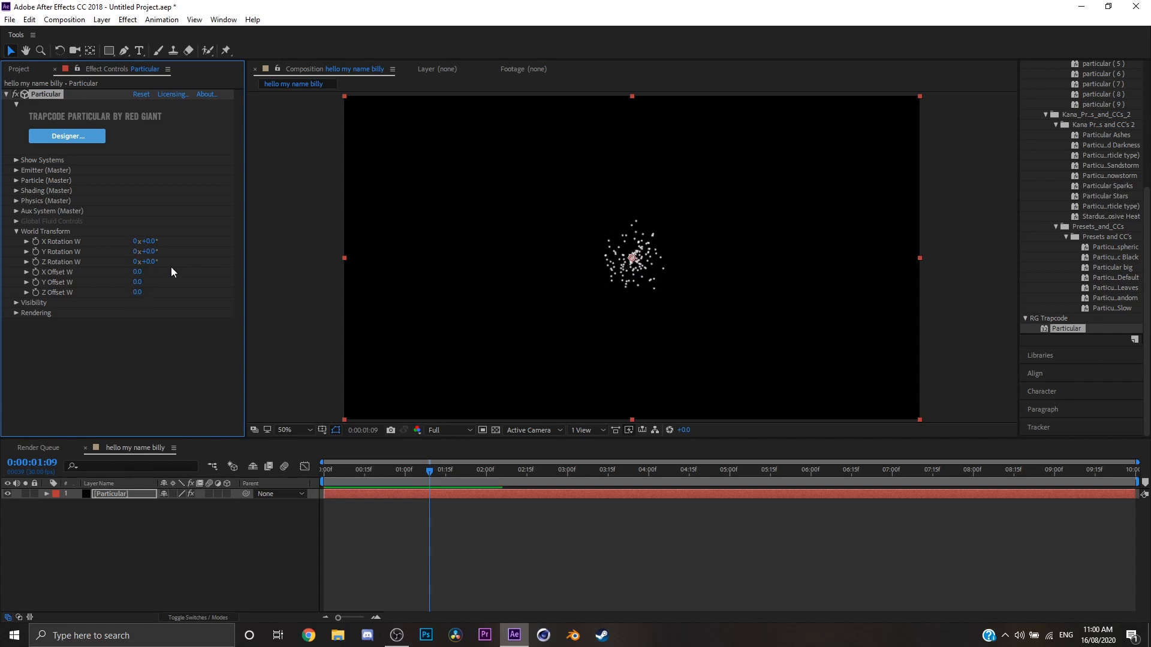
Try an X Offset W of -300 and a Z Rotation W of -6° along with a changed Z Offset W.
mouse_move(137, 271)
mouse_down()
mouse_move(187, 258)
mouse_move(78, 291)
mouse_move(144, 271)
mouse_move(120, 260)
mouse_move(133, 262)
mouse_move(124, 293)
mouse_move(112, 295)
mouse_move(185, 282)
mouse_move(143, 292)
mouse_up()
click(141, 292)
text(0)
click(188, 289)
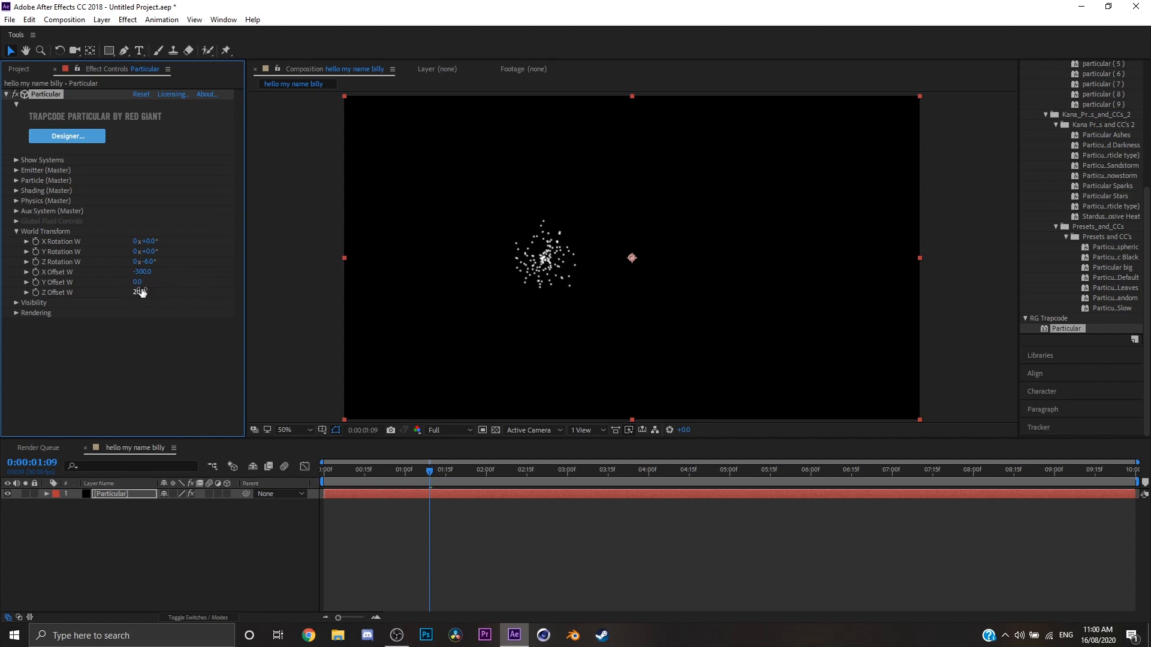
Reset World Transform's Z Offset W, X Offset W and Z Rotation W to 0.
click(142, 292)
text(0)
click(138, 273)
text(0)
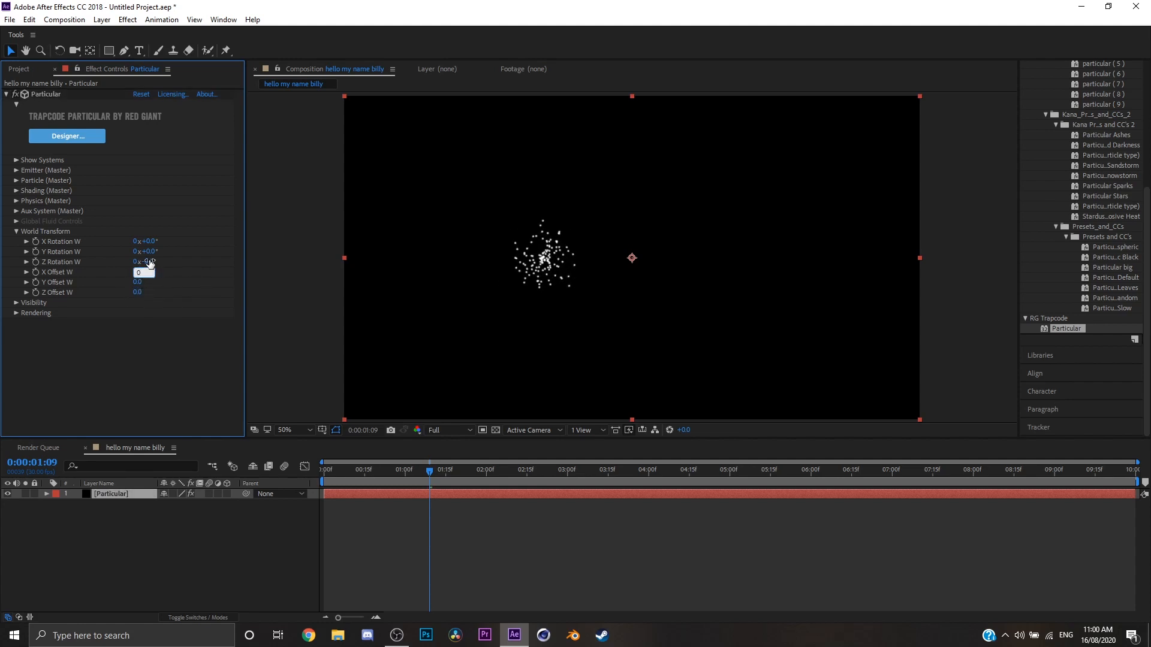
click(149, 262)
text(0)
Check the Particular layer's Position property, then collapse it and the World Transform settings.
click(148, 493)
key(p)
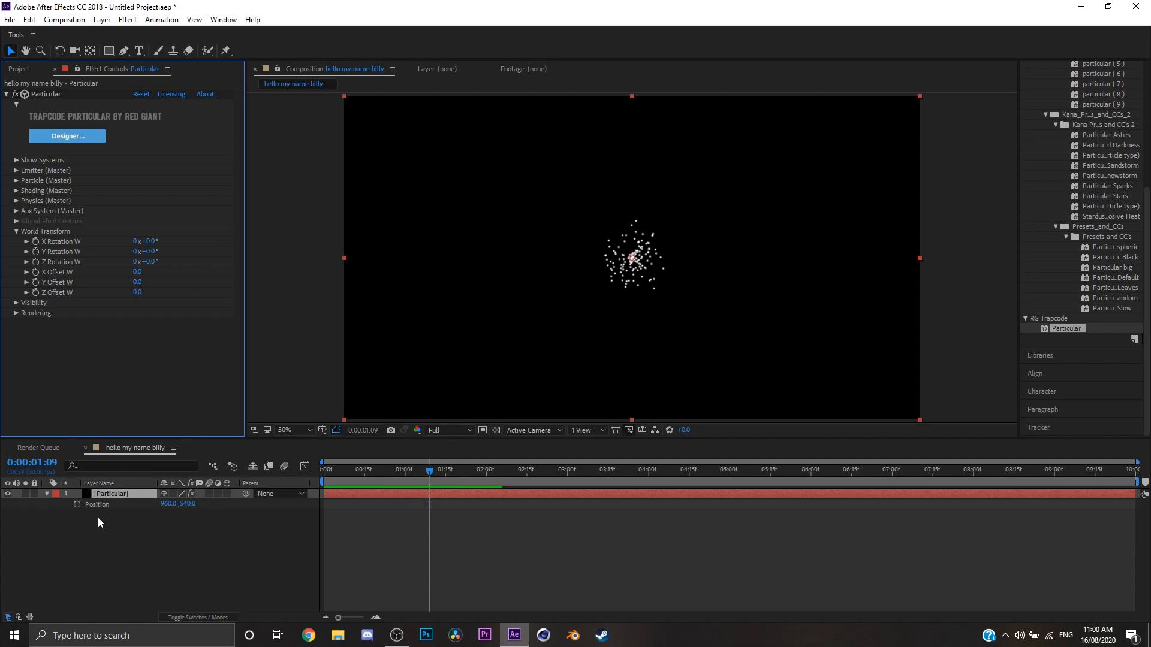
click(43, 495)
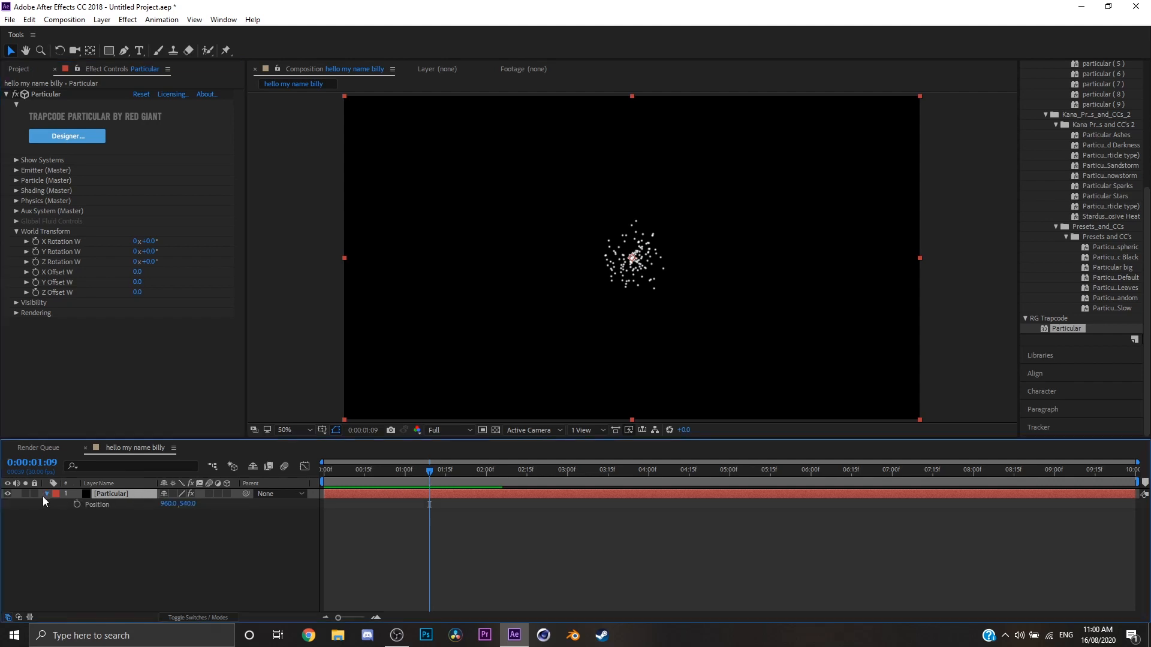
click(16, 233)
click(16, 242)
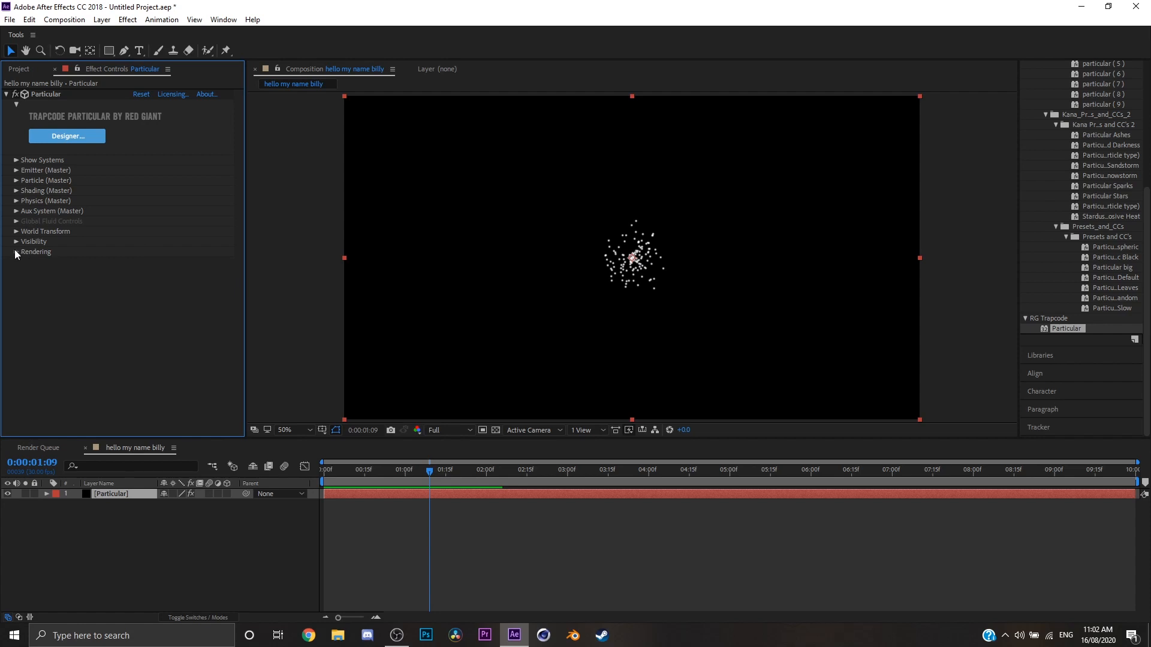
Expand Particular's Rendering settings.
click(15, 251)
click(174, 272)
click(170, 267)
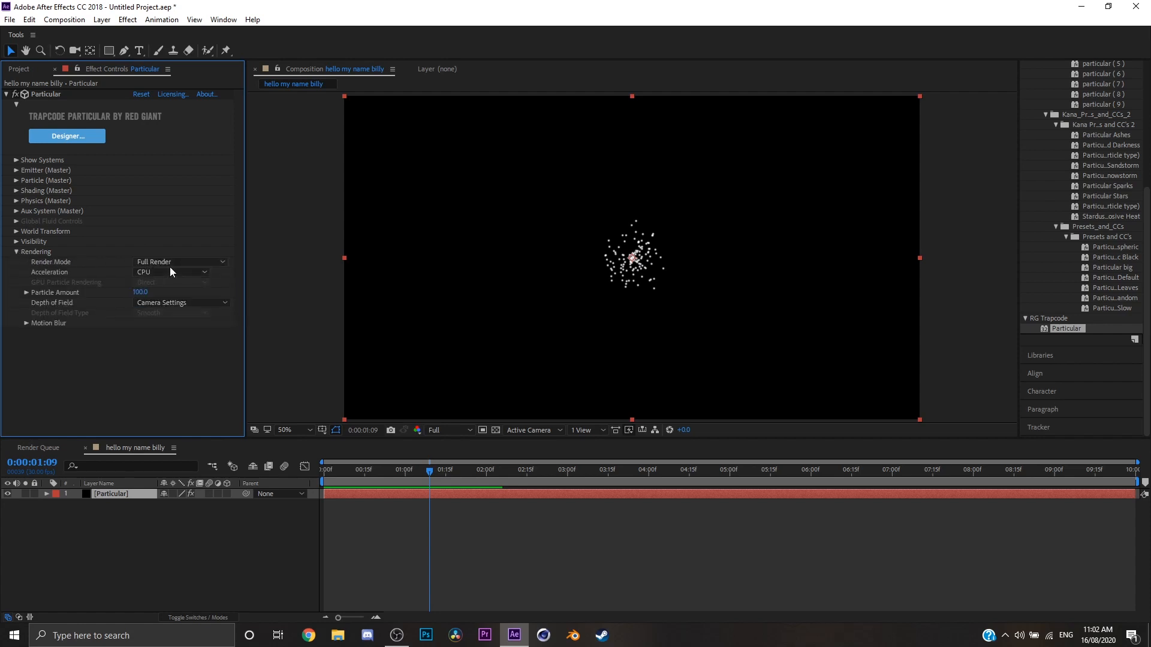
Try the Motion Preview render mode, then switch back to Full Render and play the particles.
click(170, 262)
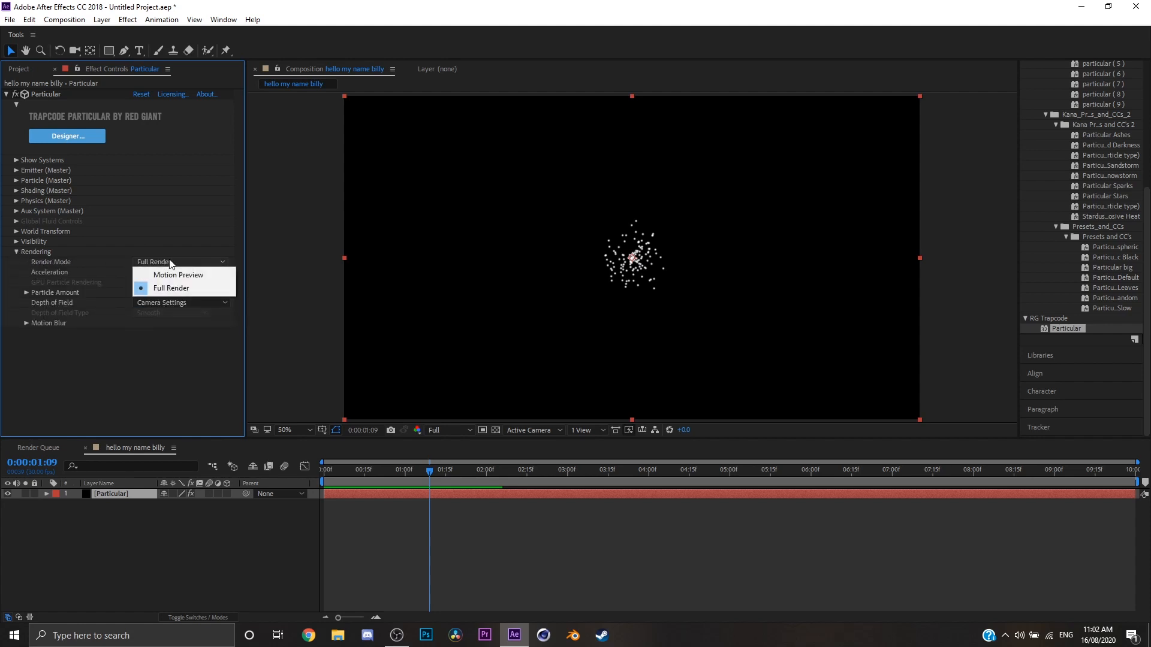
click(169, 275)
click(172, 264)
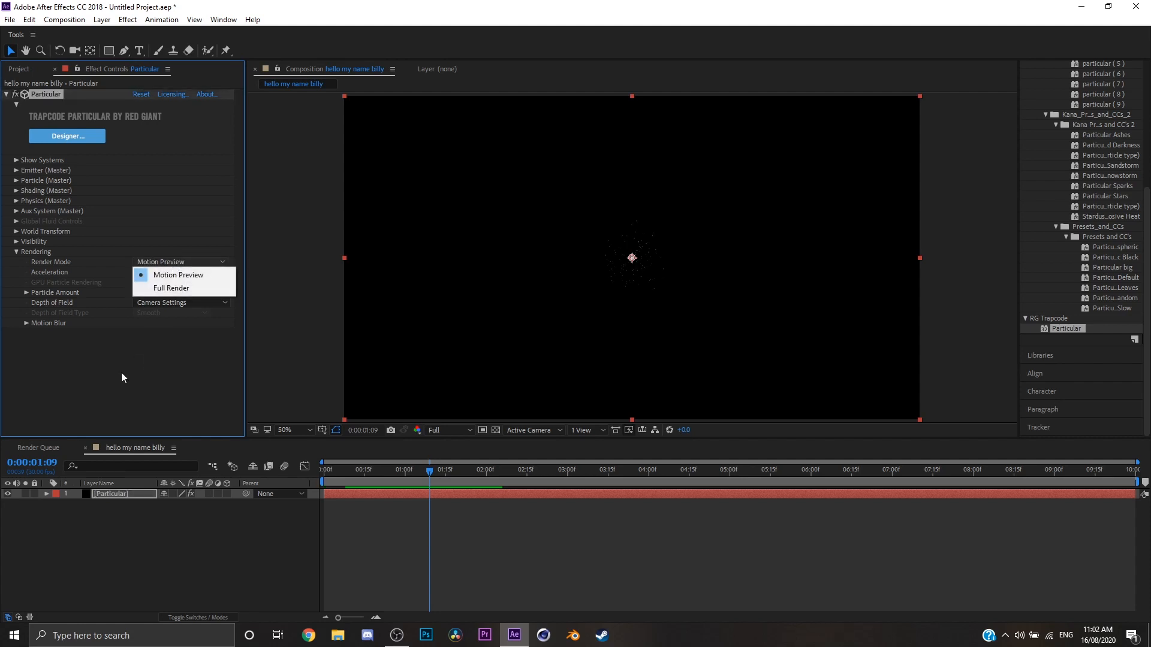
click(121, 372)
click(175, 264)
click(171, 287)
key(space)
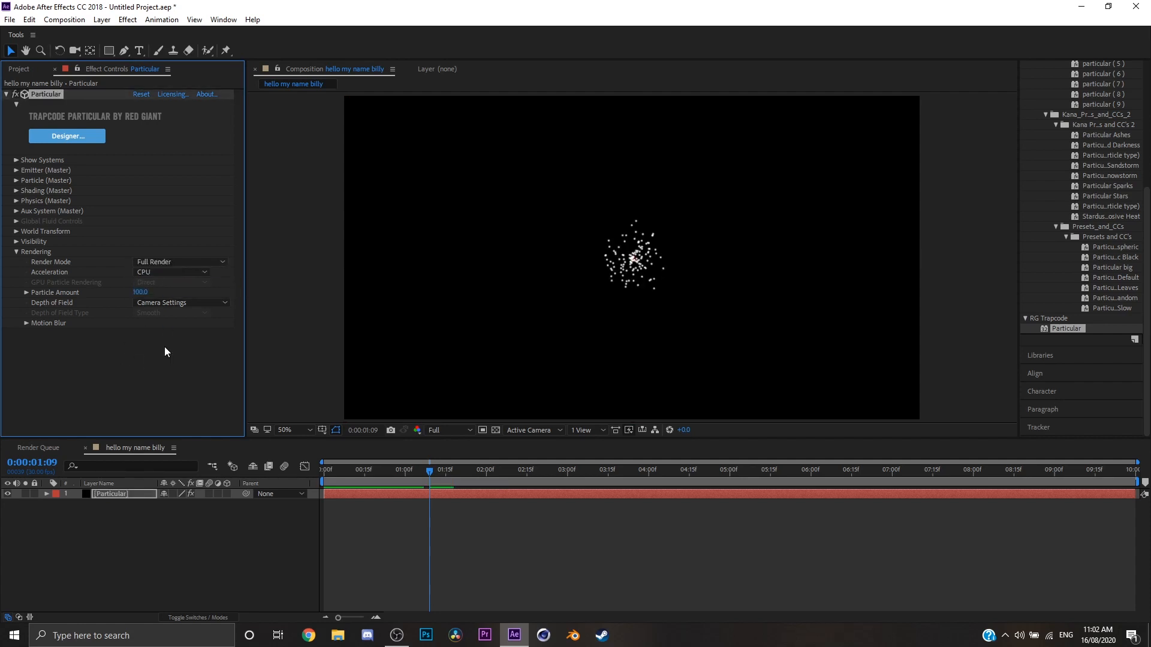
Play the particles in Motion Preview render mode, then restore Full Render.
click(212, 268)
click(195, 274)
key(space)
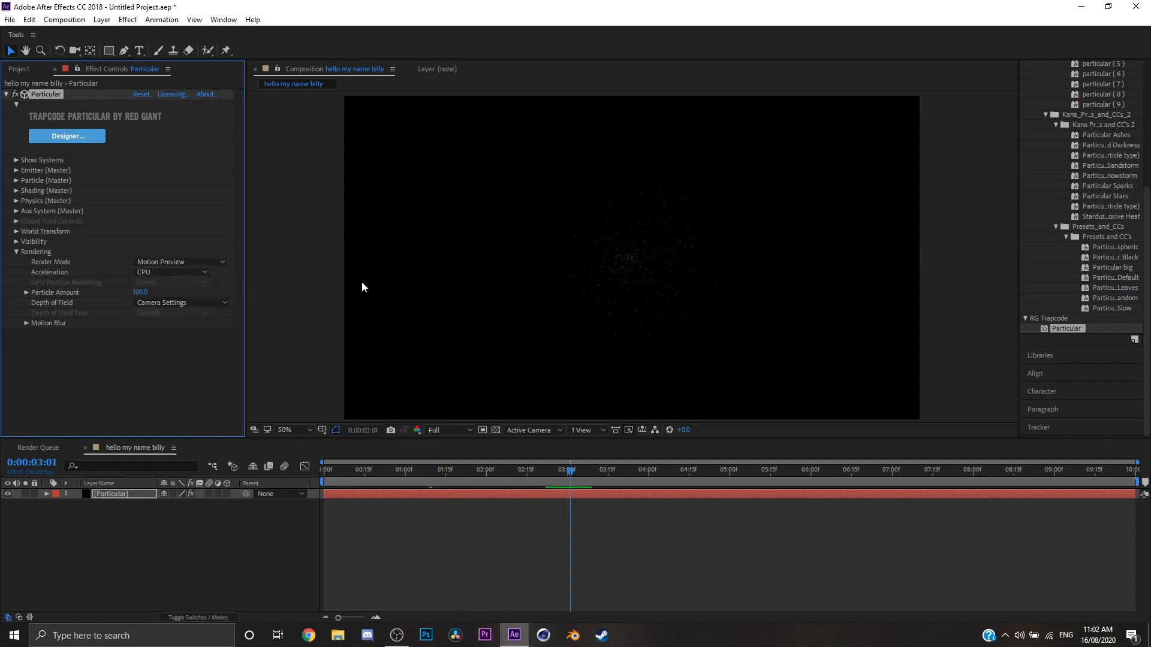
click(204, 262)
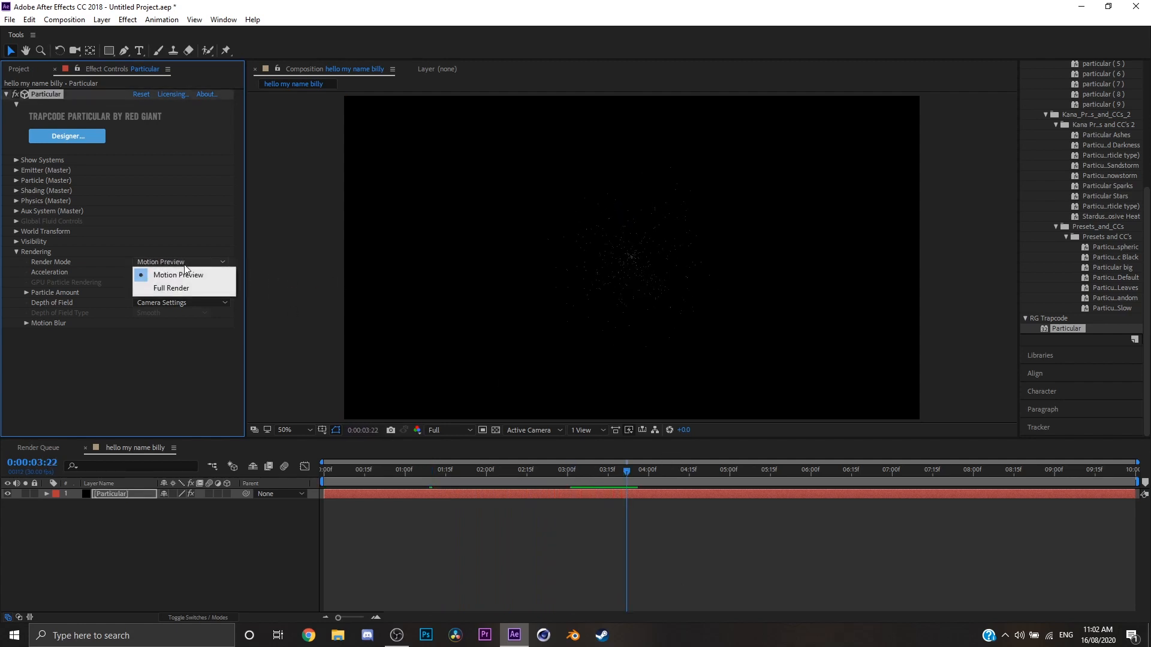
click(186, 288)
Try GPU acceleration for the particle rendering and play a preview from 0:00:00:16.
click(170, 273)
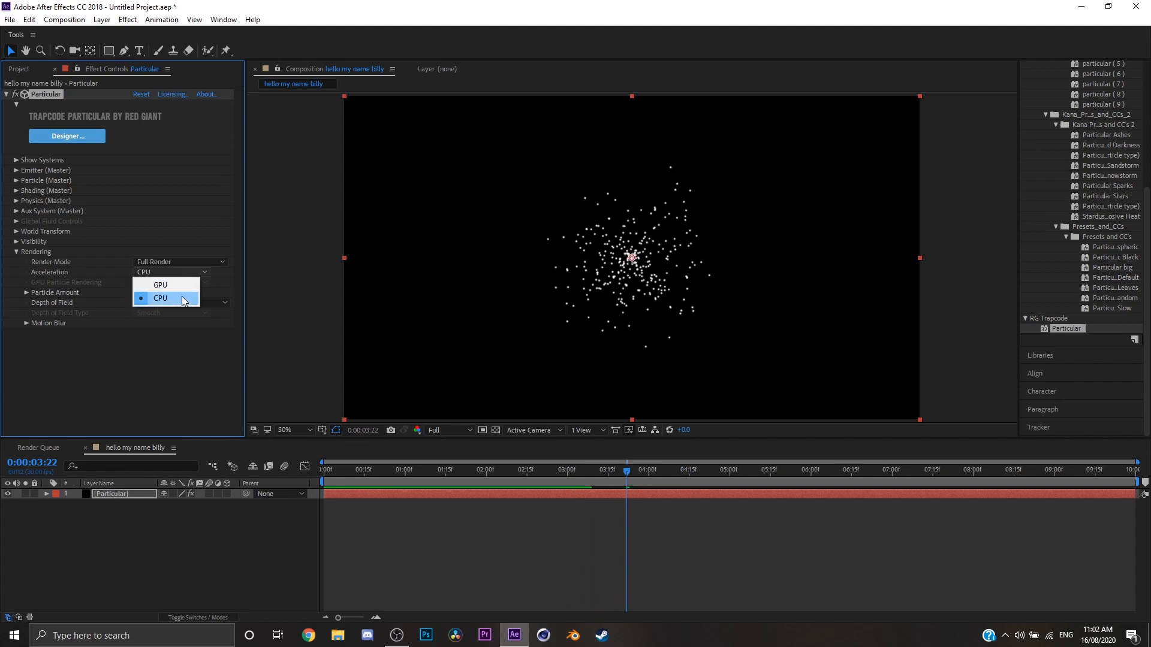
click(181, 296)
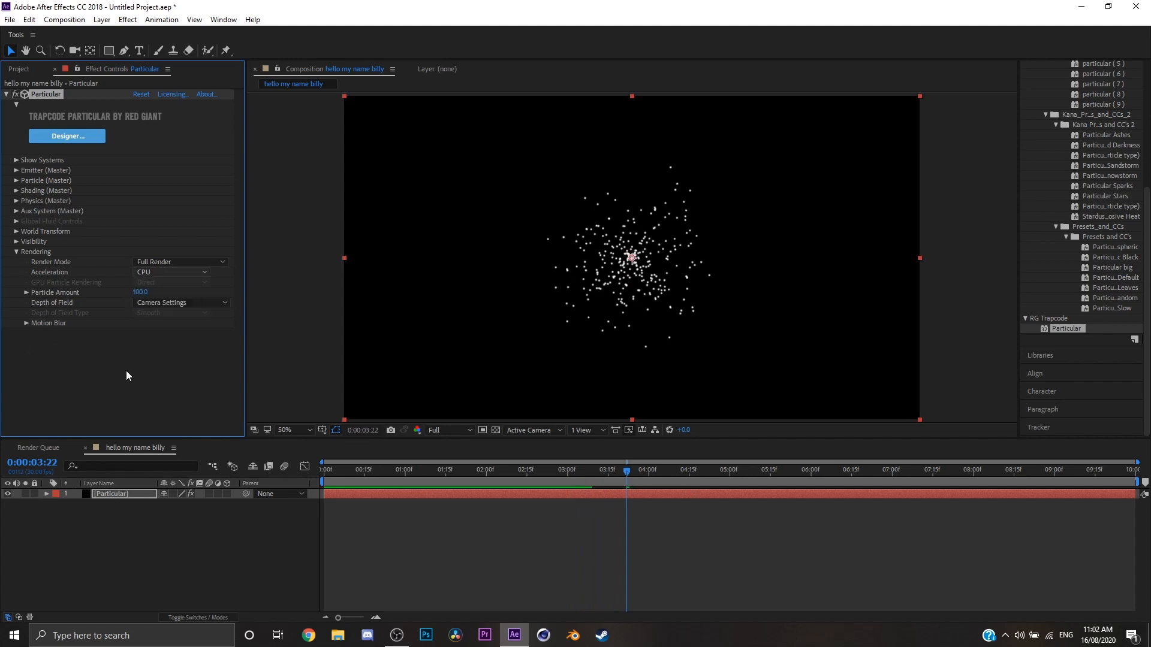
drag(519, 465, 367, 470)
click(180, 272)
click(155, 296)
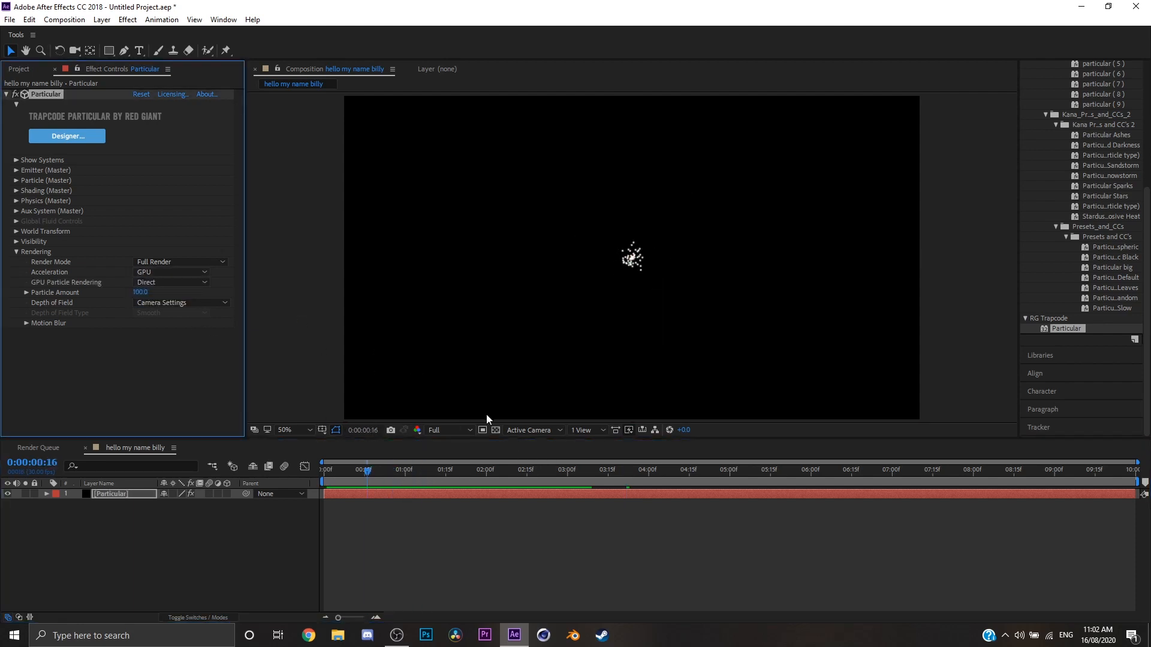
click(396, 481)
key(space)
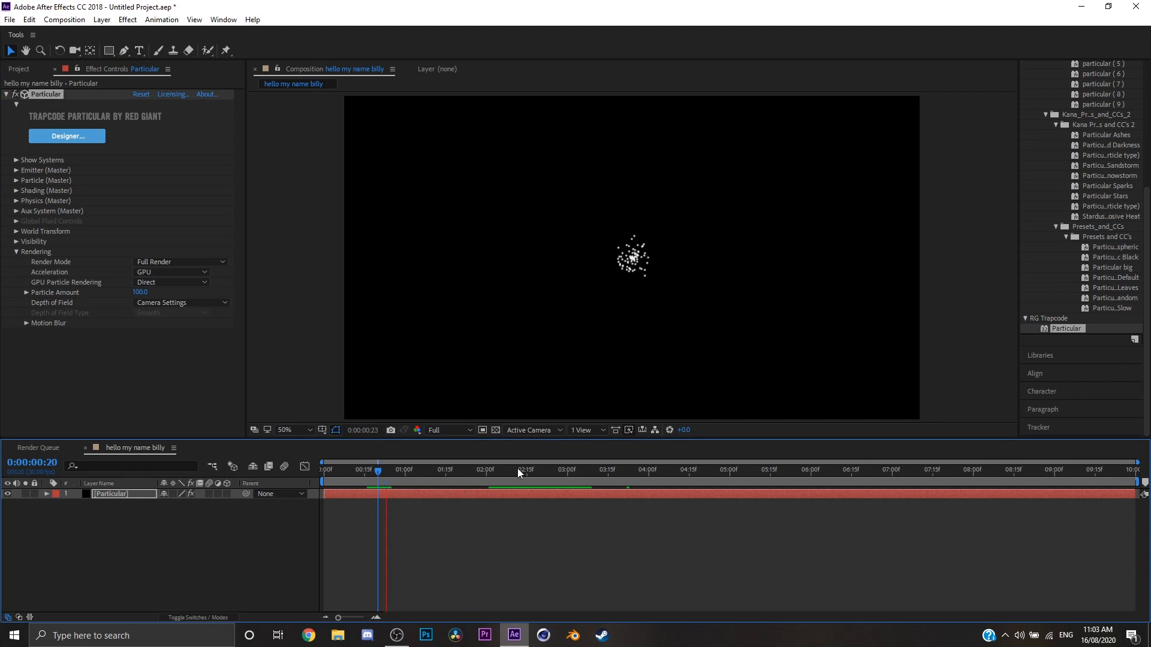
Set the rendering Acceleration back to CPU and preview the particles for comparison.
click(181, 282)
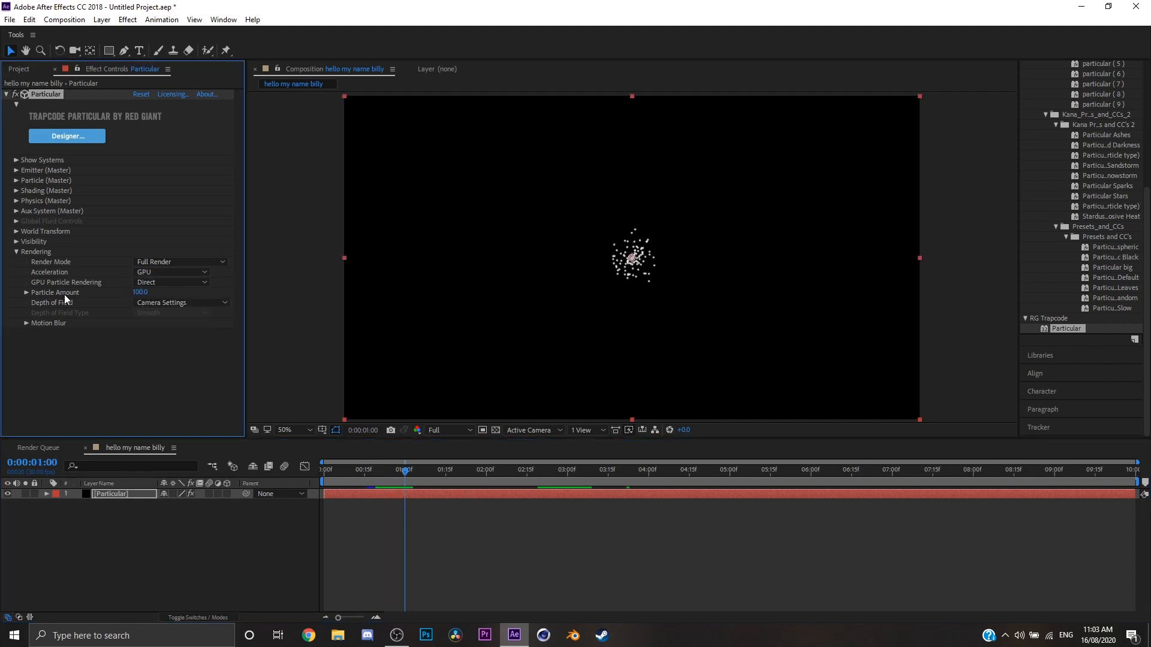
click(164, 272)
click(164, 272)
click(164, 287)
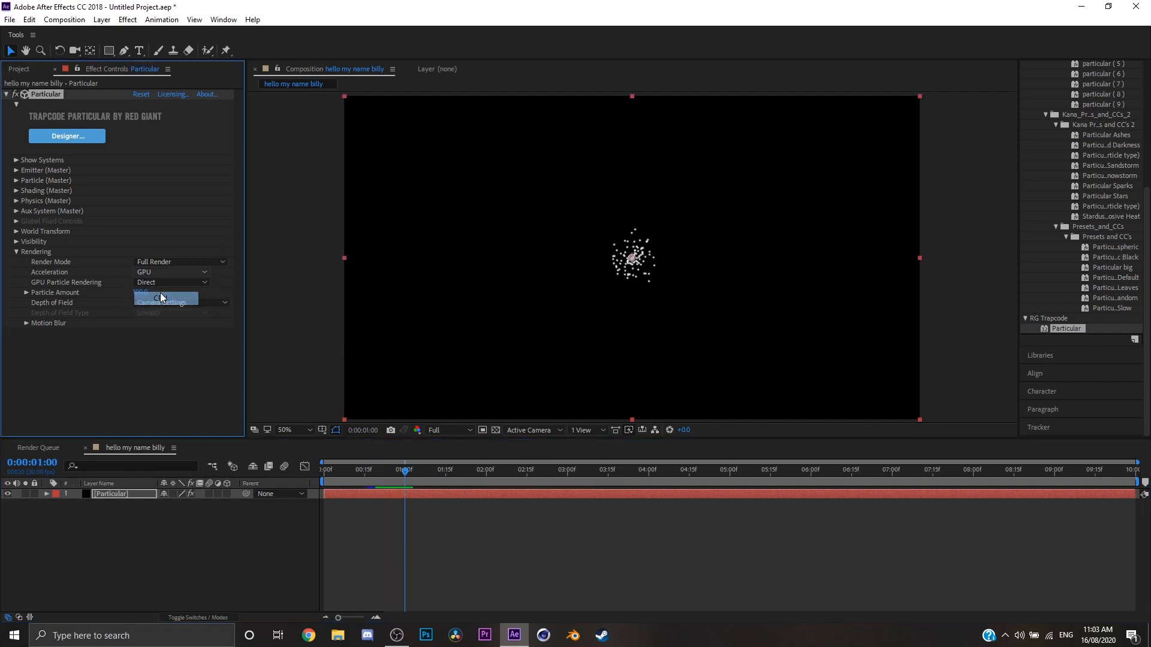
click(639, 482)
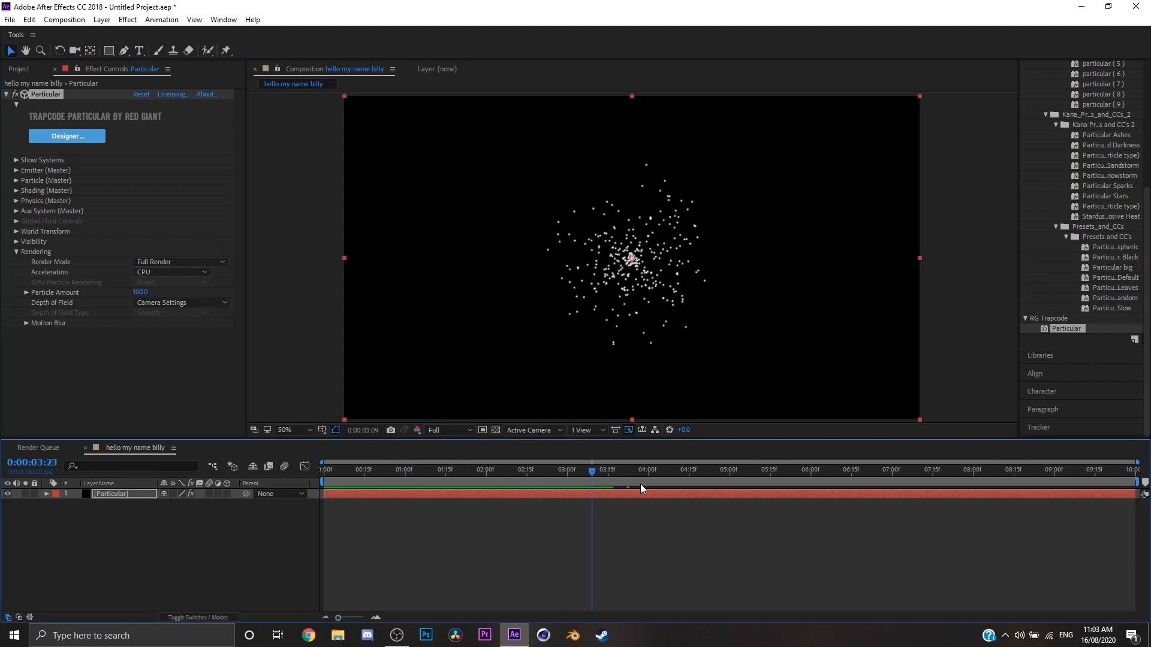
key(space)
Try rendering Particle Amounts of 51 and 130, then set the amount back to 100.
drag(142, 293, 120, 299)
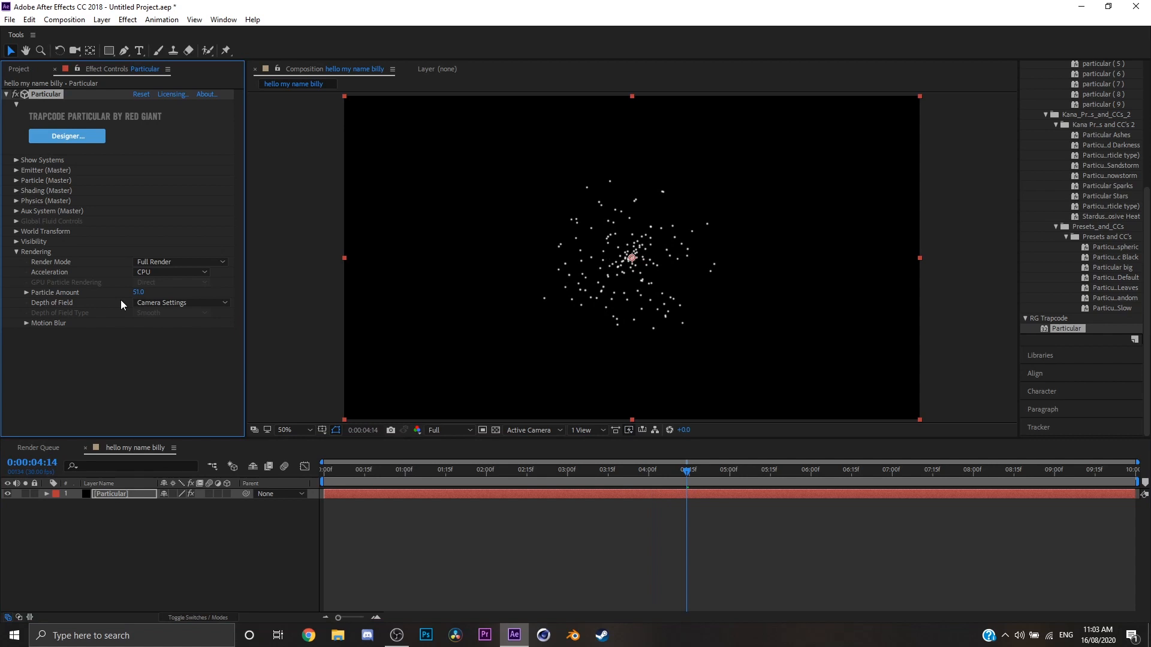
click(156, 295)
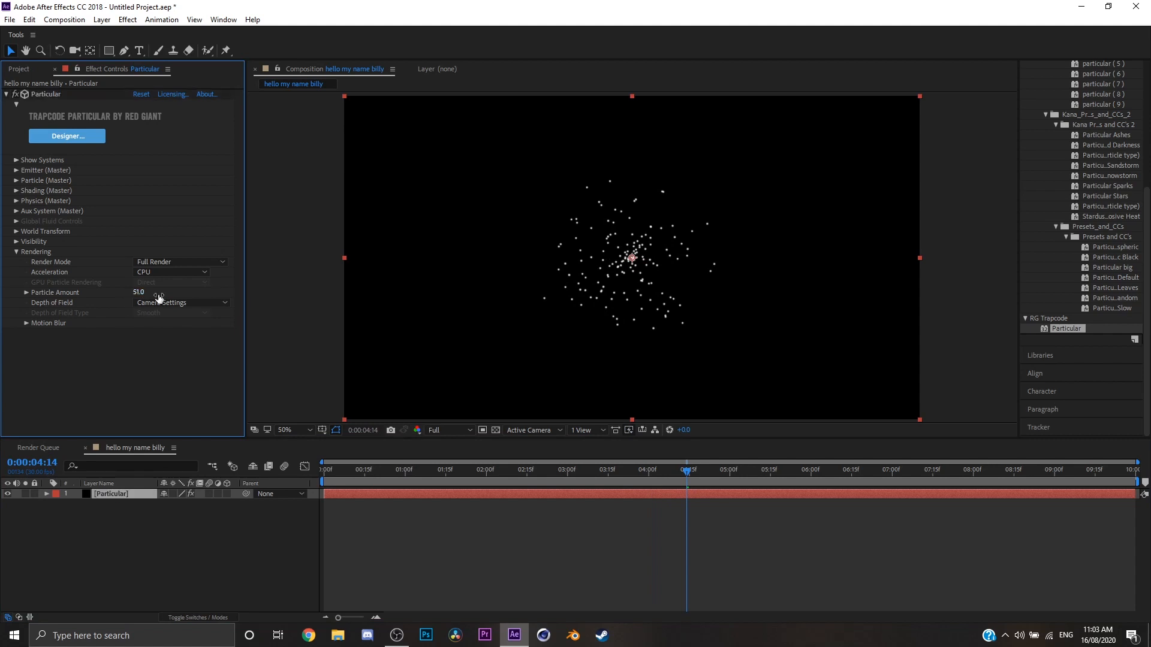
drag(144, 293, 201, 301)
drag(111, 281, 169, 290)
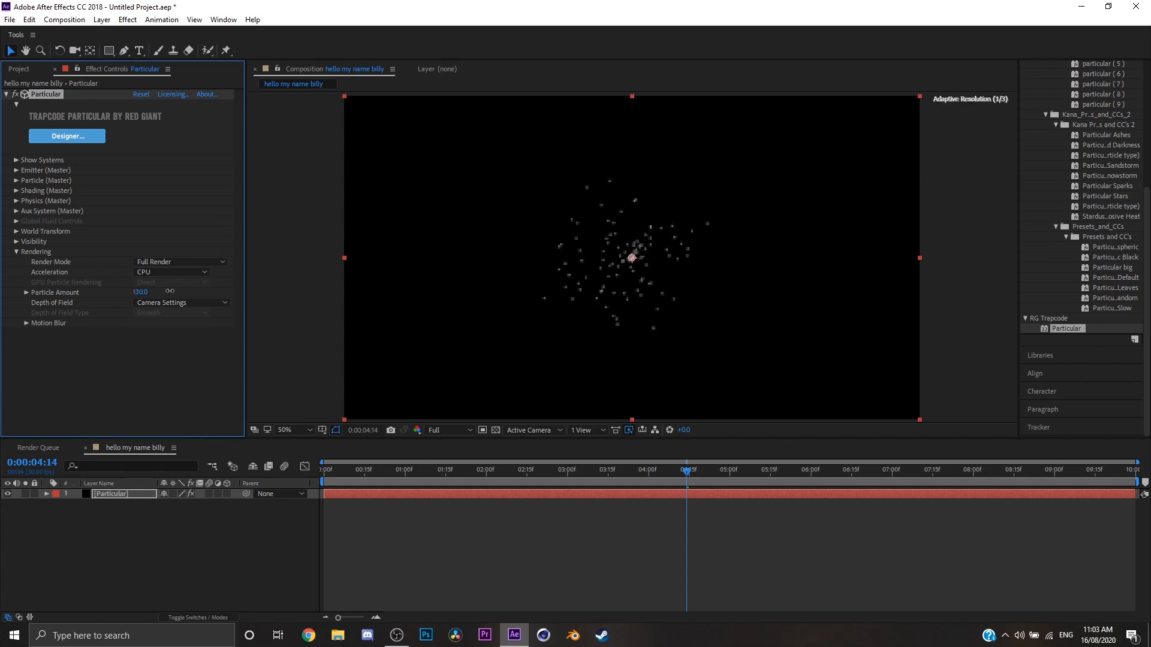
click(140, 293)
text(100)
key(Return)
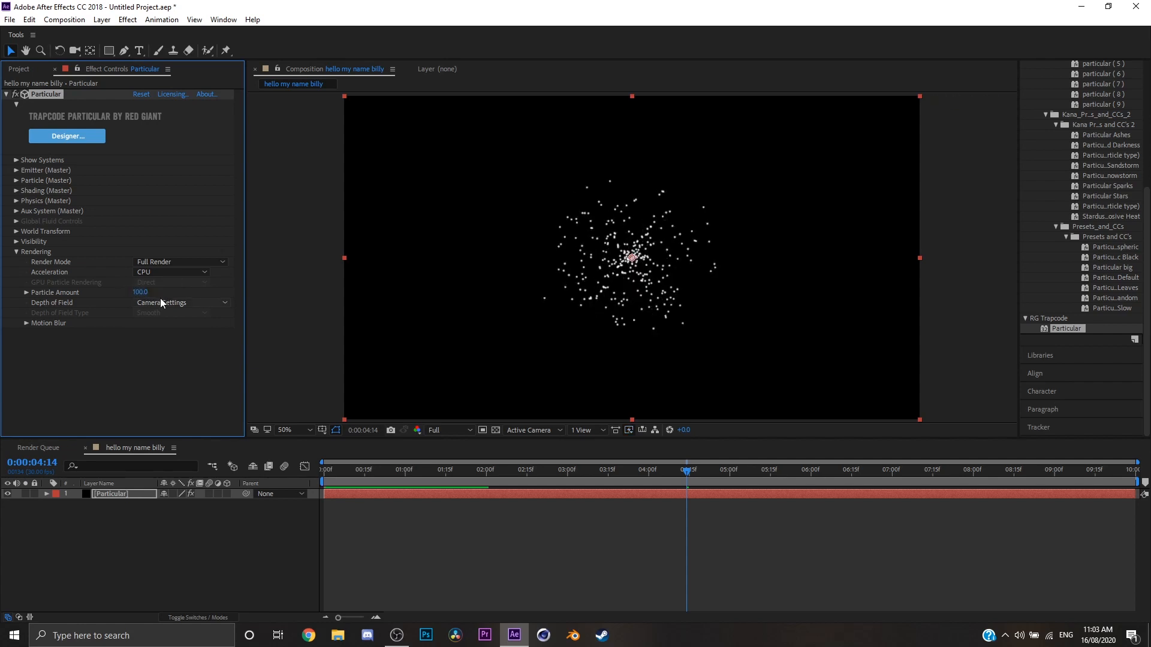
Try turning the particles' Depth of Field Off, then restore Camera Settings and recheck the available options.
click(160, 300)
click(160, 310)
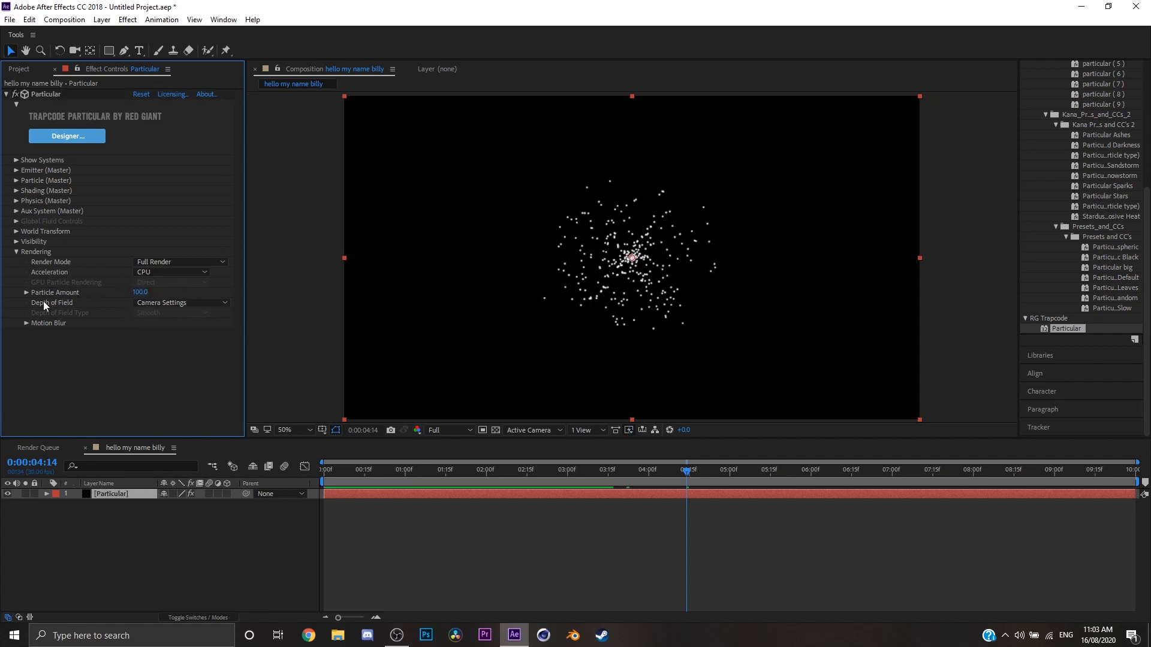
click(163, 302)
click(171, 312)
click(175, 304)
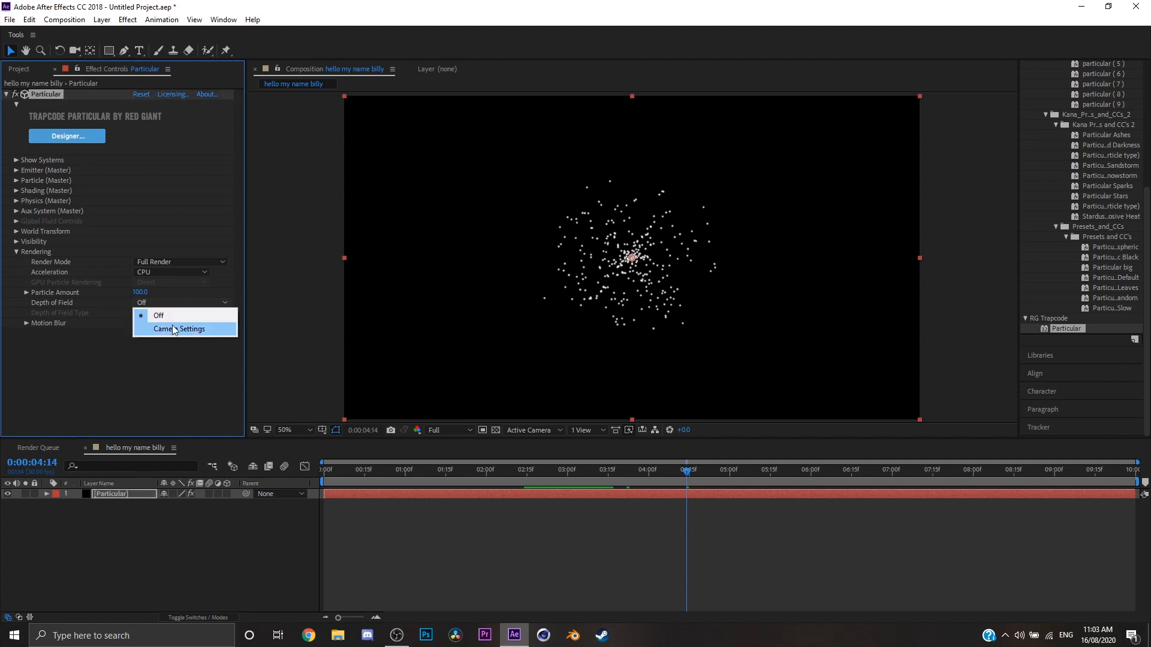
click(171, 327)
click(190, 305)
click(94, 336)
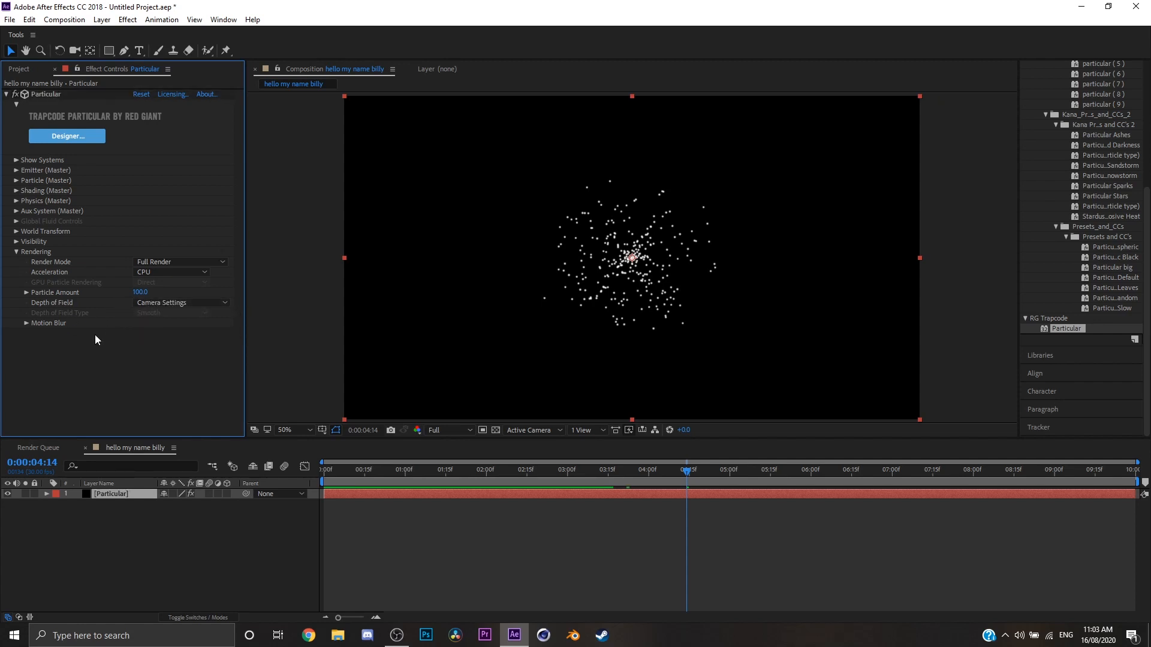
click(167, 306)
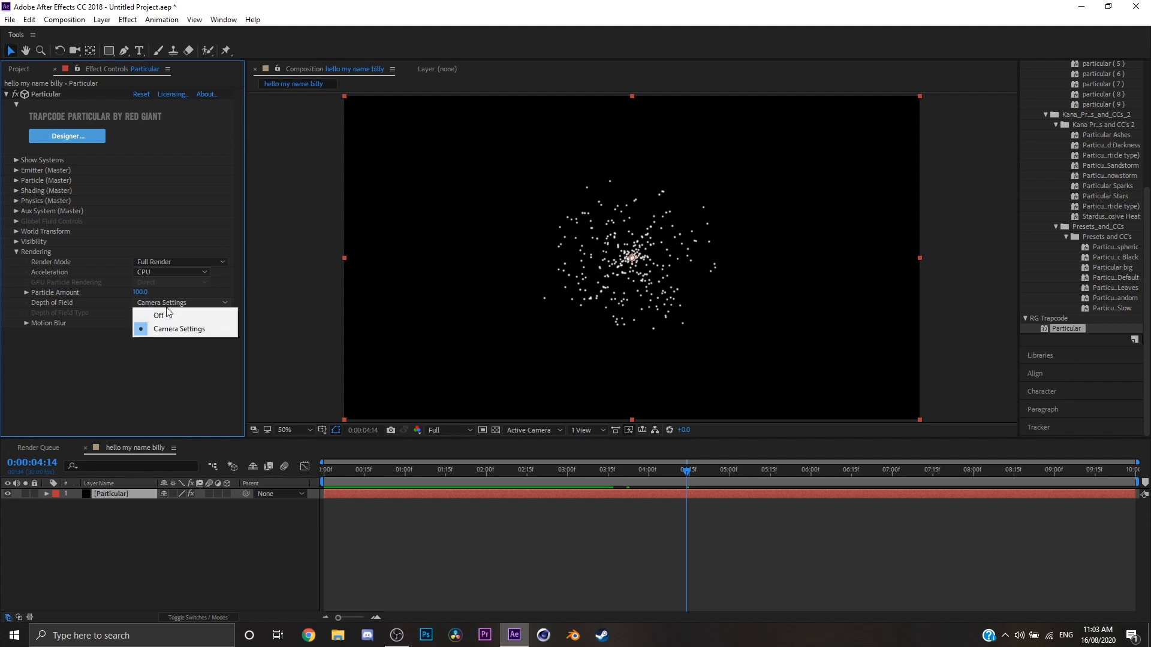
click(78, 357)
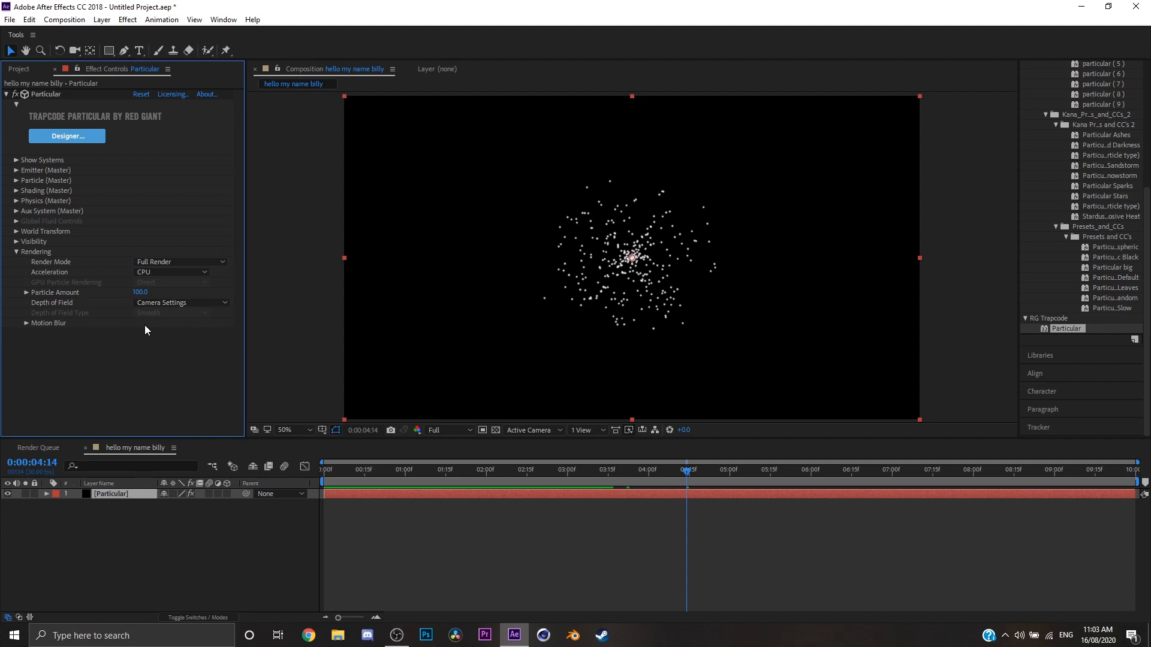
Examine the Motion Blur options of the particle rendering, then collapse the Rendering group.
click(27, 324)
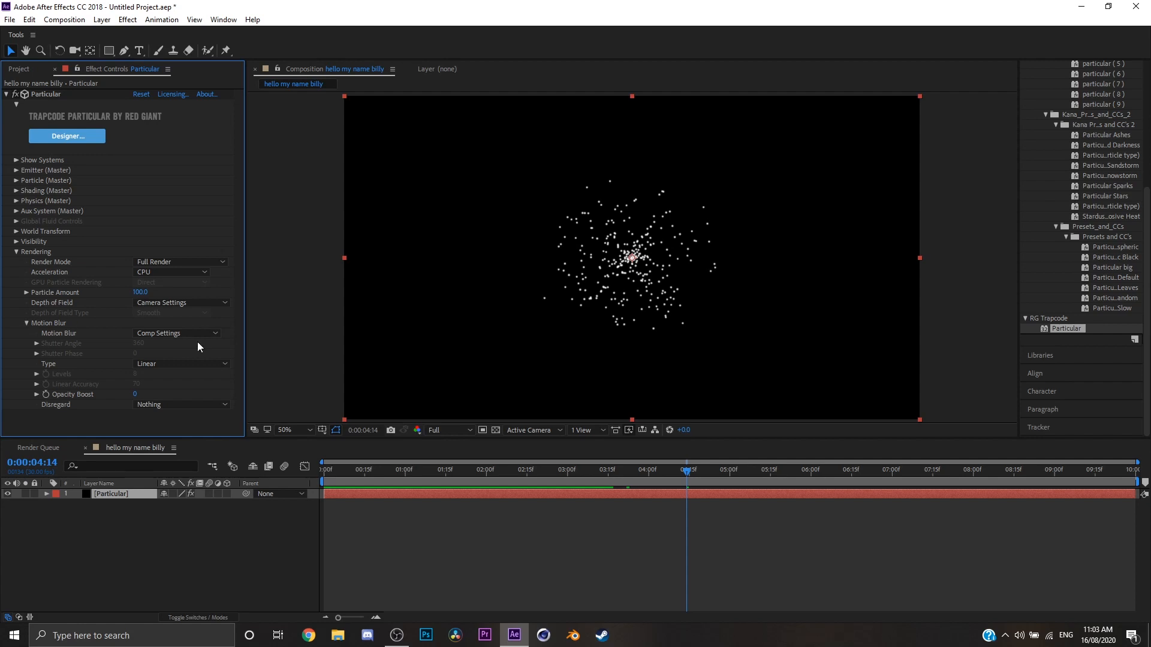
click(193, 335)
click(23, 335)
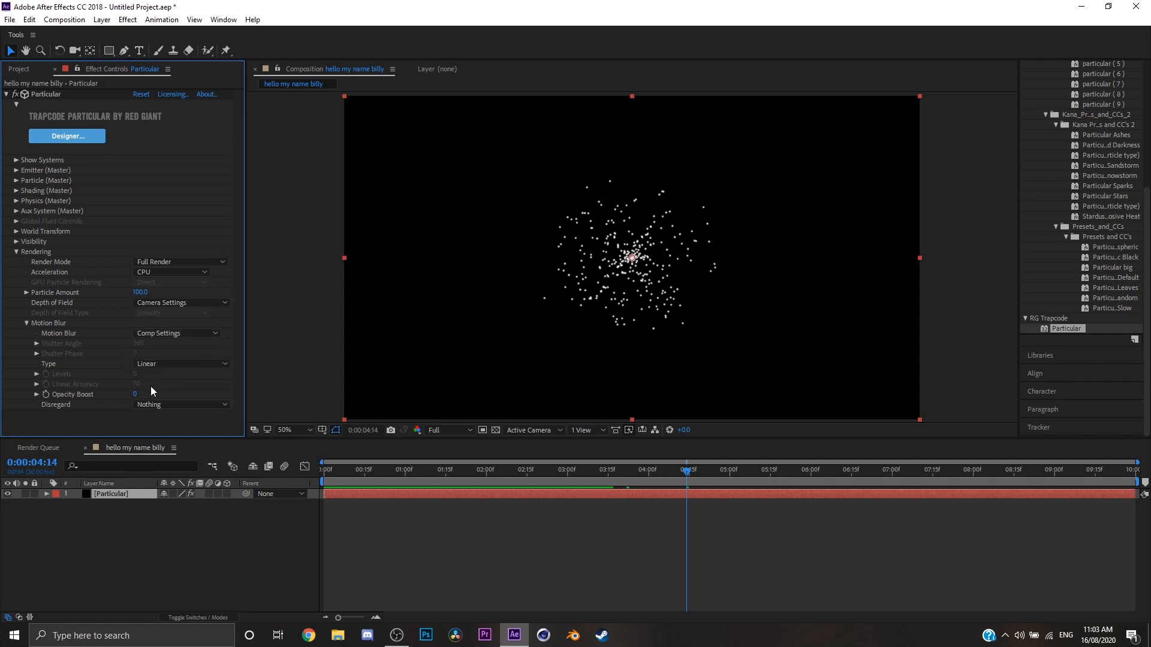
click(15, 252)
Check the Show Systems section briefly, then move the current time to 0:00:02:11.
click(15, 160)
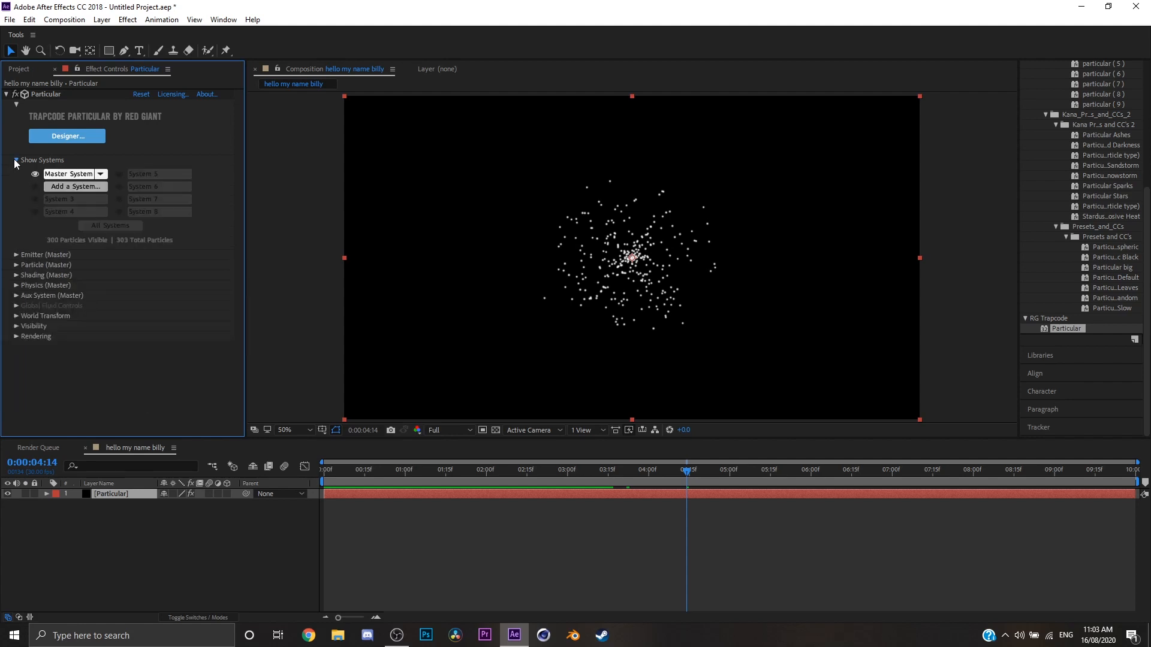
click(15, 160)
drag(659, 469, 515, 464)
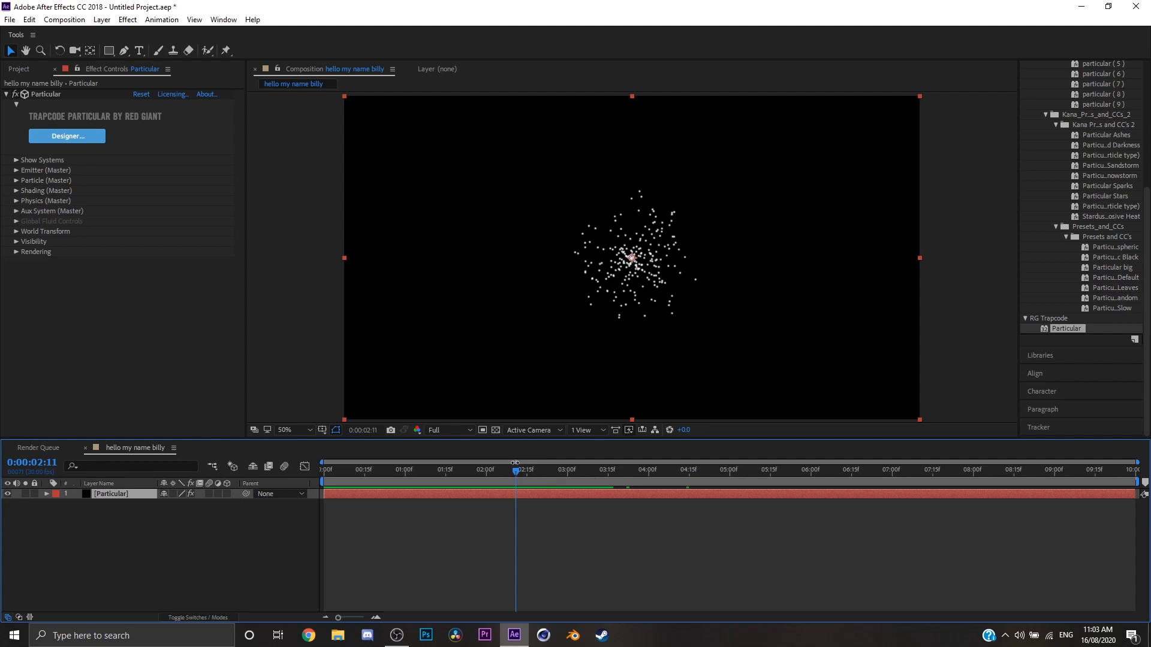
click(396, 635)
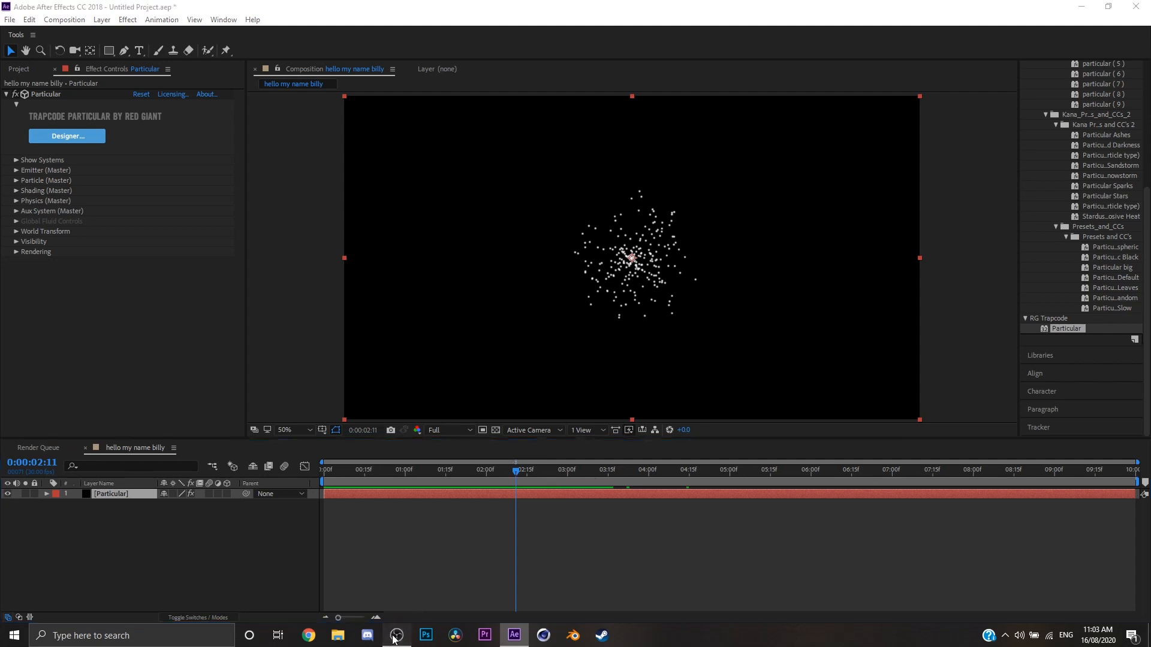
click(628, 520)
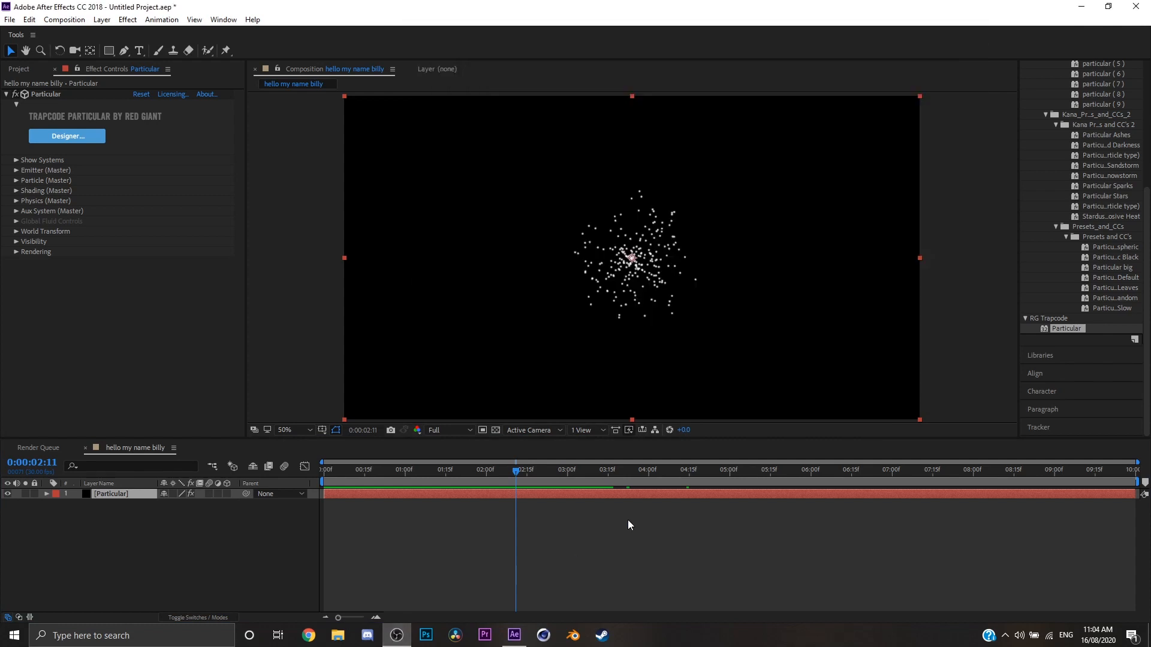
click(437, 615)
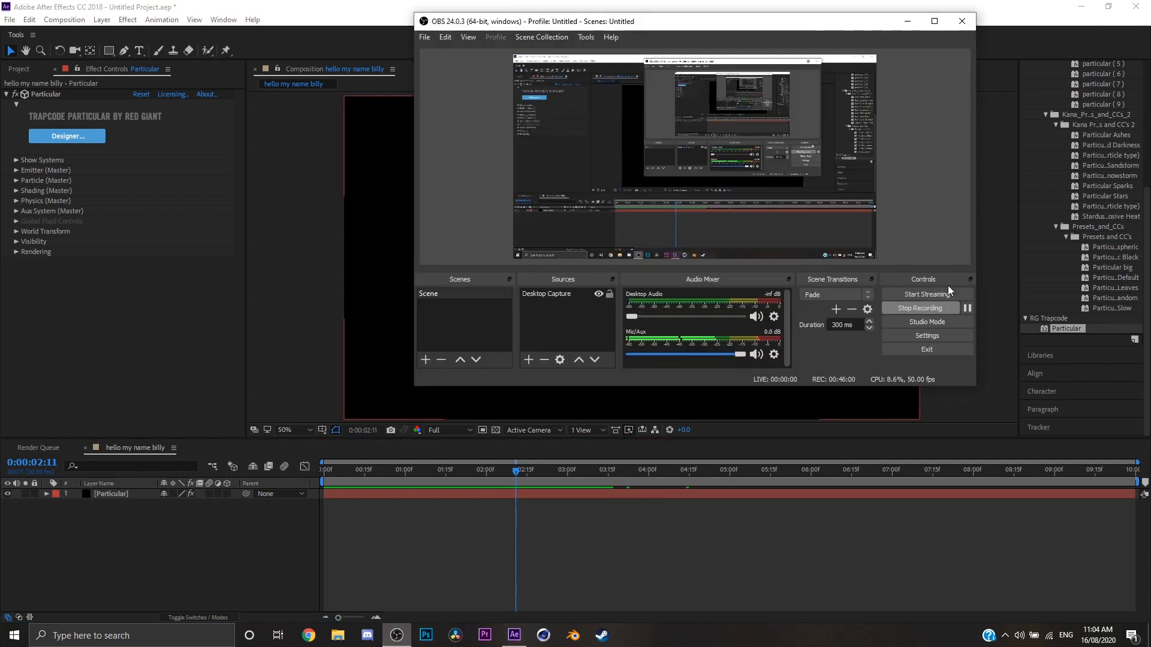